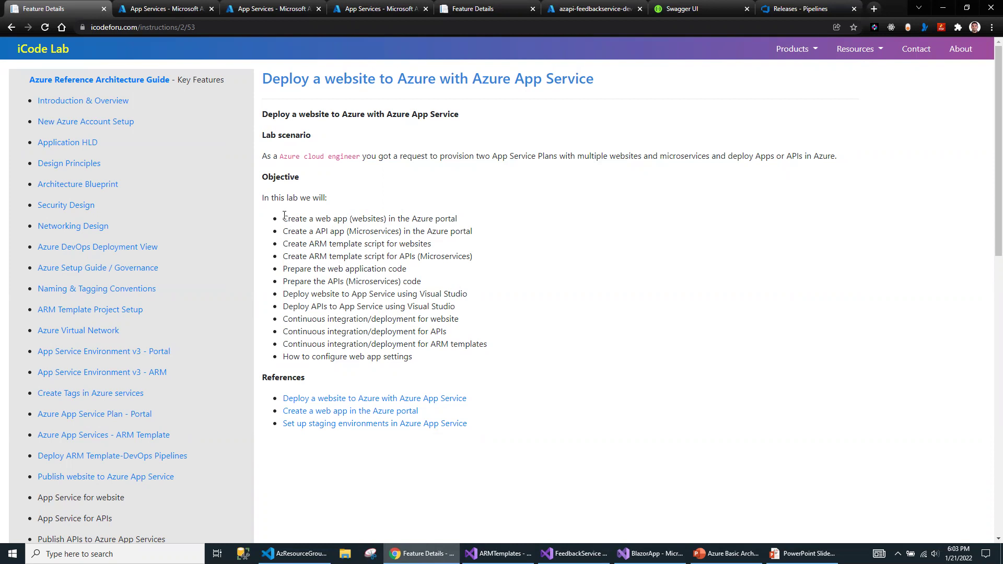
Read through the lab's Objective list item by item, from creating a web app to configuring web app settings.
drag(285, 216, 462, 221)
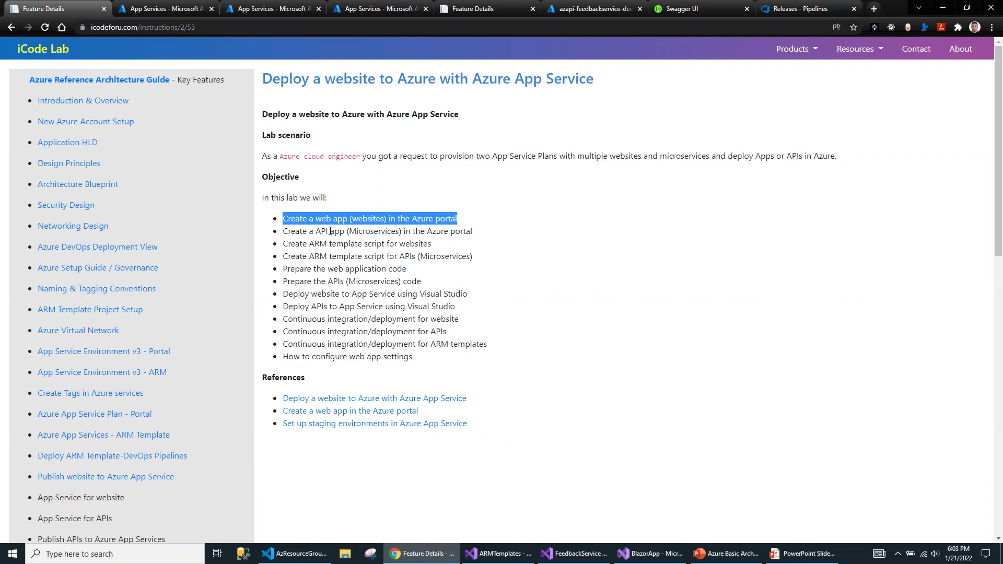
drag(283, 233, 479, 234)
drag(288, 244, 437, 249)
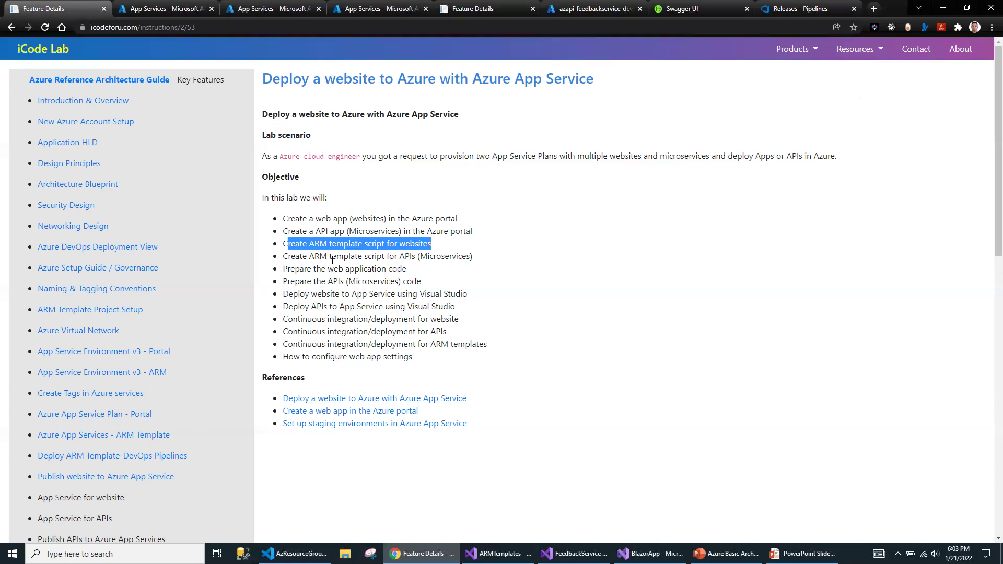
drag(288, 257, 475, 256)
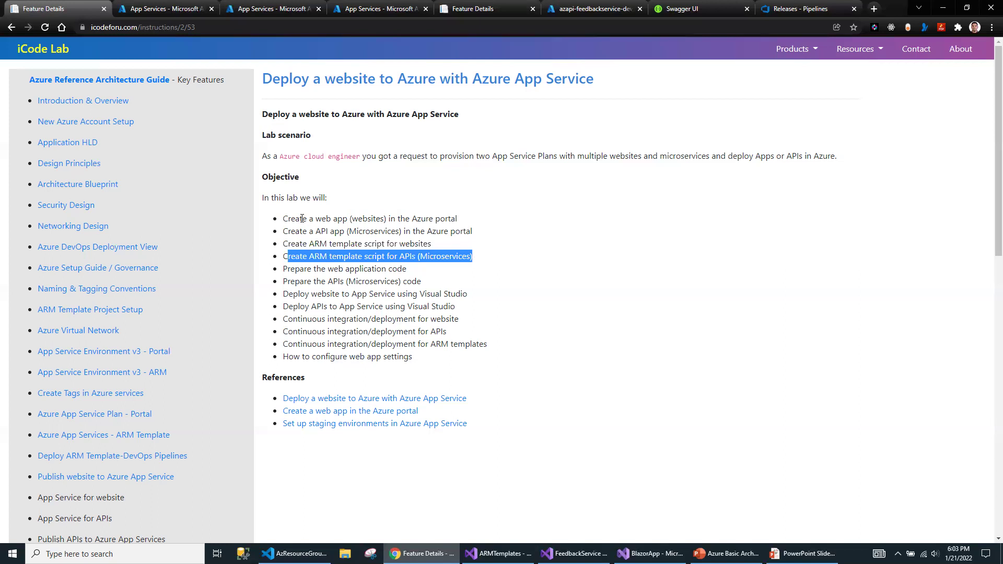
drag(285, 220, 475, 232)
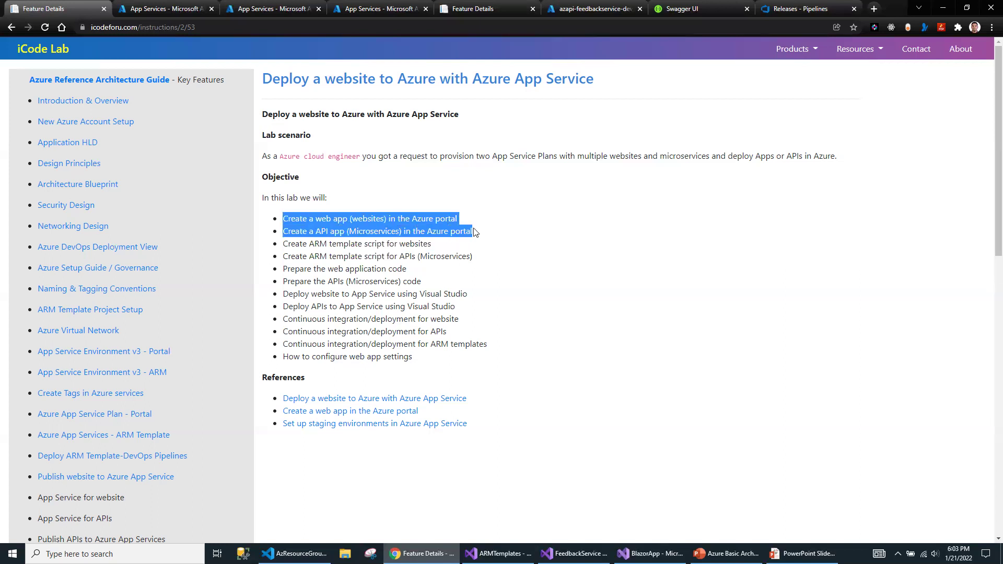
drag(287, 243, 488, 258)
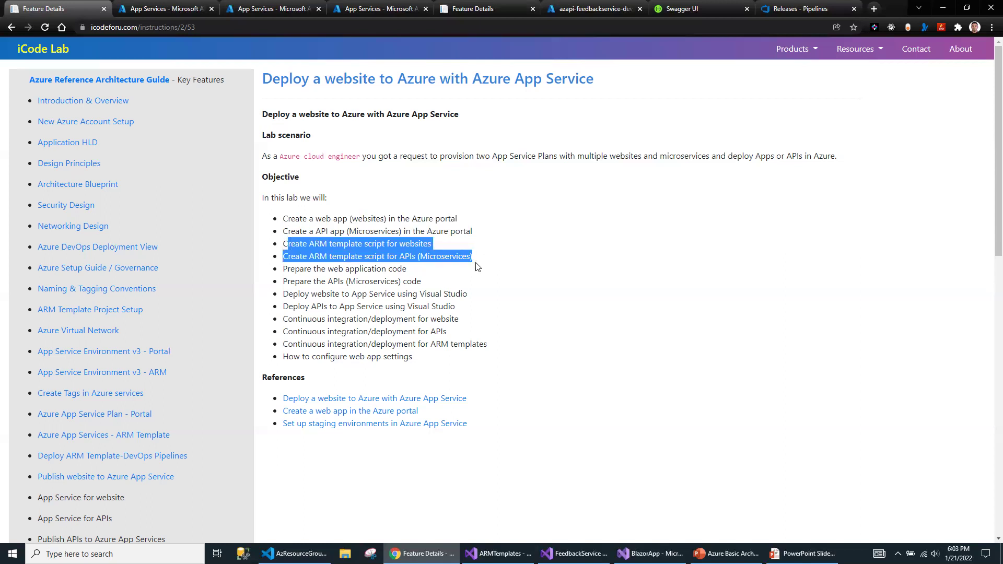
drag(285, 269, 424, 270)
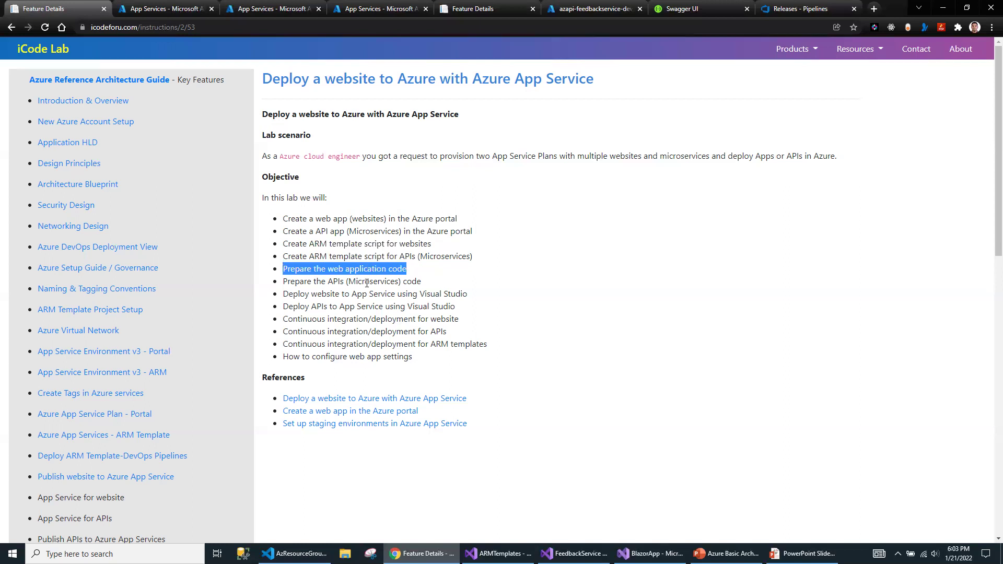
click(291, 281)
drag(292, 281, 429, 287)
drag(284, 294, 473, 294)
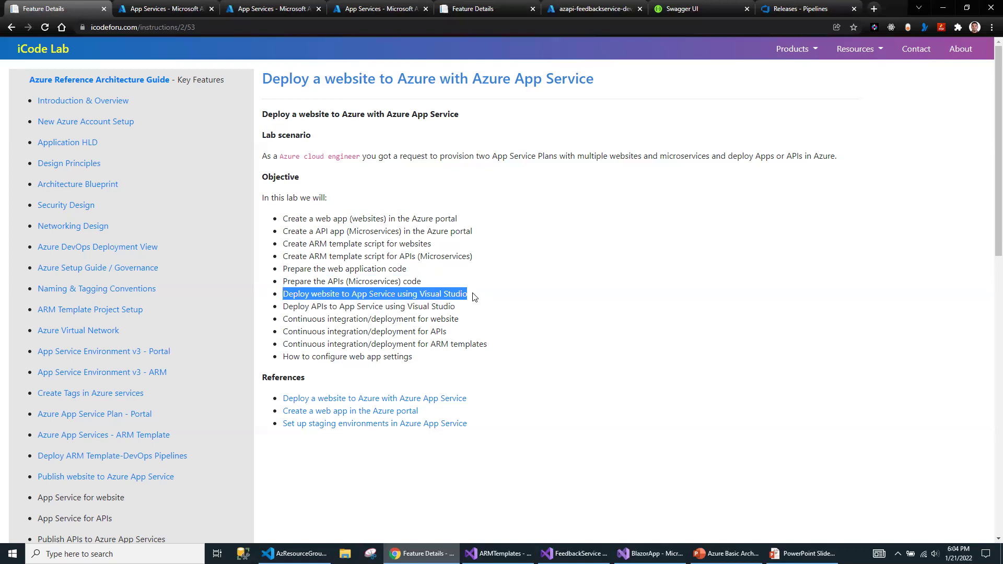
drag(282, 306, 461, 311)
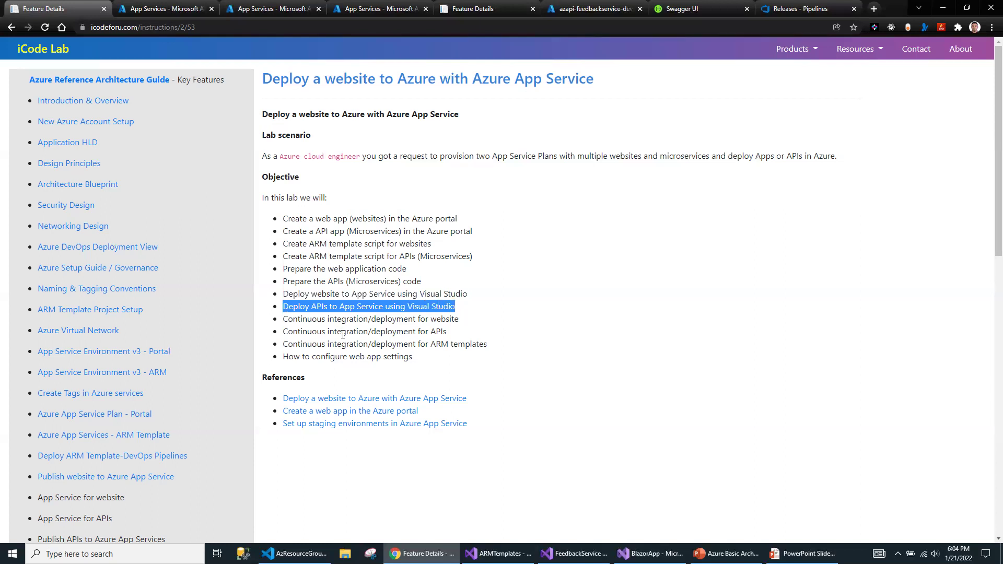
drag(286, 319, 467, 316)
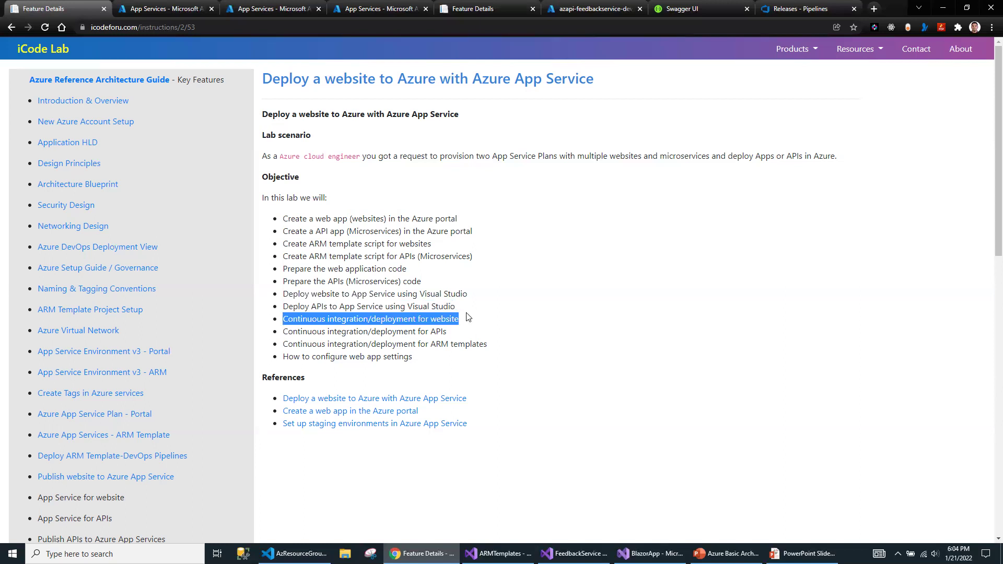
drag(302, 333, 448, 332)
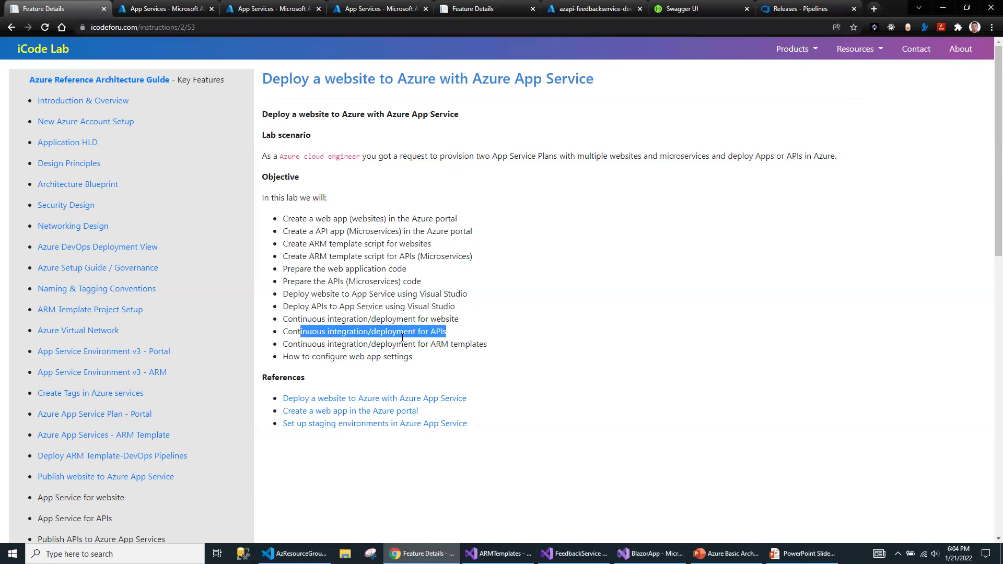
drag(293, 343, 496, 345)
drag(283, 357, 422, 359)
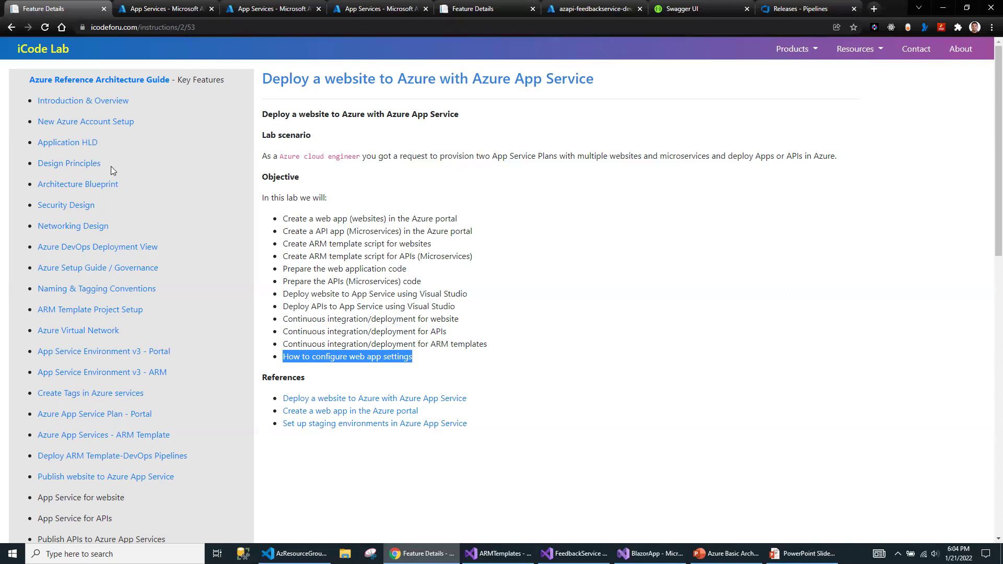
Open the Application HLD lab and examine the application's high-level architecture diagram.
click(82, 150)
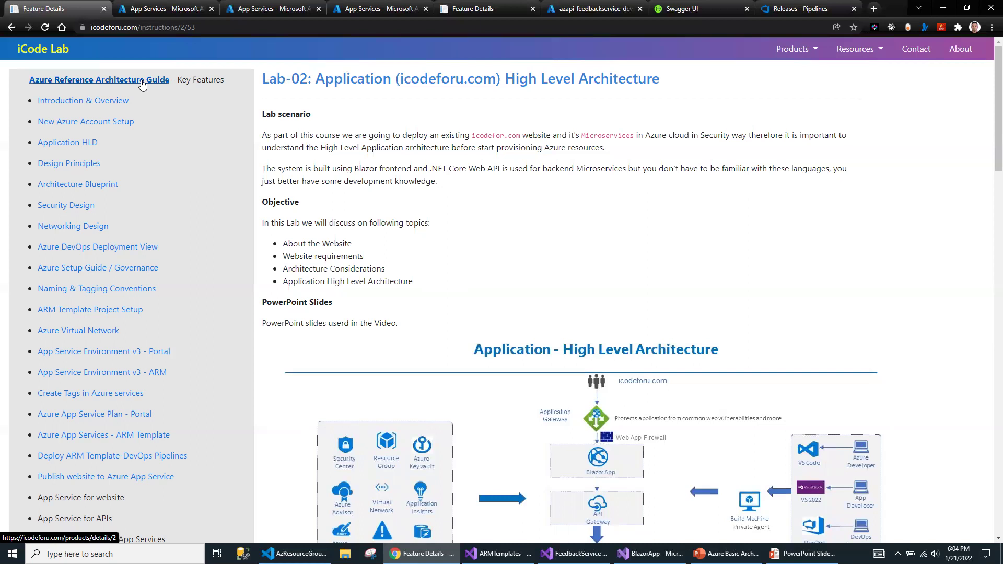
scroll(532, 304, down, 3)
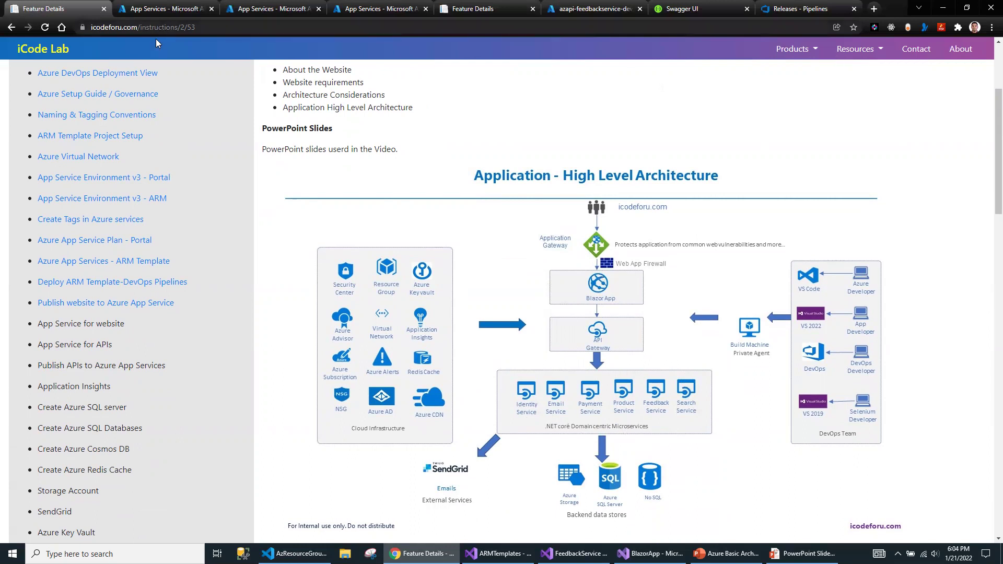
drag(91, 27, 161, 28)
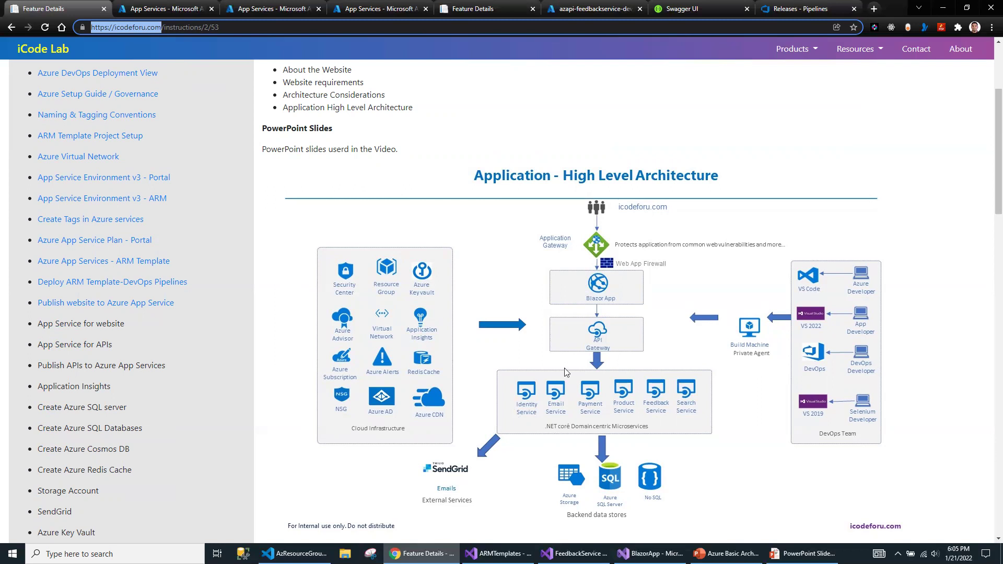
scroll(561, 321, up, 1)
scroll(562, 320, up, 3)
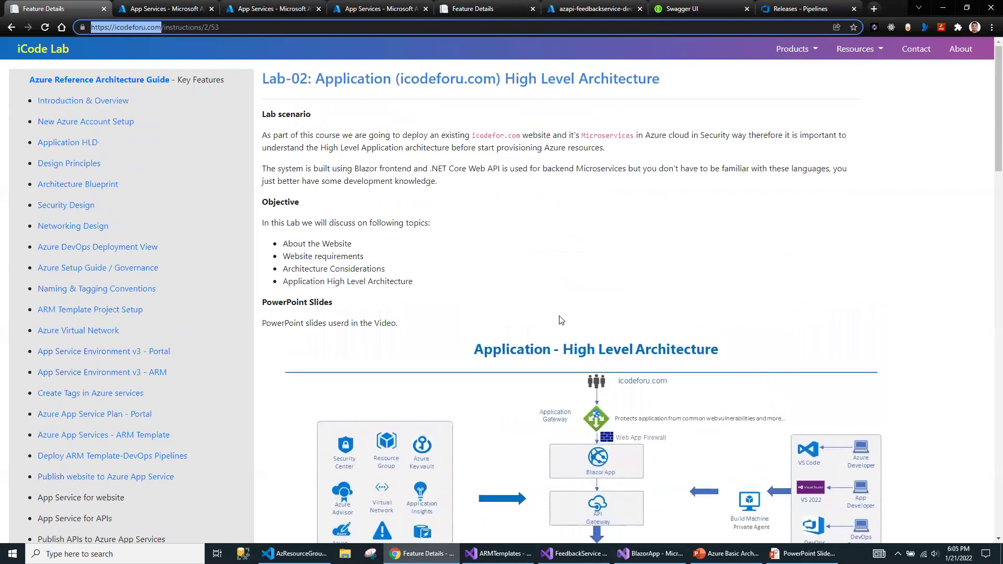
Return to the Publish website to Azure App Service lab and review its objectives, focusing on creating a web app in the portal.
click(127, 482)
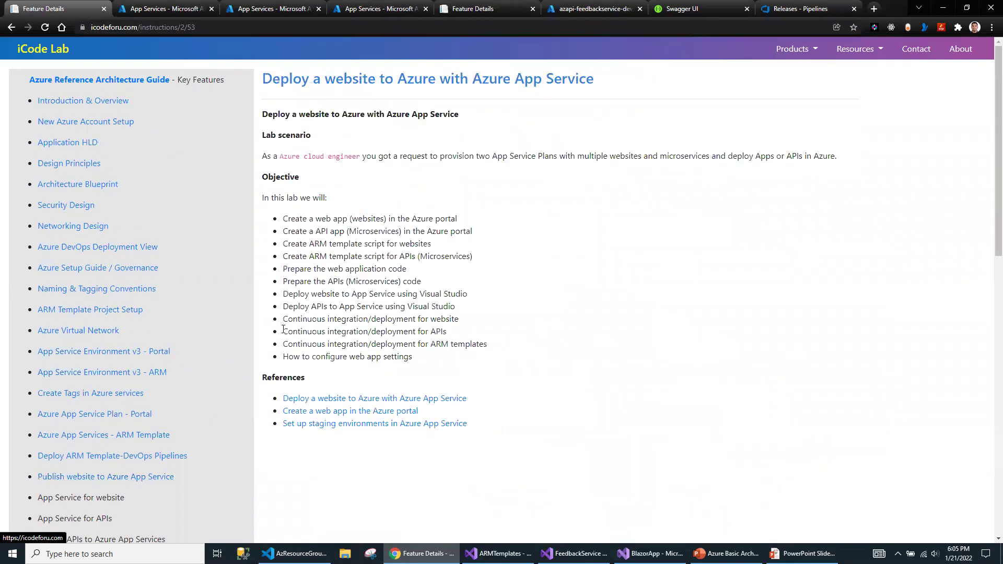
drag(282, 219, 475, 371)
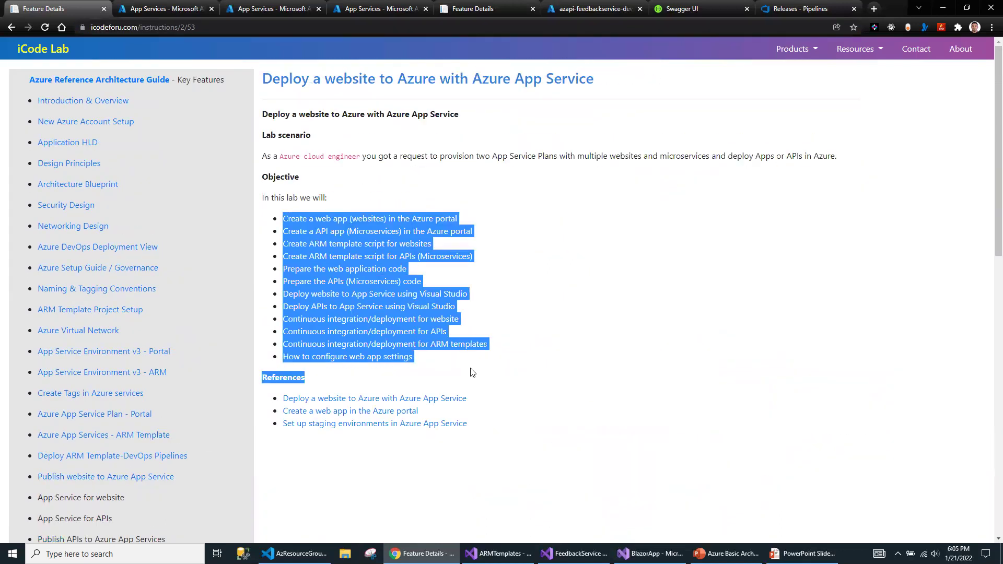
click(374, 243)
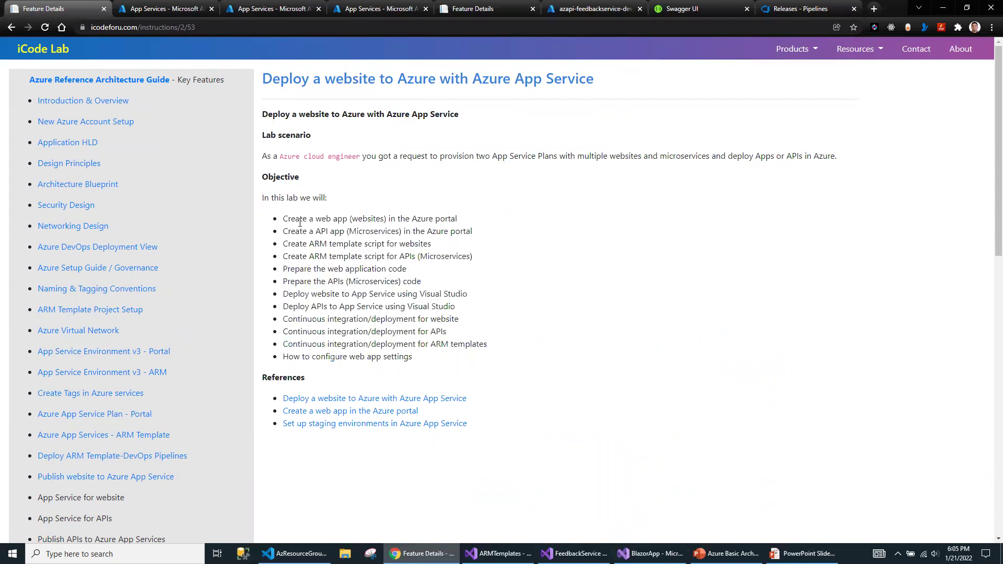
drag(283, 218, 470, 225)
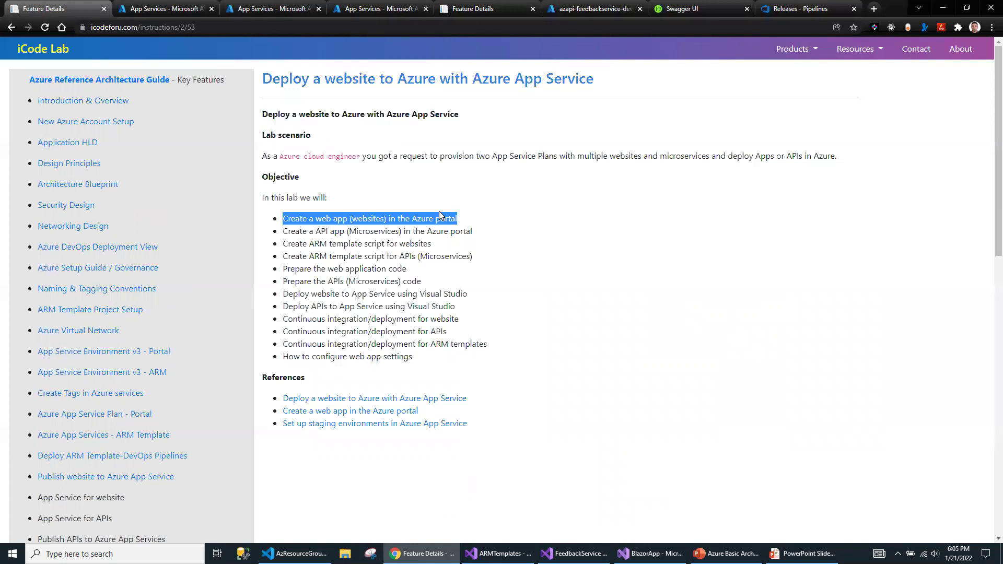
Open the New Azure Account Setup lab and look over its prerequisites, tasks and references.
click(105, 122)
scroll(362, 204, down, 2)
scroll(362, 204, up, 2)
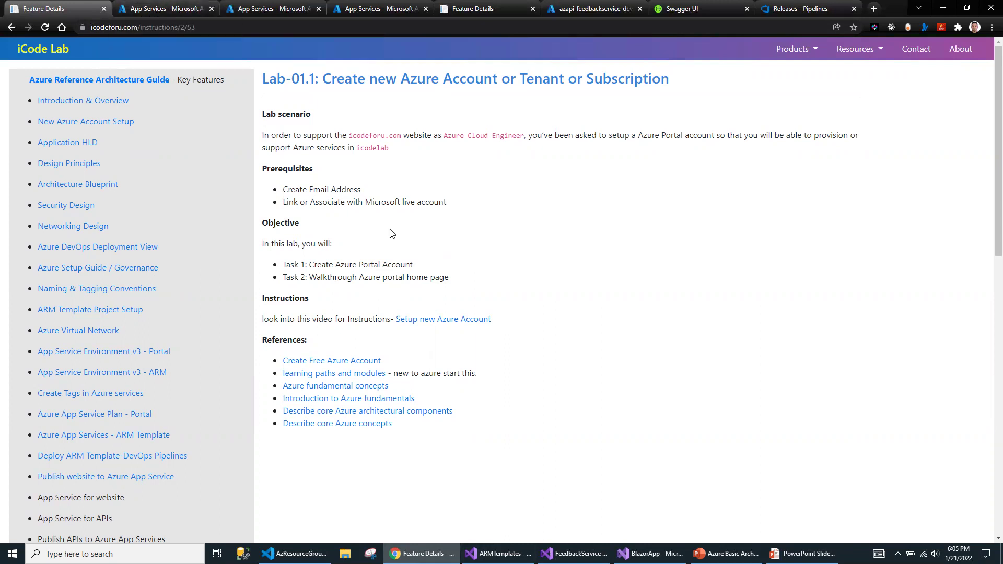
Review the existing App Services and App Service plans in the Azure portal and open the Create a resource page.
click(162, 9)
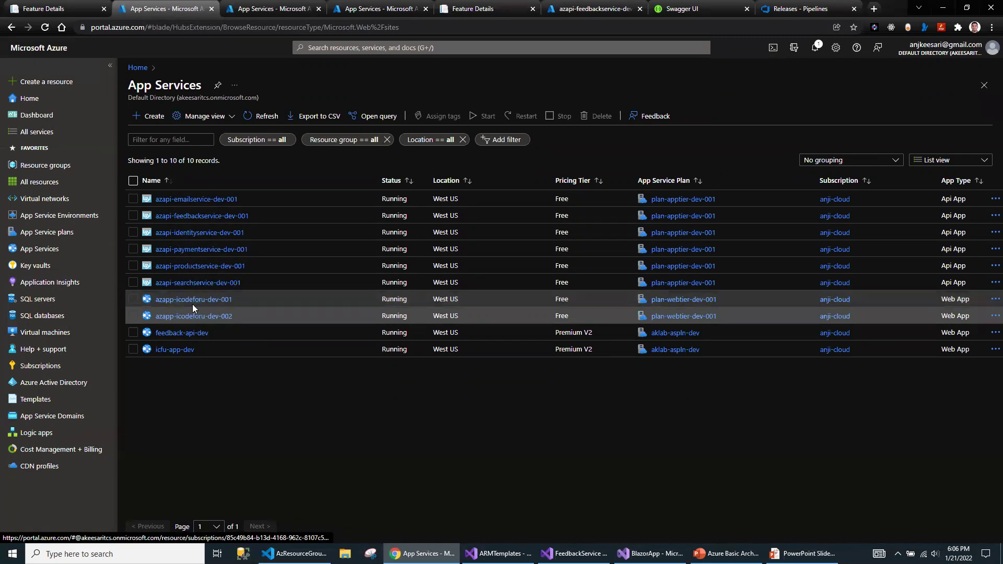
click(32, 232)
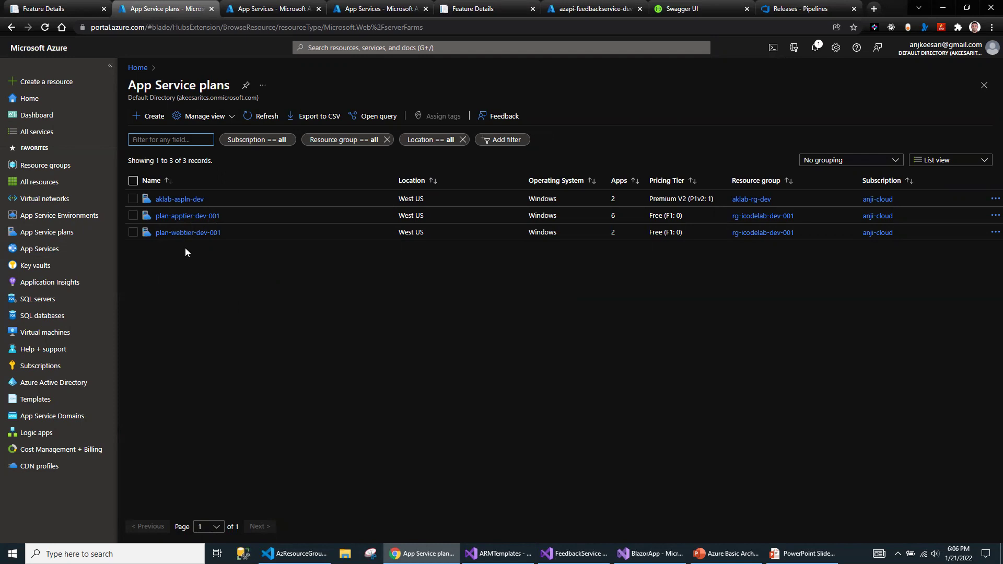
click(30, 99)
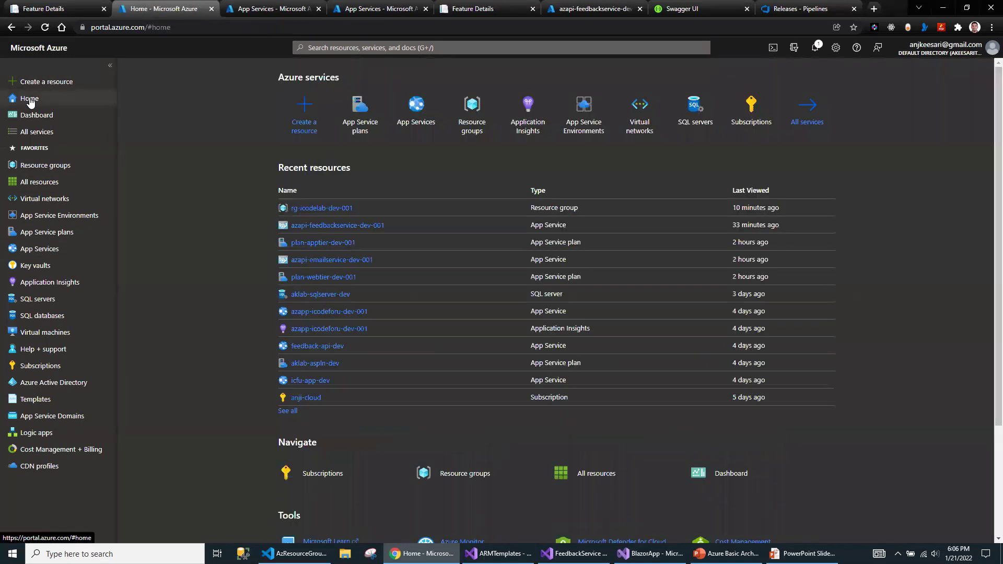
click(307, 111)
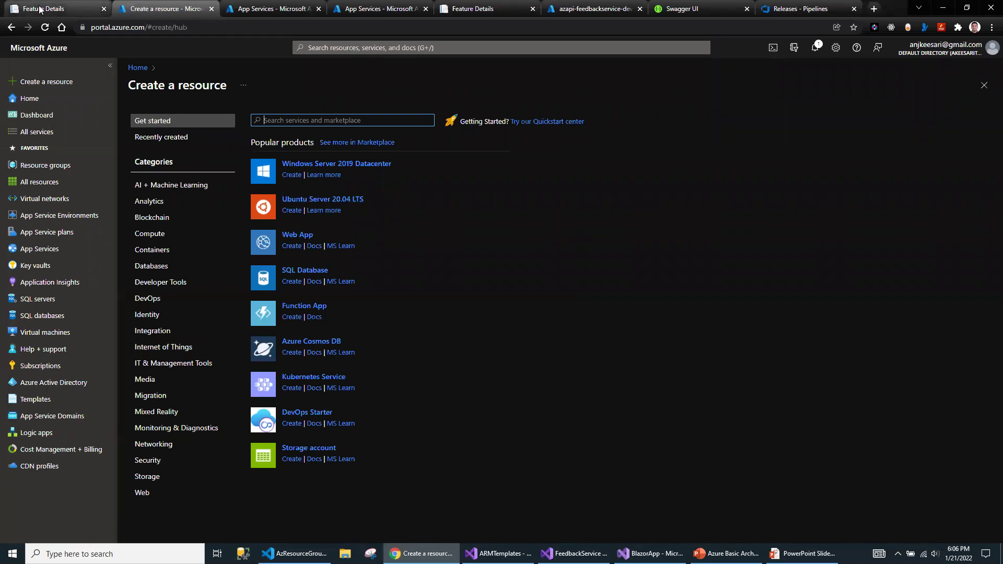
Switch to the lab guide, reopen Publish website to Azure App Service and select the web app objective's text.
click(52, 8)
scroll(117, 219, down, 5)
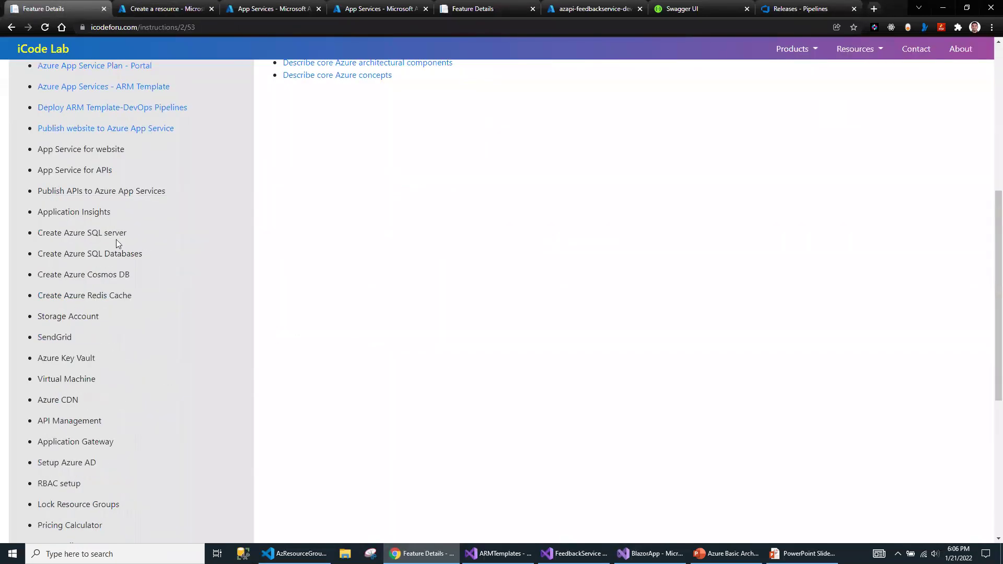
click(134, 216)
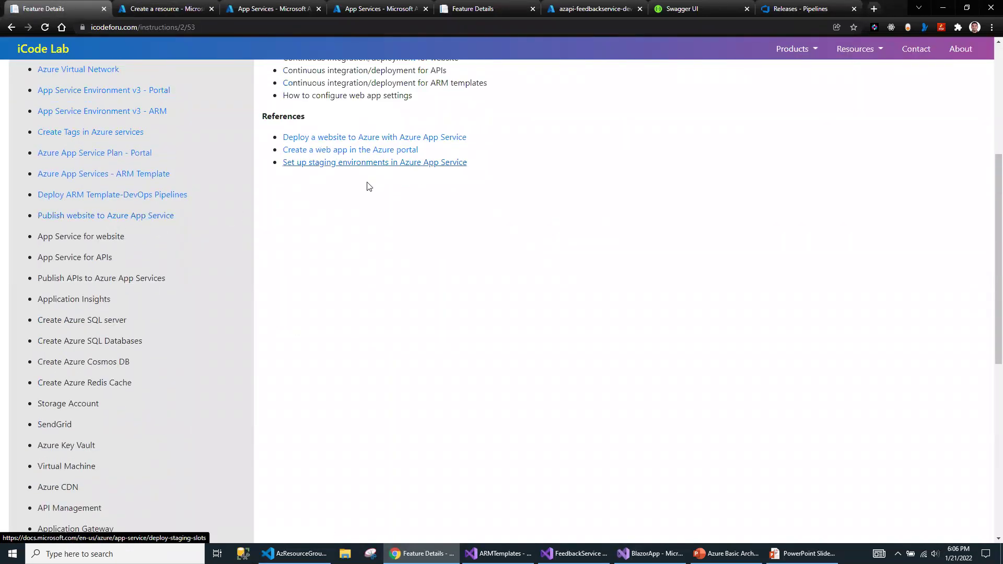
scroll(367, 199, up, 5)
drag(313, 218, 457, 220)
Switch to the Azure portal, look for Web App among the resources and open its creation form from the Web category.
click(162, 9)
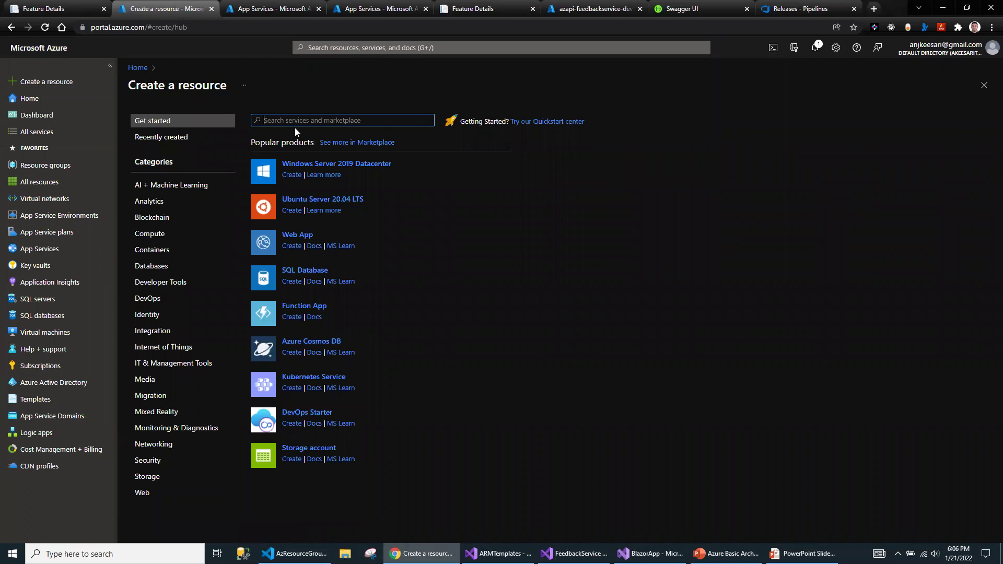
text(Web App)
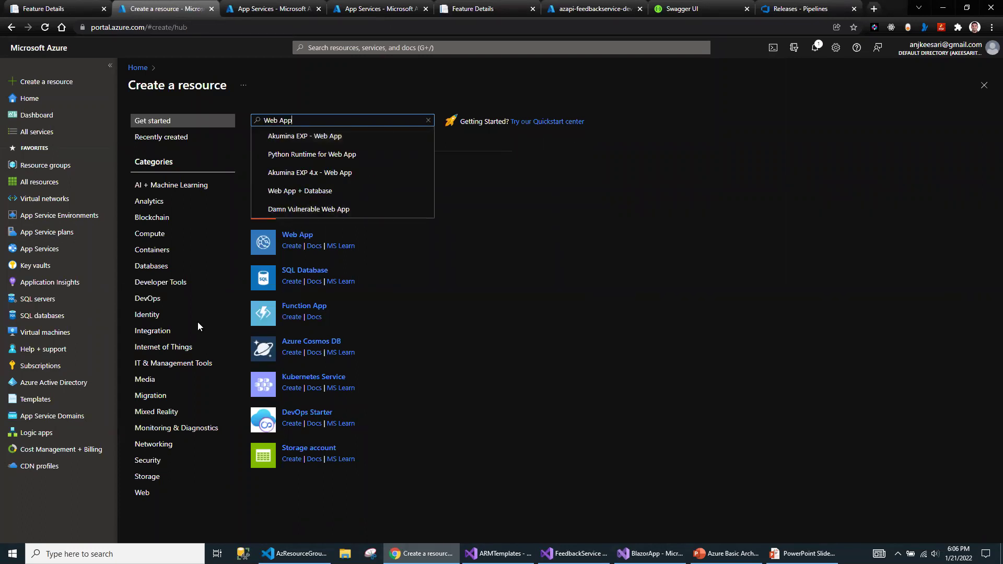
click(142, 493)
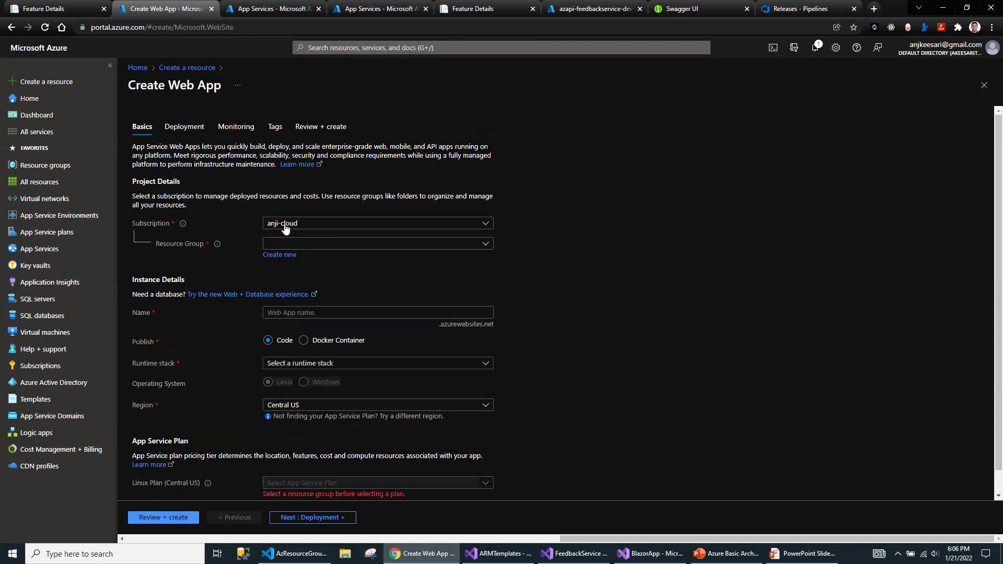
Assign the web app to resource group rg-icodelab-dev-001 and name it azapp-icodeforu-dev-003.
click(281, 244)
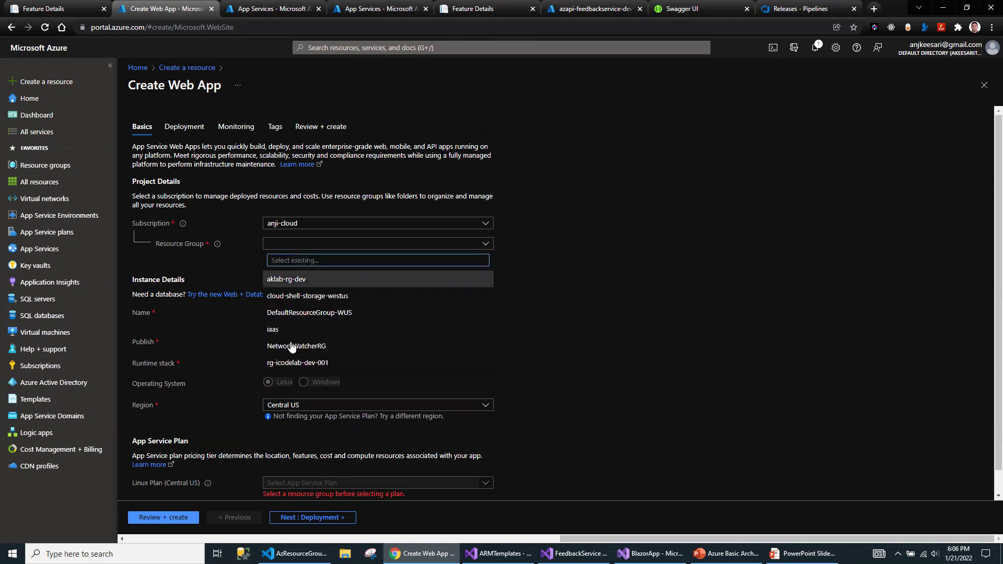
click(308, 368)
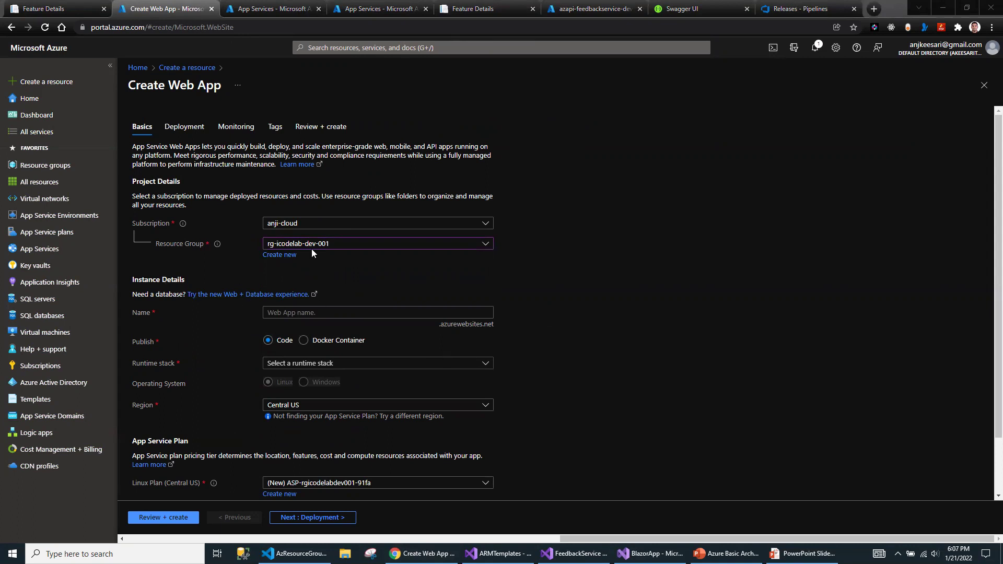
click(298, 313)
text(azapp-icodeforu-dev-001)
key(BackSpace)
text(3)
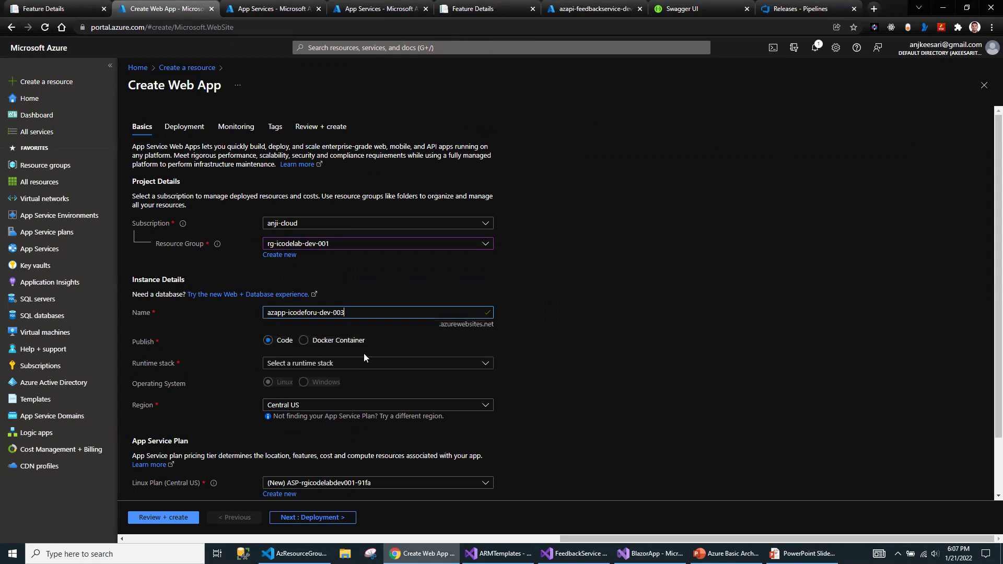
Set the web app to publish as Code with the .NET 6 (LTS) runtime stack.
click(305, 344)
click(268, 341)
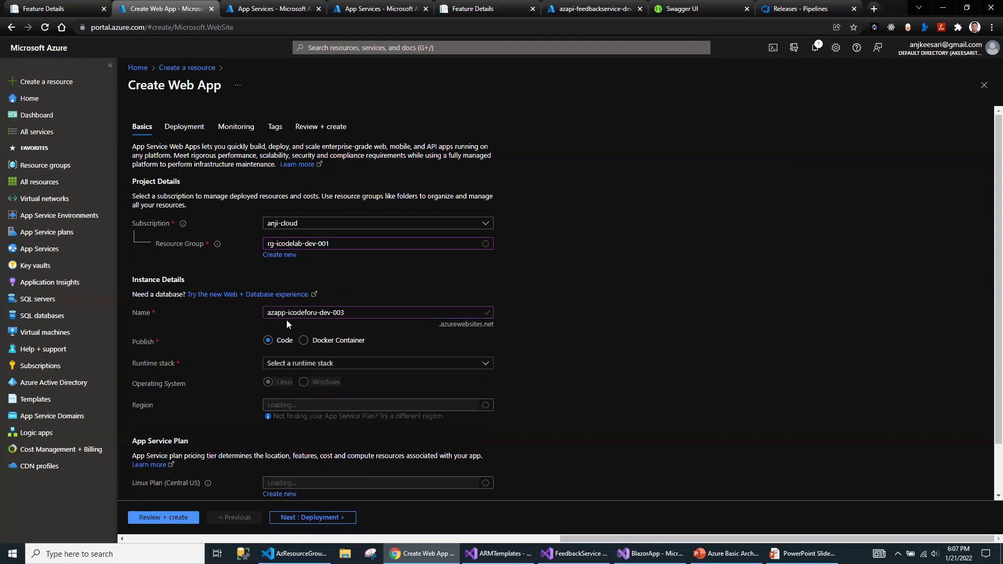
click(295, 367)
click(285, 103)
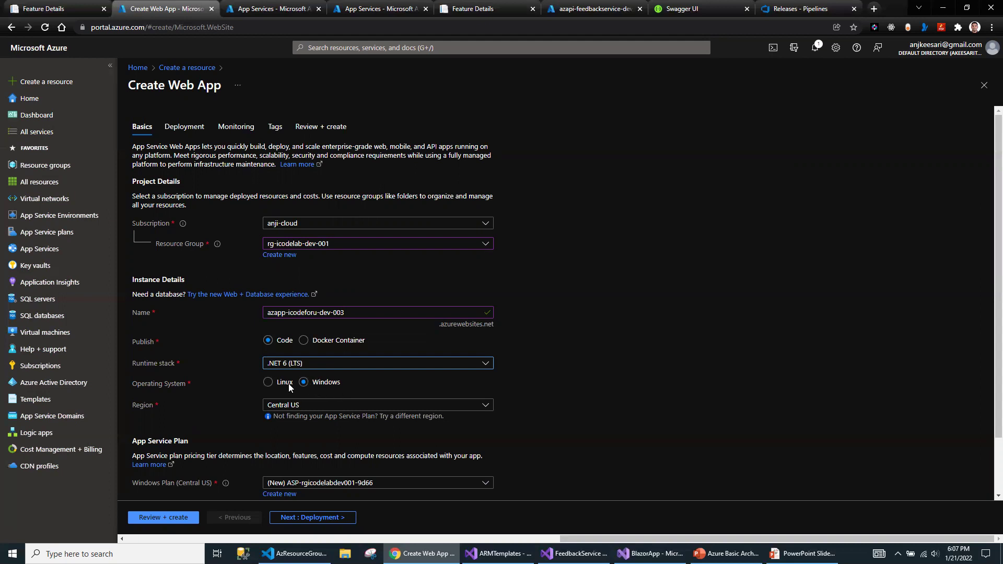
Set the web app's region to West US and choose the existing aklab-aspln-dev (P1v2) plan, dismissing the form for a new one.
click(306, 406)
text(we)
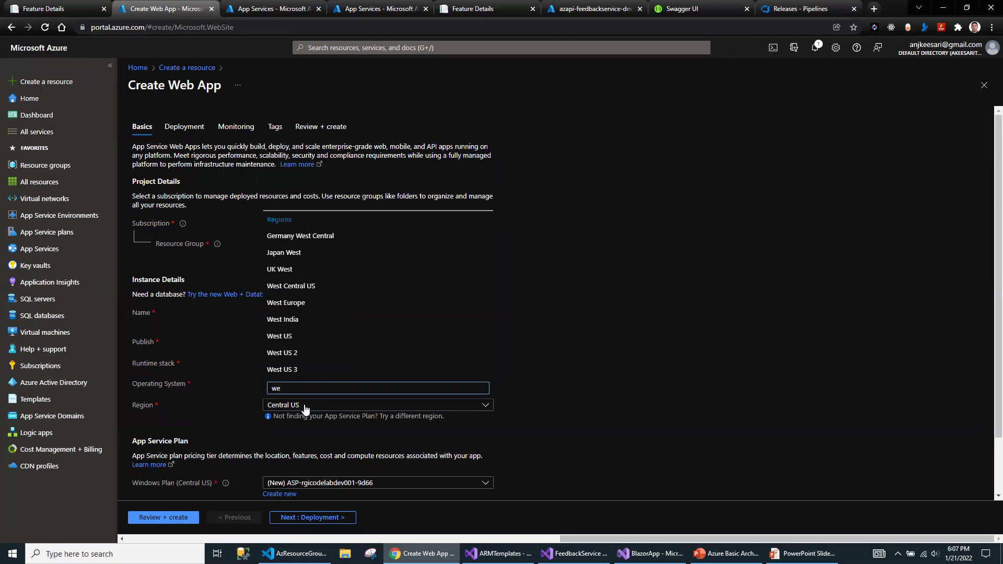
click(297, 340)
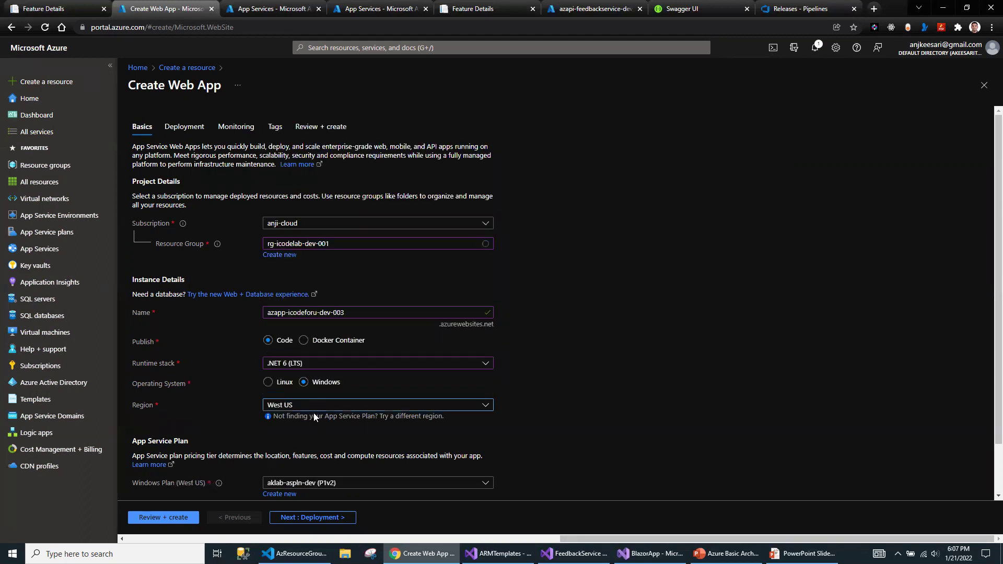
scroll(313, 413, down, 1)
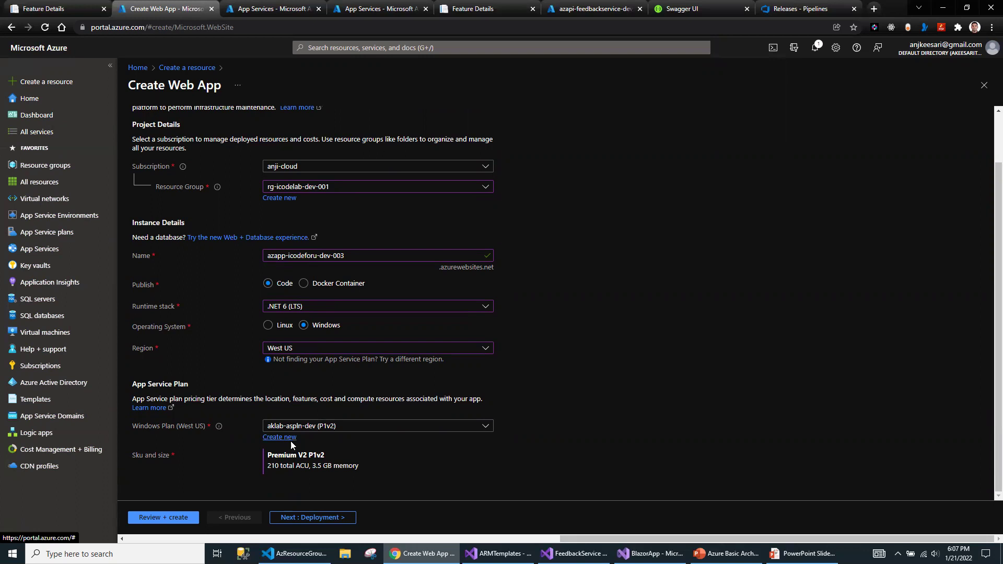
click(302, 429)
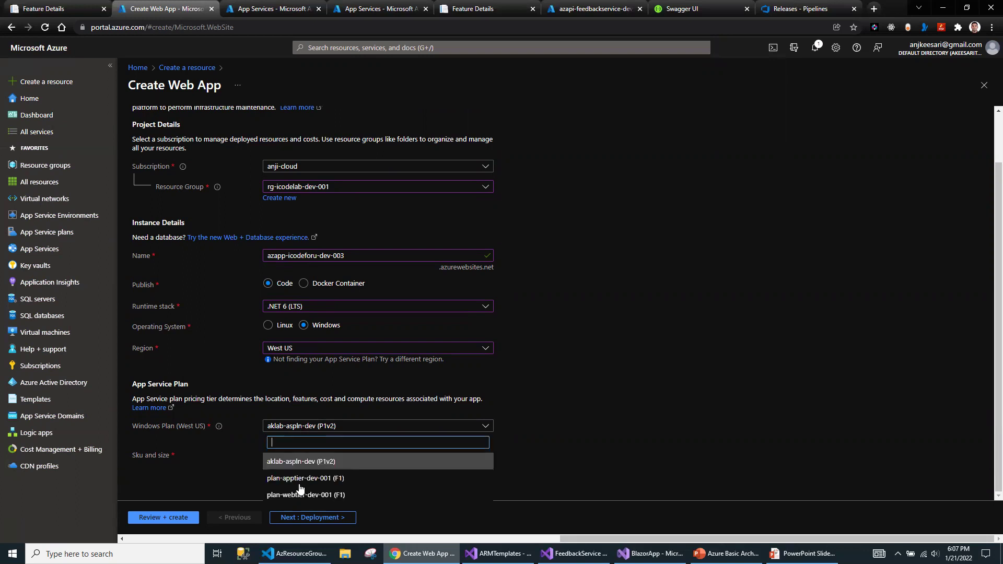
click(302, 462)
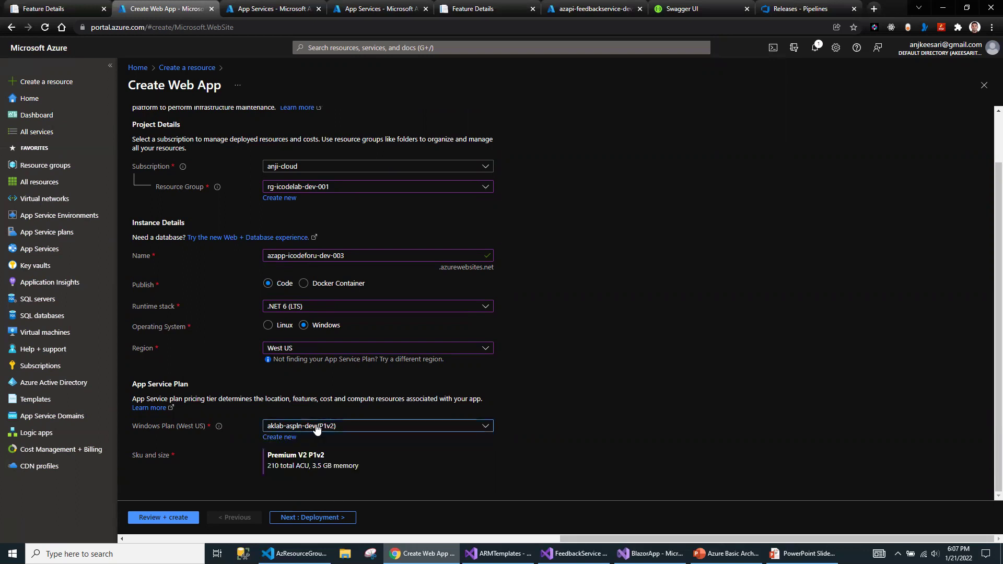
click(279, 437)
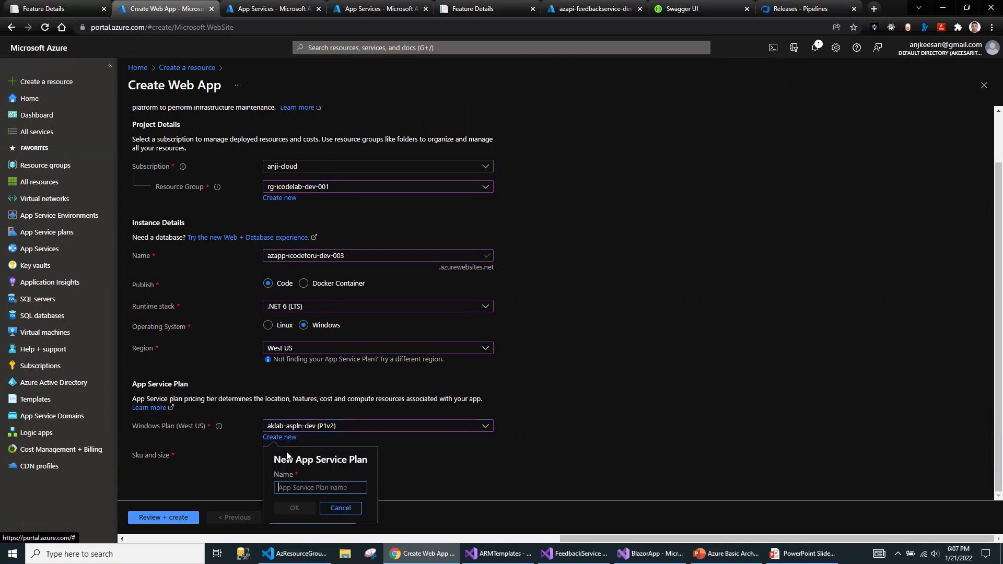
click(378, 449)
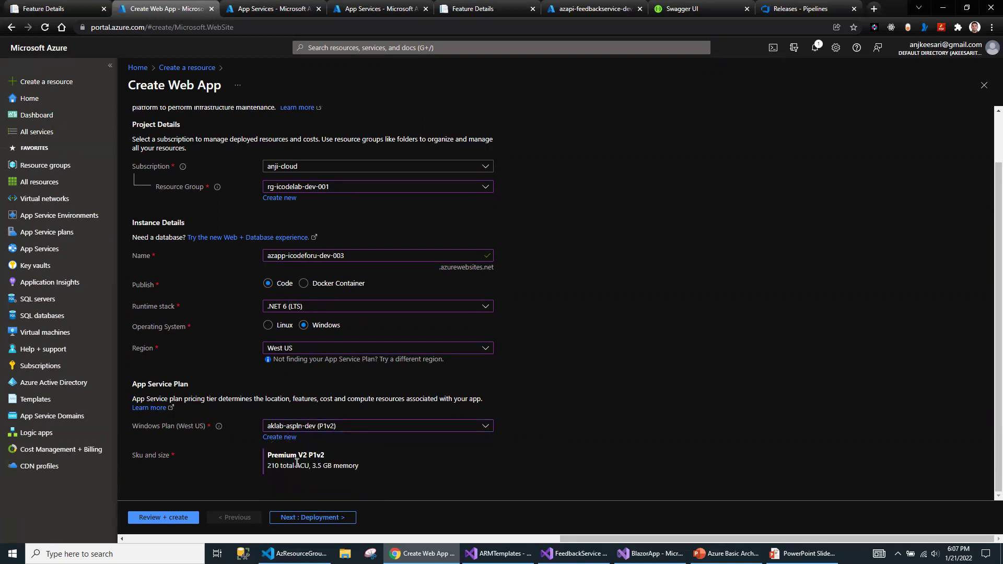
Go through the web app's Deployment, Monitoring and Tags settings, leaving their defaults.
click(302, 517)
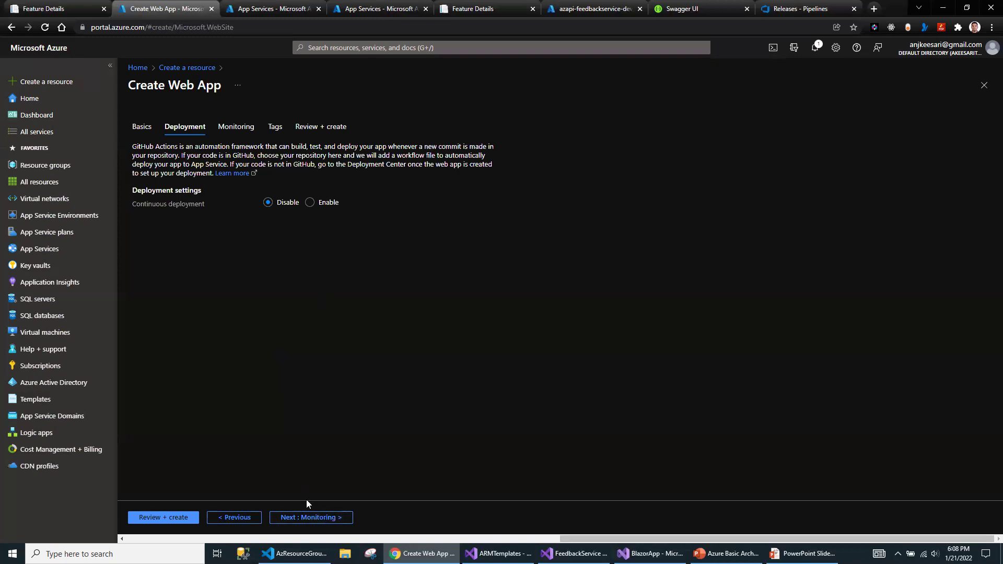
click(310, 516)
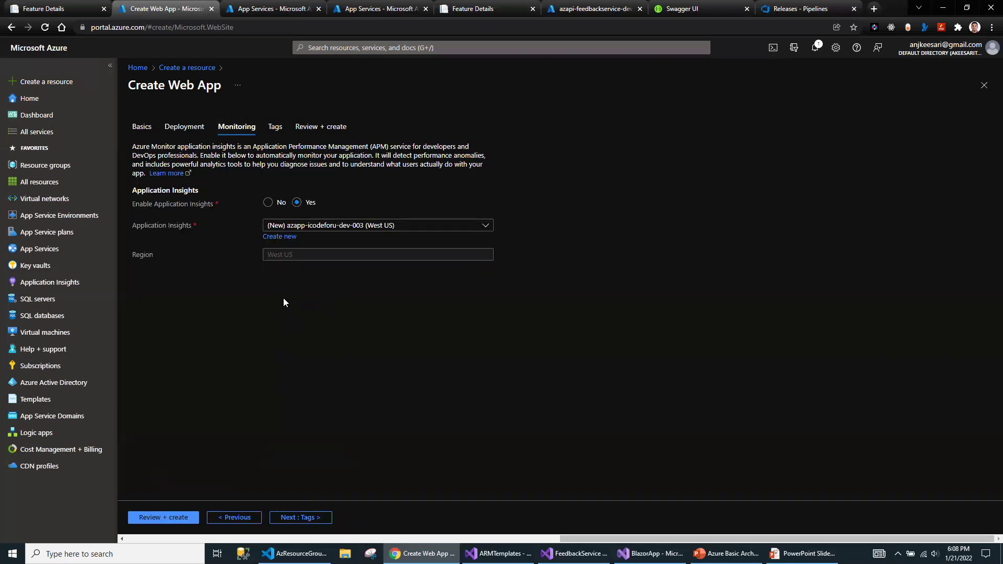
drag(256, 147, 367, 146)
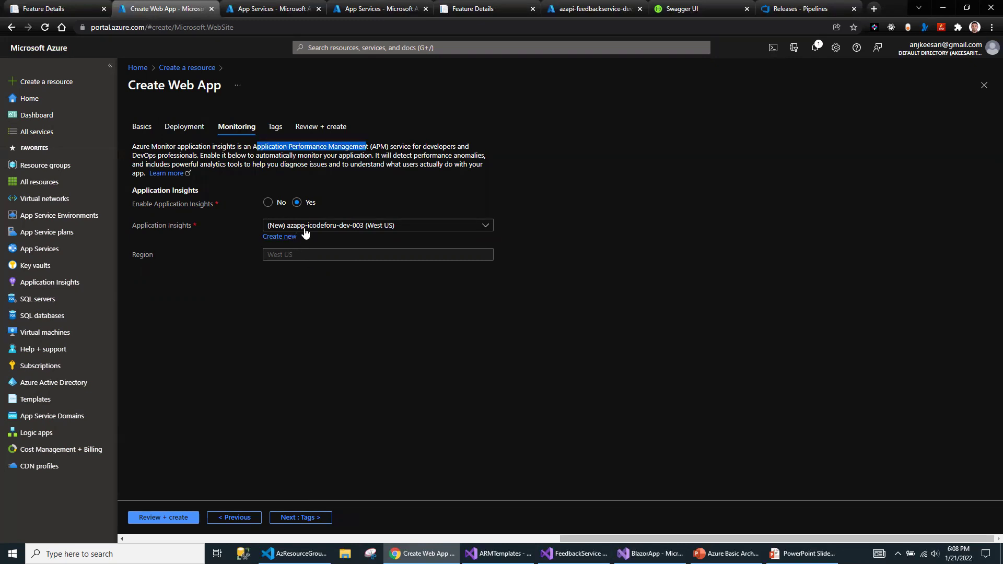
click(294, 515)
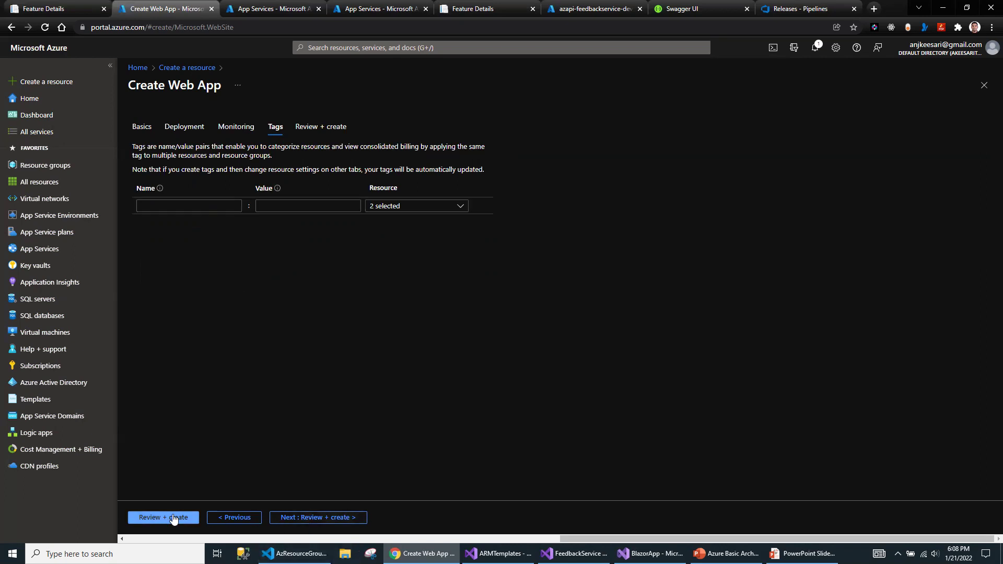
Open the web app's review summary and examine its details and App Service plan settings.
click(174, 517)
scroll(263, 285, down, 1)
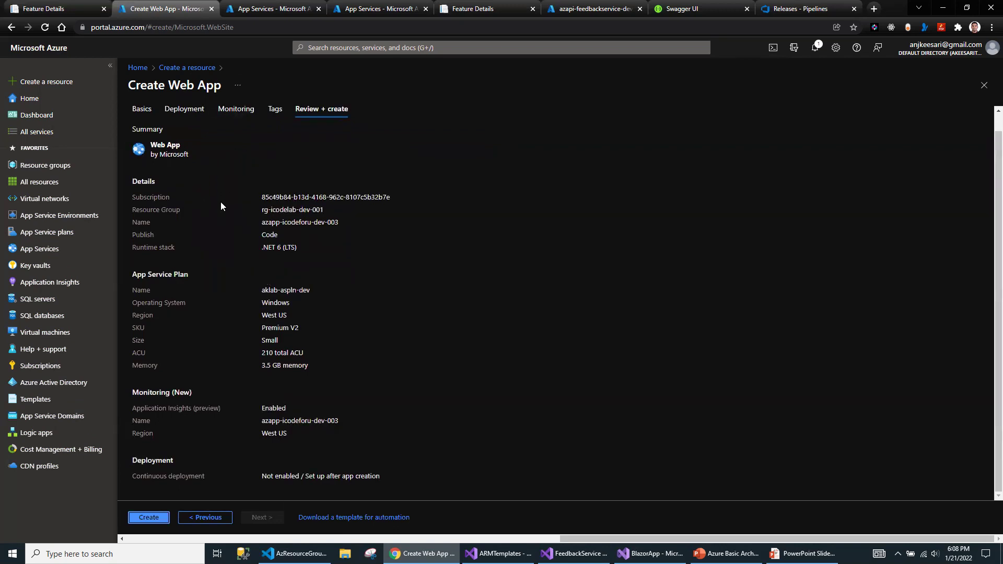
drag(261, 197, 316, 299)
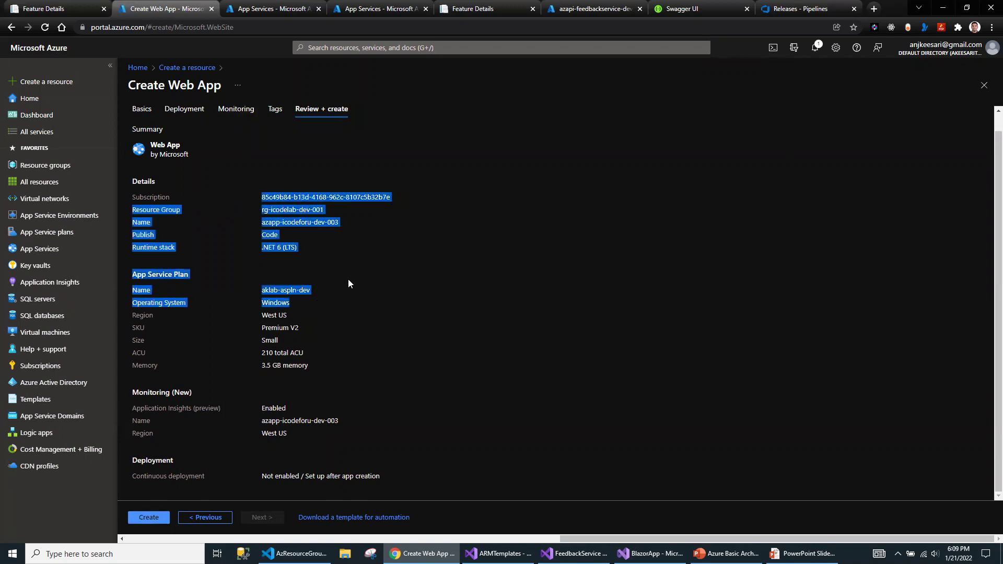
click(347, 280)
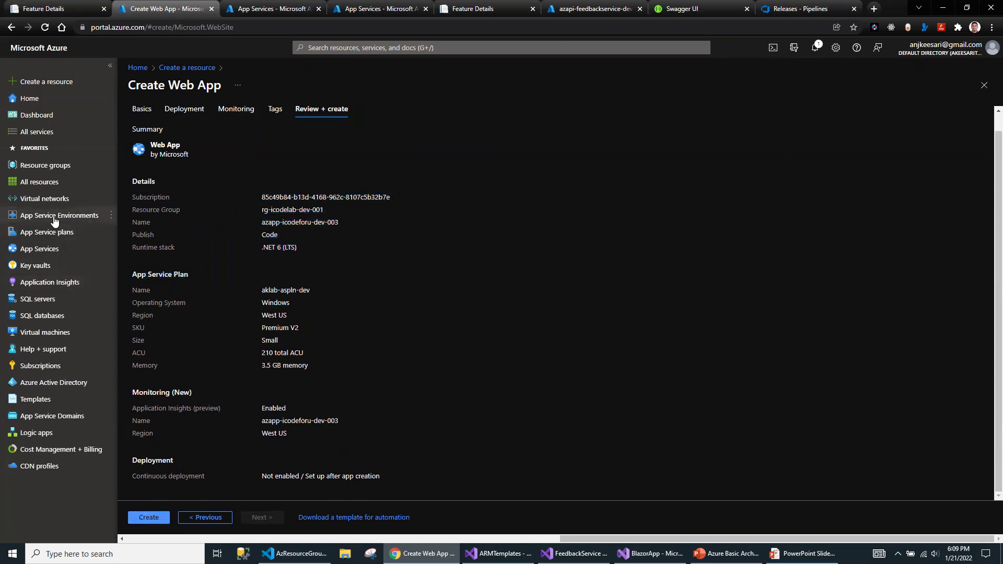
Discard the web app form, open plan-webtier-dev-001 from the App Service plans and inspect the apps it hosts.
click(53, 236)
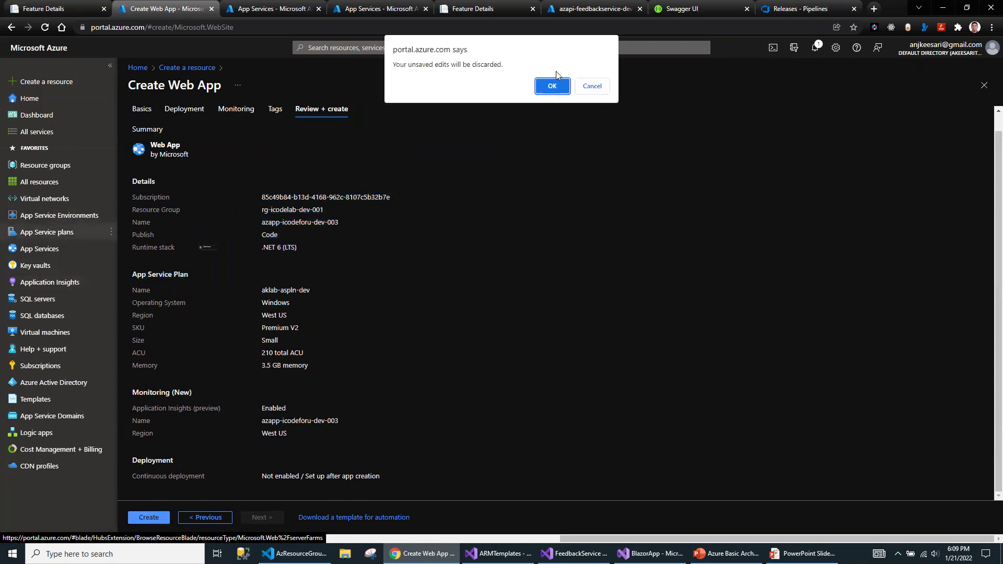
click(546, 84)
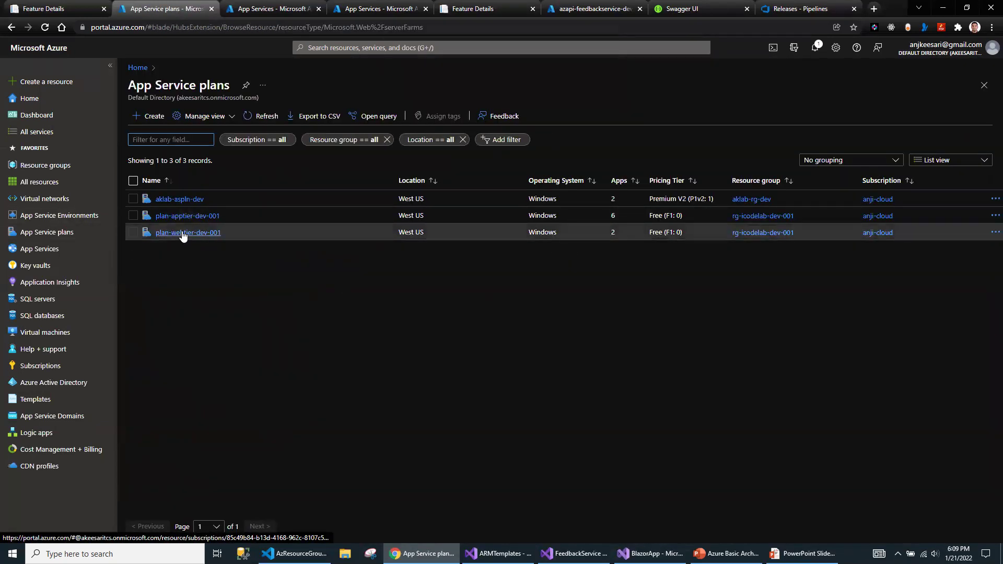
click(183, 233)
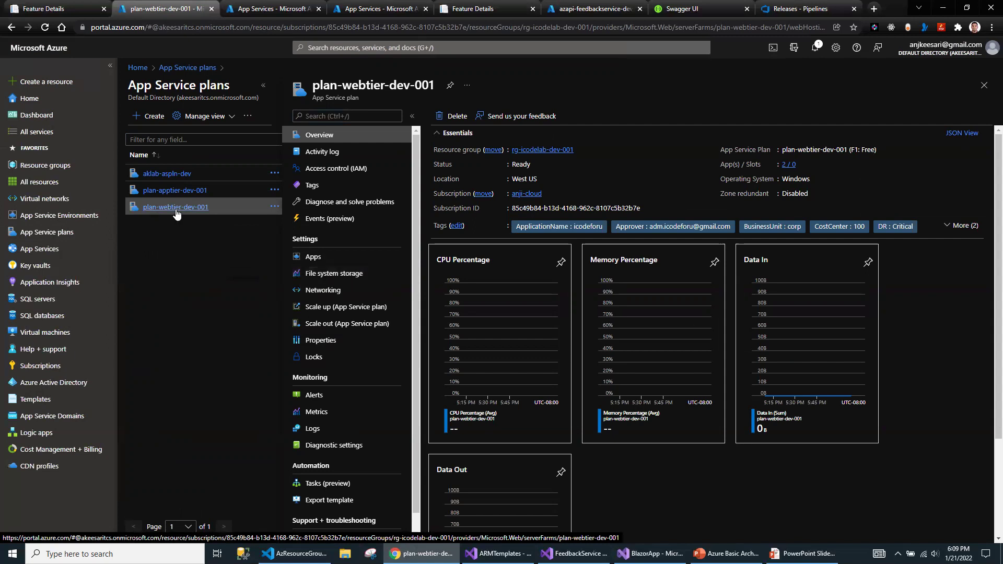
mouse_move(178, 196)
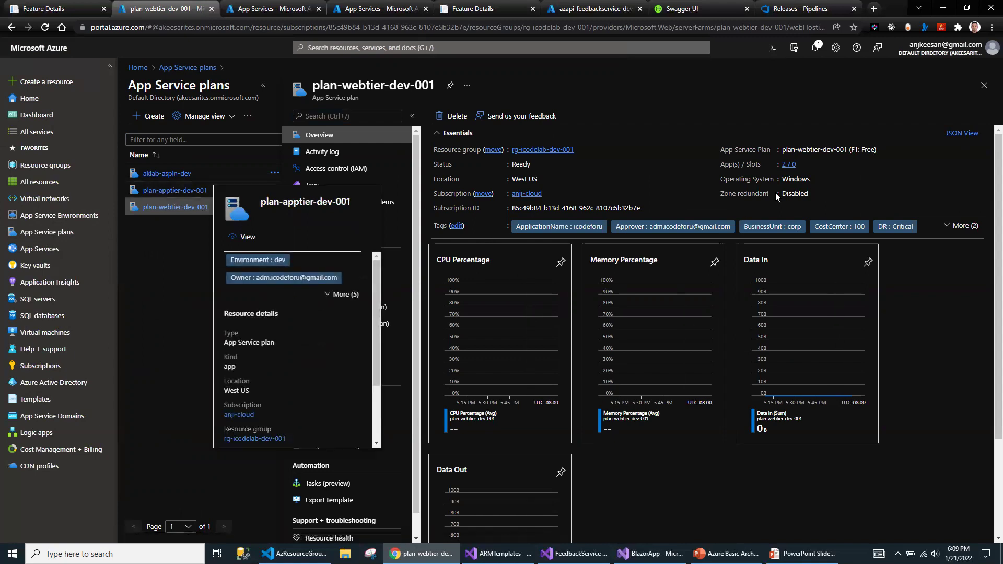
drag(726, 179, 788, 166)
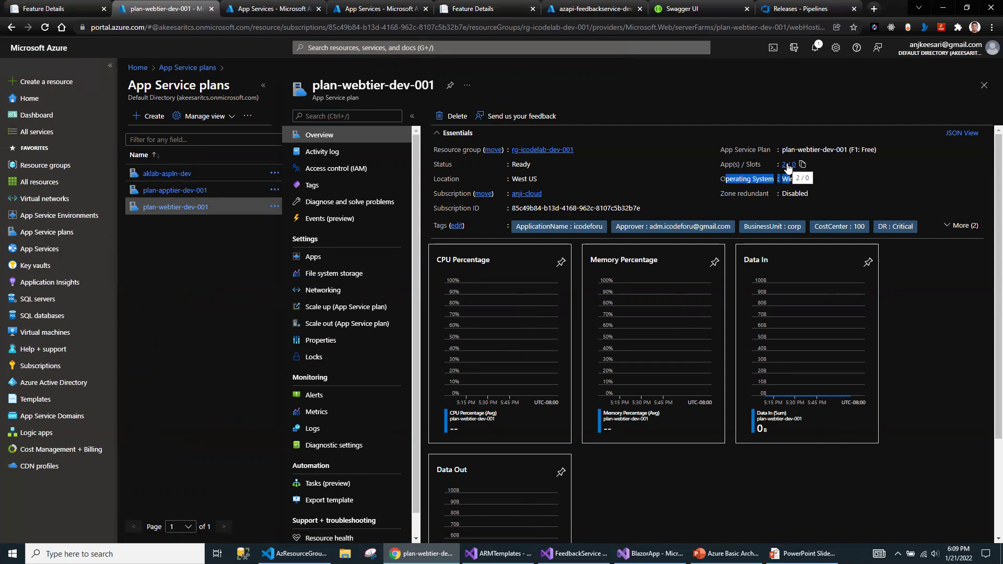
click(788, 165)
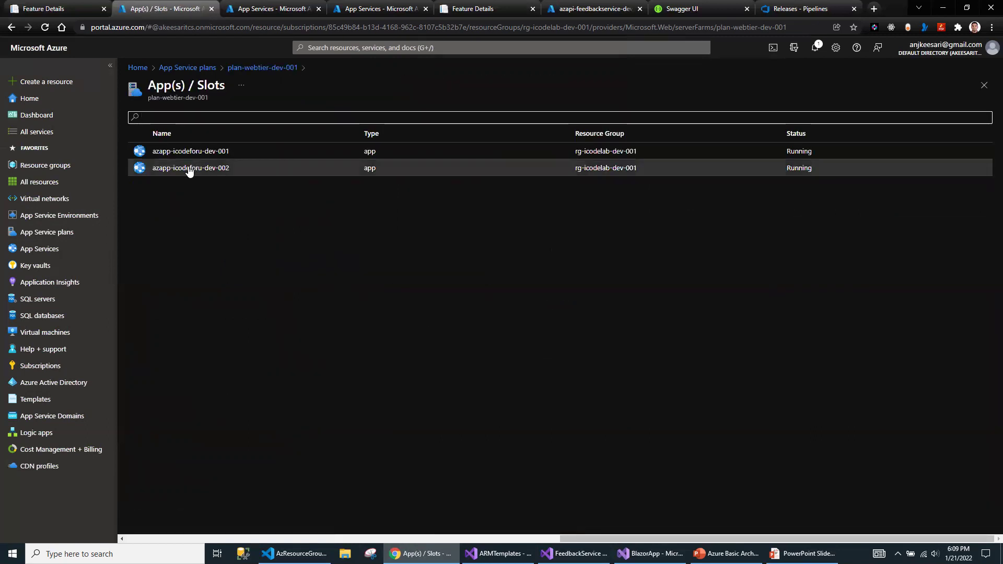
Return to plan-webtier-dev-001 and examine its Scale up pricing tiers.
click(262, 67)
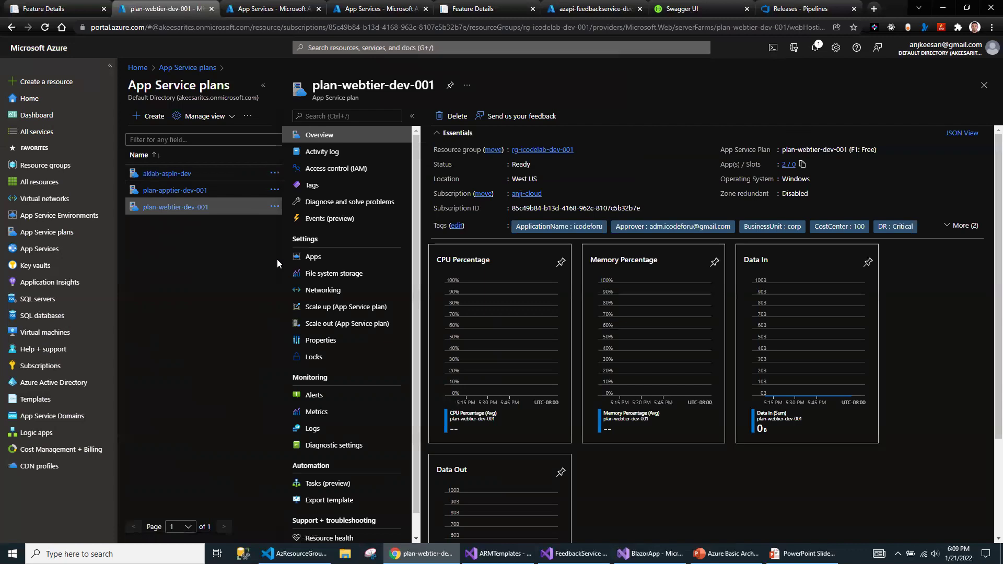
click(347, 311)
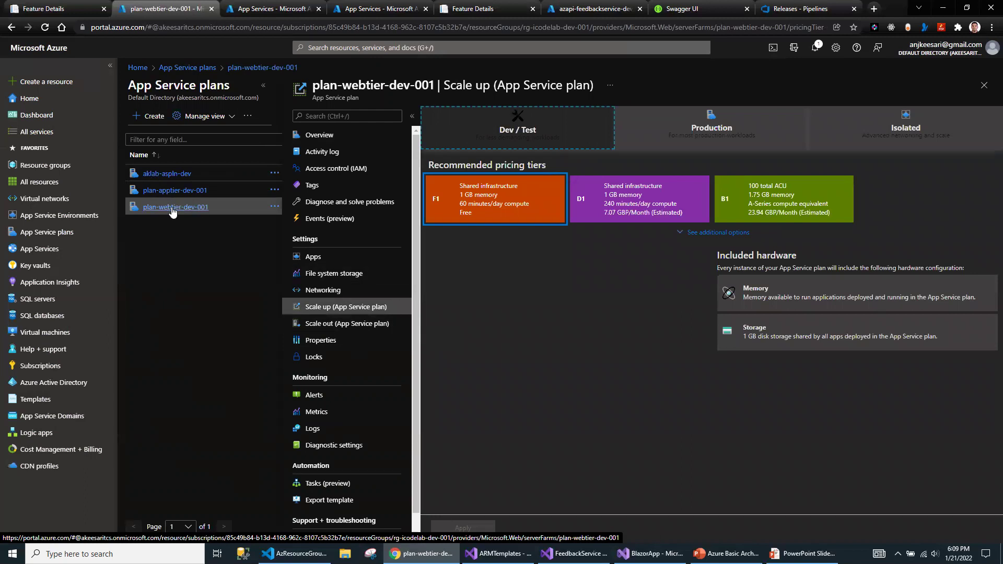
mouse_move(173, 211)
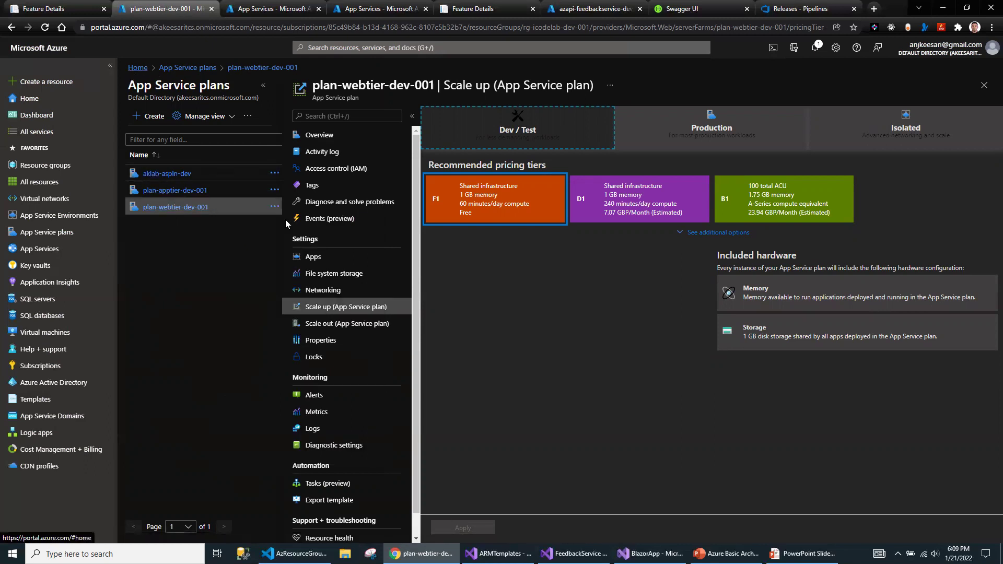
Switch to the lab guide and select the objective about creating an API app (Microservices) in the Azure portal.
click(64, 9)
click(353, 224)
drag(283, 231, 351, 233)
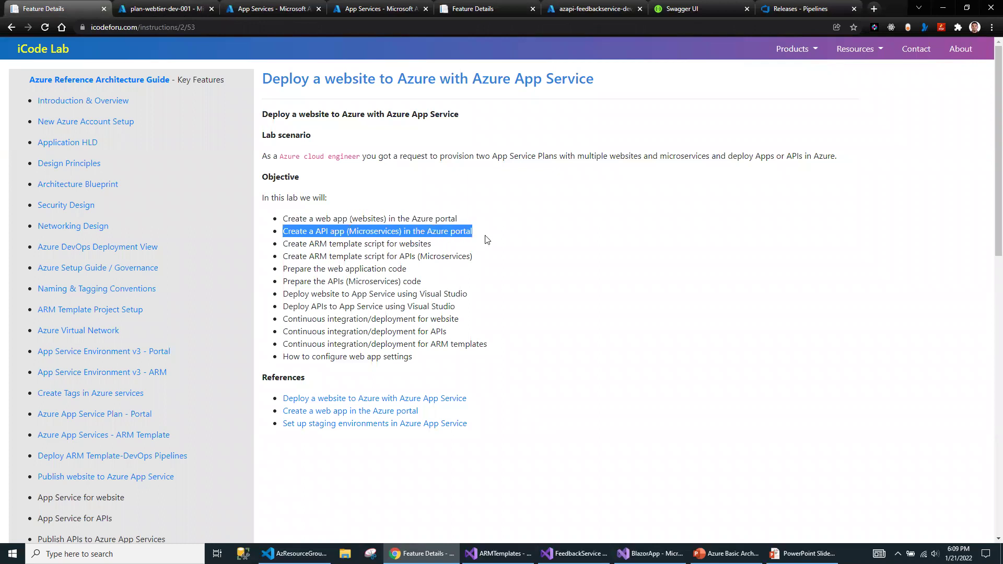
Switch back to the Azure portal, open the App Services list and filter it by "az" to examine the API and web apps.
click(159, 8)
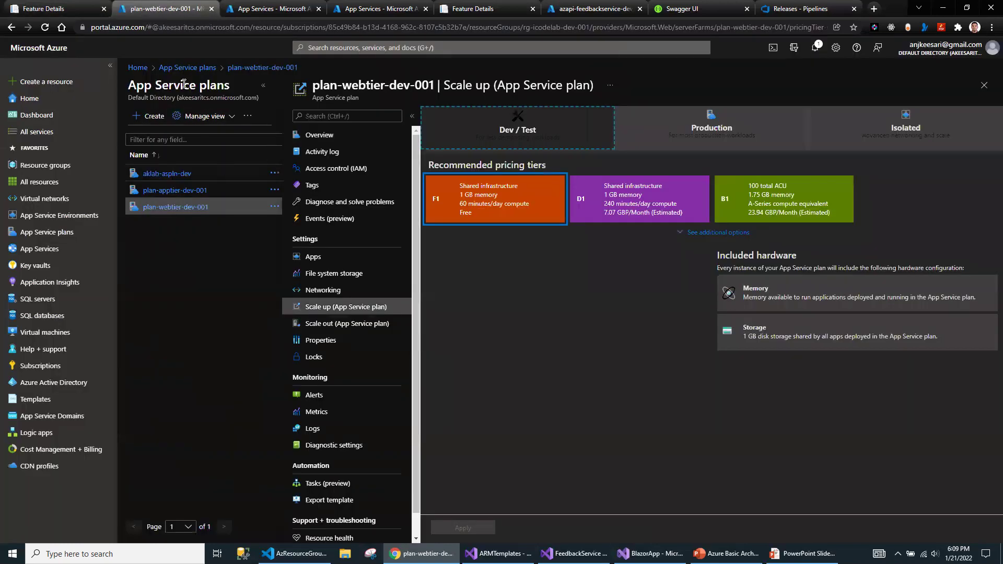
click(138, 67)
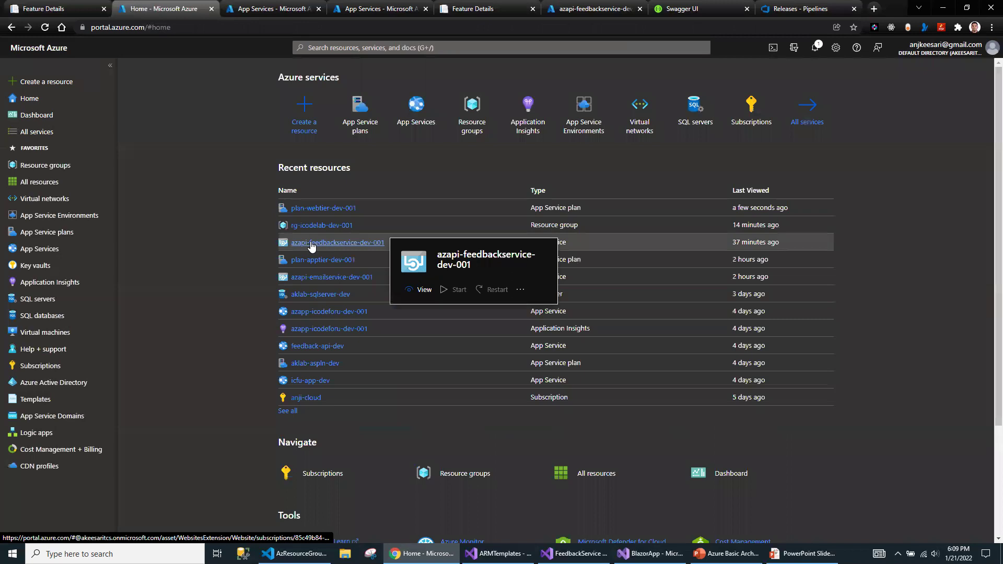
mouse_move(313, 284)
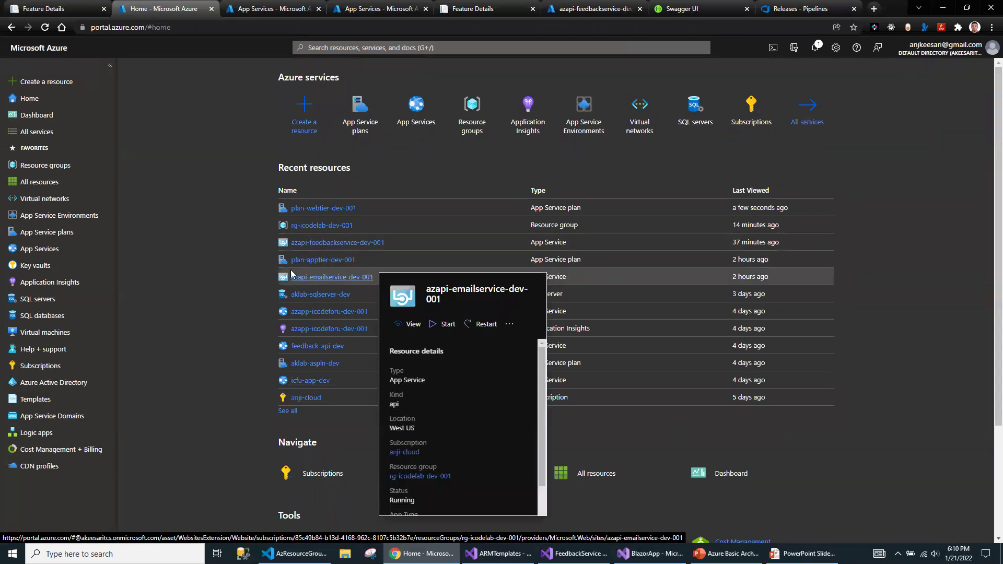
click(50, 251)
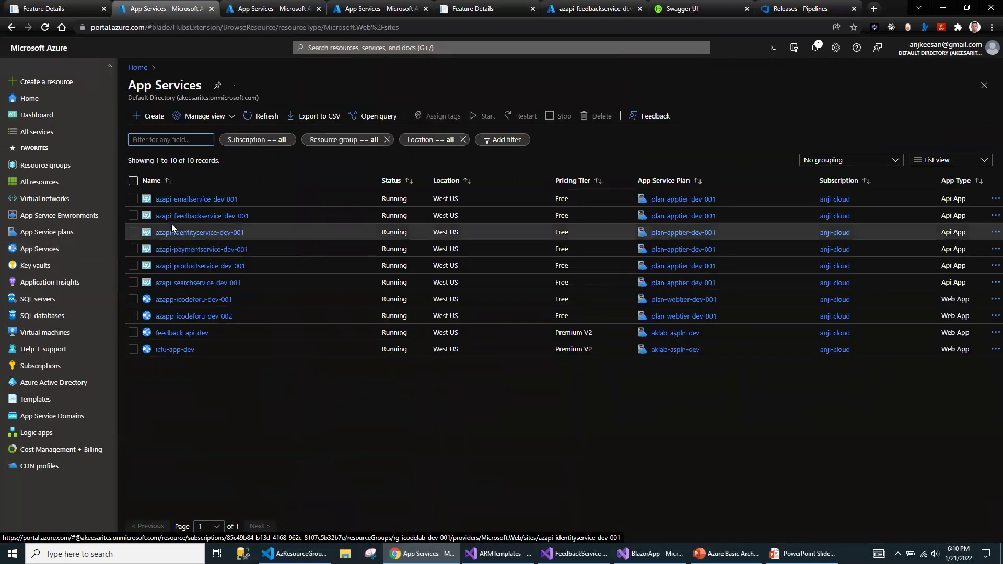
text(az)
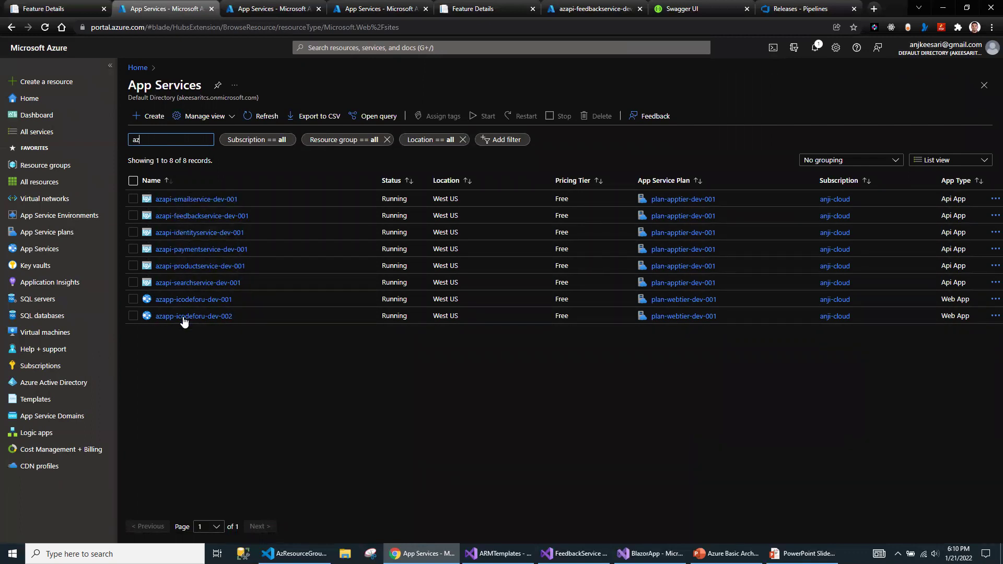
mouse_move(189, 320)
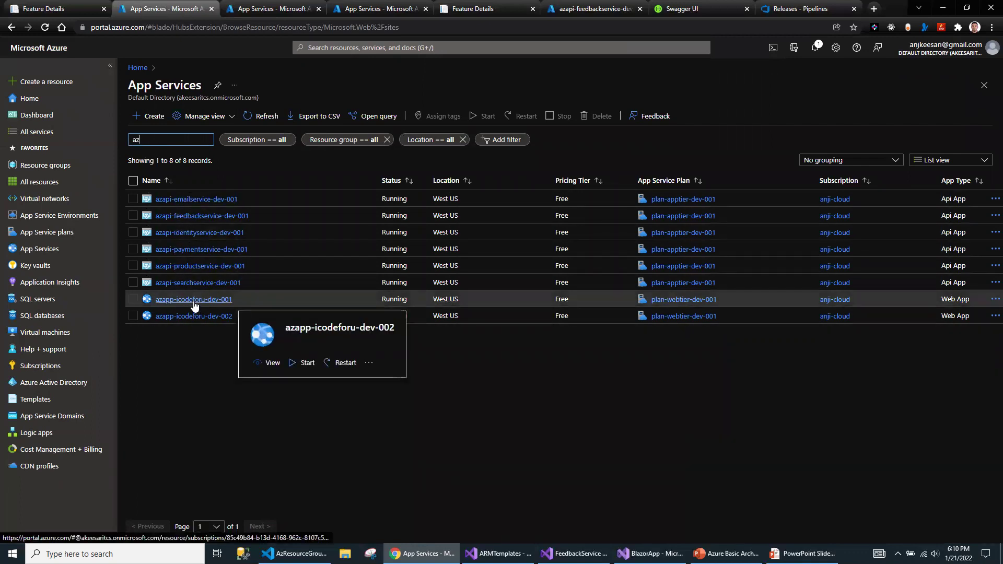
mouse_move(193, 302)
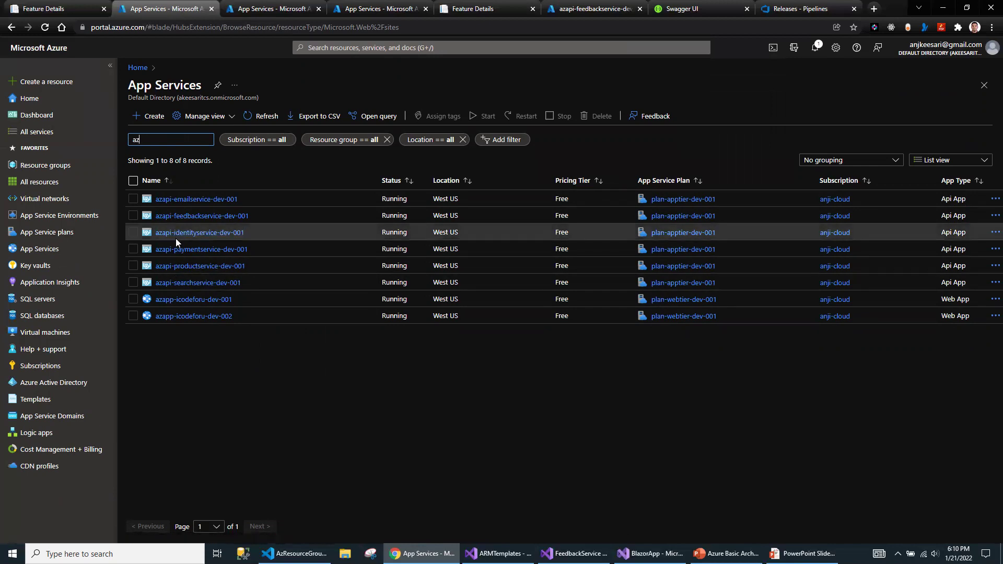
Start creating a new resource, search the marketplace for "api app" and open the API App offering.
click(138, 68)
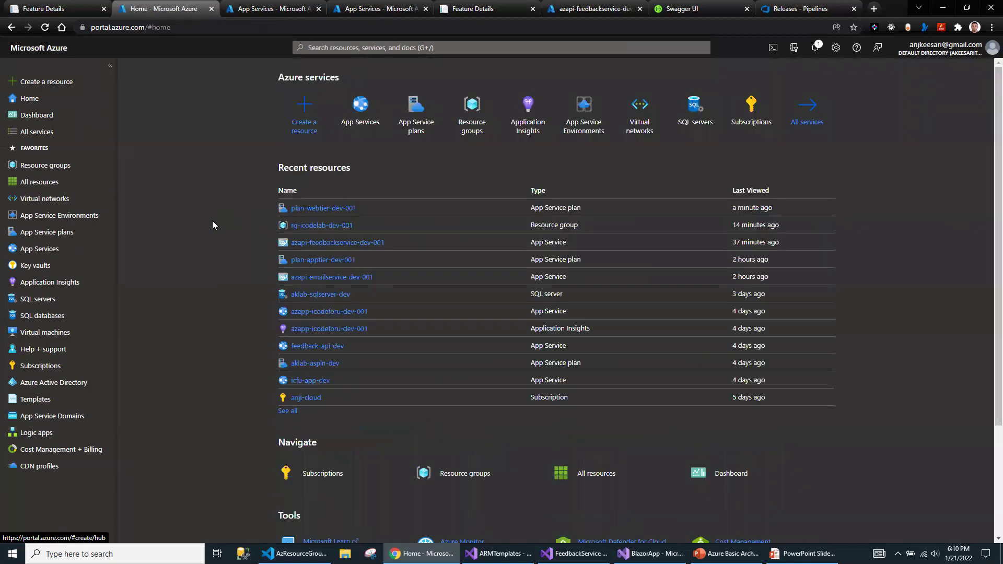
click(304, 112)
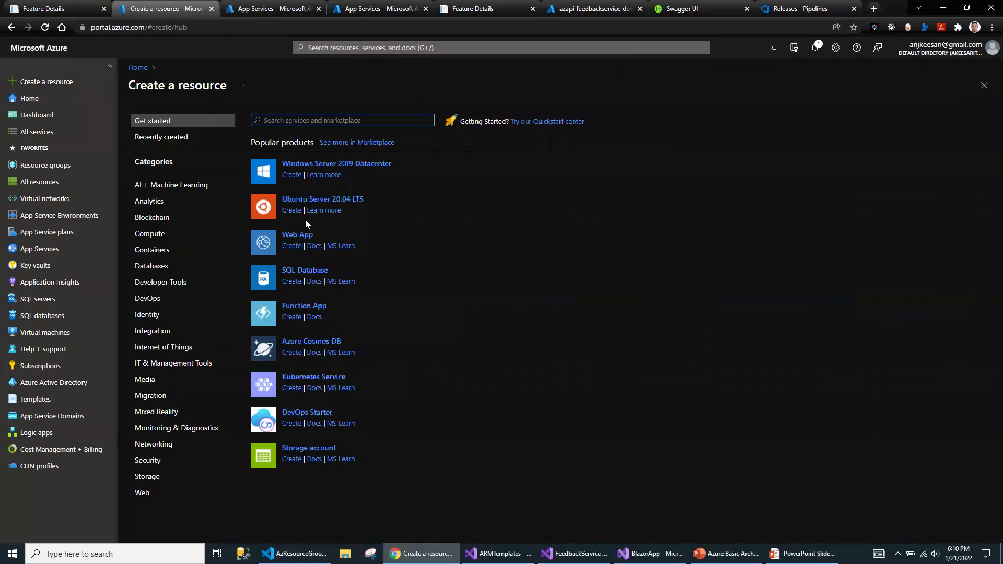
text(api app)
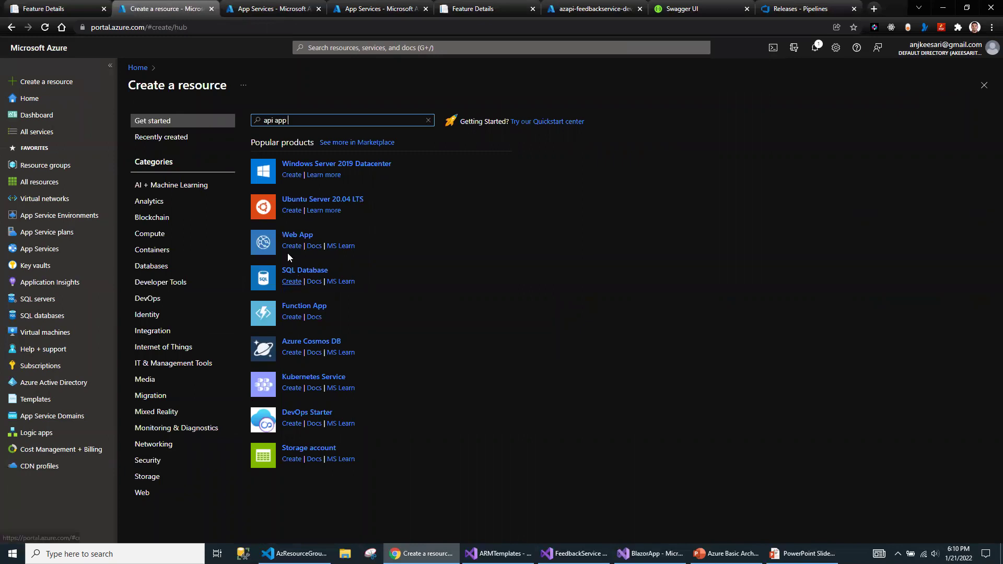
click(284, 134)
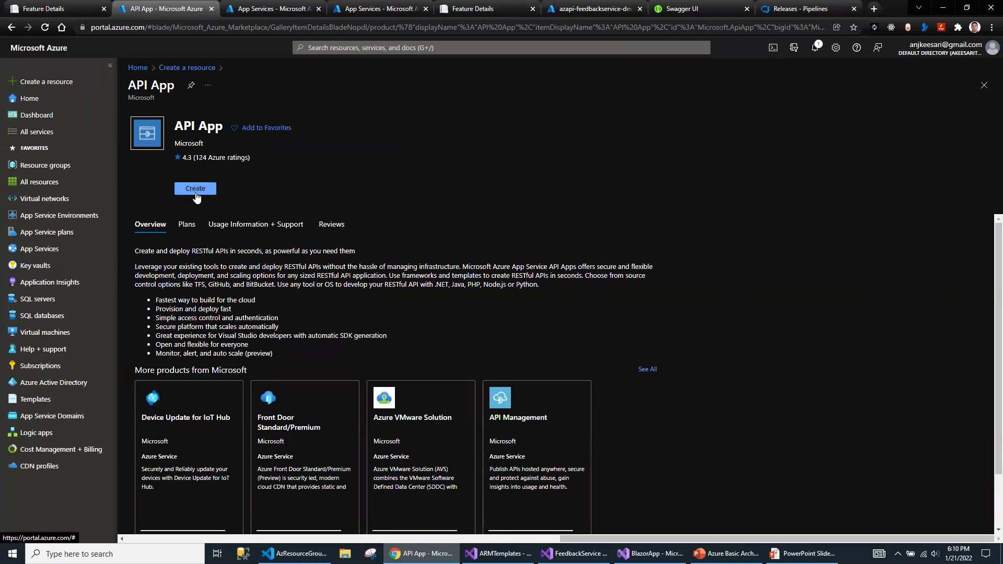
Start creating the API App in resource group rg-icodelab-dev-001 and name it azapi-feedbackservice-dev-002.
click(198, 191)
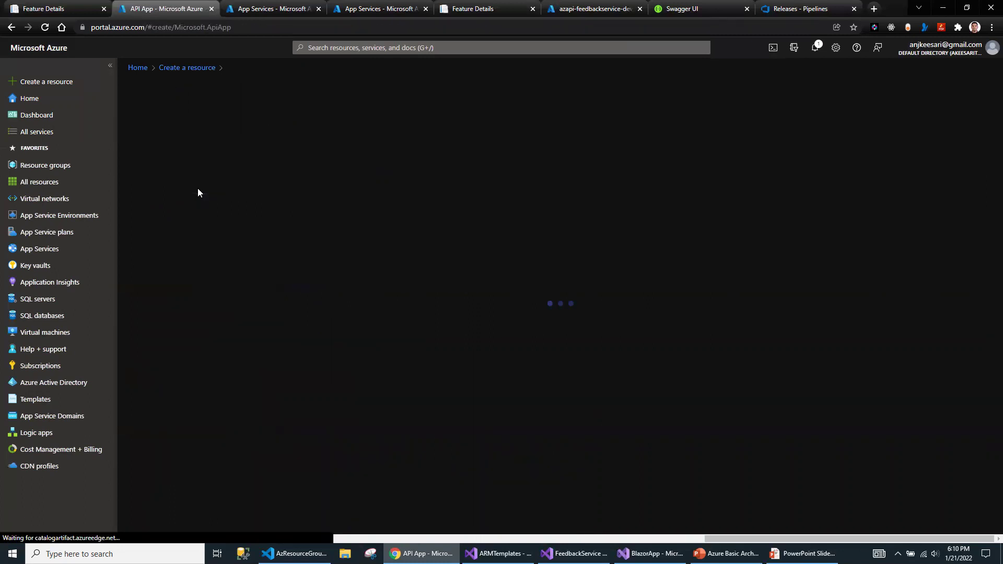
click(297, 254)
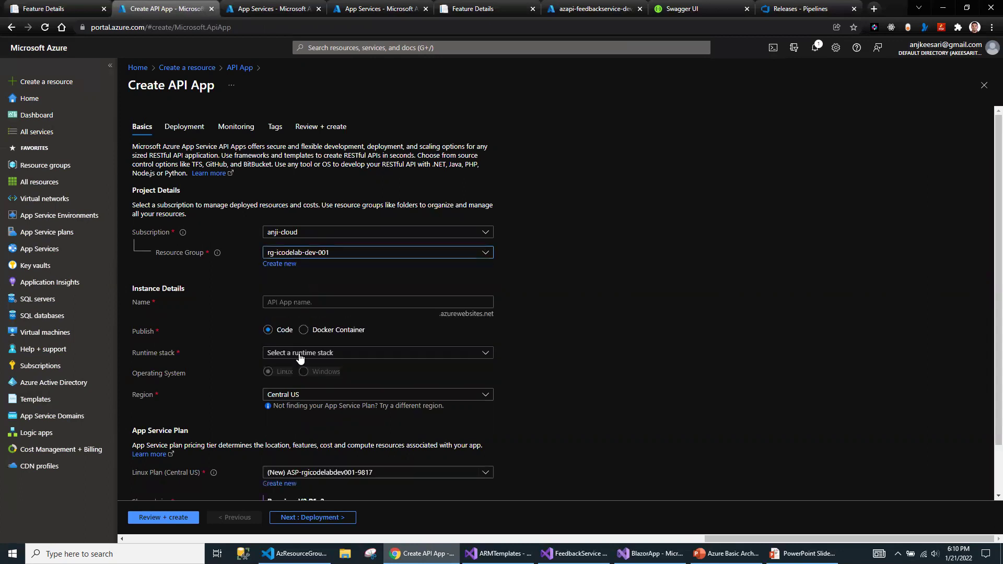
click(291, 303)
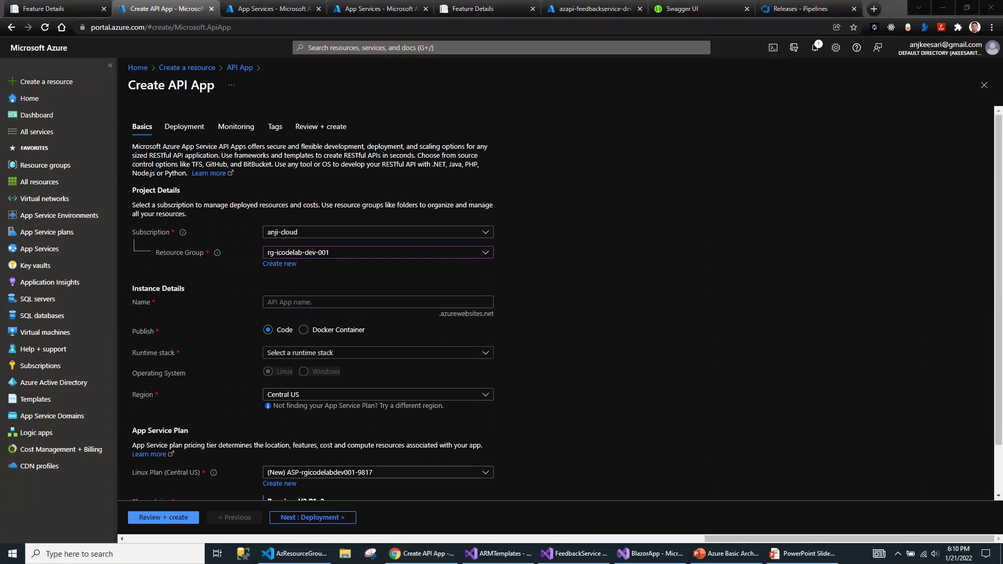
click(307, 302)
text(azapi-feedbackservice-dev-001)
key(BackSpace)
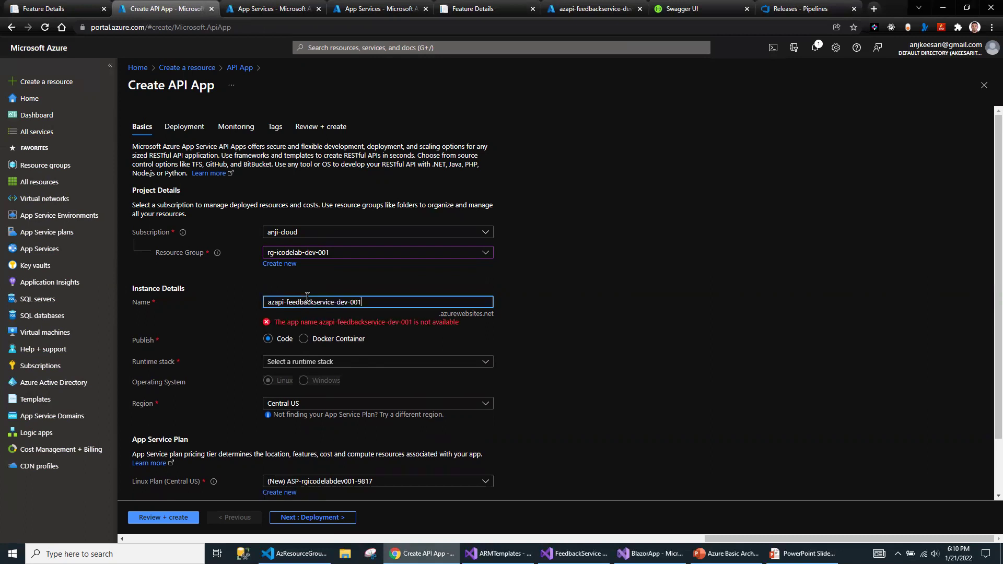
key(BackSpace)
text(2)
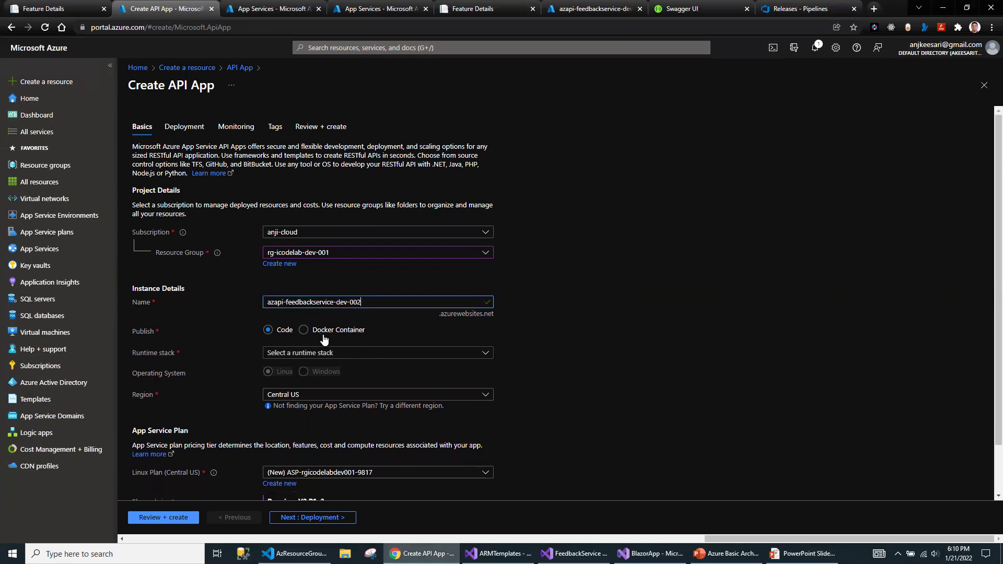
Set the API app's runtime stack to .NET 6 (LTS), region to West US and Windows plan to plan-apptier-dev-001 (F1).
click(293, 355)
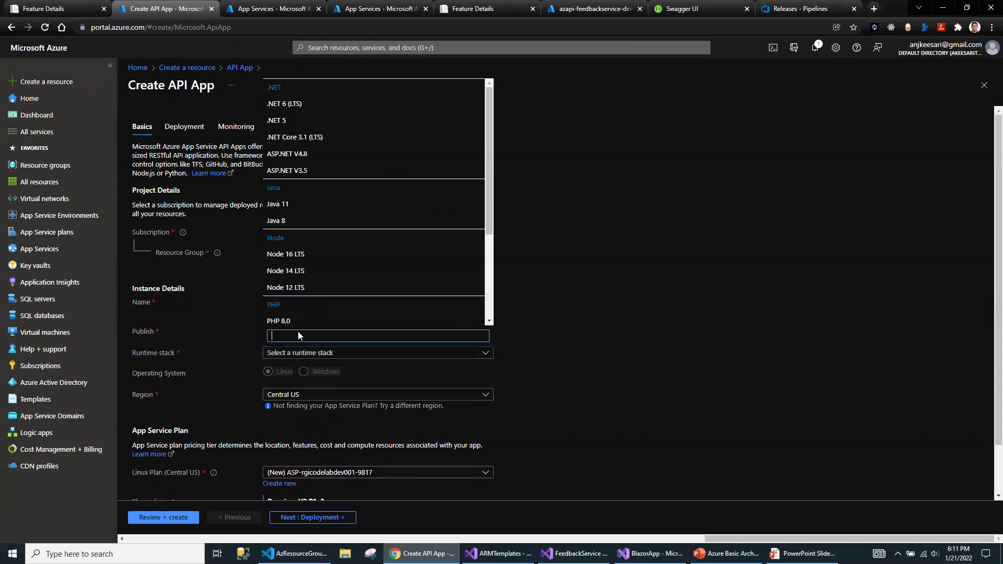
click(294, 110)
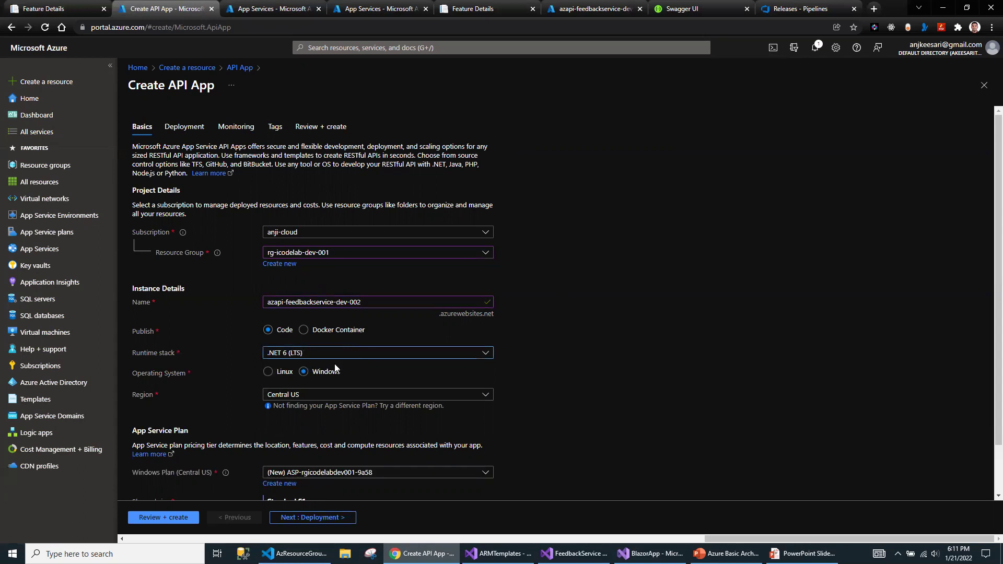
click(303, 396)
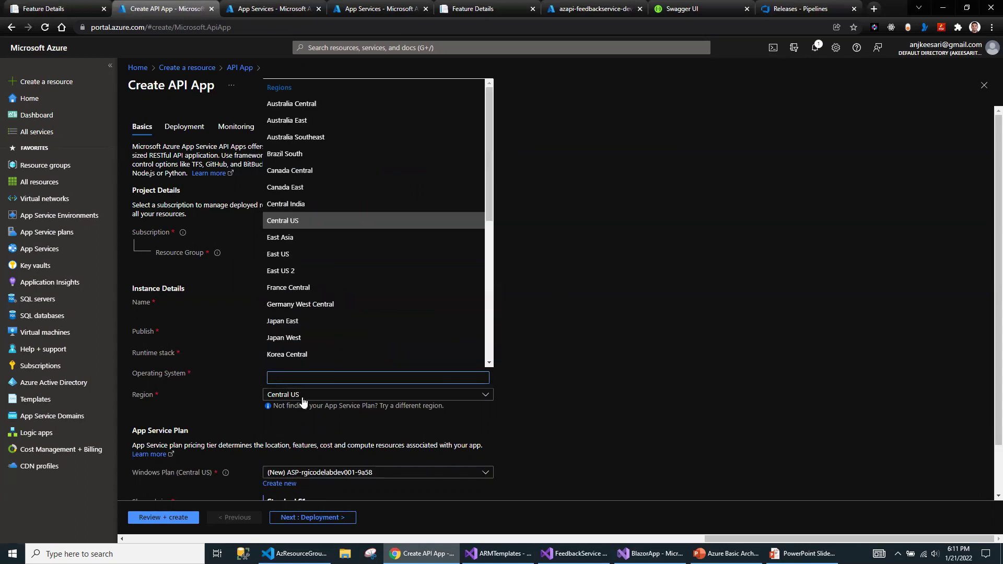
text(we)
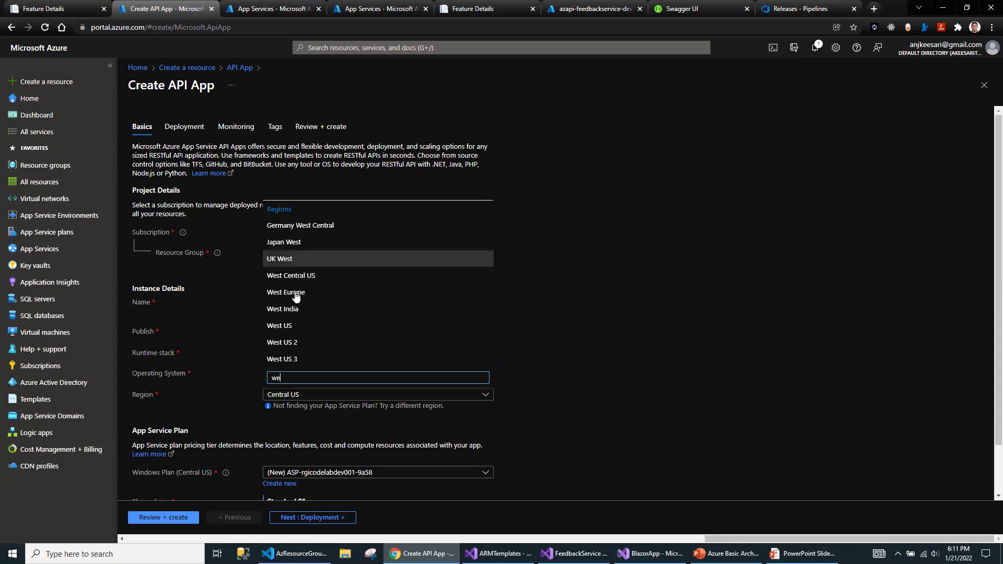
click(295, 325)
click(288, 473)
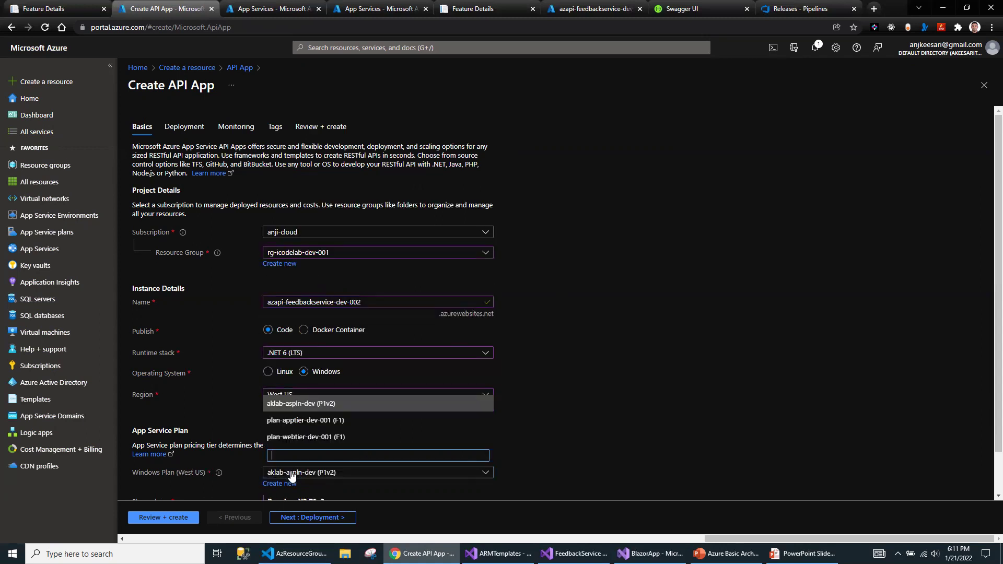
click(299, 421)
scroll(465, 407, down, 1)
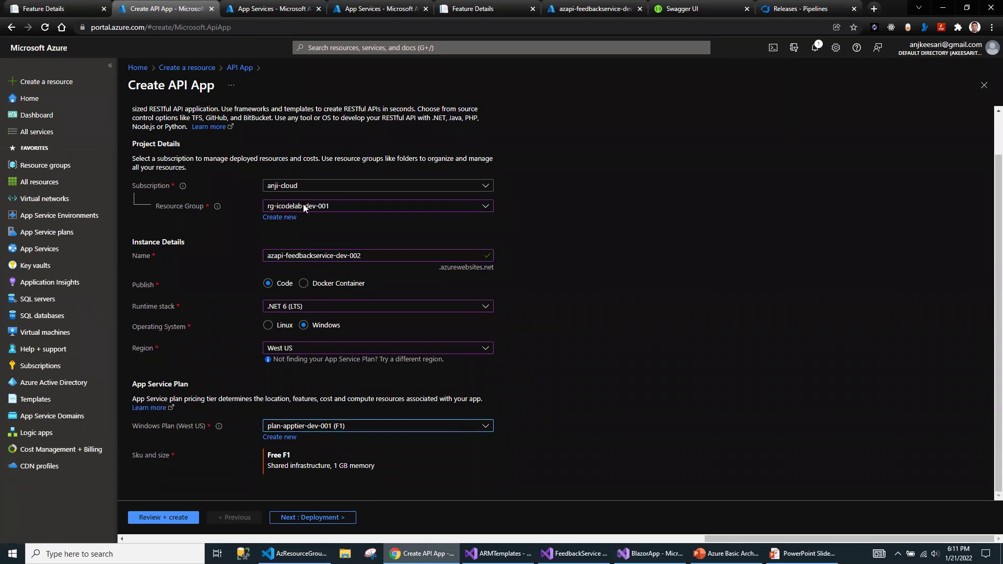
Switch to the lab guide and examine the Azure Architecture Blueprint diagram.
click(57, 8)
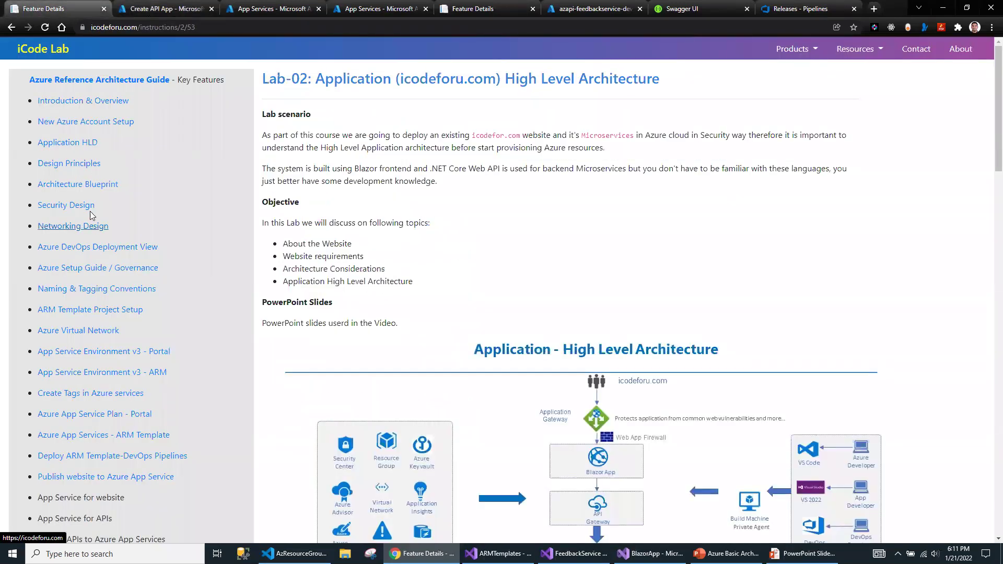
click(78, 184)
scroll(412, 303, down, 1)
scroll(412, 303, down, 3)
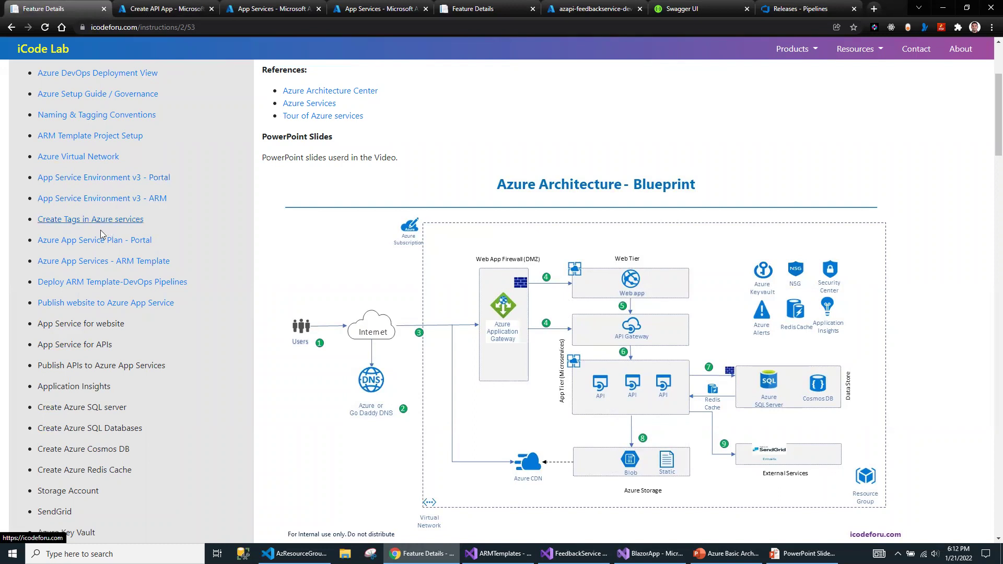
Return to the Create API App form, pass through the Deployment and Monitoring settings, and review the configuration summary.
click(156, 7)
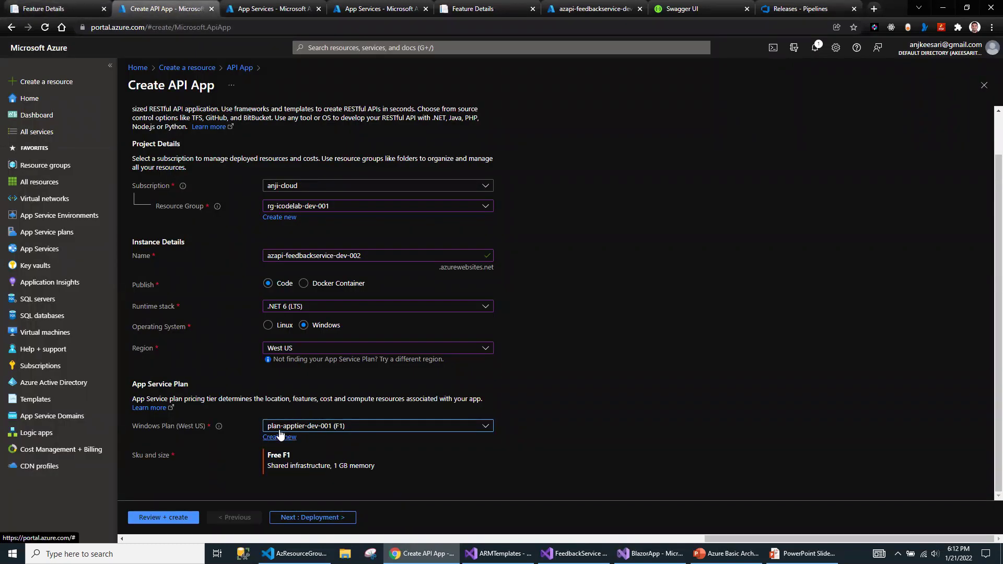
click(309, 517)
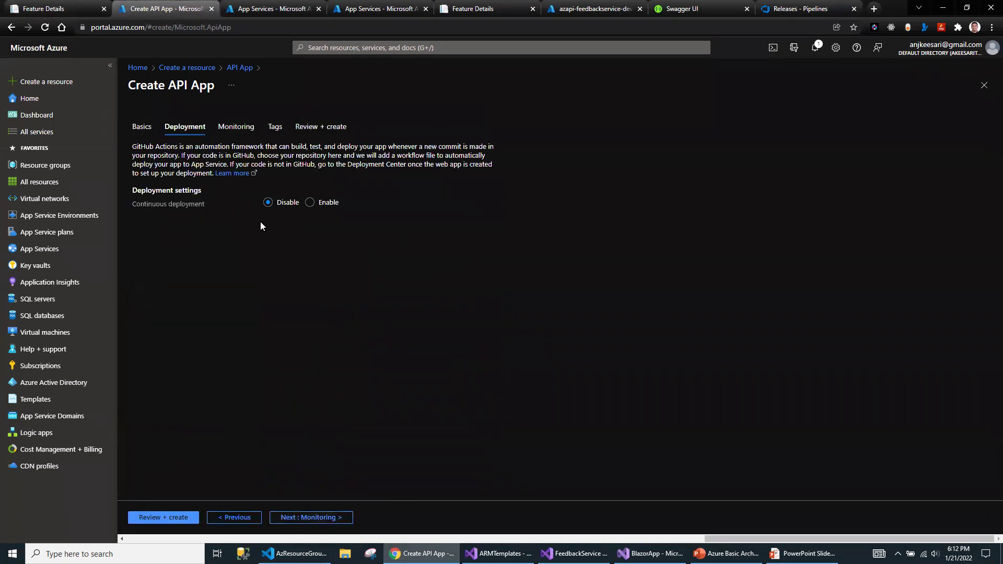
click(311, 518)
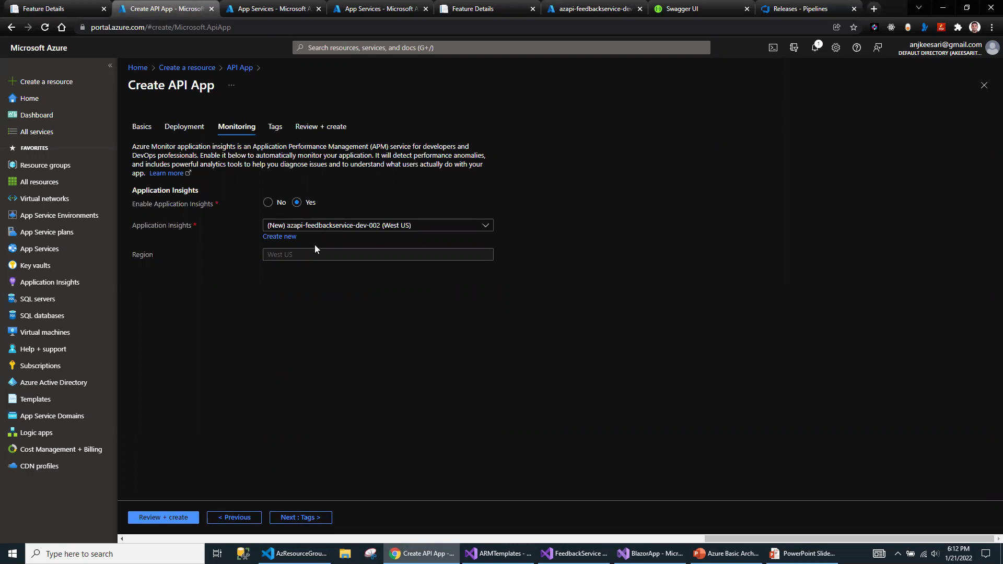
click(173, 518)
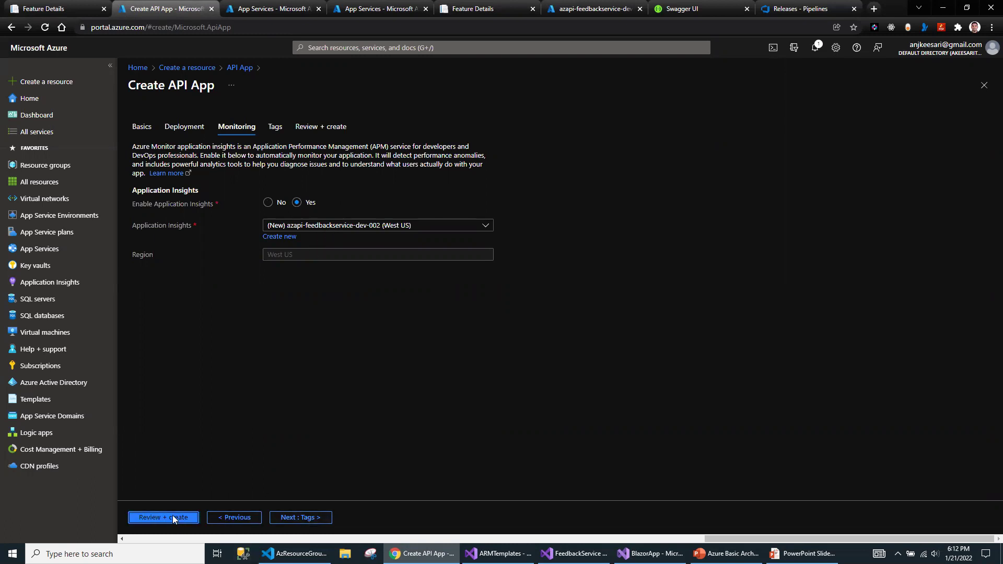
drag(265, 214, 155, 490)
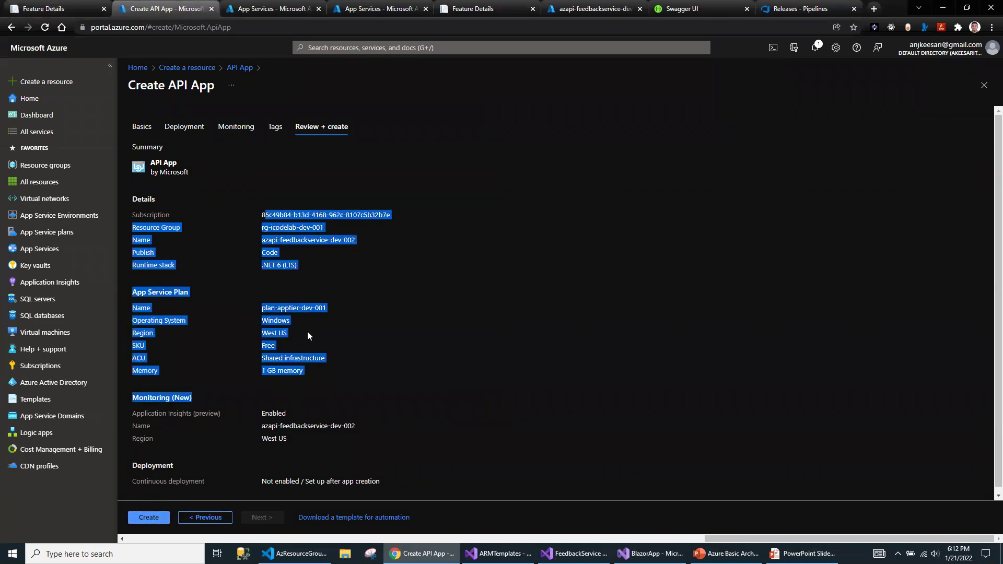
Discard the unsaved API app, open plan-apptier-dev-001 from the App Service plans and examine the apps it hosts.
click(46, 233)
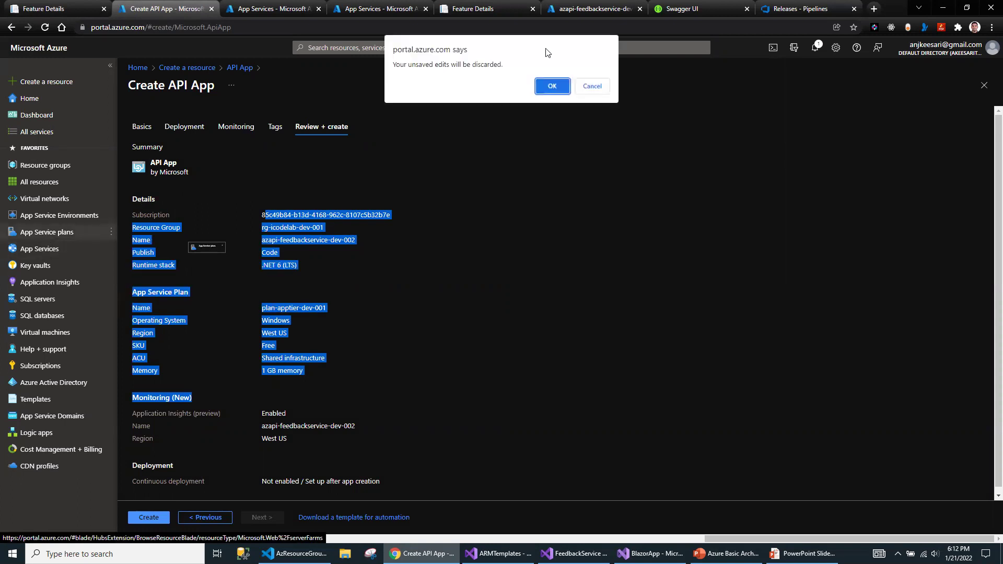
click(546, 85)
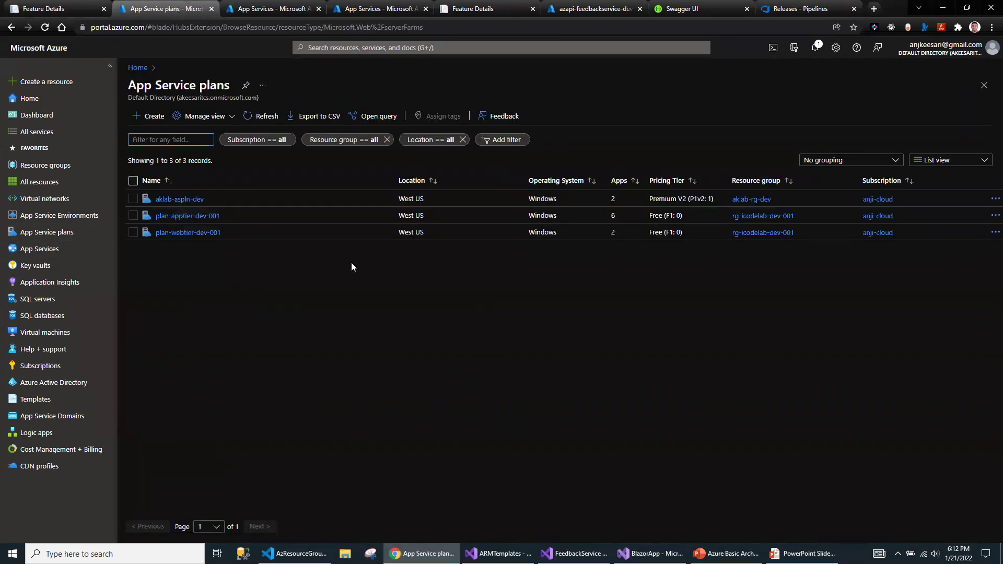
click(185, 216)
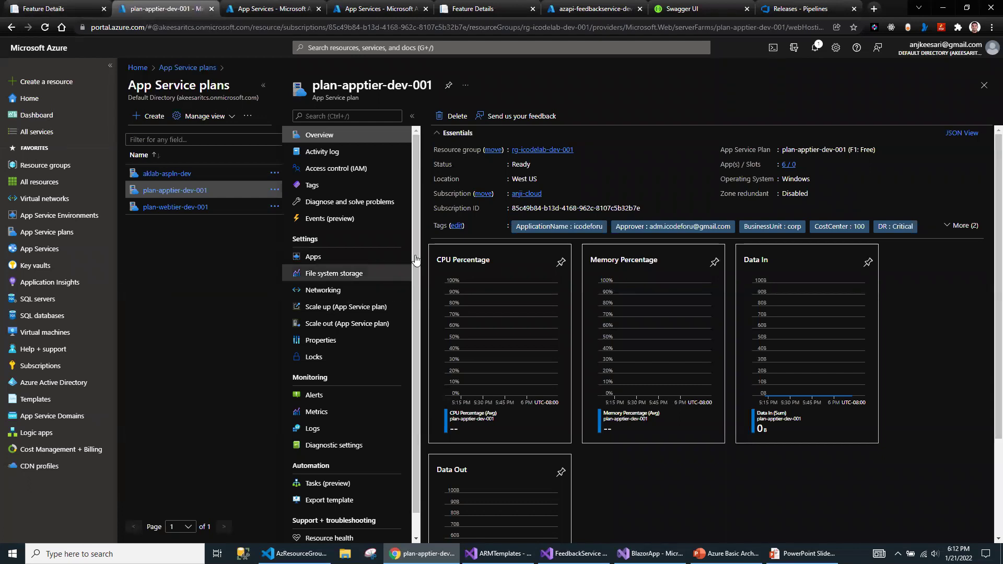
click(785, 165)
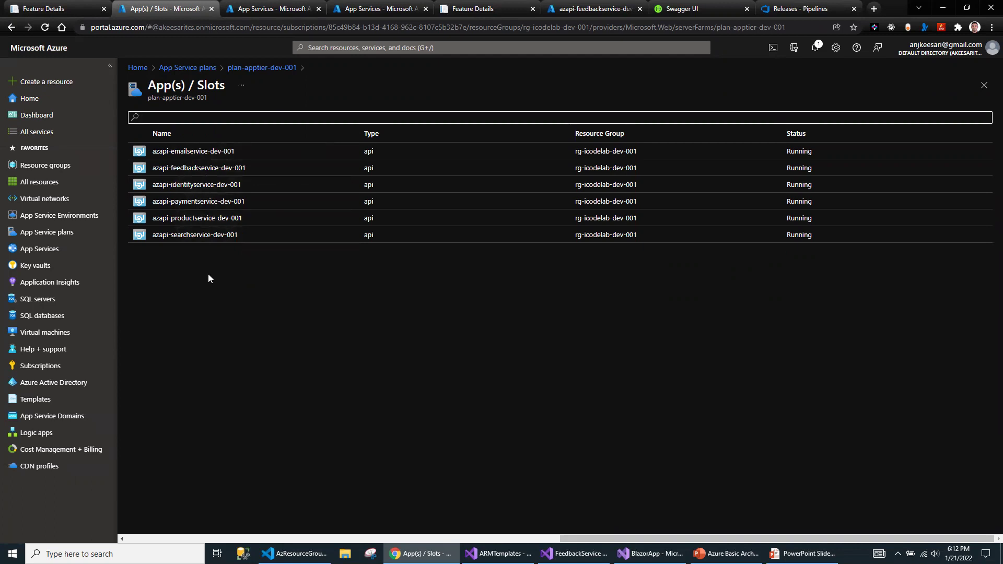
Return to the overview of plan-apptier-dev-001 and examine its Scale up pricing tiers, including the additional Dev / Test options.
click(261, 68)
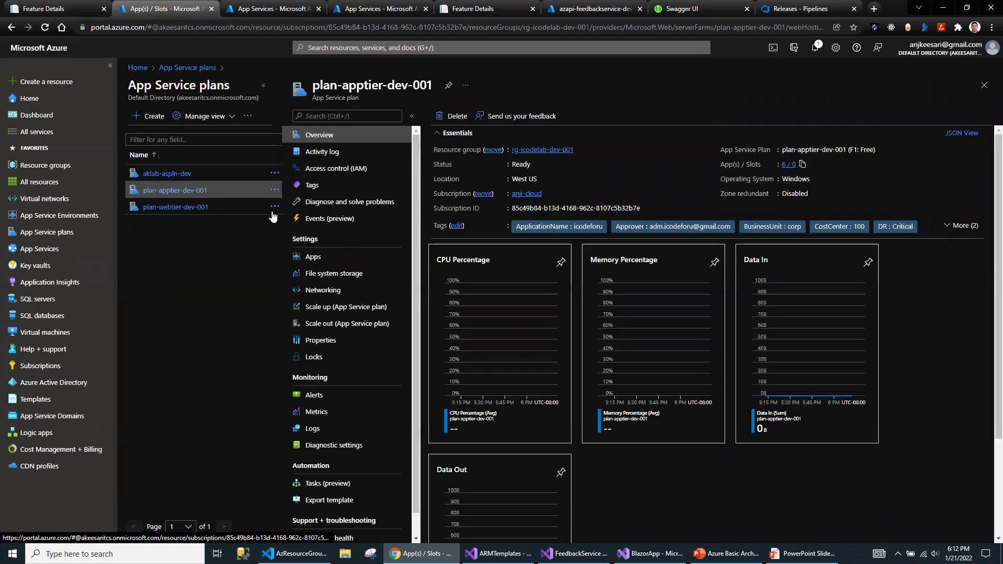
click(337, 308)
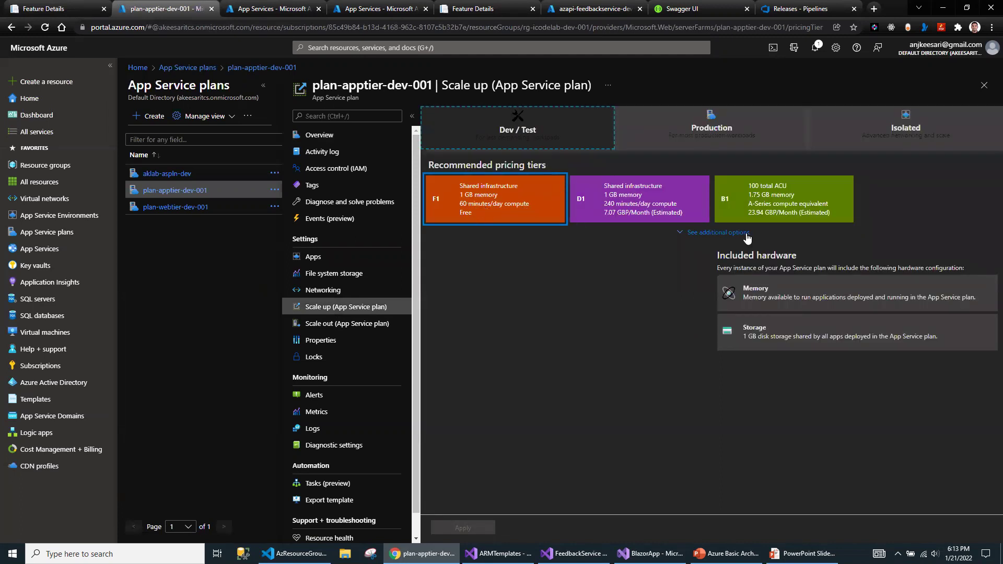
click(745, 233)
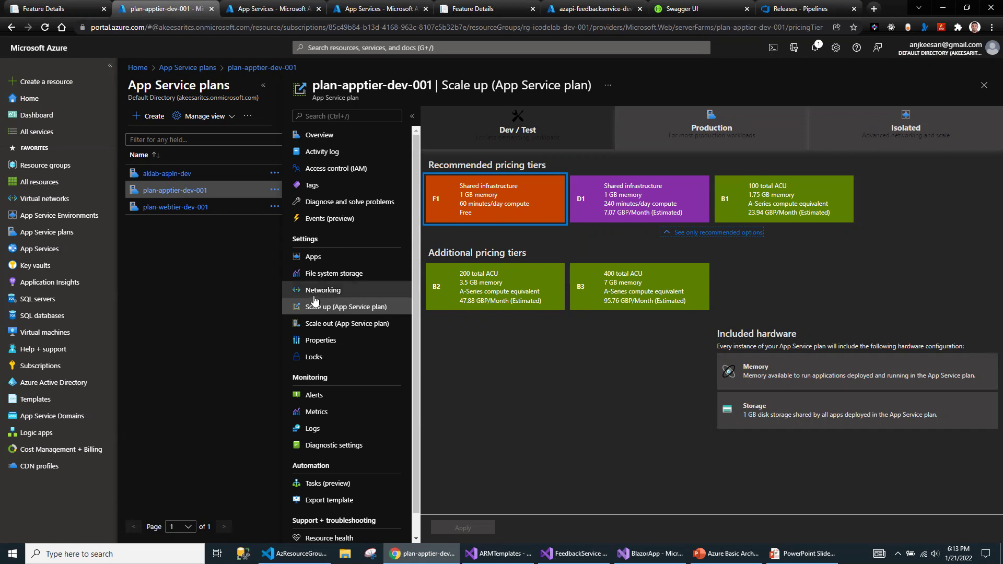
Open the lab guide's Publish website to Azure App Service page and highlight the ARM template script objectives for websites and APIs.
click(89, 9)
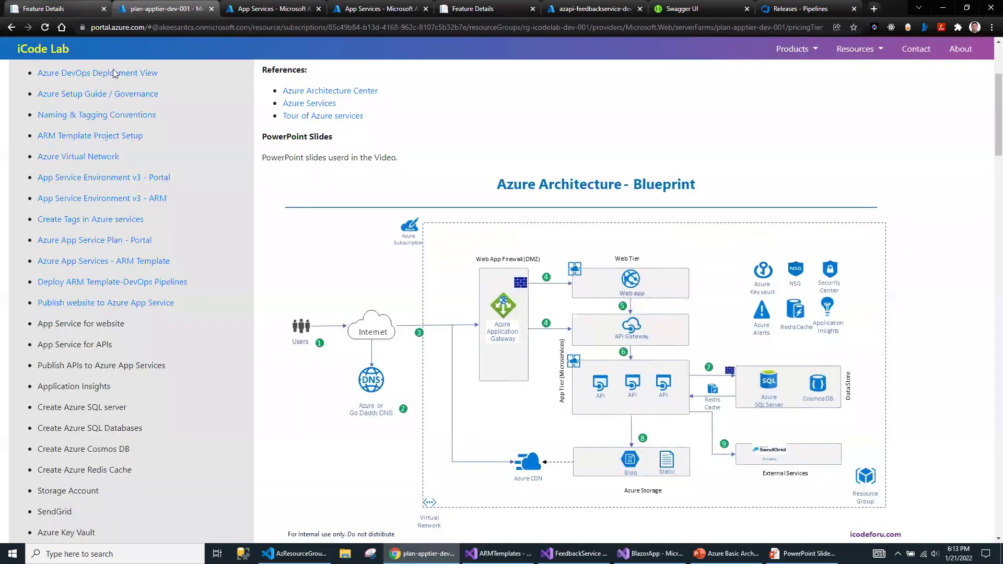
click(105, 305)
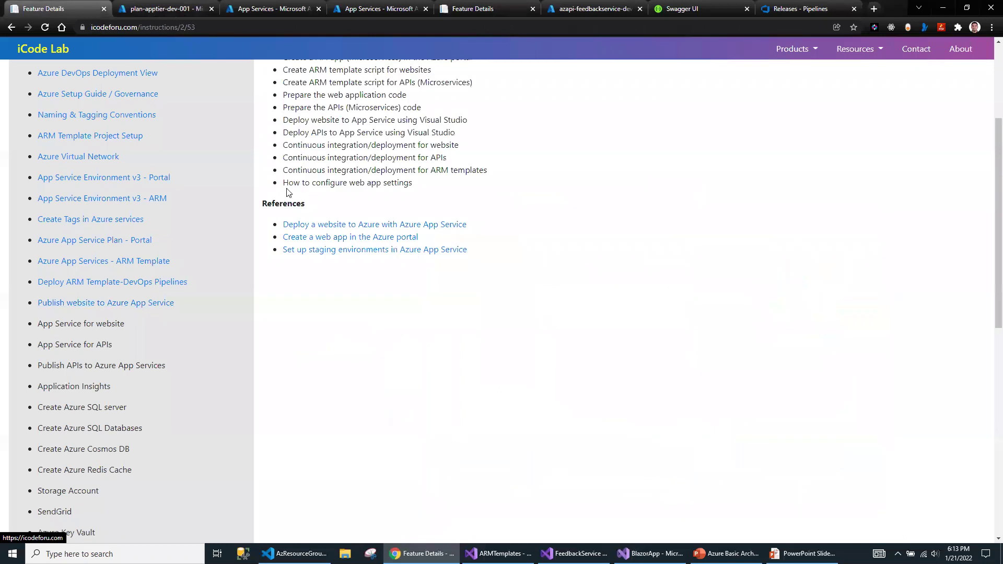
scroll(289, 147, up, 2)
drag(288, 156, 436, 162)
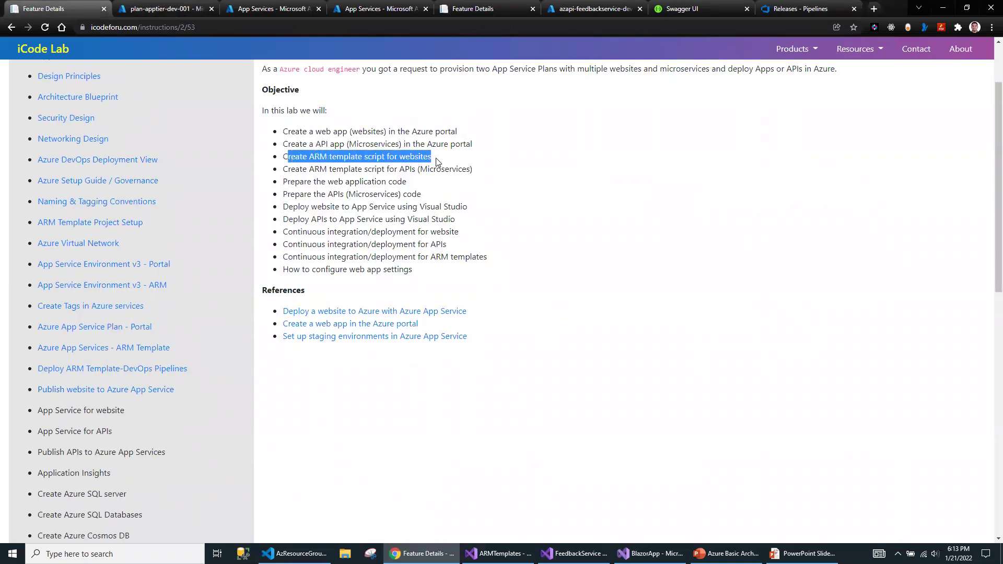
drag(291, 169, 476, 172)
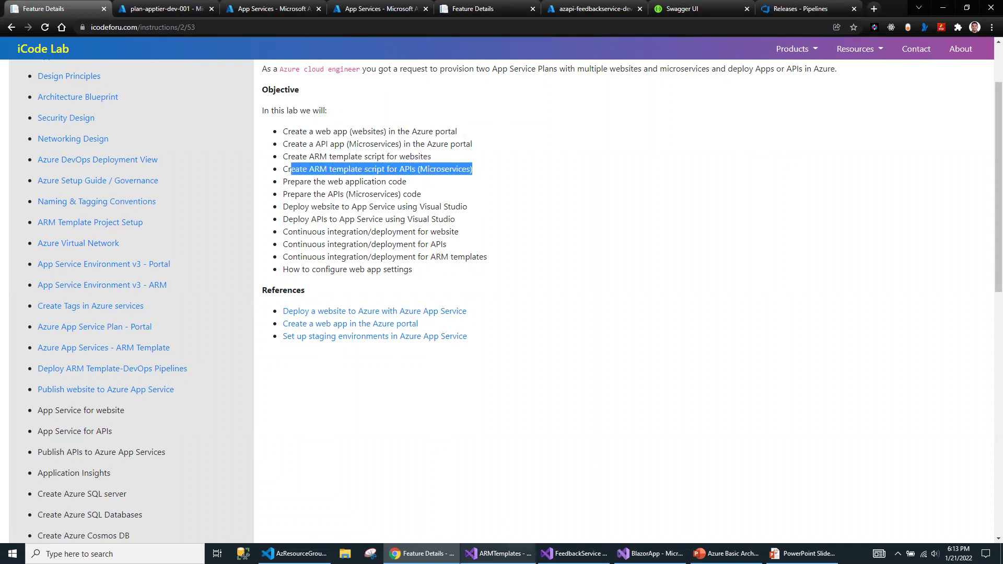
Switch to the ARMTemplates solution in Visual Studio and open azuredeploy.json from the 5.apsln-app services folder at its parameters section.
click(499, 553)
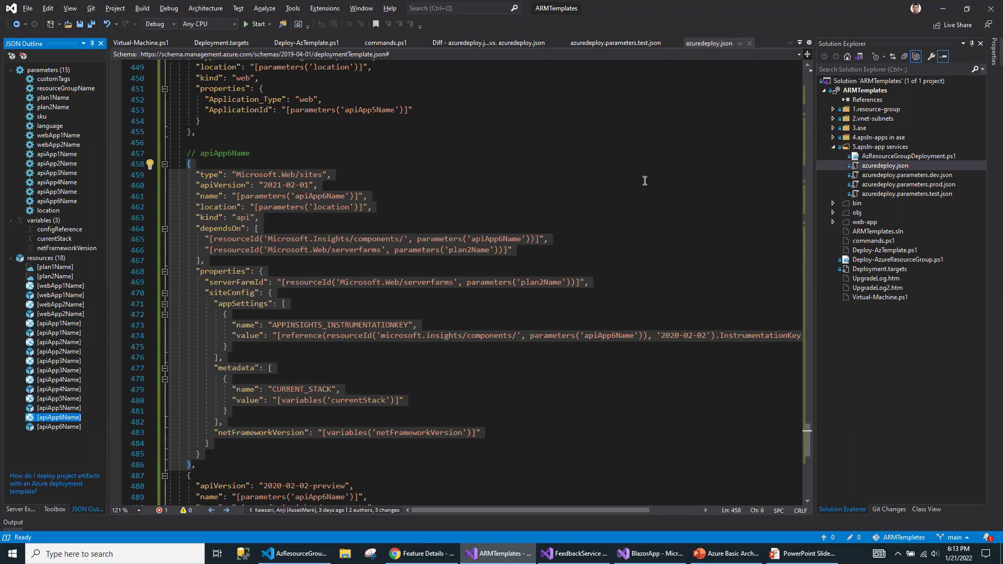
click(873, 148)
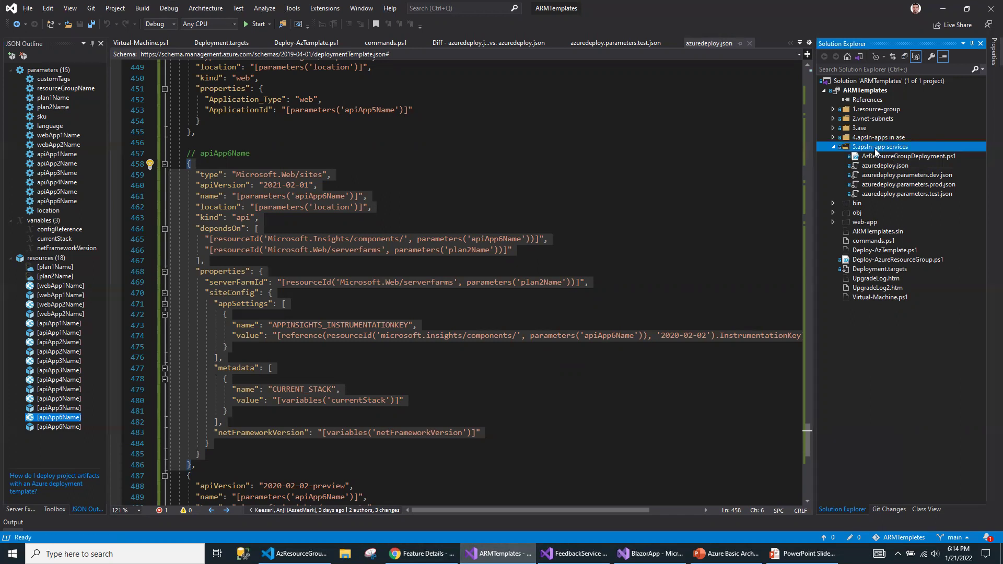
double_click(868, 165)
scroll(645, 324, up, 7)
drag(806, 407, 804, 87)
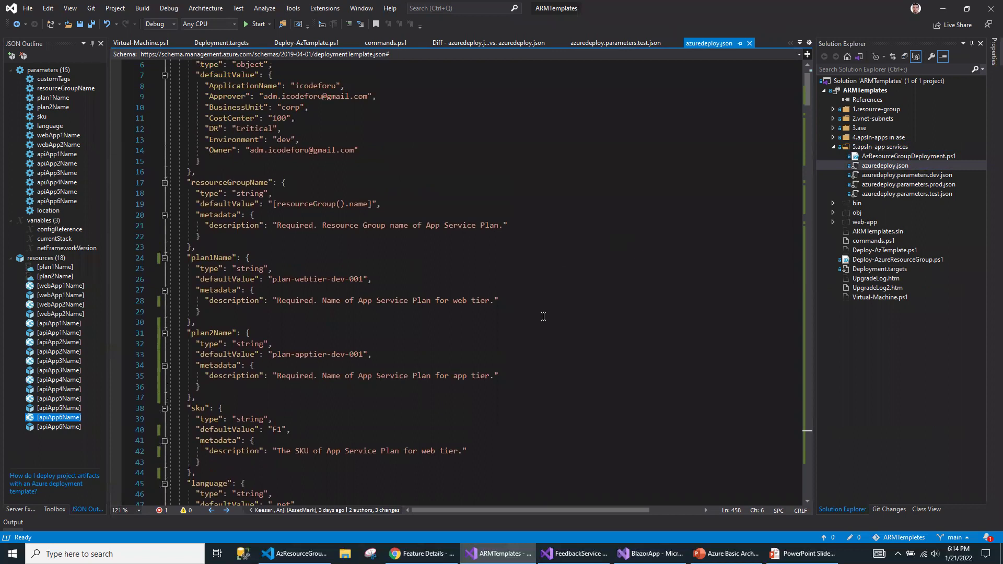
Widen the JSON Outline and use it to examine the customTags parameter in azuredeploy.json.
scroll(543, 317, up, 2)
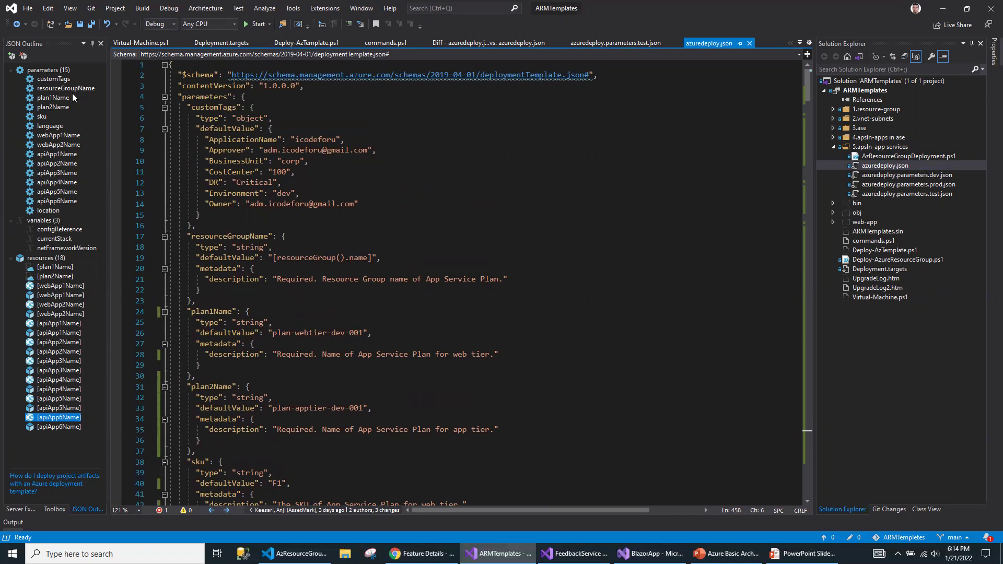
drag(108, 107, 126, 107)
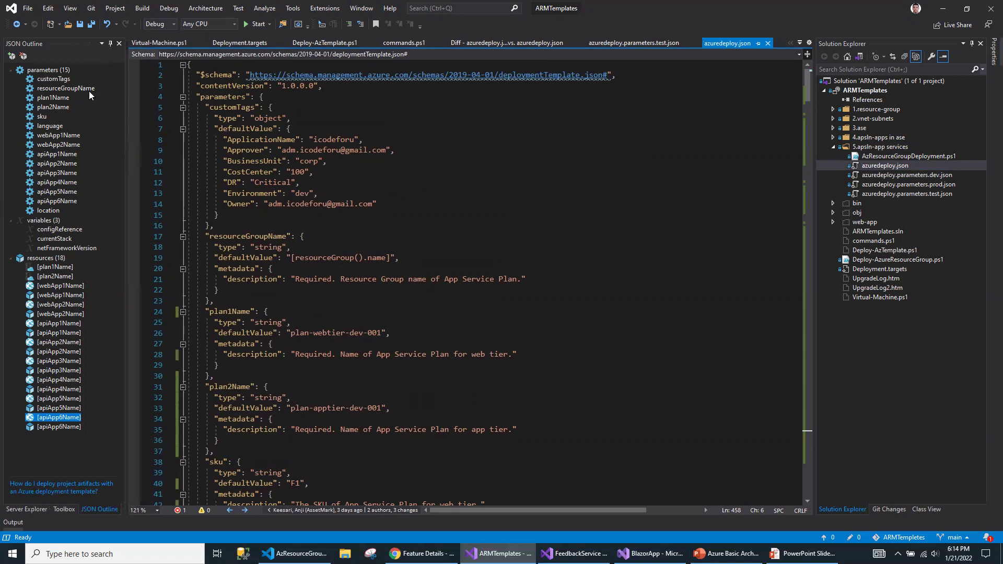
click(54, 79)
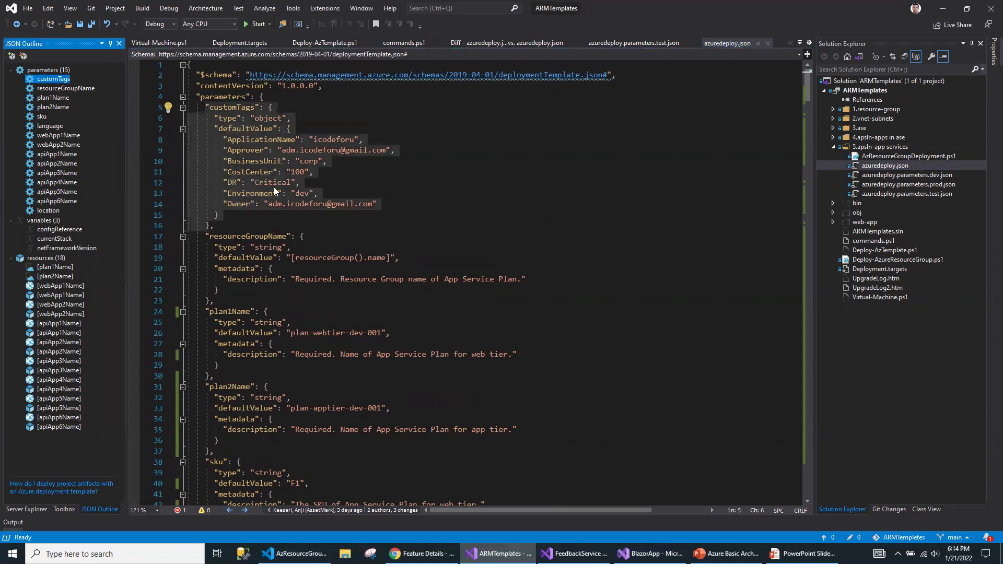
Highlight the ApplicationName tag in customTags, switch to the Azure portal in Chrome, and open the tag editor of plan-apptier-dev-001 from its overview.
click(277, 149)
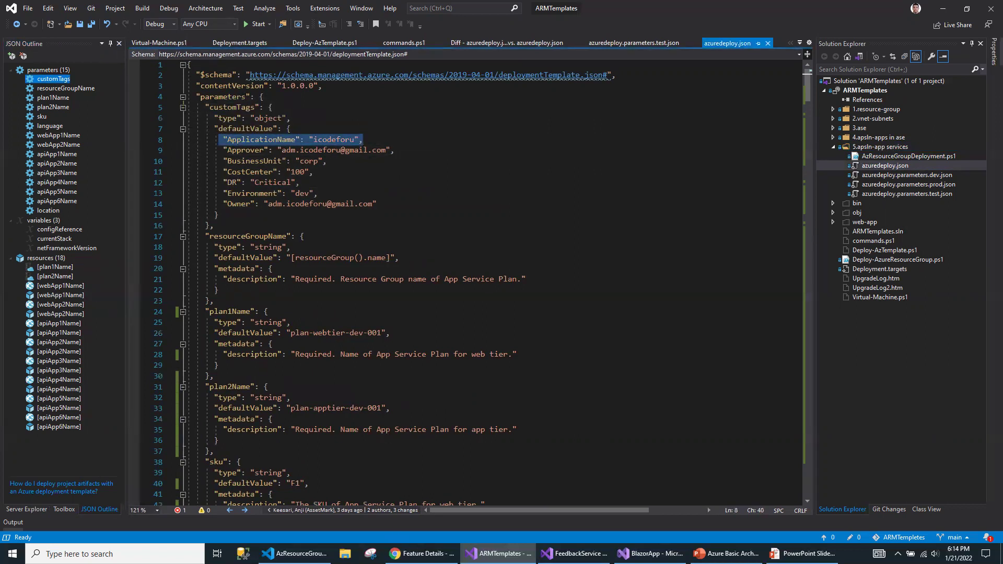
click(421, 553)
click(165, 8)
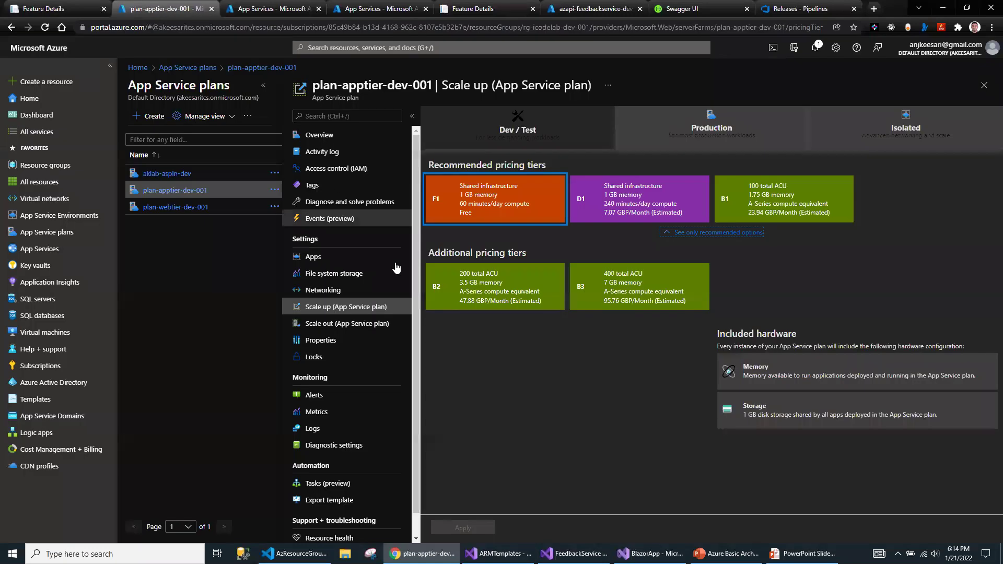
click(167, 192)
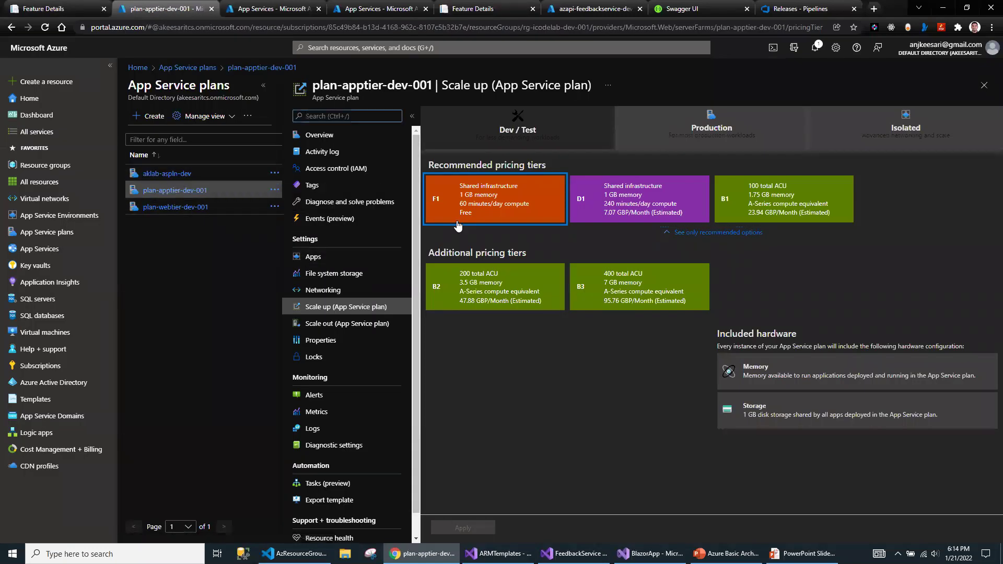
click(253, 70)
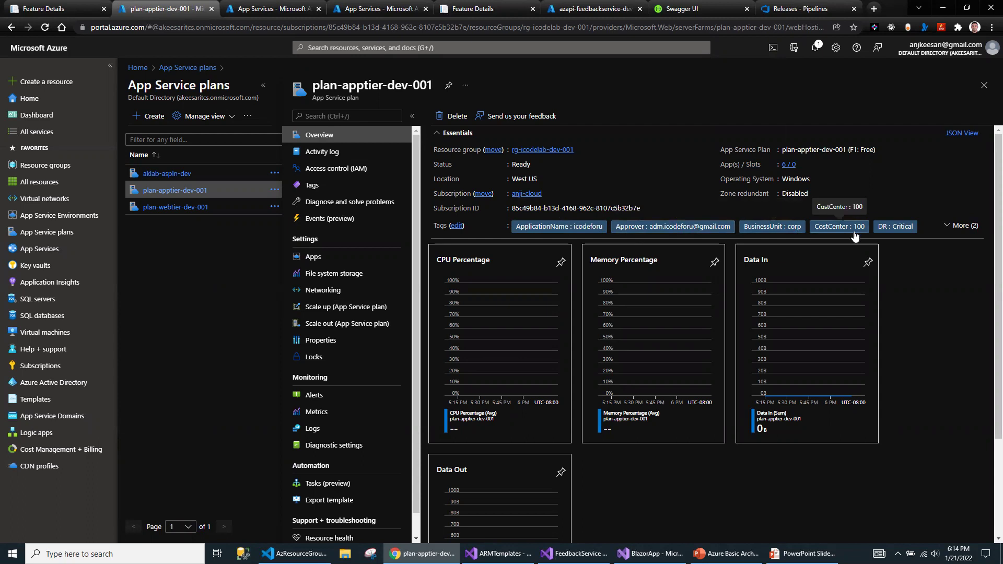
click(456, 226)
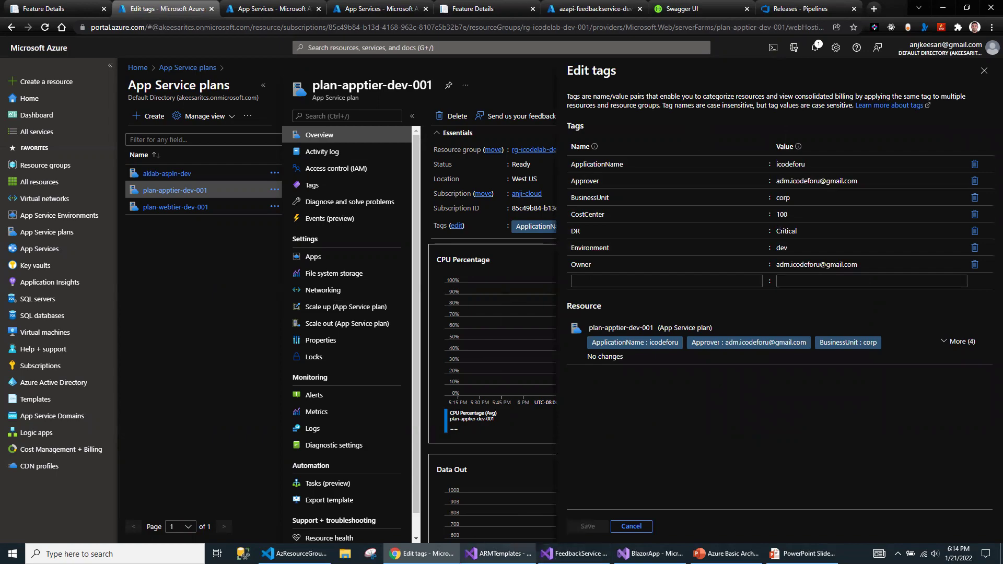
Return to azuredeploy.json in Visual Studio and highlight the customTags block, then the resourceGroupName parameter and its resourceGroup() default value.
click(494, 554)
click(269, 150)
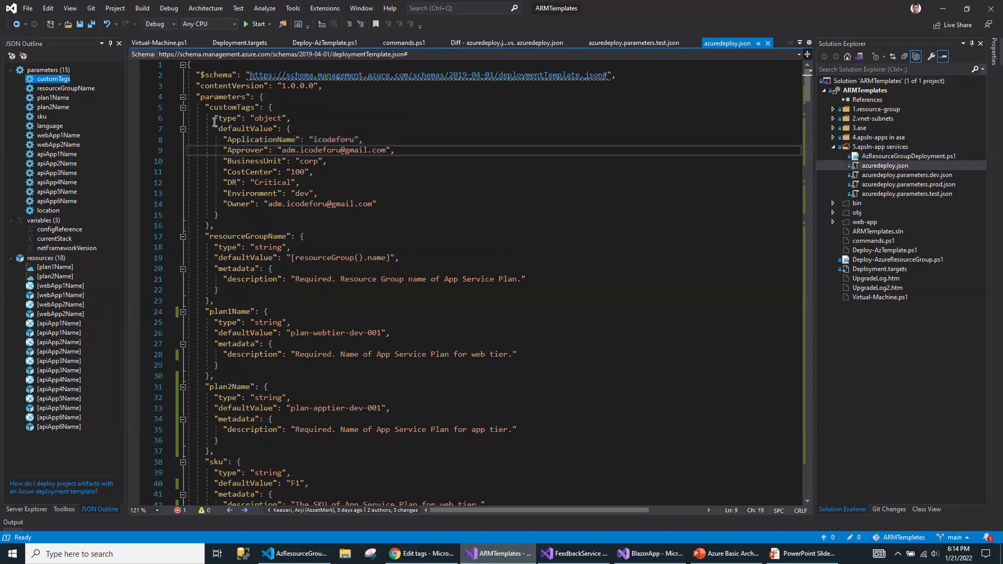
drag(205, 108, 251, 222)
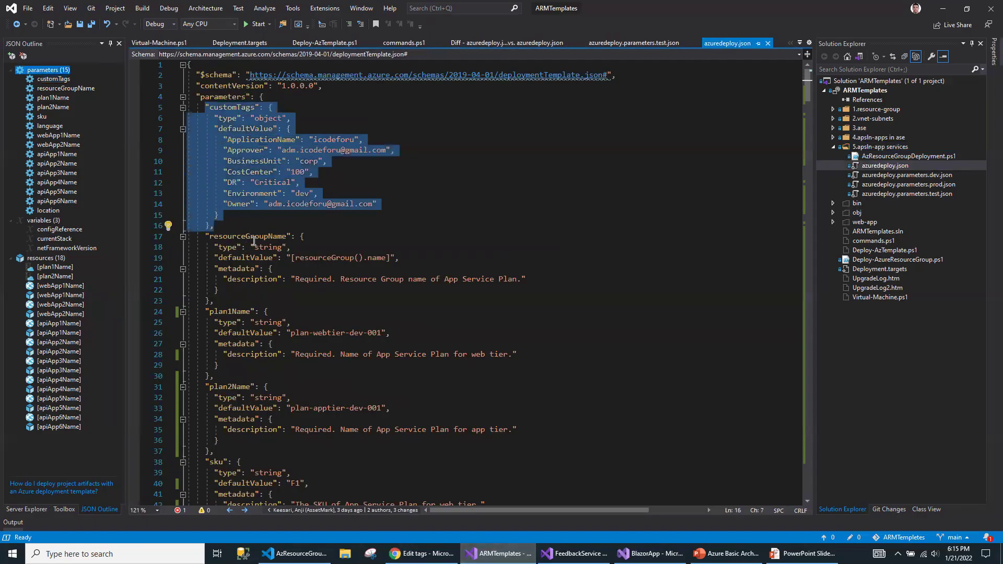
double_click(251, 237)
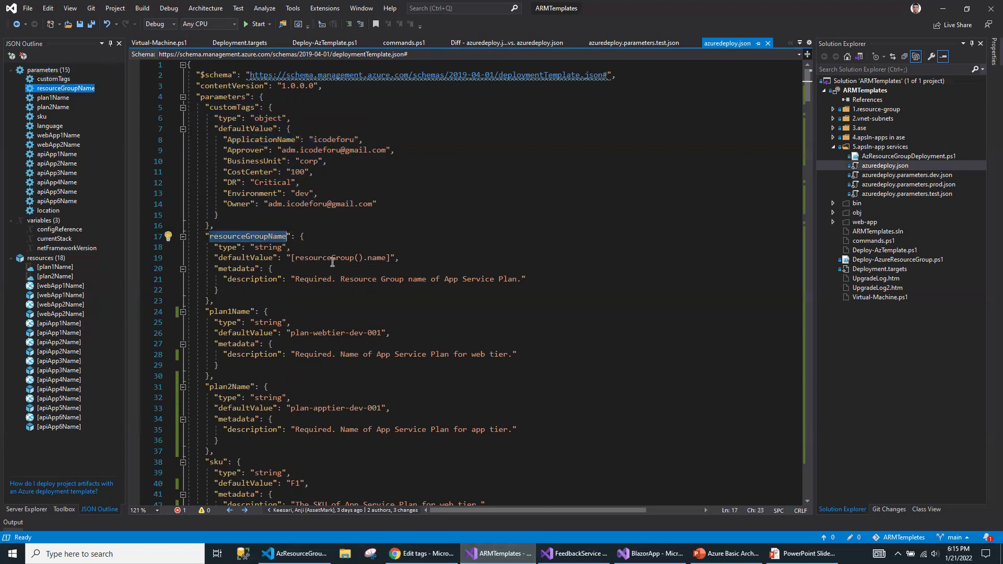
drag(286, 257, 358, 257)
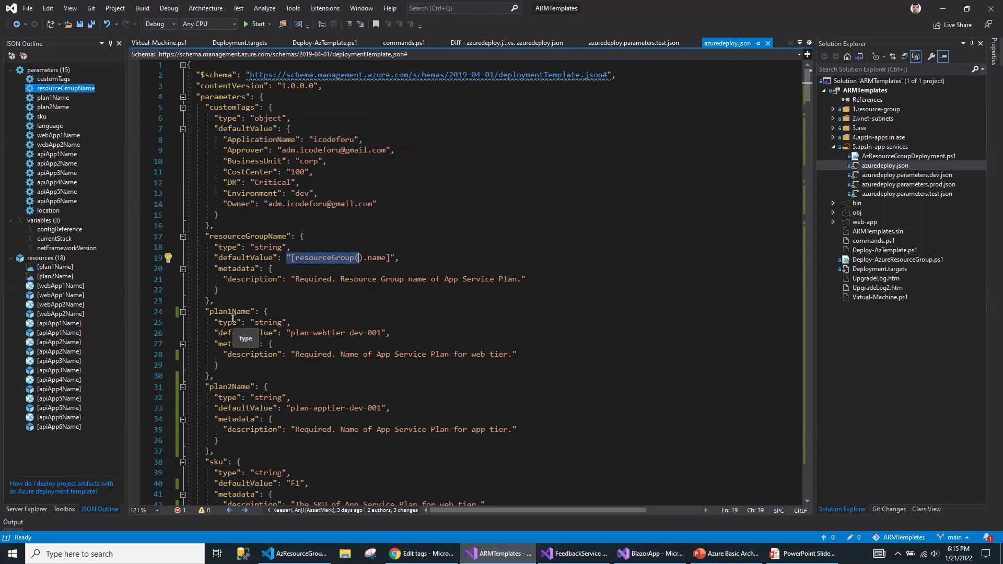
Highlight the plan1Name and plan2Name parameters and their default values, plan-webtier-dev-001 and plan-apptier-dev-001.
drag(204, 312, 238, 372)
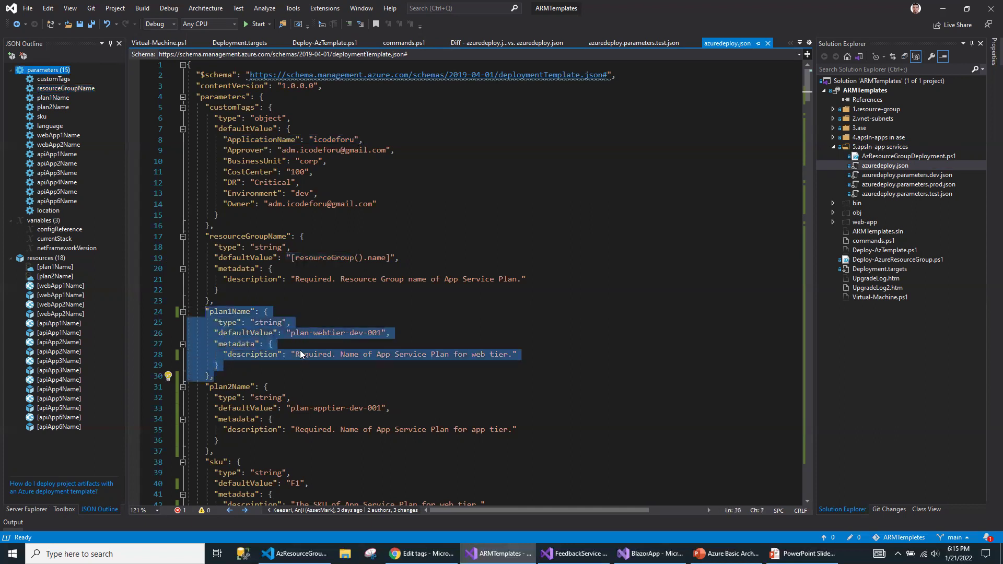
scroll(300, 350, down, 2)
double_click(230, 247)
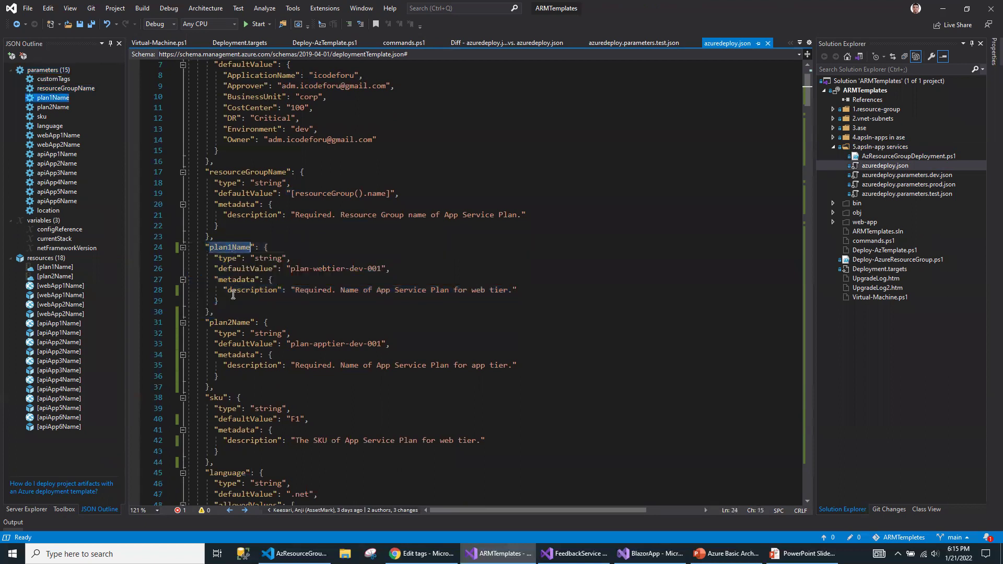
double_click(233, 324)
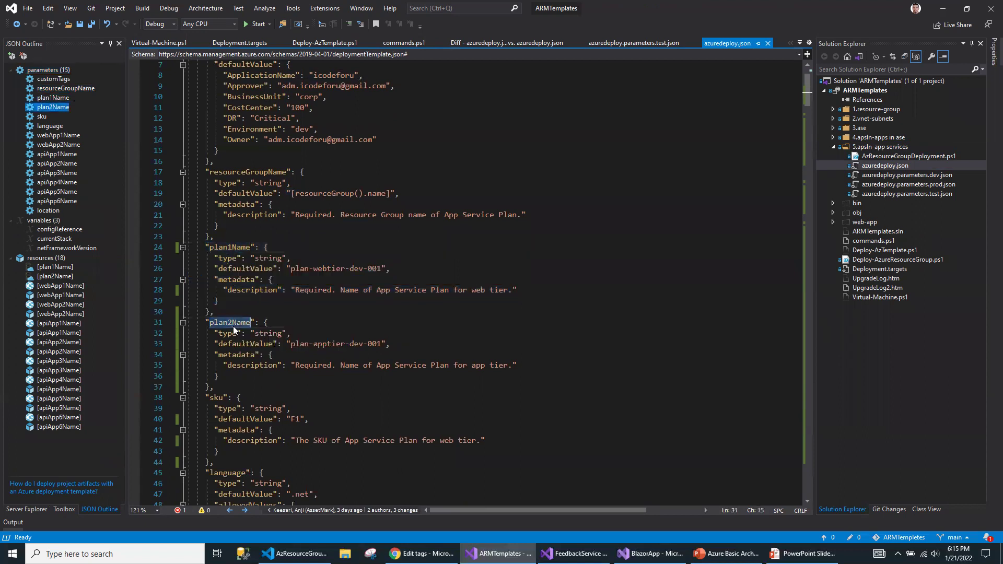
double_click(324, 269)
double_click(328, 341)
Highlight the sku parameter block with its F1 default, together with the plan1Name and plan2Name parameters it relates to.
scroll(321, 344, down, 5)
drag(204, 236, 230, 295)
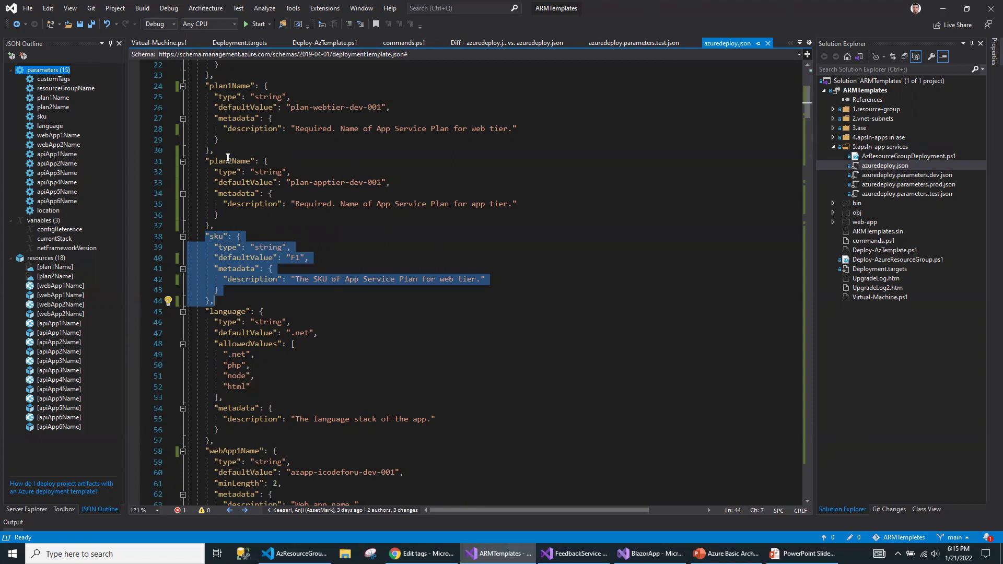
click(228, 86)
double_click(227, 86)
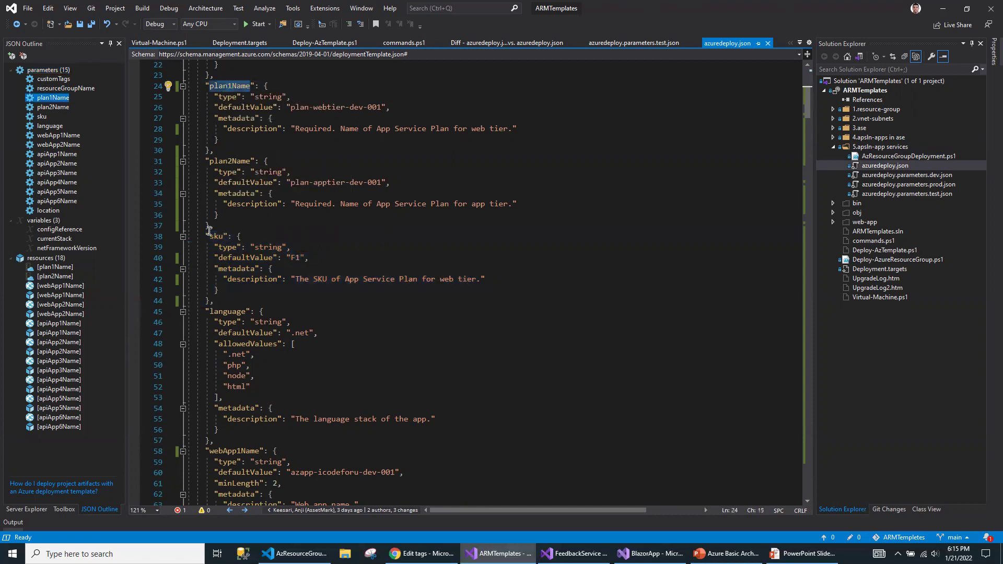
drag(202, 233, 228, 312)
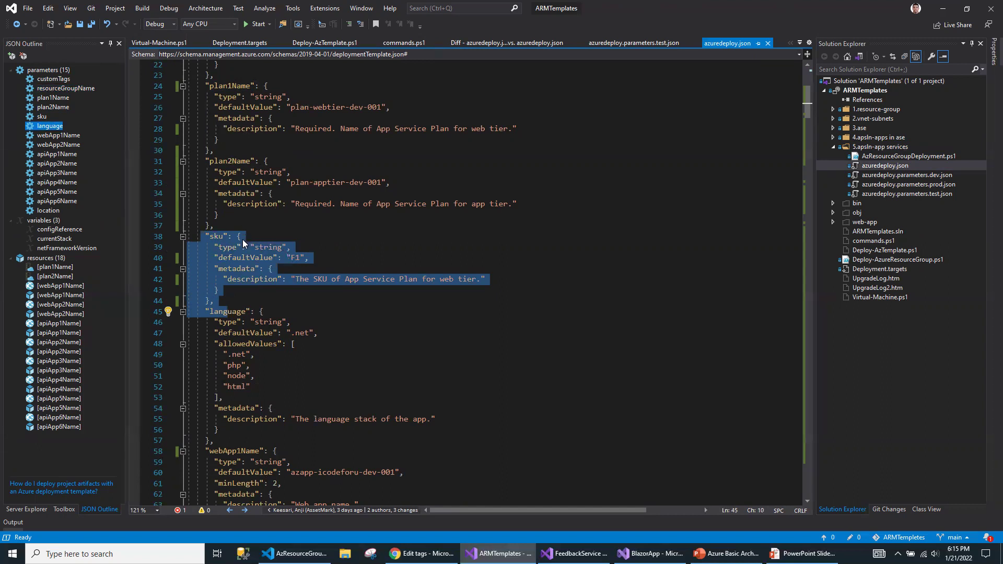
double_click(228, 85)
double_click(230, 162)
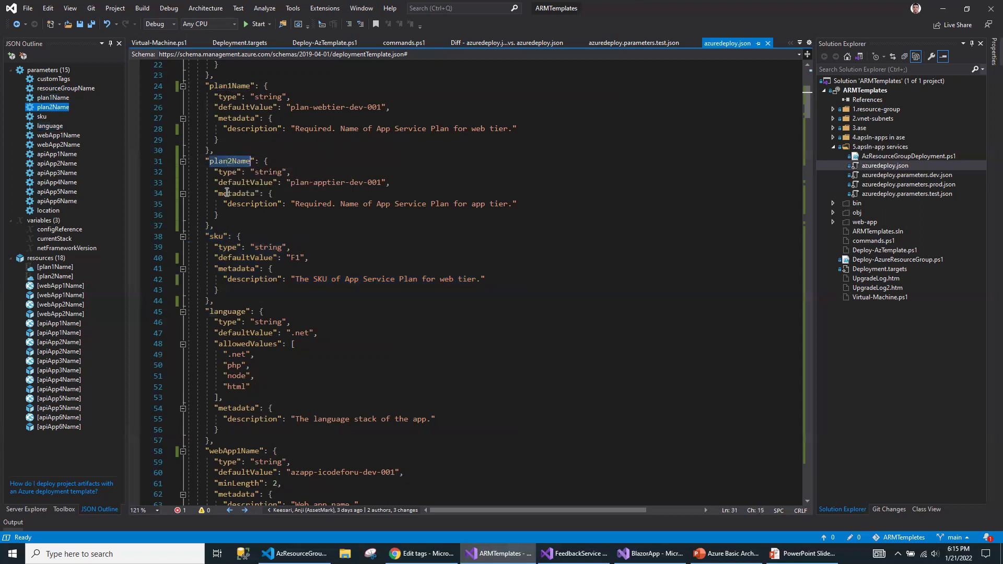
Select the whole language parameter block to examine its .net default and its allowed values.
scroll(235, 282, down, 2)
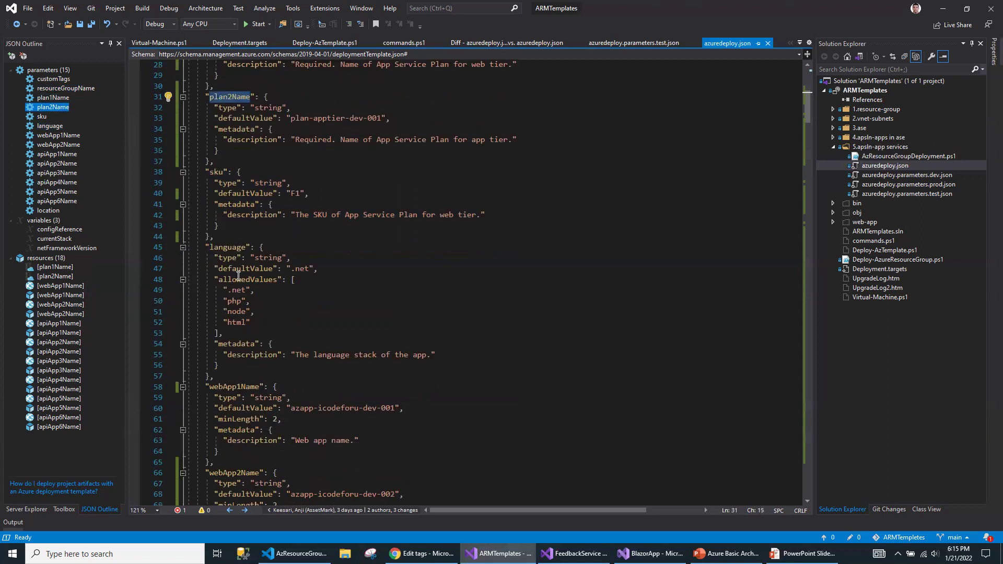
click(201, 248)
drag(208, 255, 246, 376)
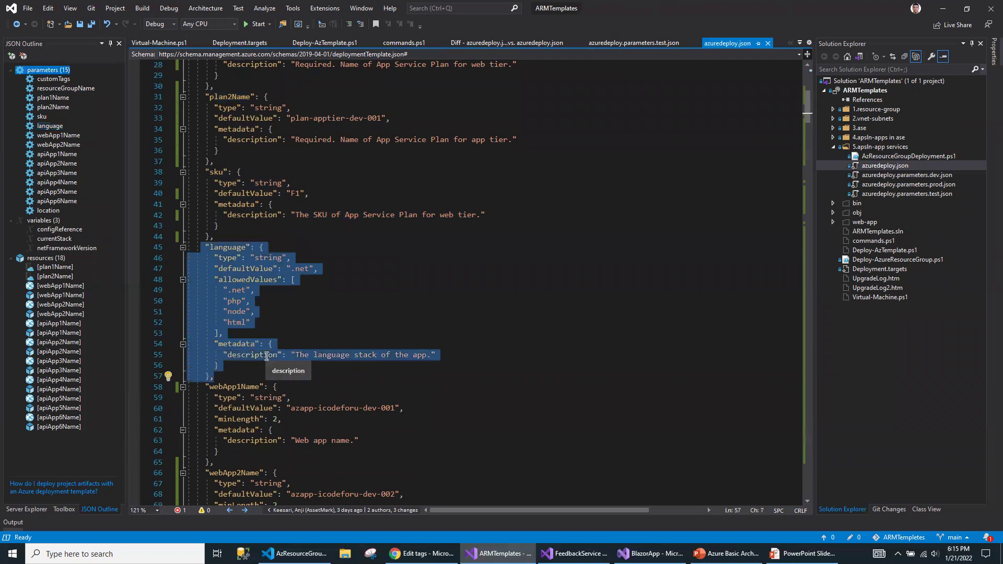
scroll(300, 368, down, 2)
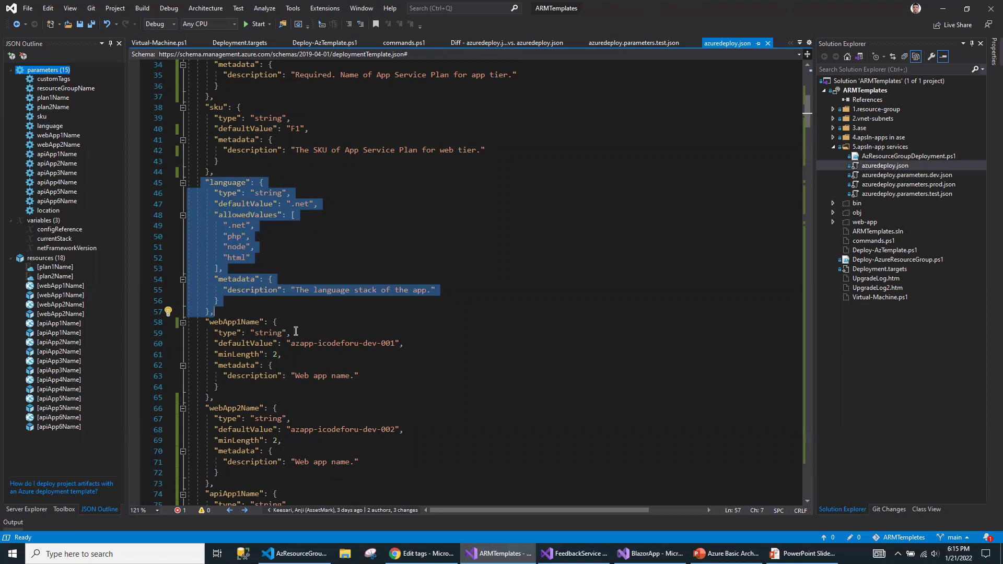
scroll(296, 332, down, 2)
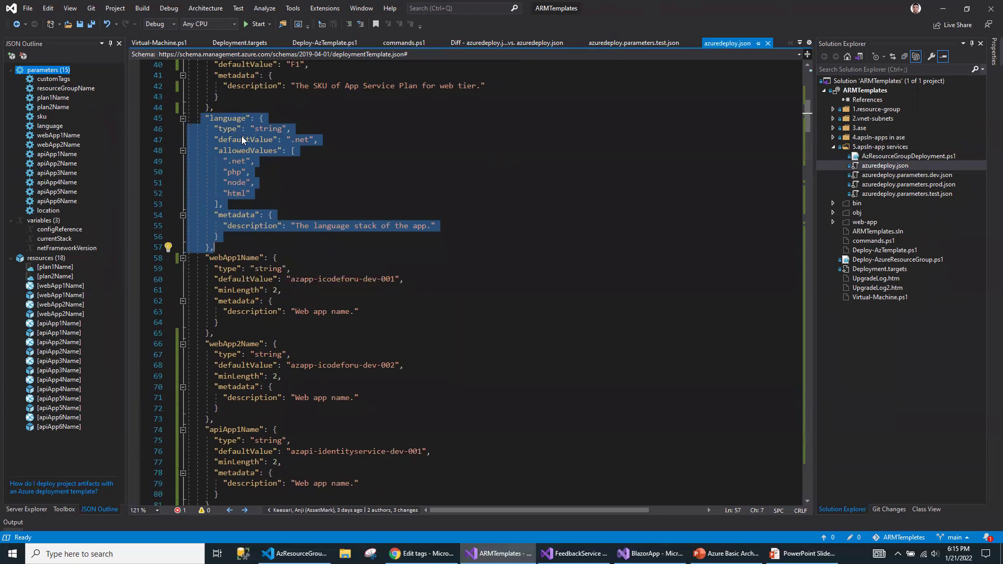
Highlight the webApp1Name and webApp2Name parameter blocks and examine the icodeforu and numeric suffix parts of their default names.
double_click(237, 258)
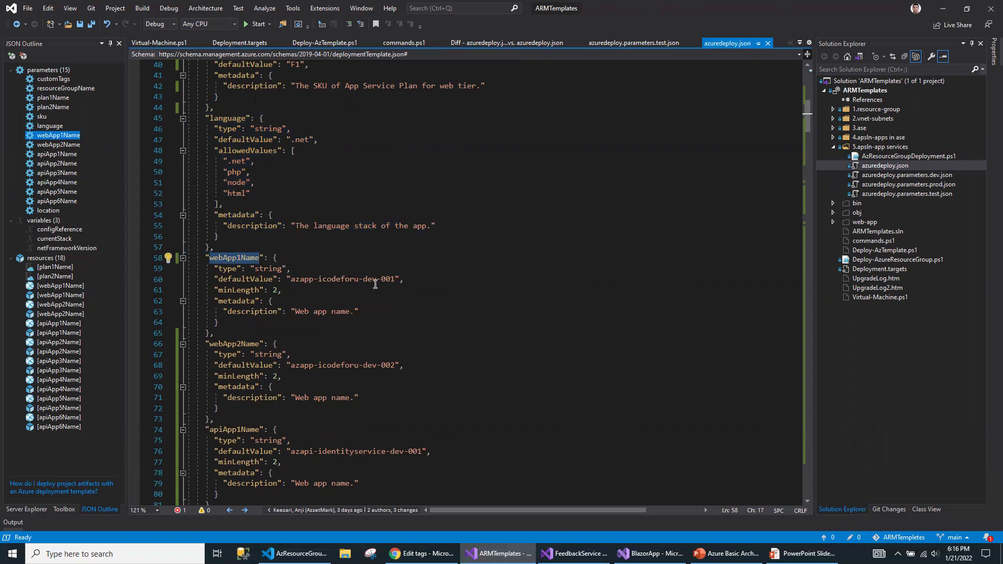
double_click(348, 279)
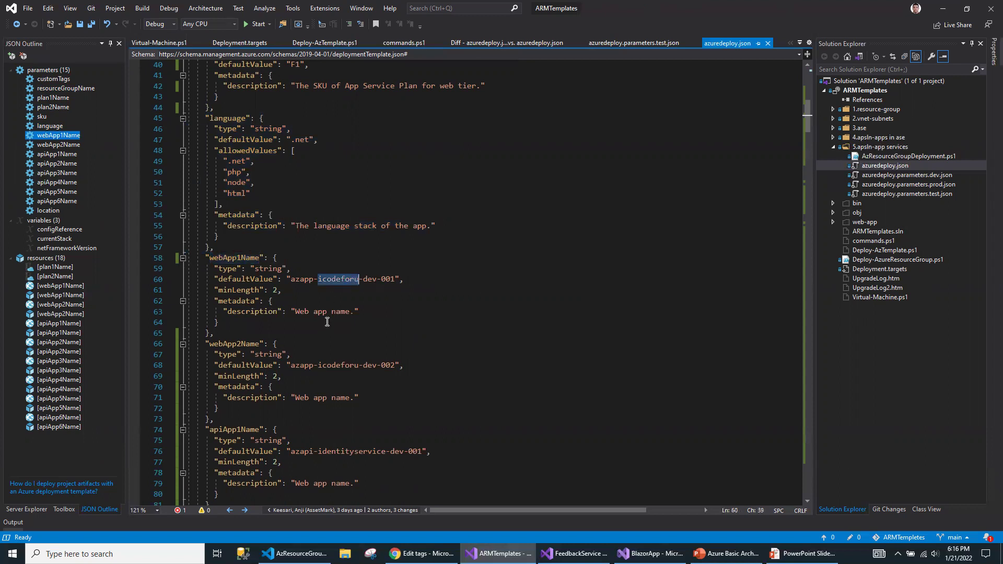
scroll(327, 321, down, 1)
double_click(334, 333)
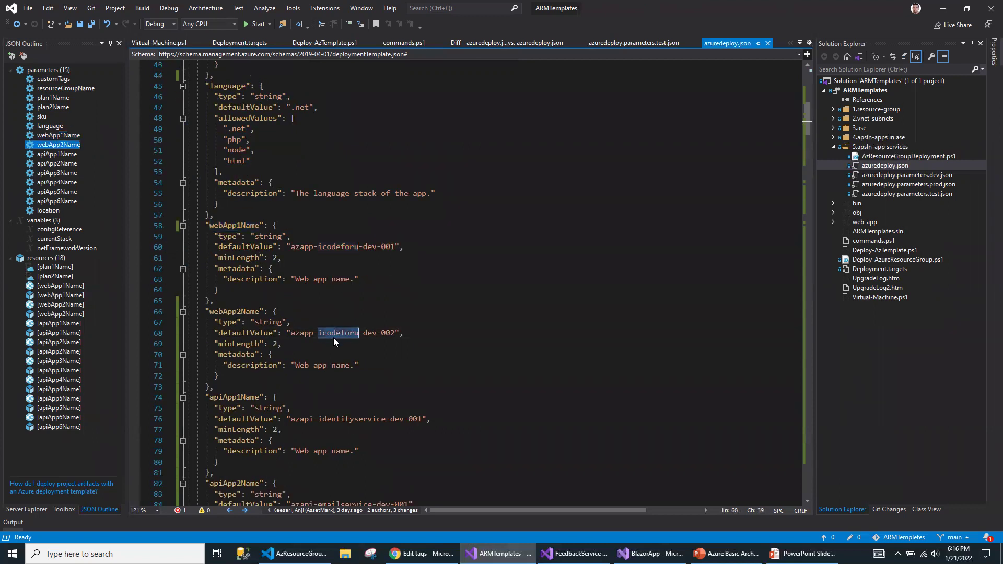
scroll(332, 342, down, 1)
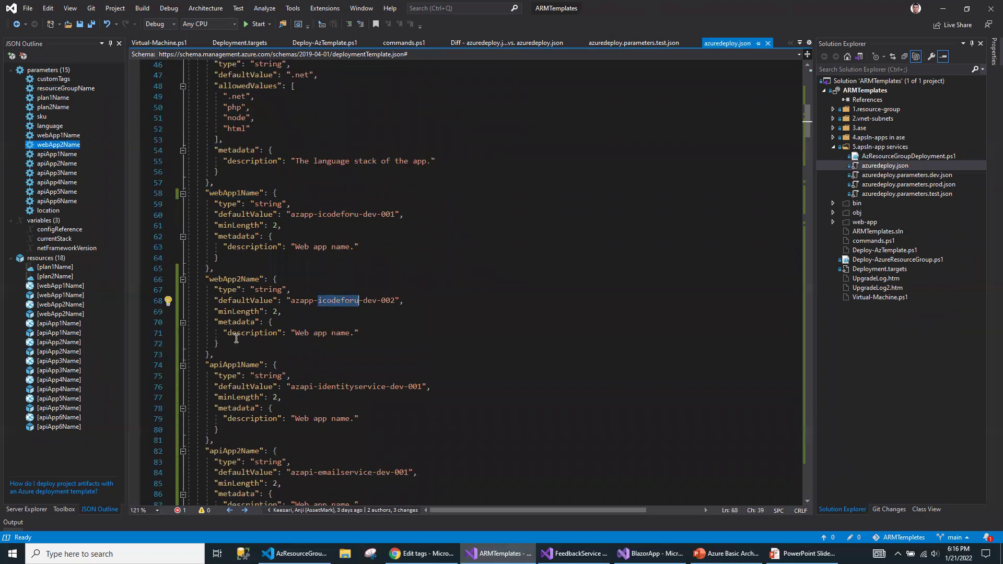
drag(216, 354, 215, 301)
drag(230, 255, 202, 193)
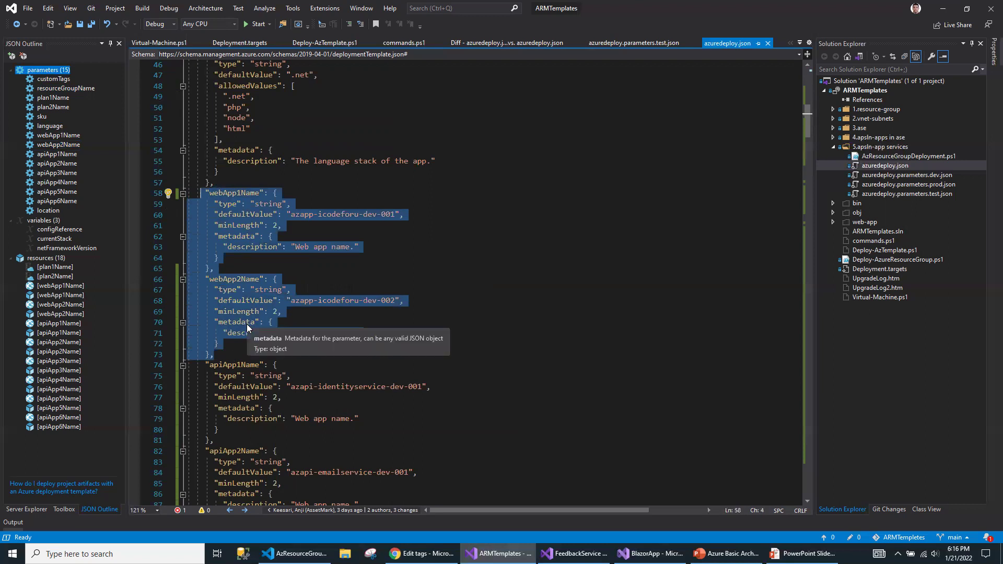
double_click(336, 214)
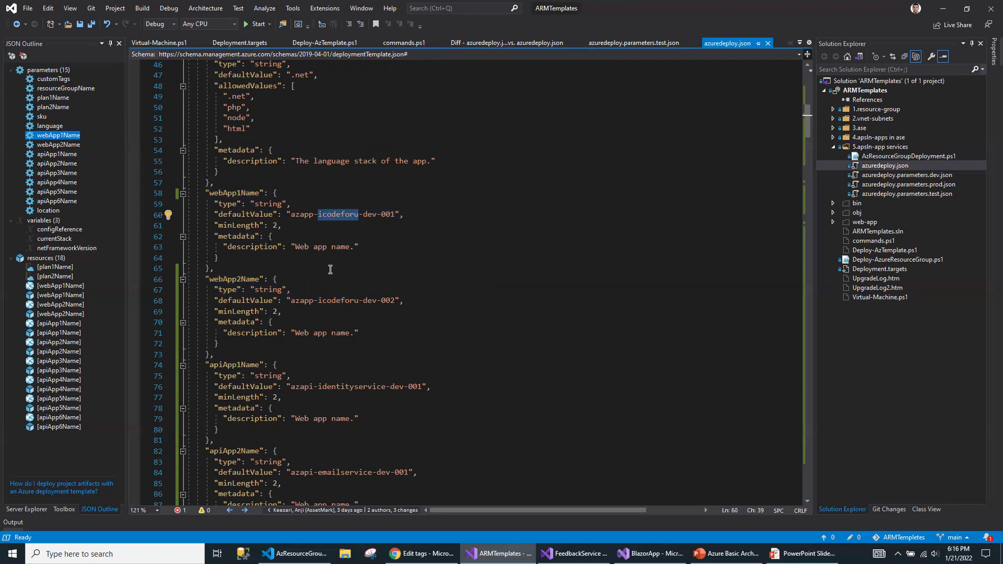
double_click(330, 302)
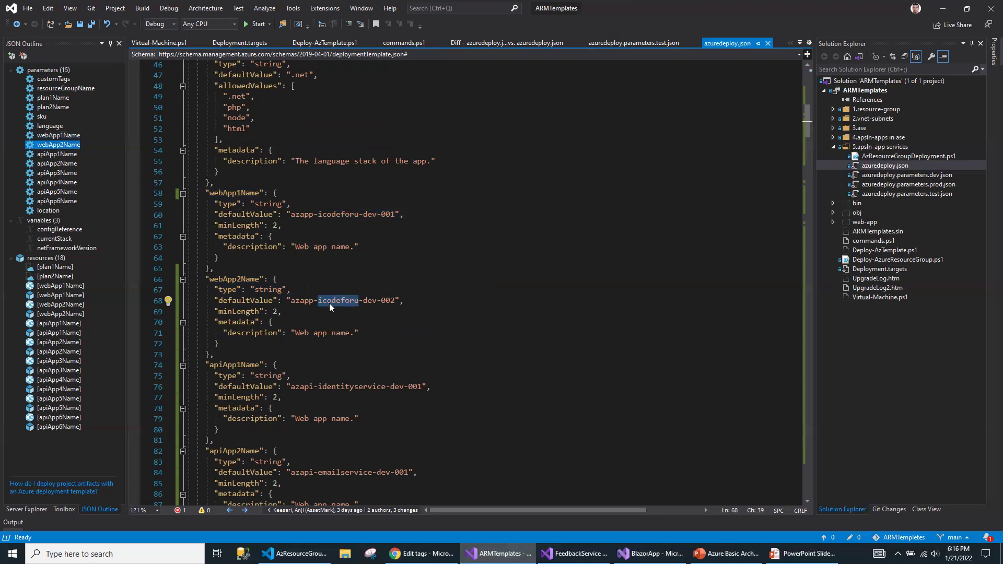
double_click(389, 214)
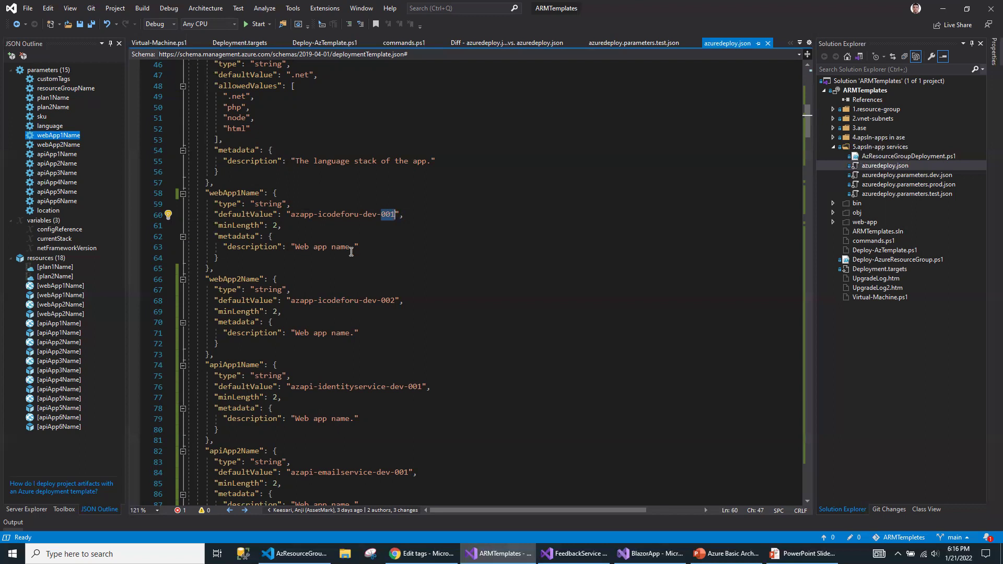
Highlight the apiApp1Name block and the identityservice, emailservice and paymentservice parts of the first three API app default names.
scroll(351, 251, down, 4)
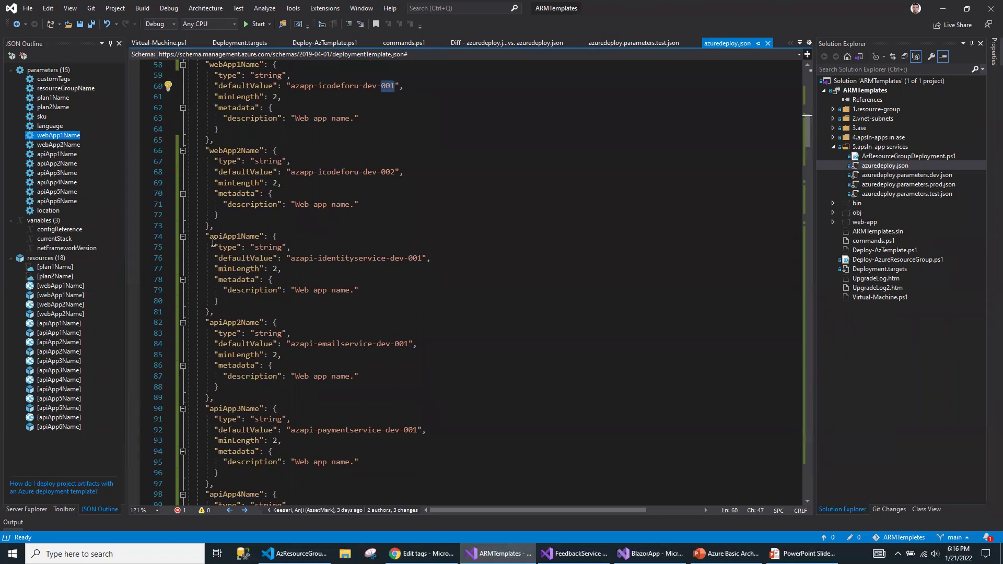
drag(202, 236, 238, 309)
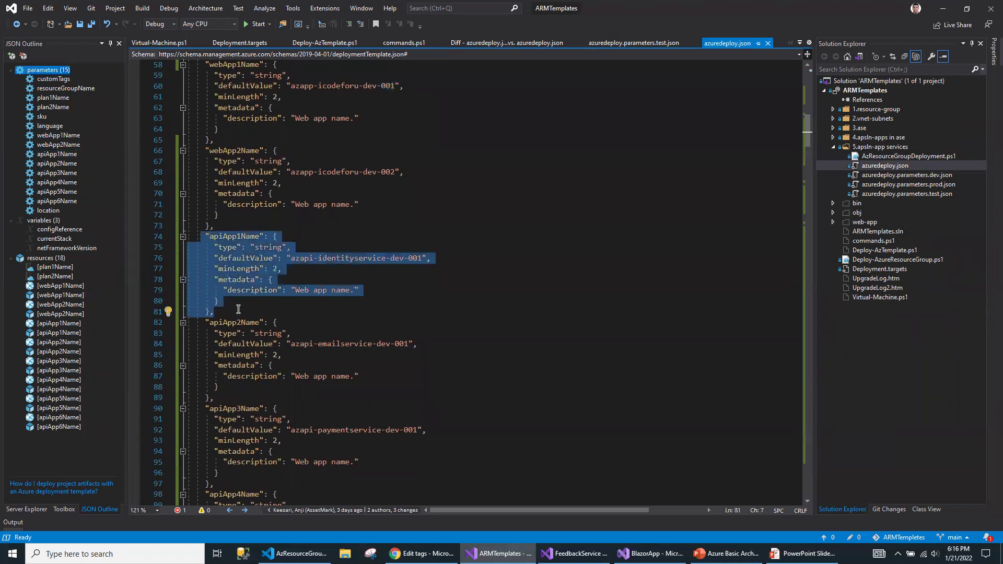
double_click(335, 258)
double_click(339, 344)
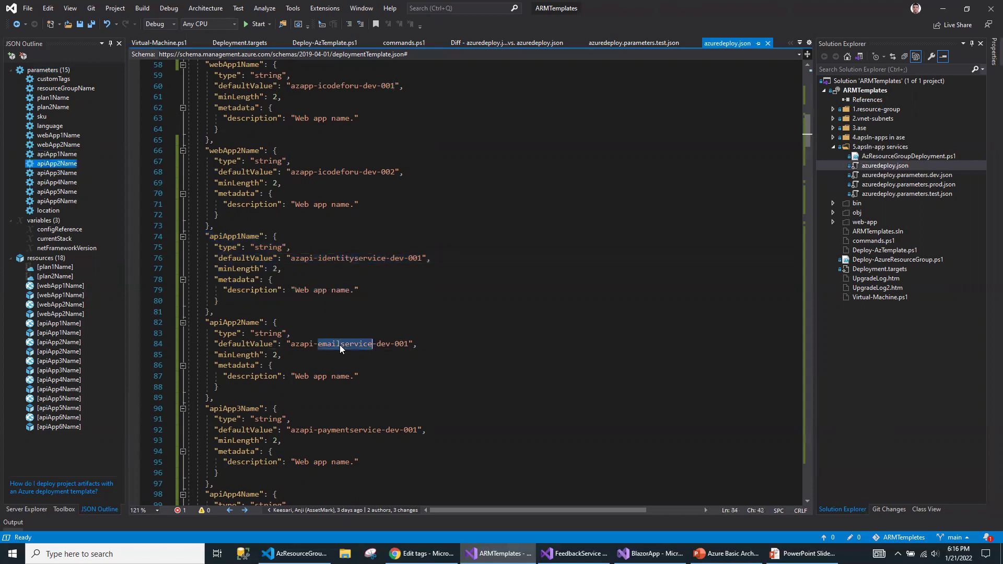
scroll(340, 347, down, 3)
double_click(345, 338)
Highlight the searchservice, productservice and feedbackservice parts of the apiApp4Name to apiApp6Name defaults, continuing to the location parameter.
scroll(344, 344, down, 2)
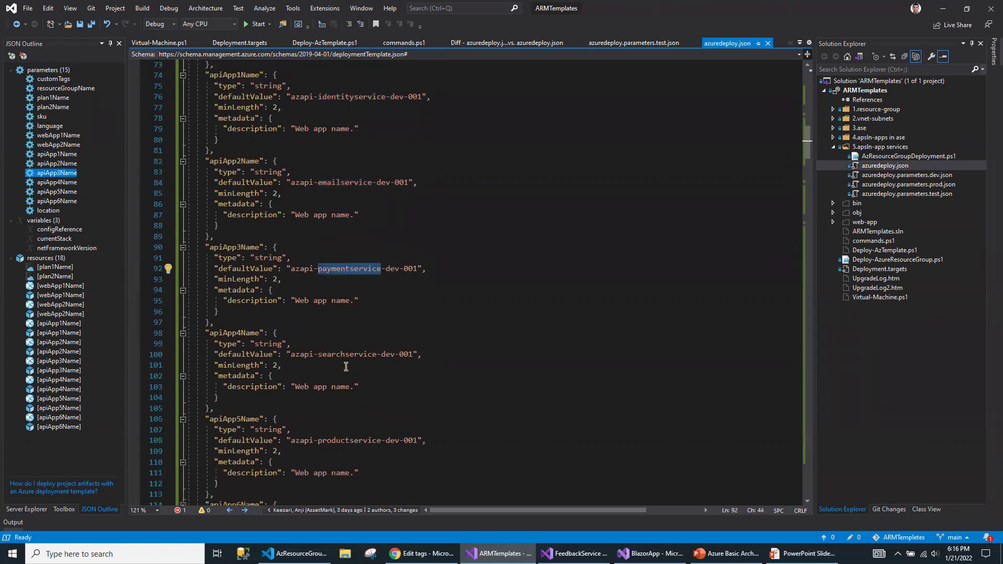
double_click(338, 354)
scroll(337, 355, down, 2)
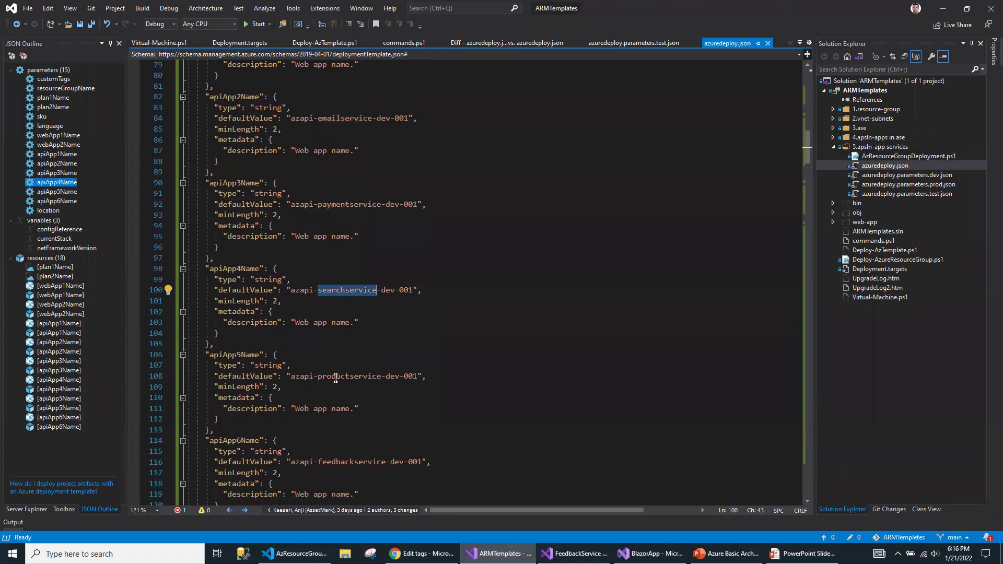
double_click(337, 376)
scroll(337, 387, down, 3)
double_click(334, 365)
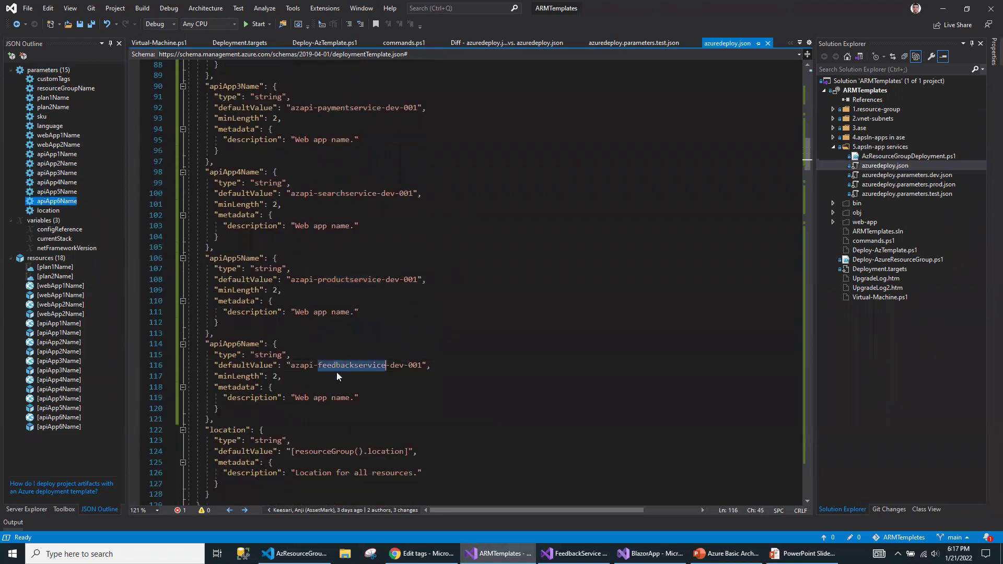
scroll(328, 366, down, 2)
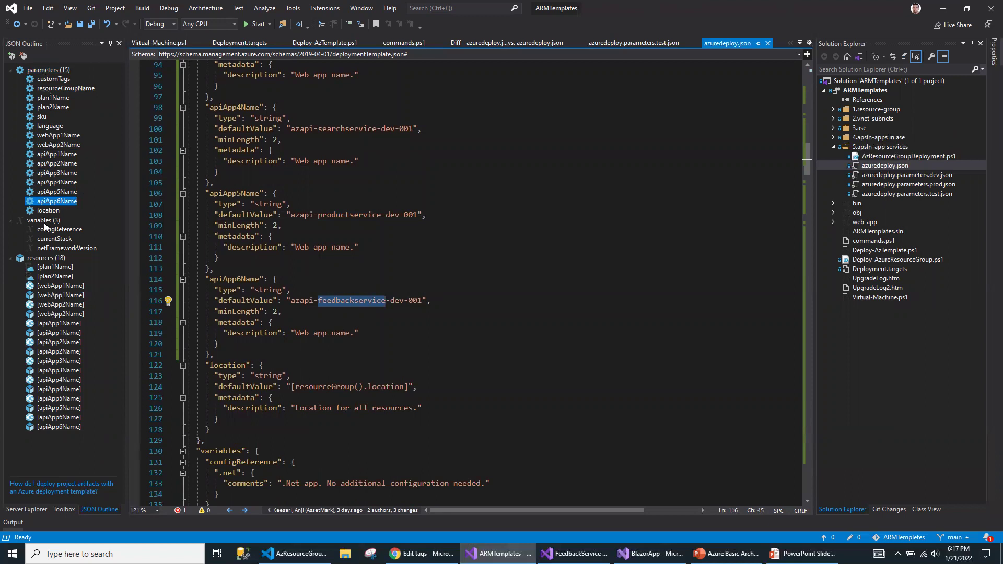
Highlight the configReference and currentStack variable names and the v6 part of the netFrameworkVersion value to examine the variables section.
scroll(121, 263, down, 4)
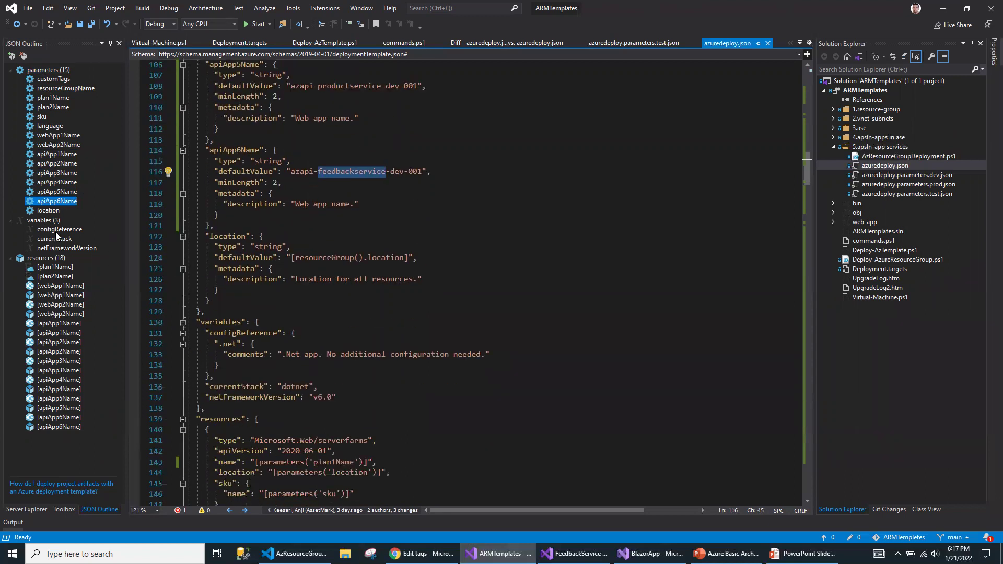
scroll(312, 353, down, 1)
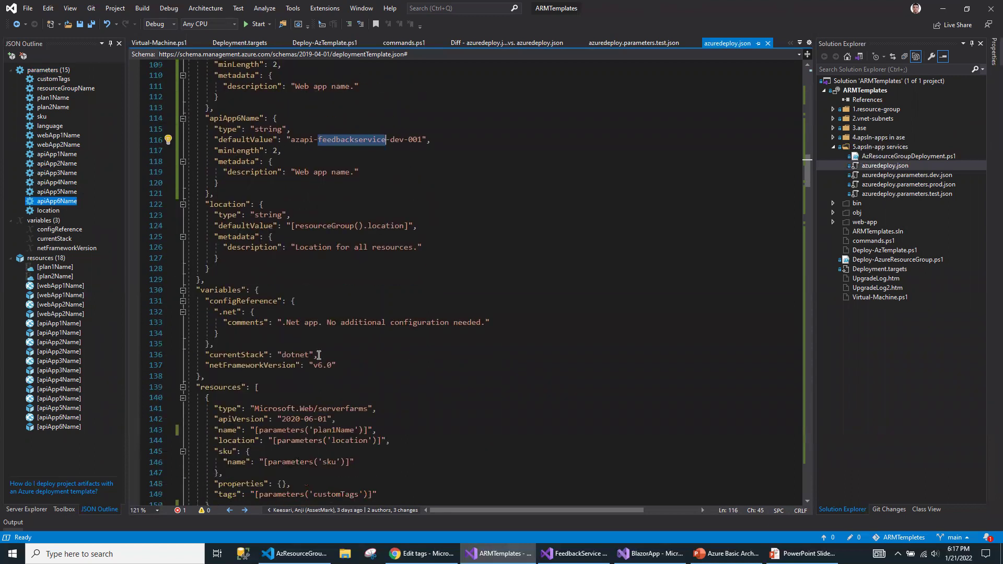
double_click(226, 301)
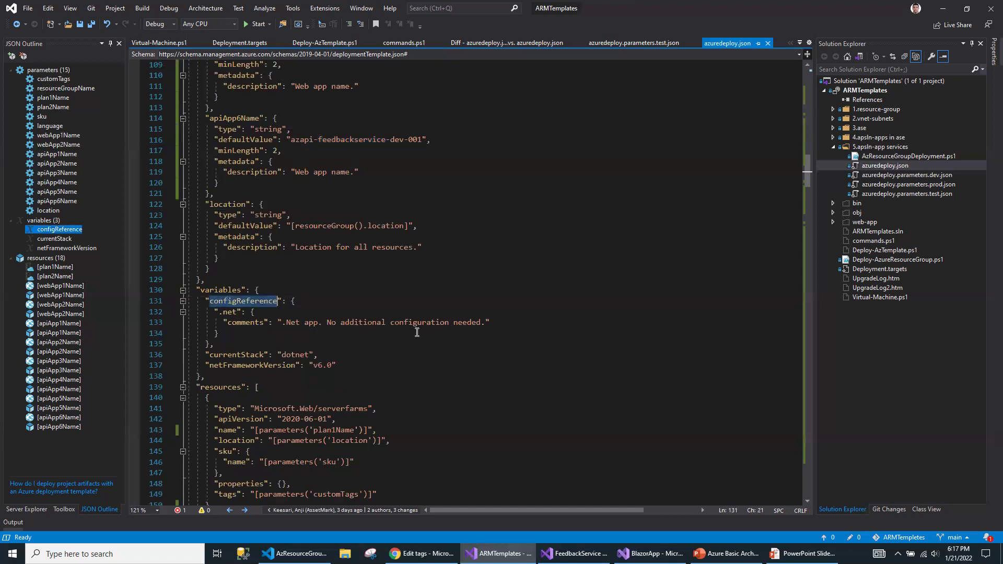
double_click(319, 365)
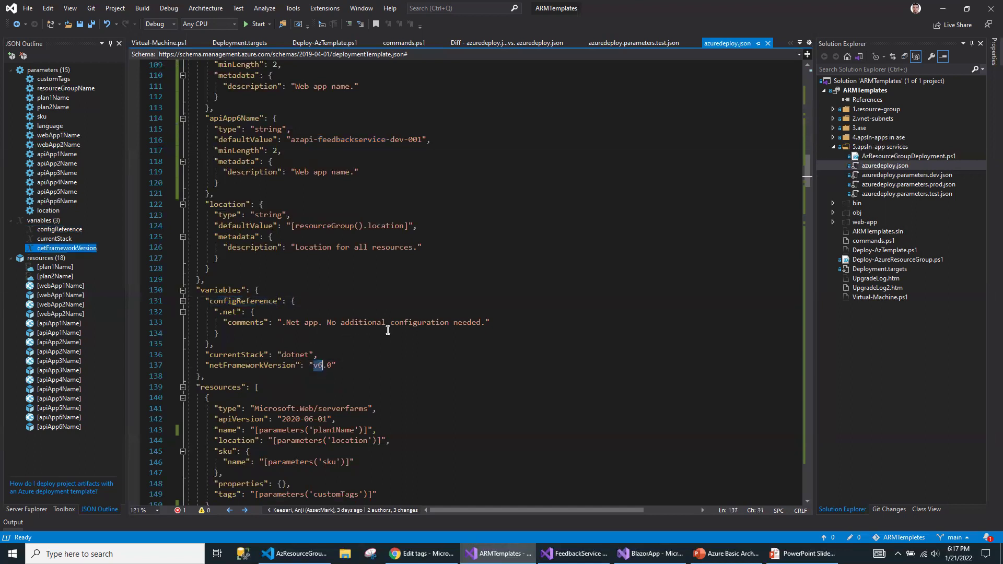
scroll(390, 334, down, 1)
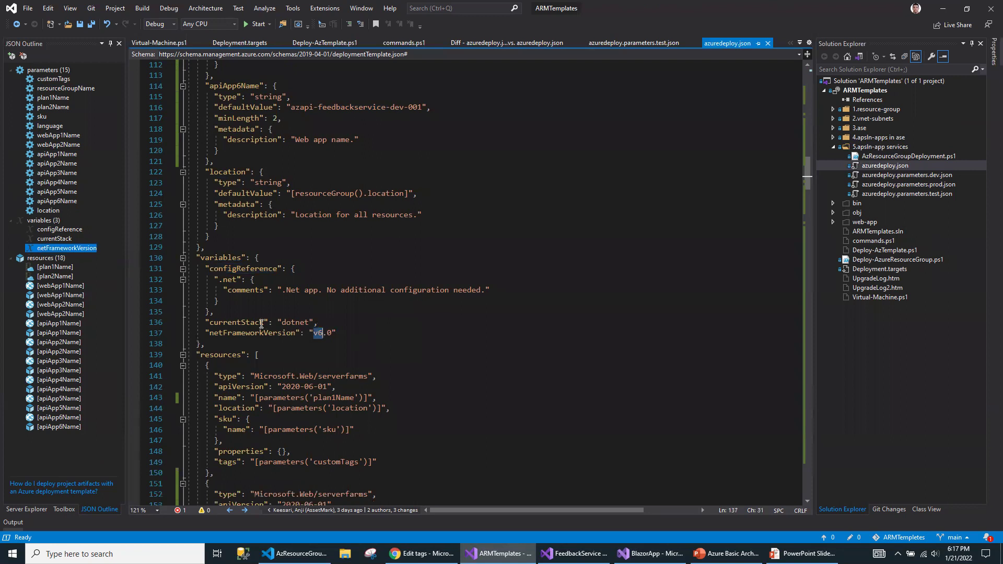
double_click(241, 322)
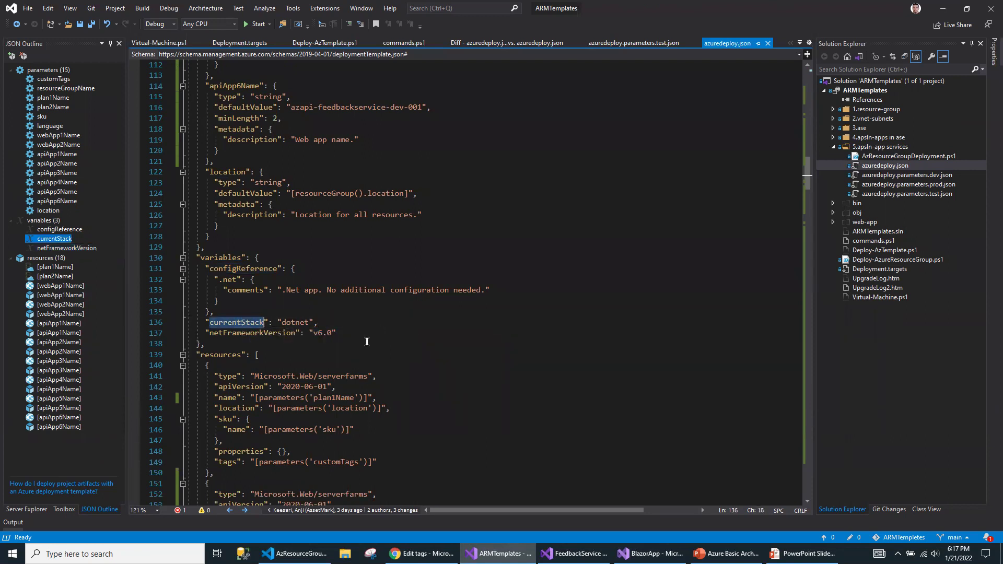
Highlight the resources key, the serverfarms type and the plan1Name and plan2Name references to examine the two App Service plan resources.
scroll(367, 341, down, 3)
double_click(220, 258)
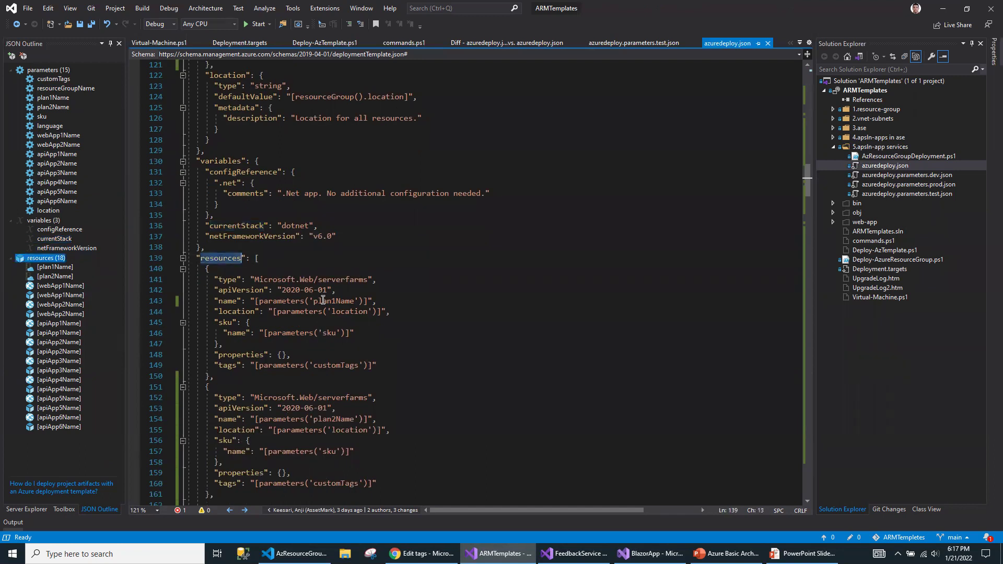
scroll(367, 303, down, 3)
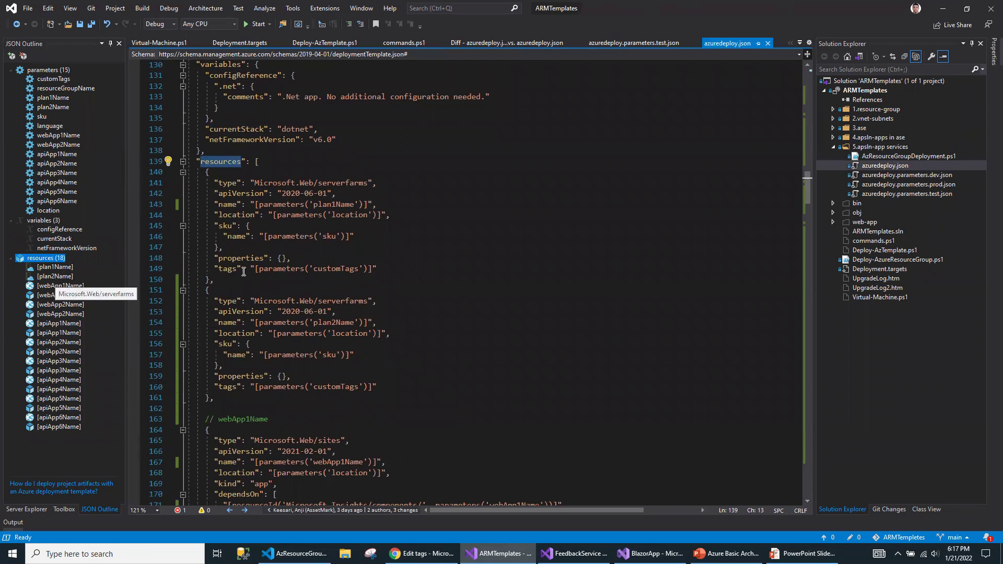
double_click(323, 183)
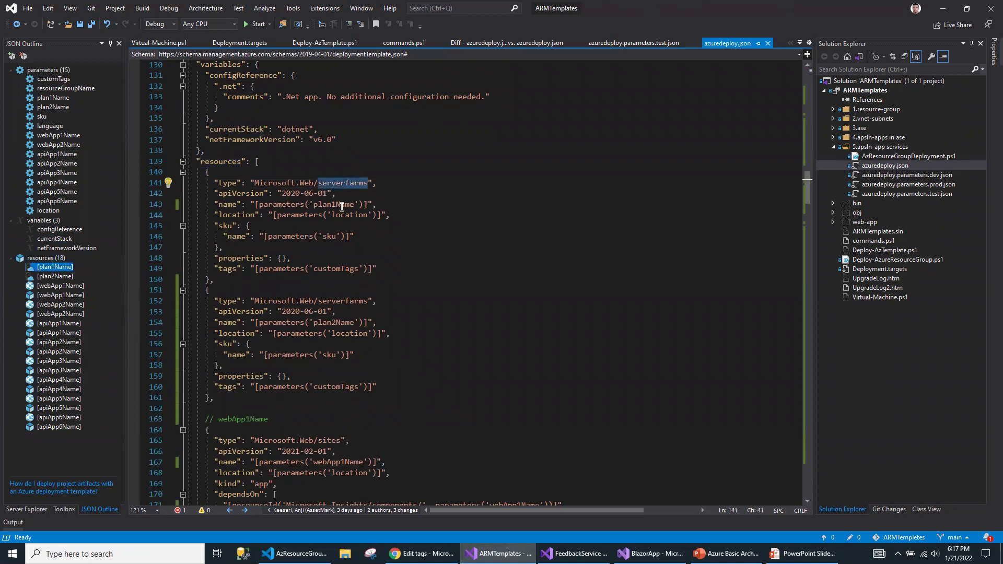
double_click(338, 204)
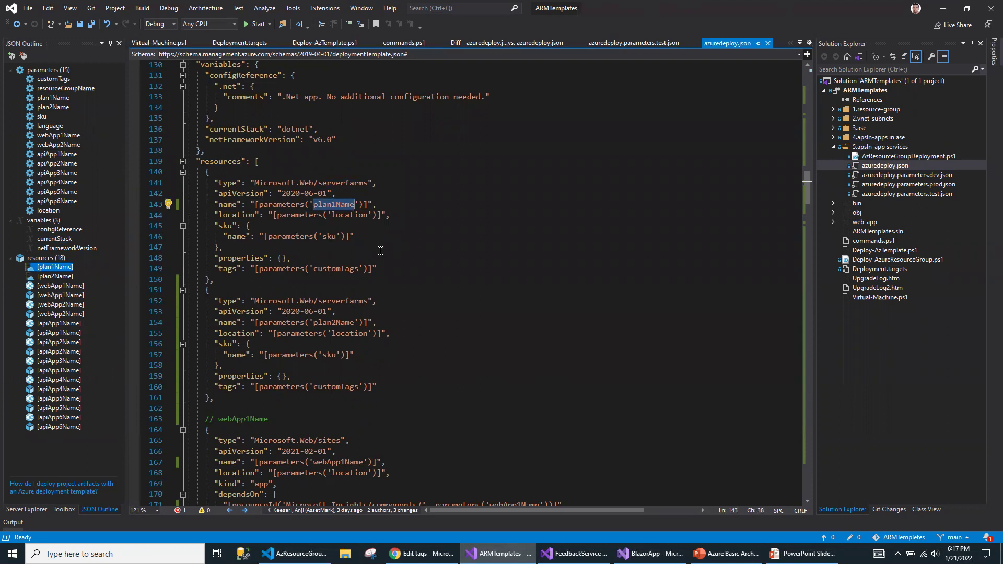
double_click(334, 322)
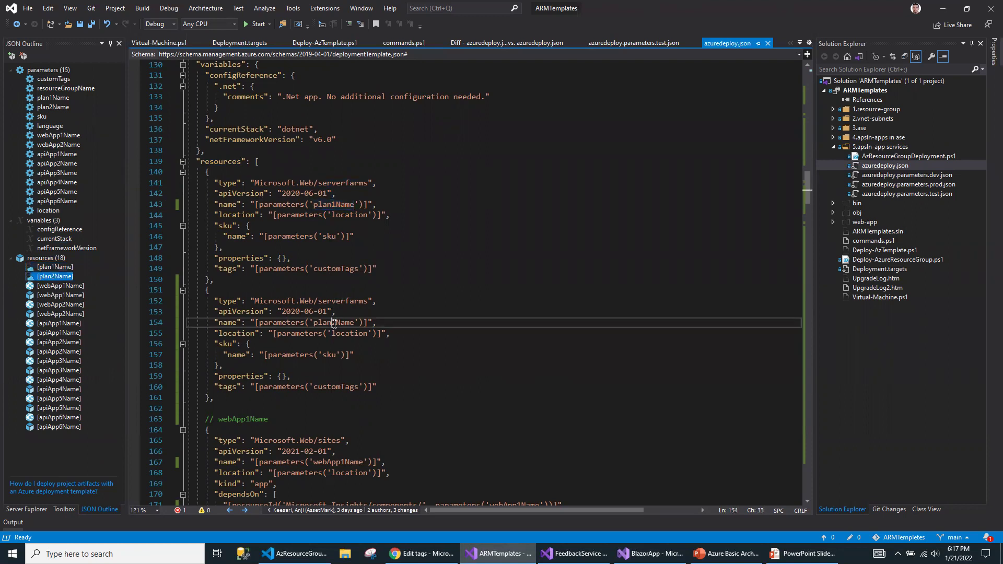
Select the site and microsoft.insights/components resource blocks of webApp1Name, webApp2Name and apiApp1Name in turn to examine their definitions.
scroll(389, 366, down, 5)
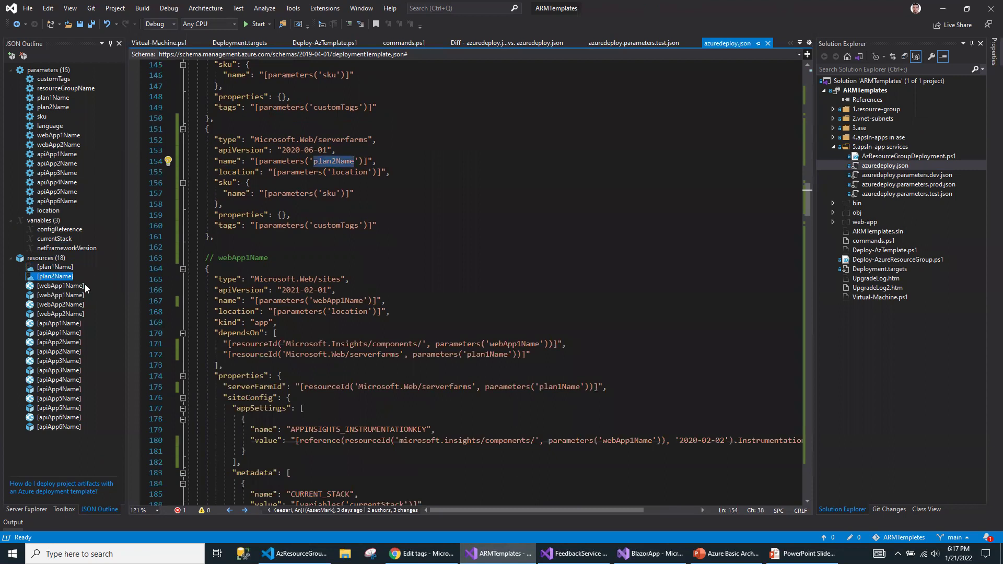
click(66, 289)
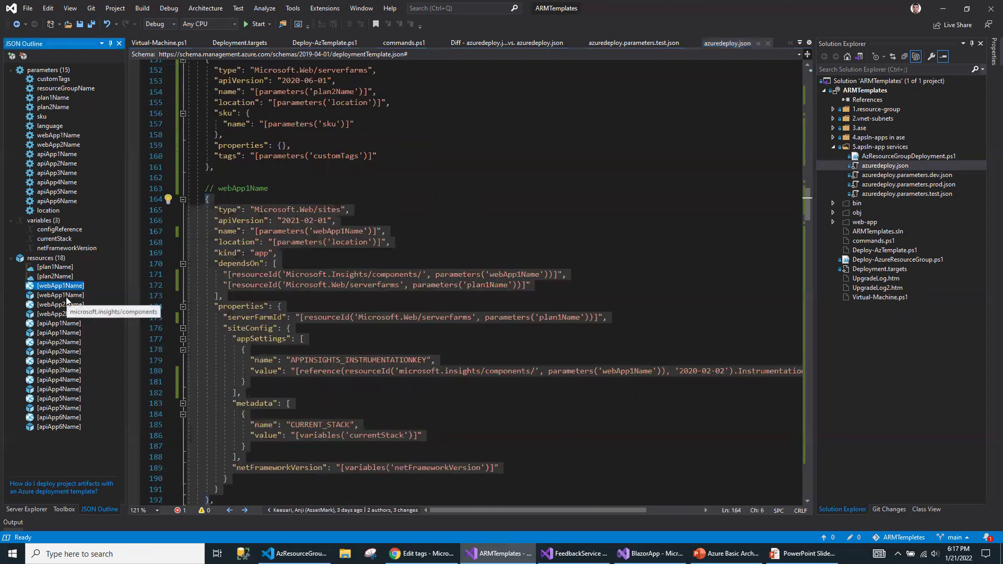
click(67, 296)
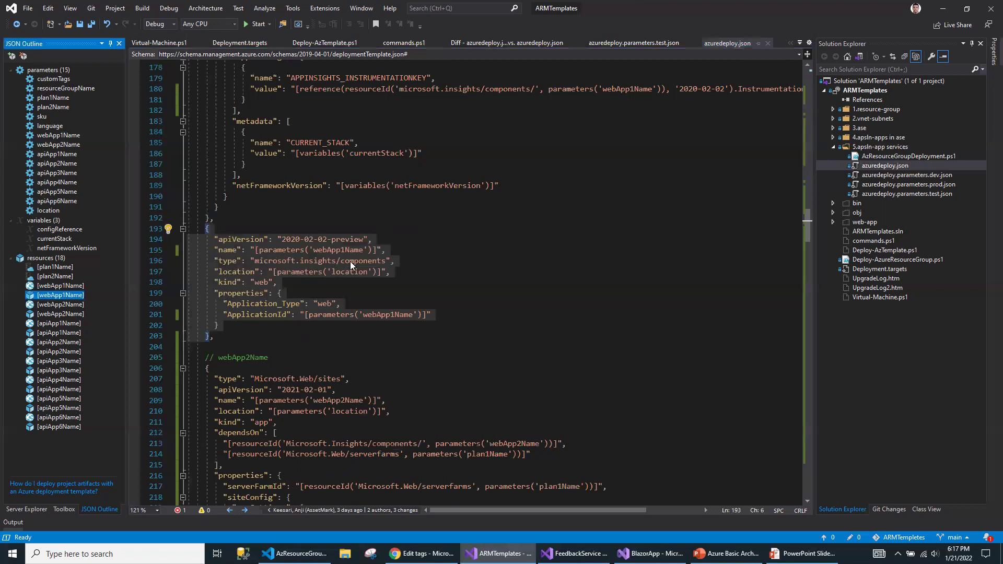
click(79, 305)
scroll(382, 293, down, 3)
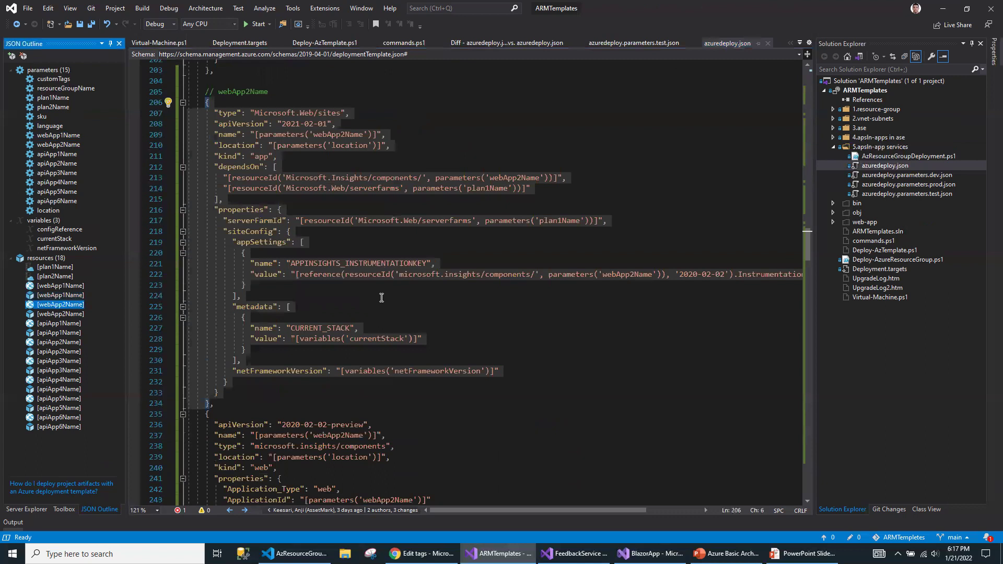
click(79, 314)
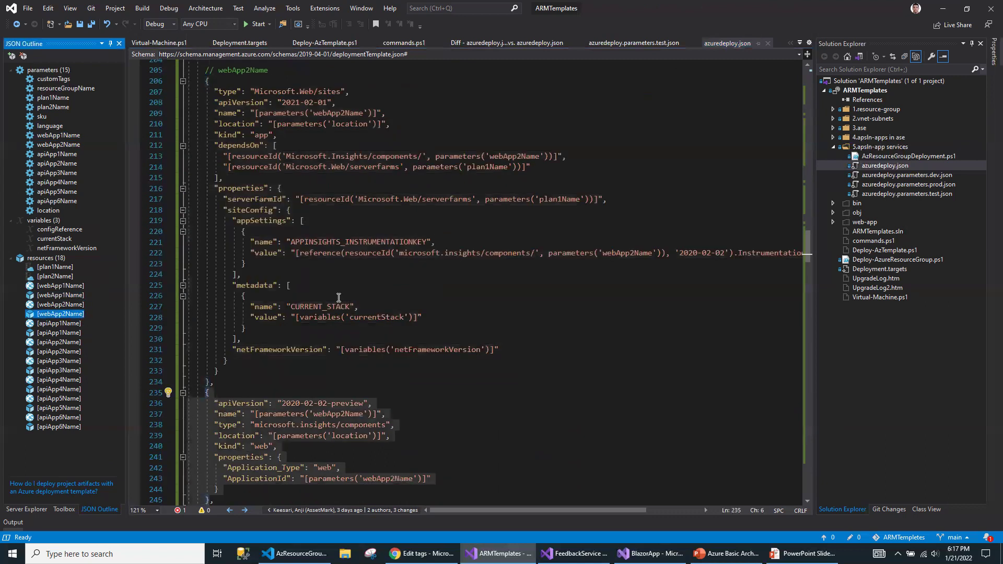
click(71, 324)
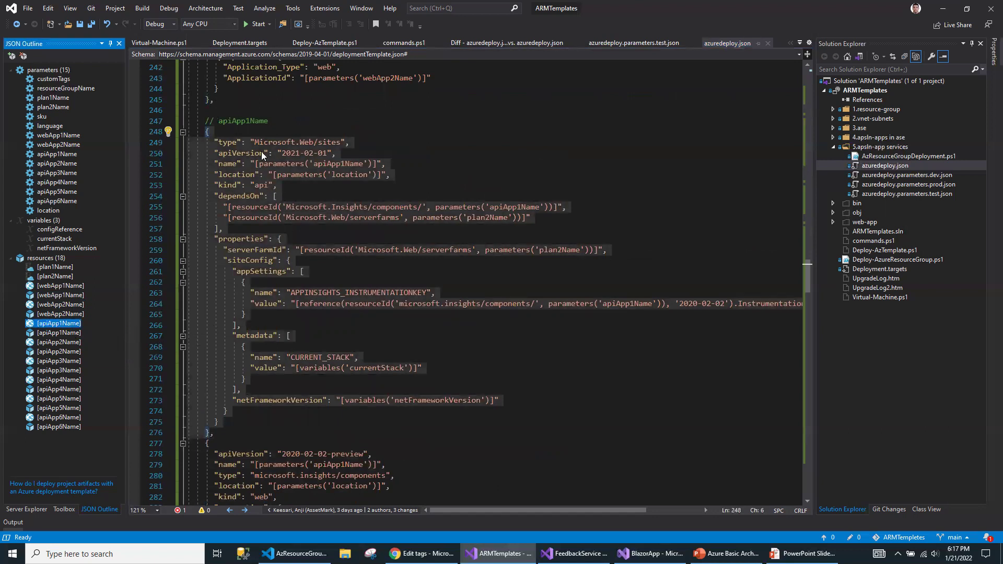
click(66, 333)
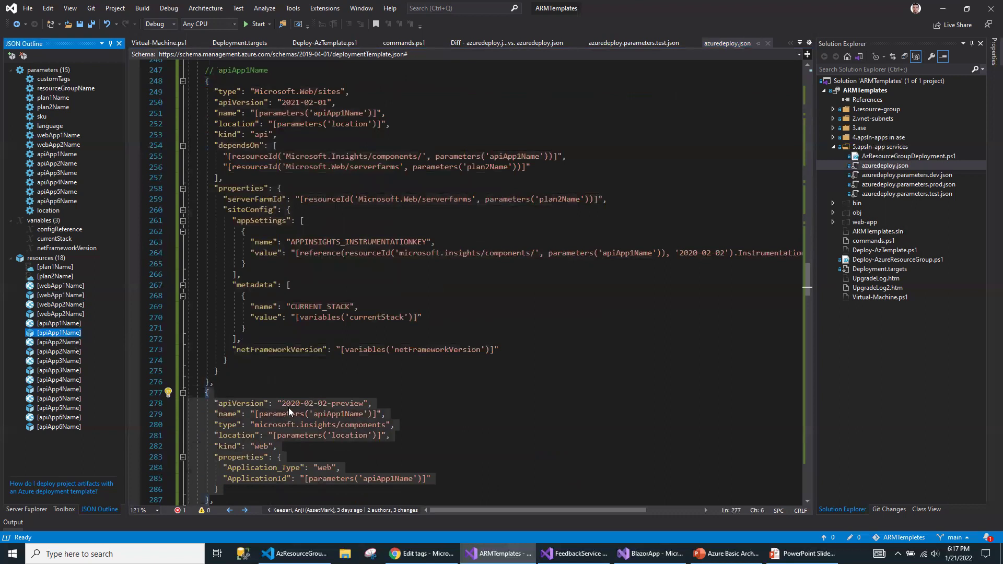
Switch to the Azure portal in Chrome and open the Application Insights list to examine the app instances.
click(420, 553)
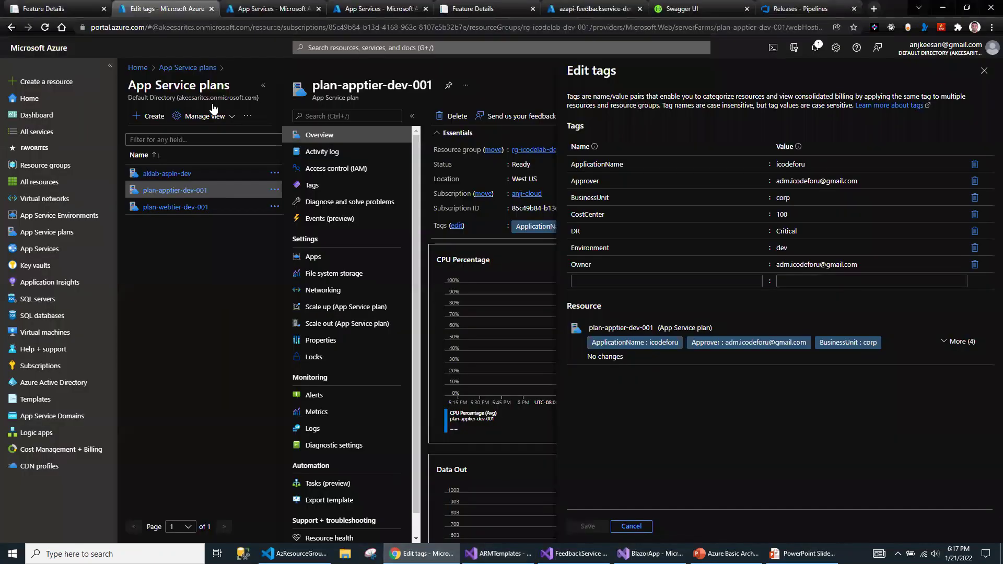
drag(179, 193, 104, 264)
click(49, 282)
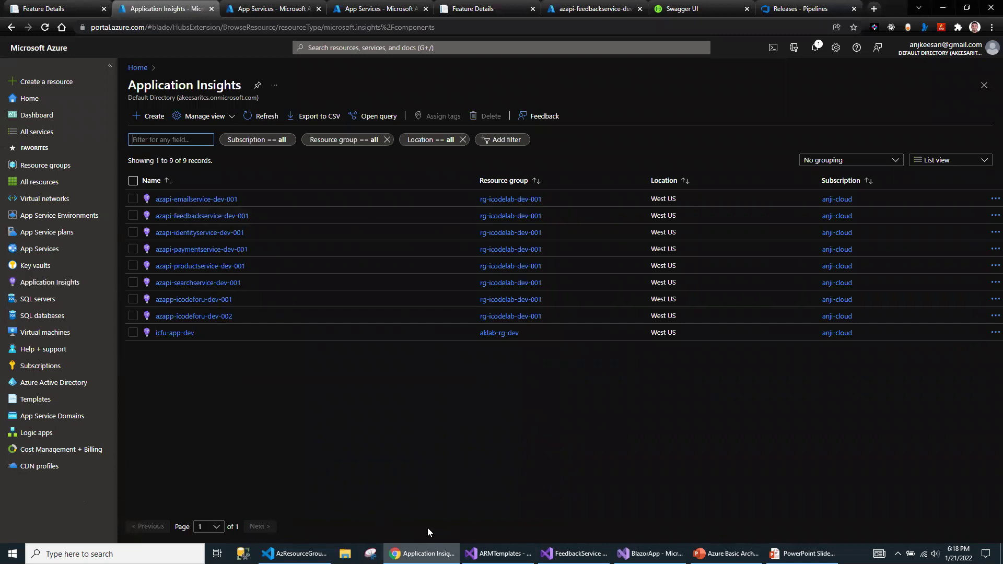
Return to Visual Studio and go through the apiApp2Name to apiApp5Name resource blocks in azuredeploy.json, selecting their microsoft.insights/components definitions.
click(498, 555)
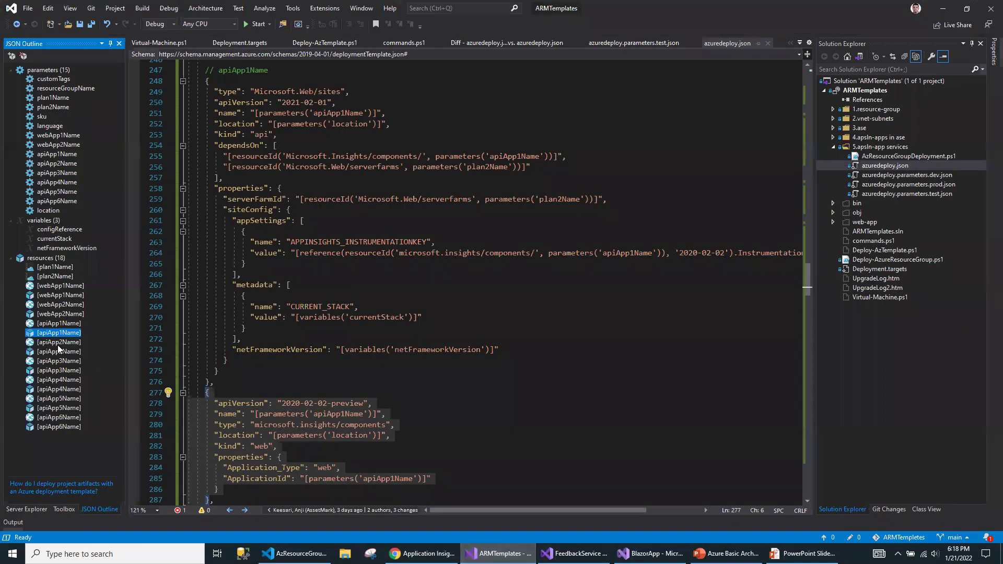
click(58, 343)
click(61, 354)
click(61, 368)
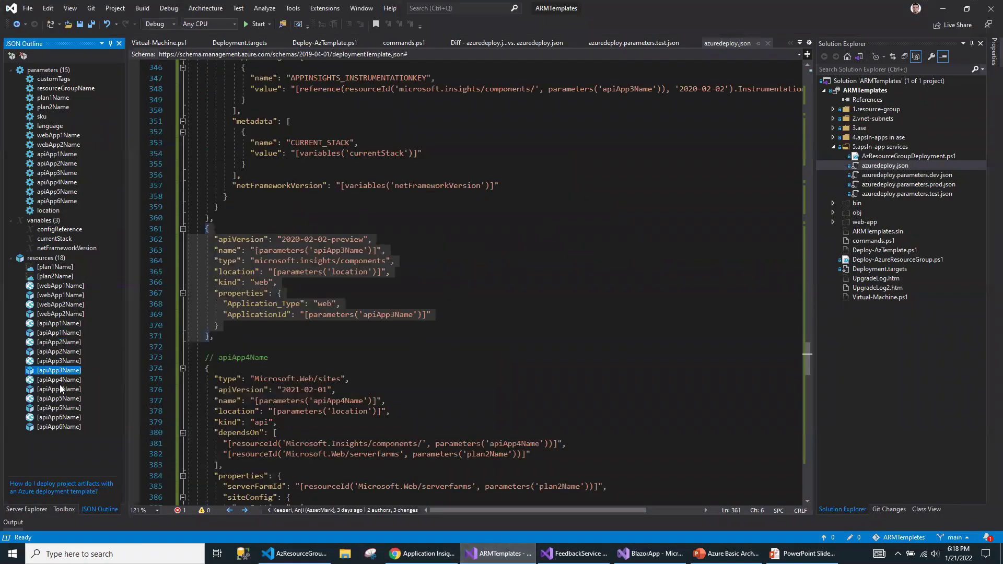
click(60, 387)
click(59, 408)
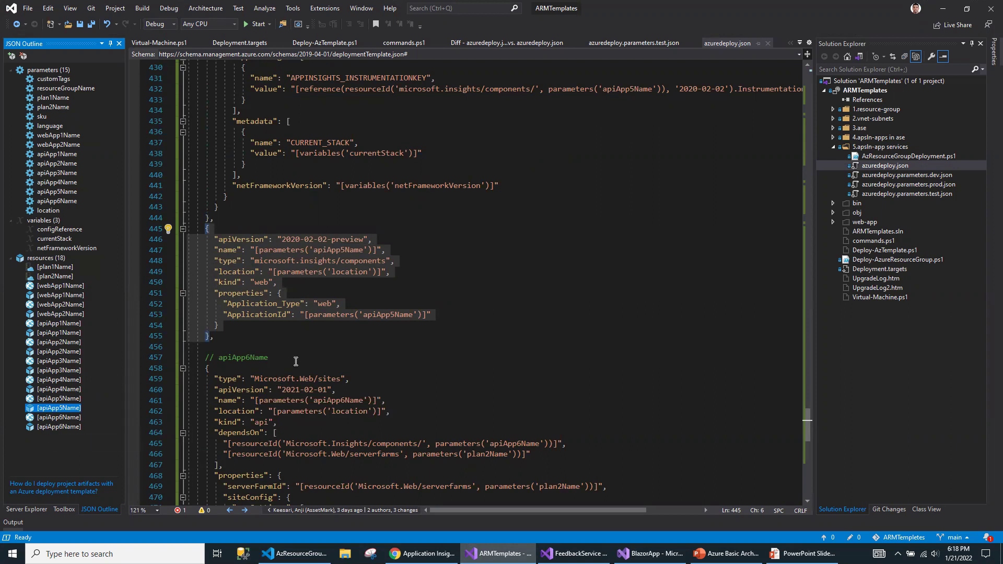
Select both apiApp6Name resource blocks, from the Microsoft.Web/sites definition through the end of the microsoft.insights/components definition.
scroll(295, 362, down, 5)
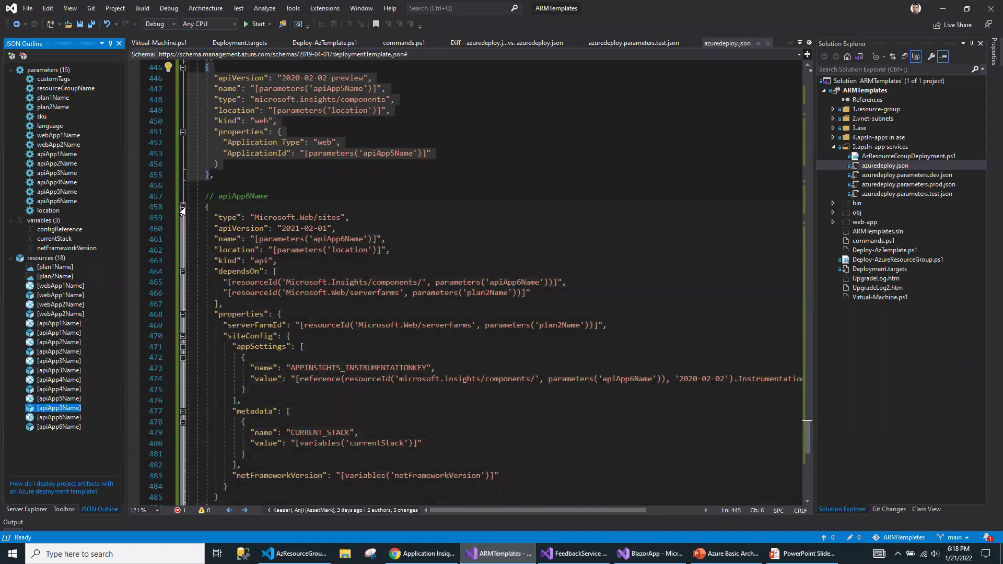
drag(201, 205, 282, 336)
scroll(289, 397, down, 5)
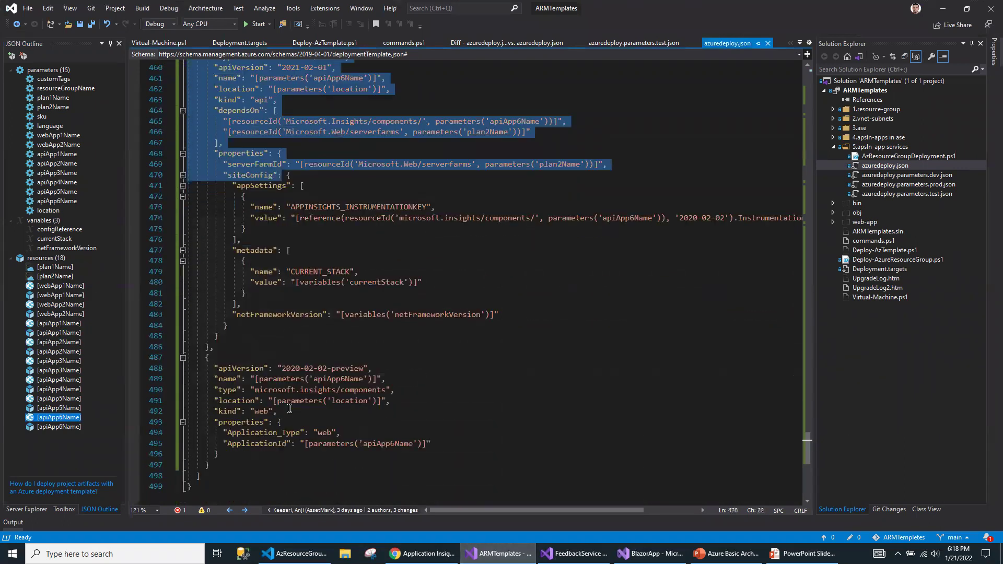
shift+click(215, 466)
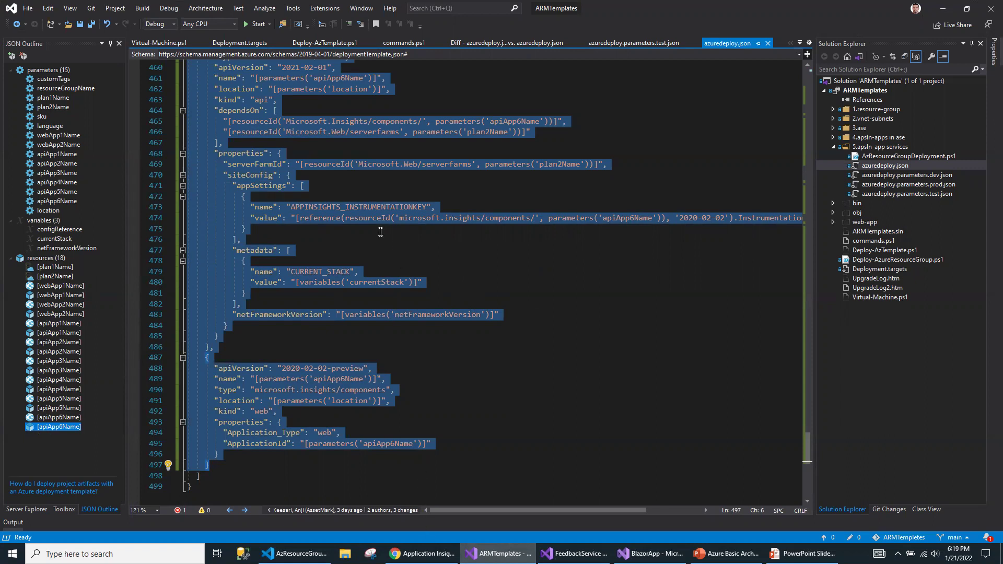
Open azuredeploy.parameters.dev.json with its whole content selected, plus the prod and test parameter files, to compare their environment-specific names.
scroll(383, 251, up, 20)
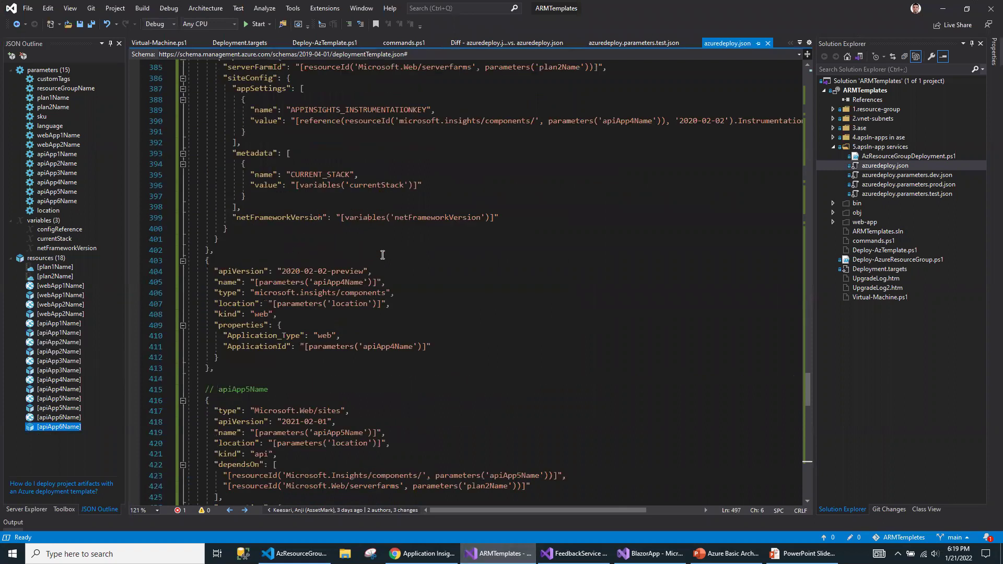
scroll(382, 254, up, 17)
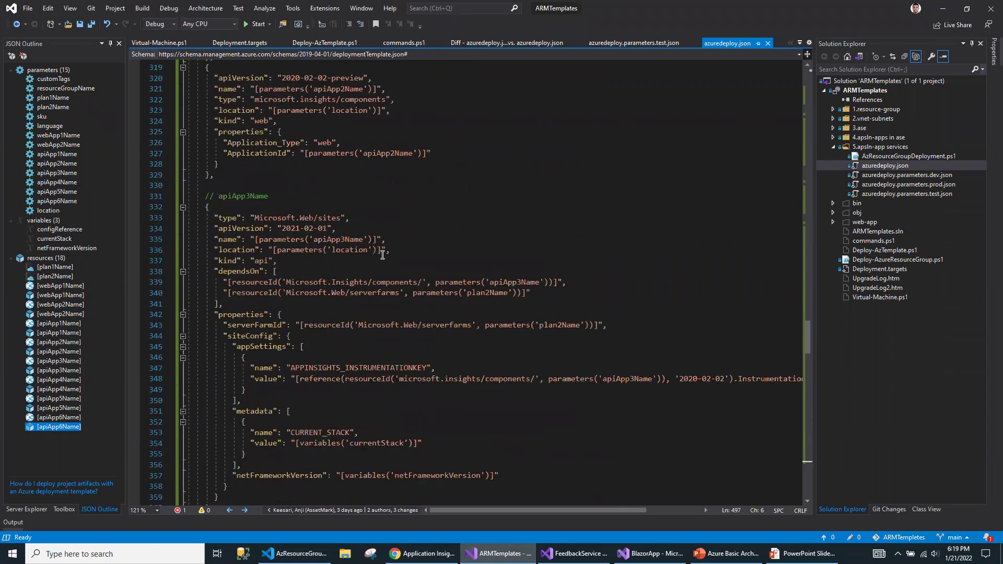
scroll(382, 254, up, 6)
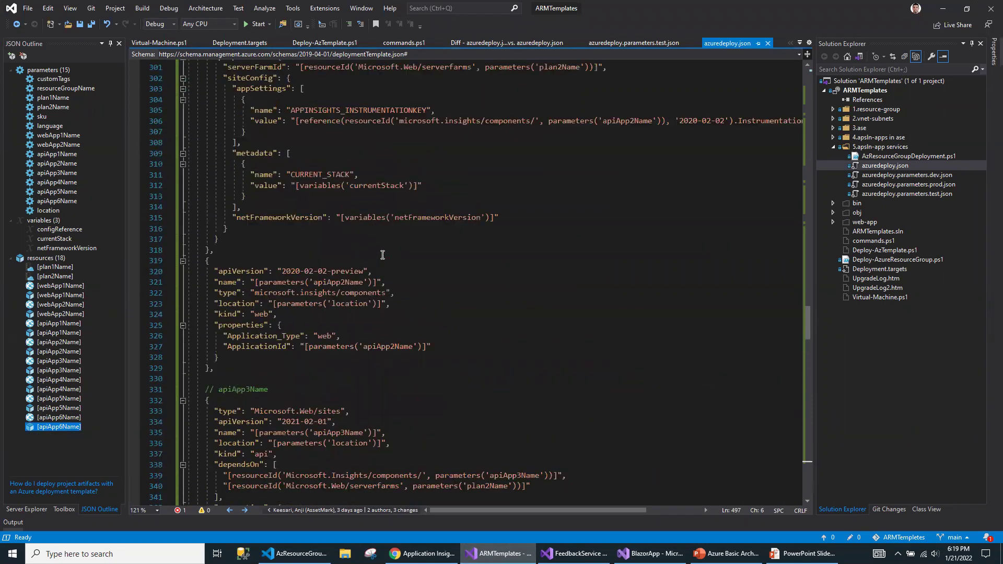
double_click(897, 176)
key(ctrl+a)
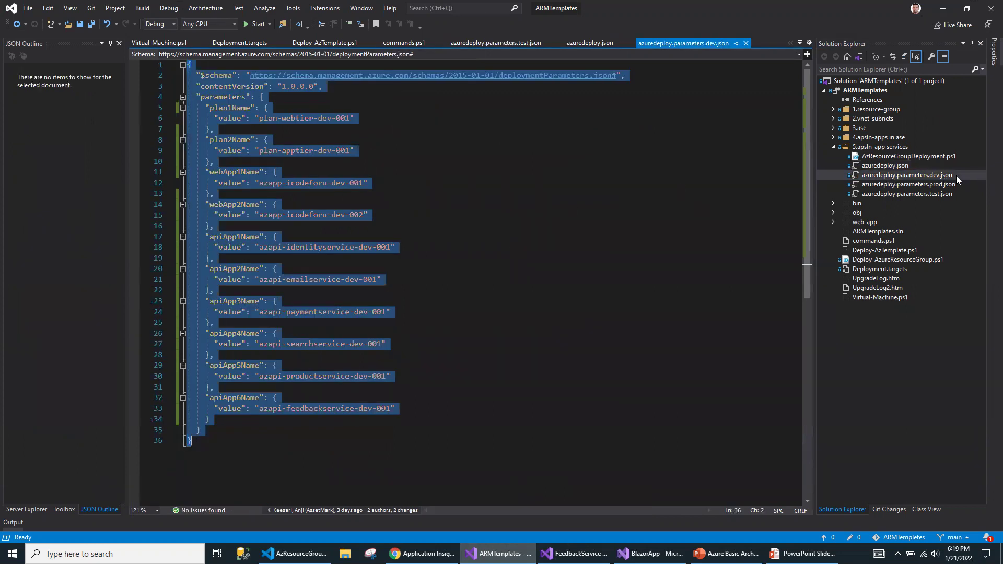
double_click(930, 183)
double_click(929, 195)
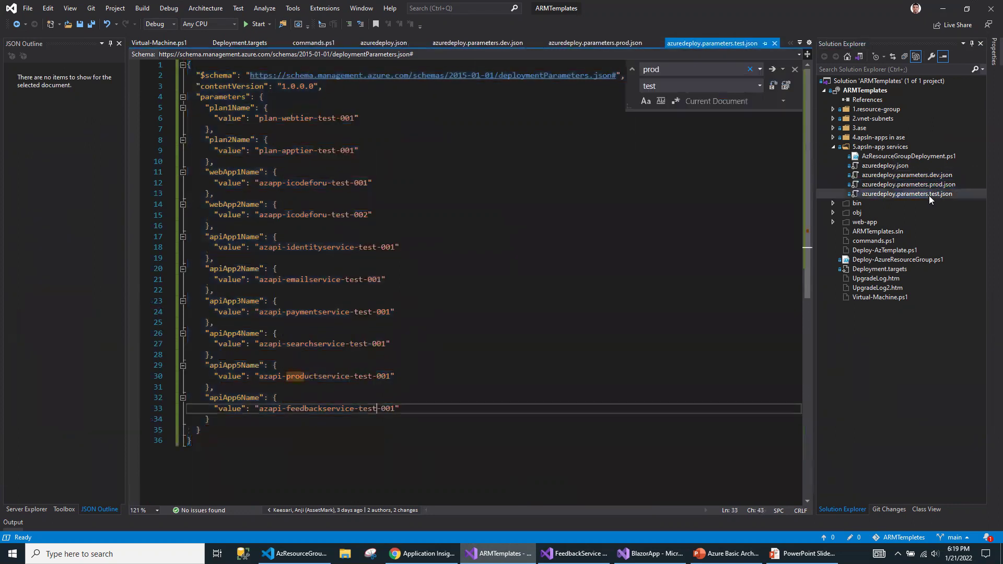
Open azuredeploy.parameters.dev.json and go through plan1Name, plan2Name, webApp1Name, webApp2Name and apiApp1Name, highlighting the dev part of the web-tier plan value.
double_click(926, 173)
key(ctrl+a)
click(409, 131)
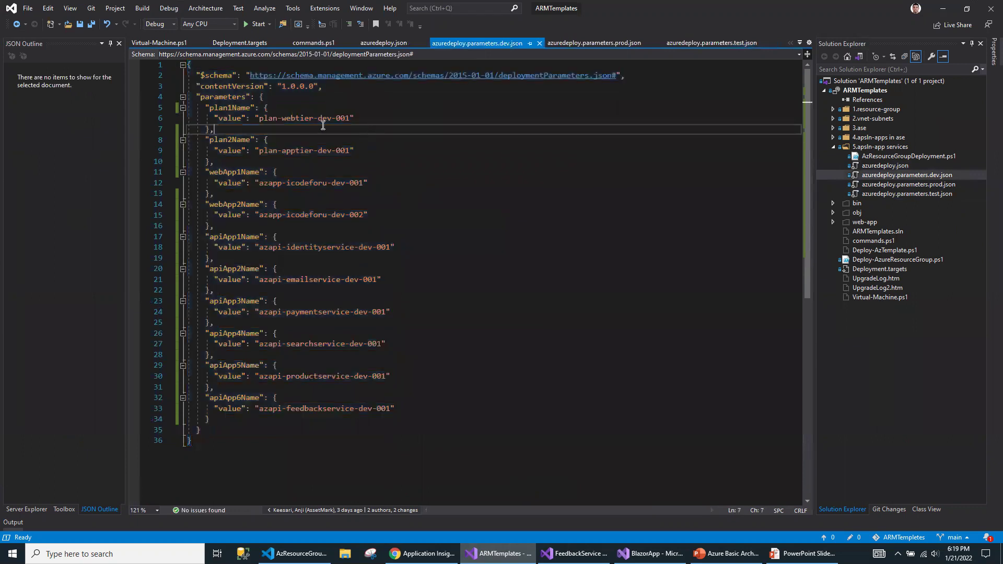
click(205, 109)
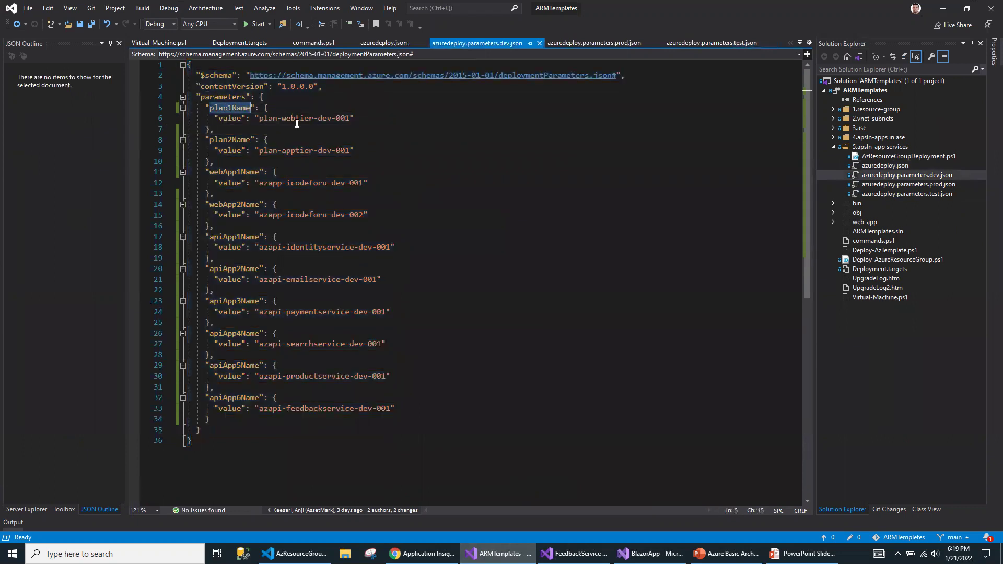
double_click(323, 119)
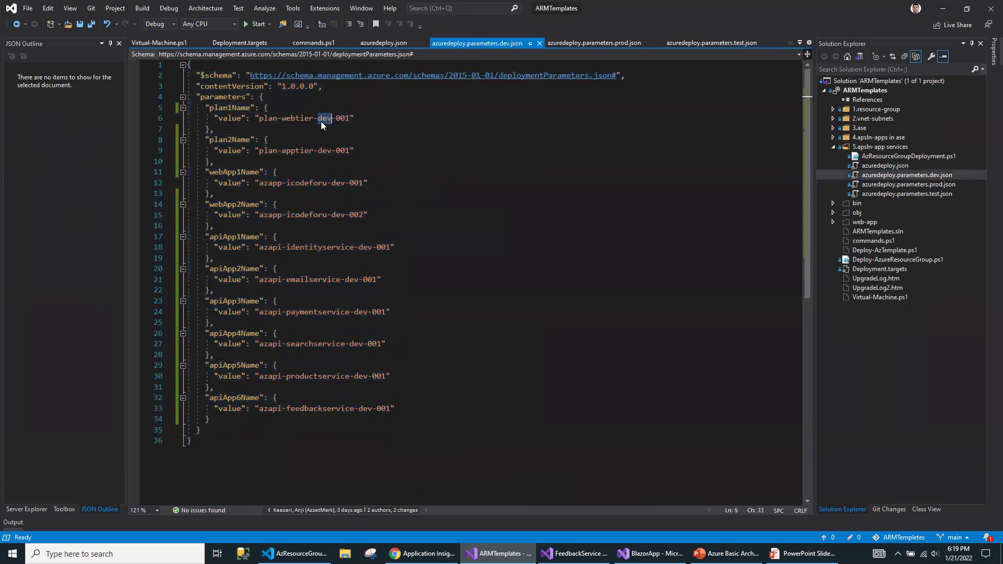
double_click(225, 140)
double_click(232, 172)
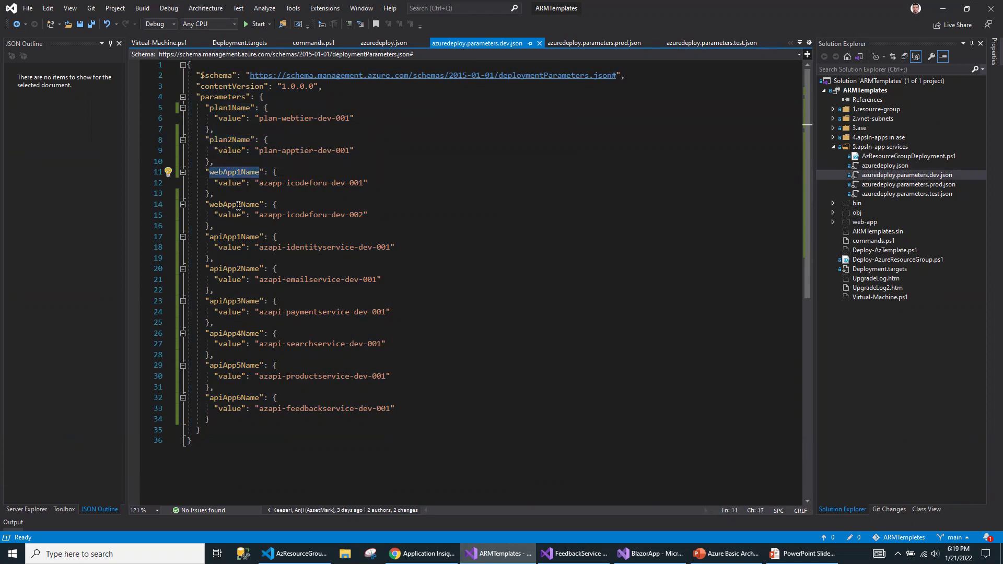
double_click(236, 205)
double_click(238, 236)
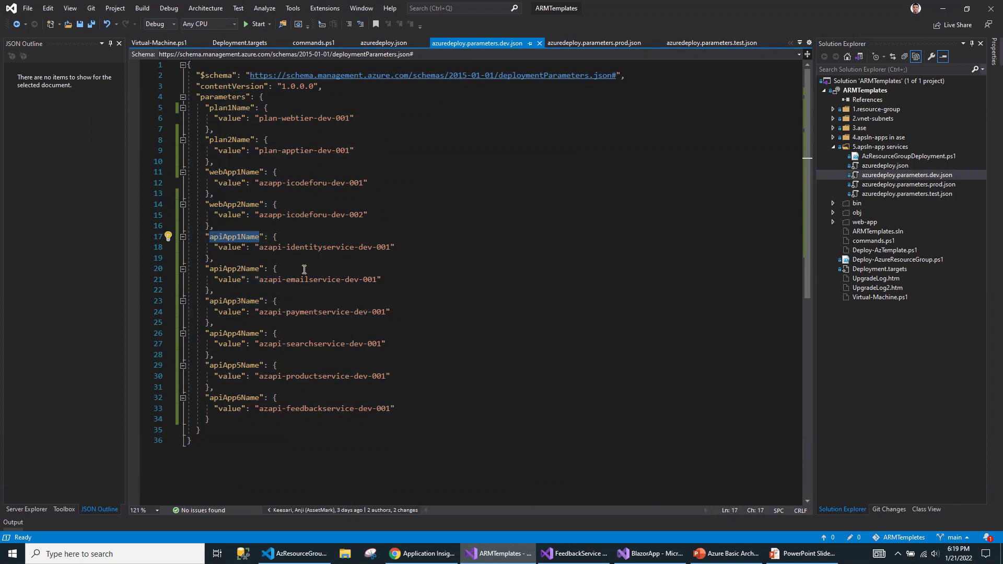
Highlight the API app entries through apiApp6Name and the dev environment part of the identity and email service names.
drag(295, 247, 419, 412)
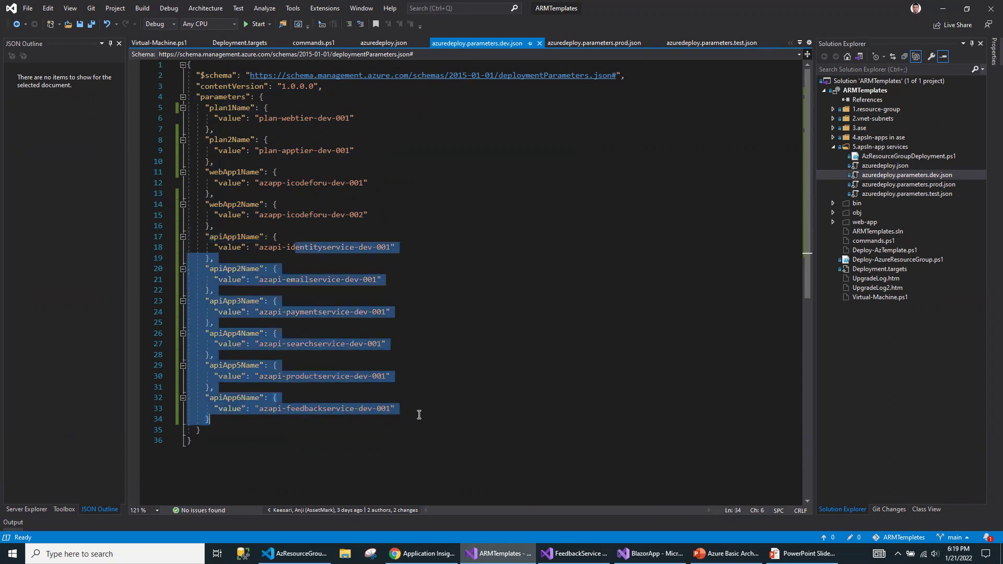
click(420, 357)
double_click(360, 246)
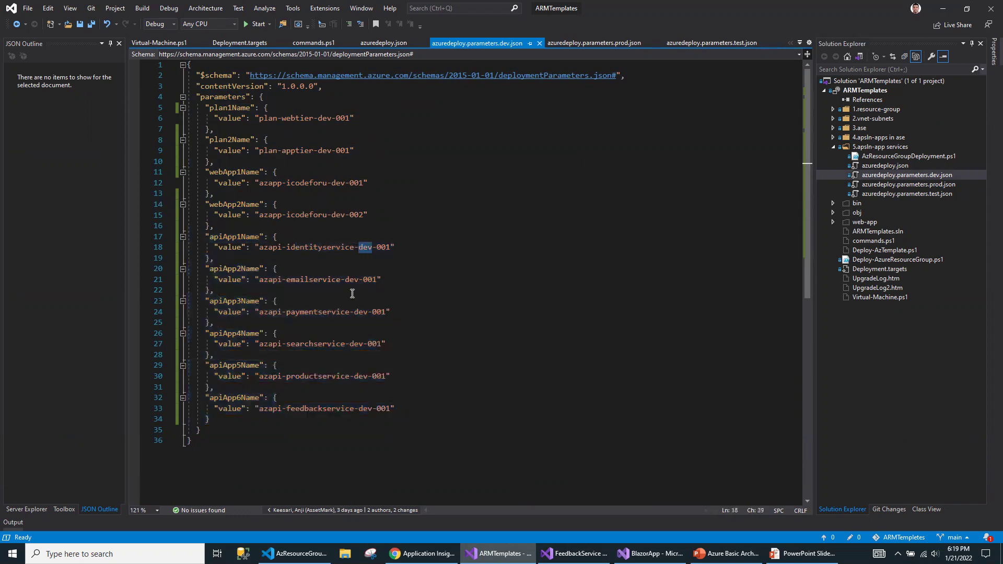
double_click(351, 280)
Open azuredeploy.parameters.prod.json and highlight the prod part of the second web app and the identity, email and payment service names.
click(937, 186)
double_click(345, 216)
double_click(368, 246)
double_click(351, 280)
double_click(363, 312)
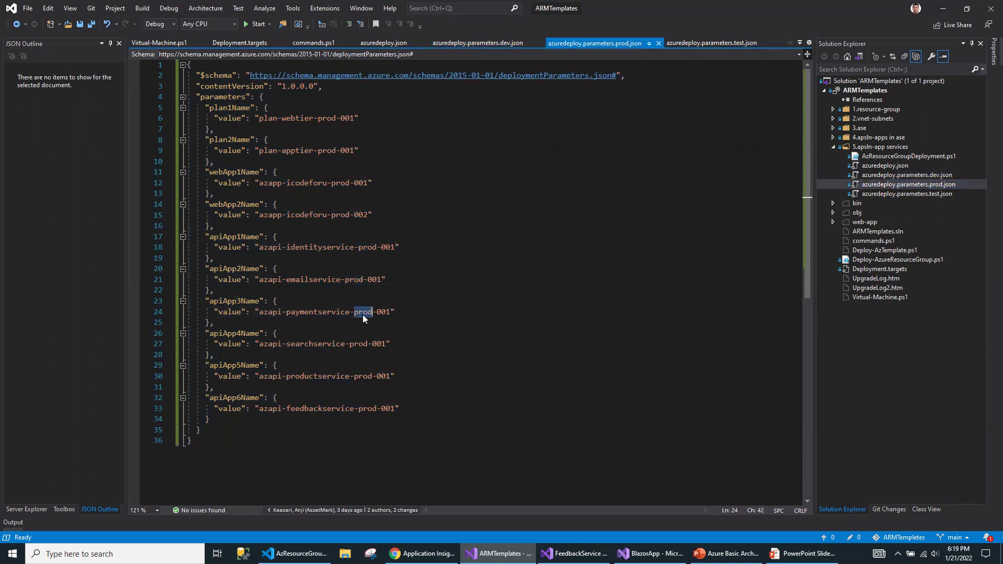
Examine the test part of the service names in azuredeploy.parameters.test.json, then bring up azuredeploy.json and the dev parameter file again.
click(913, 194)
double_click(353, 281)
double_click(362, 344)
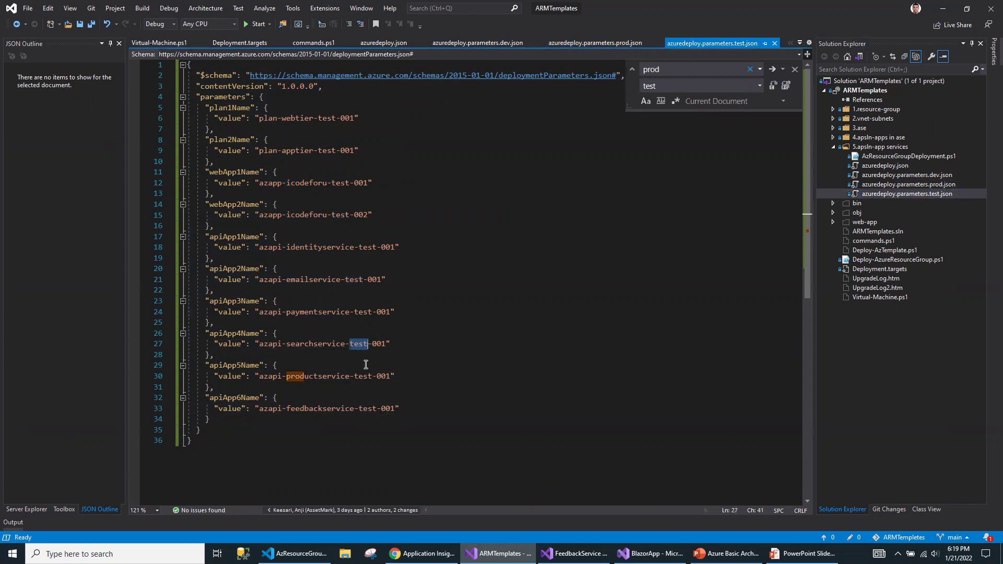
double_click(889, 165)
double_click(904, 176)
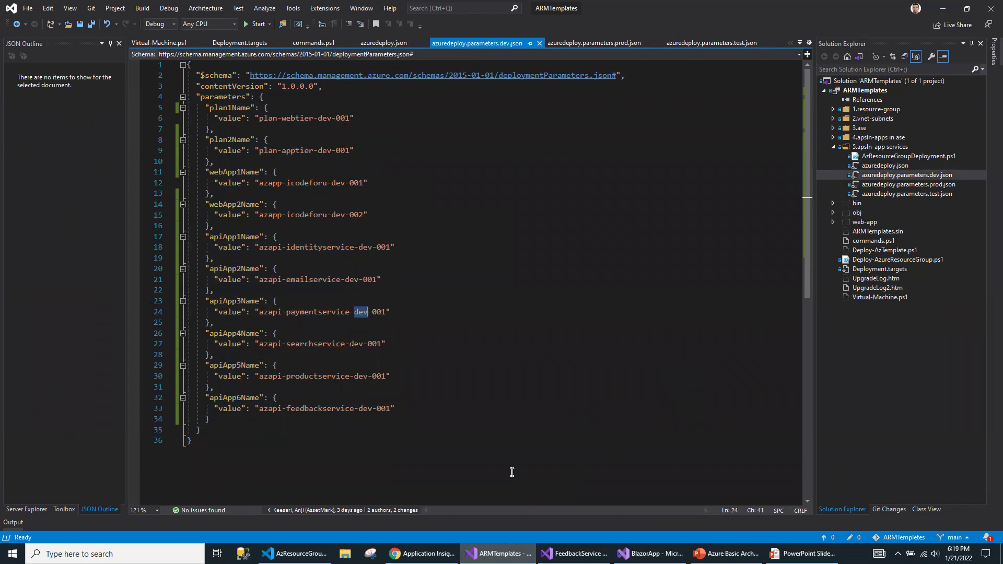
Switch to the lab instructions in Chrome and highlight the ARM template script objectives and "Prepare the web application code".
click(422, 553)
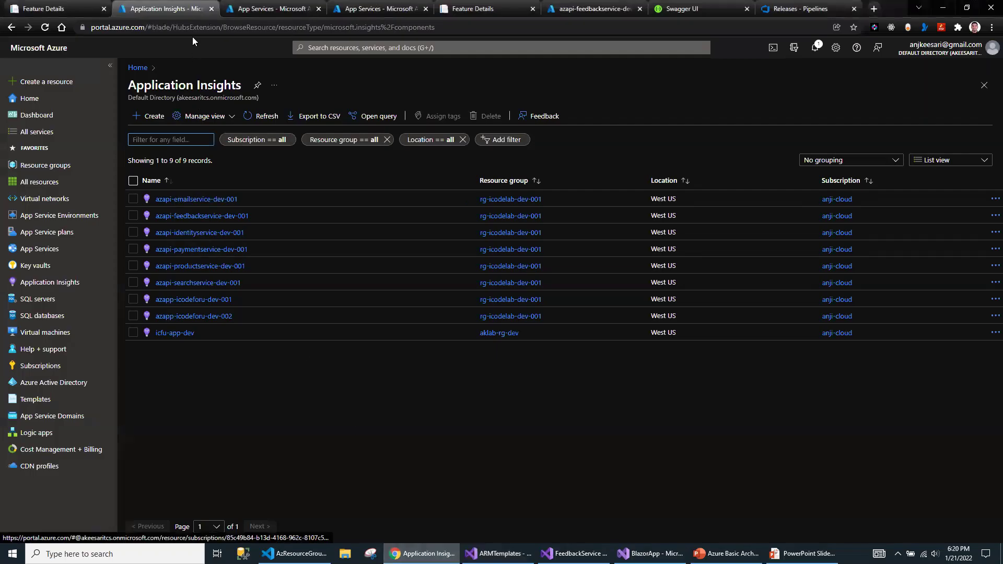
click(44, 9)
click(306, 193)
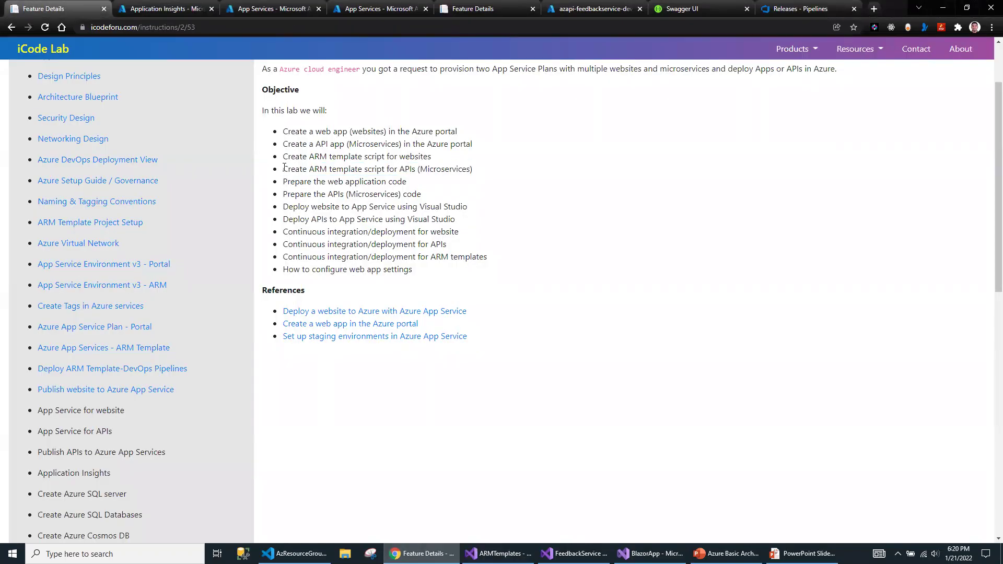
drag(282, 156, 485, 169)
click(489, 188)
drag(295, 168, 475, 170)
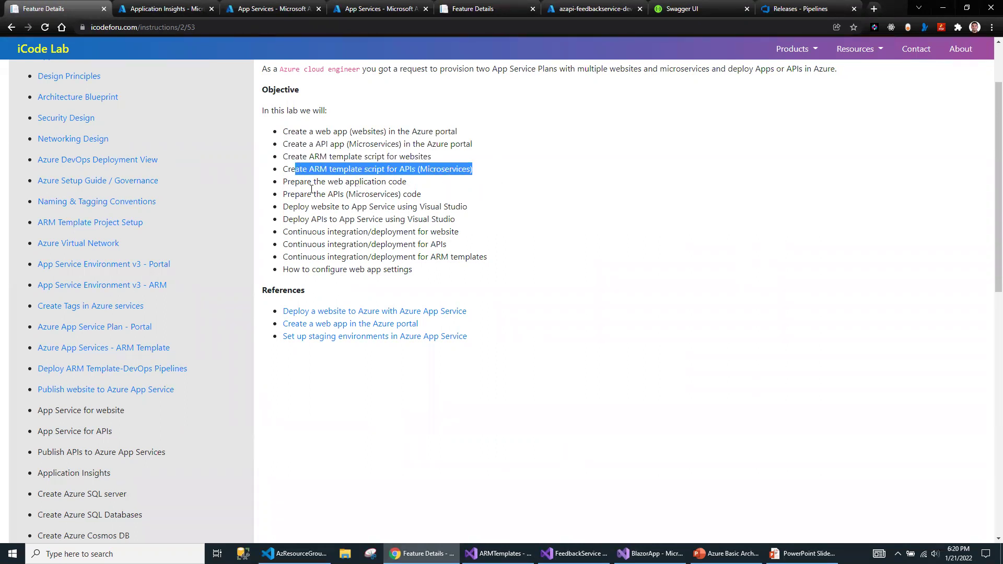
drag(284, 181, 421, 185)
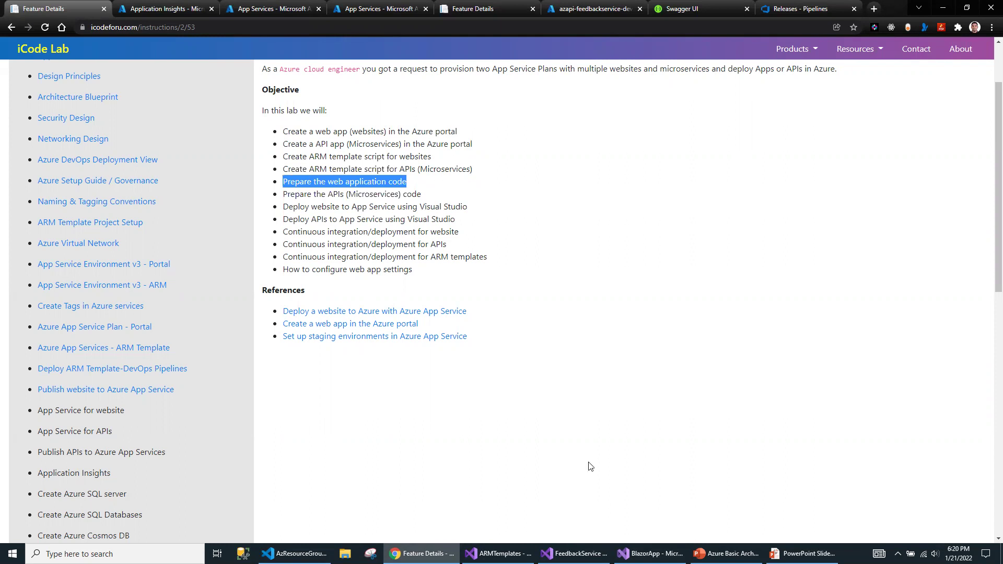
Switch to the BlazorApp solution in Visual Studio, dock the Output pane and run BlazorApp locally in the browser.
click(622, 553)
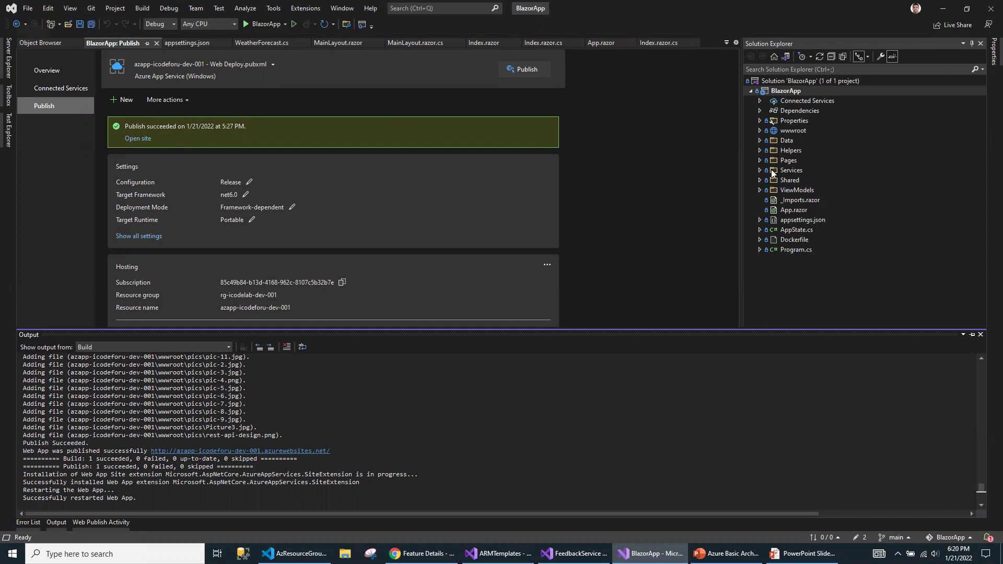
click(972, 334)
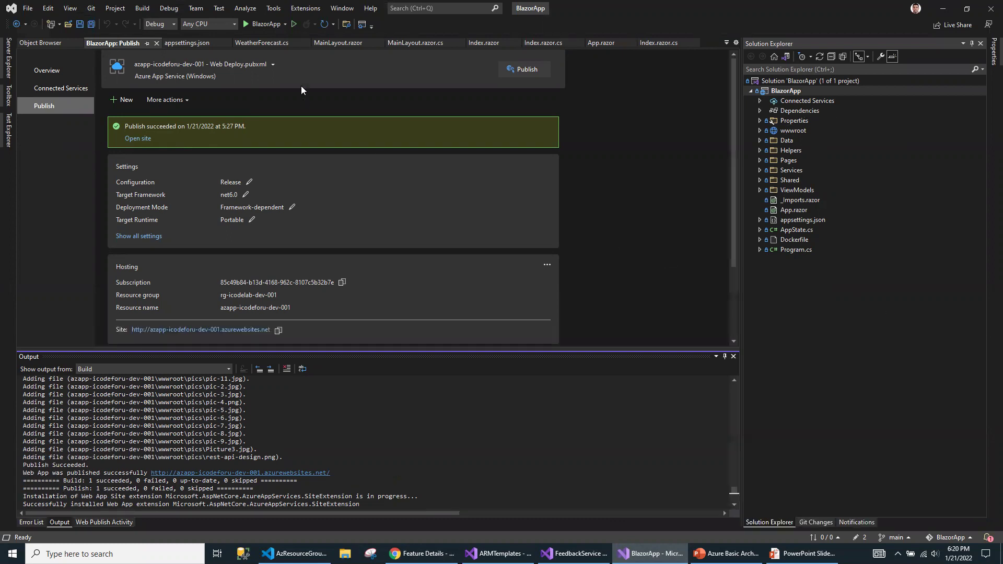
click(264, 24)
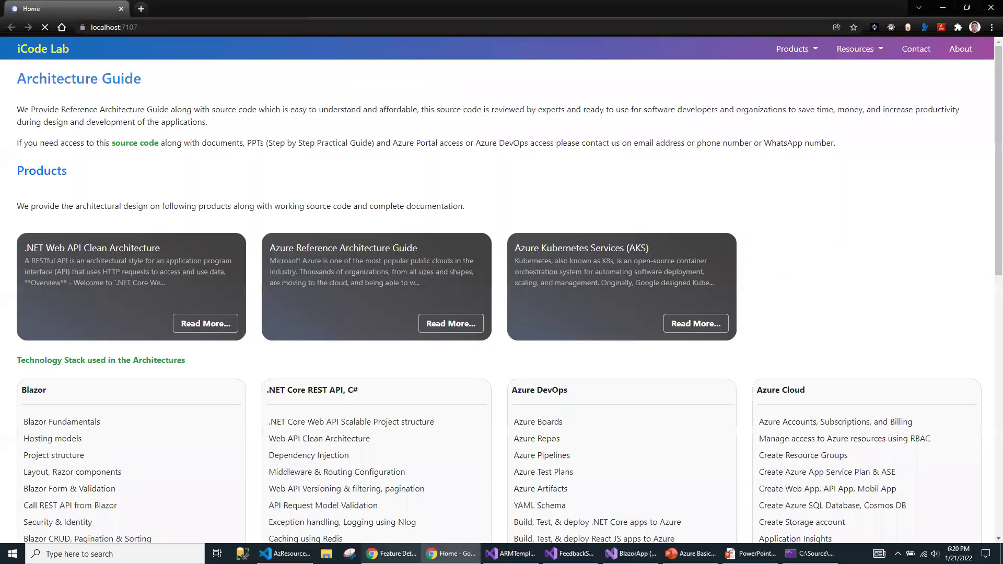
key(ctrl+l)
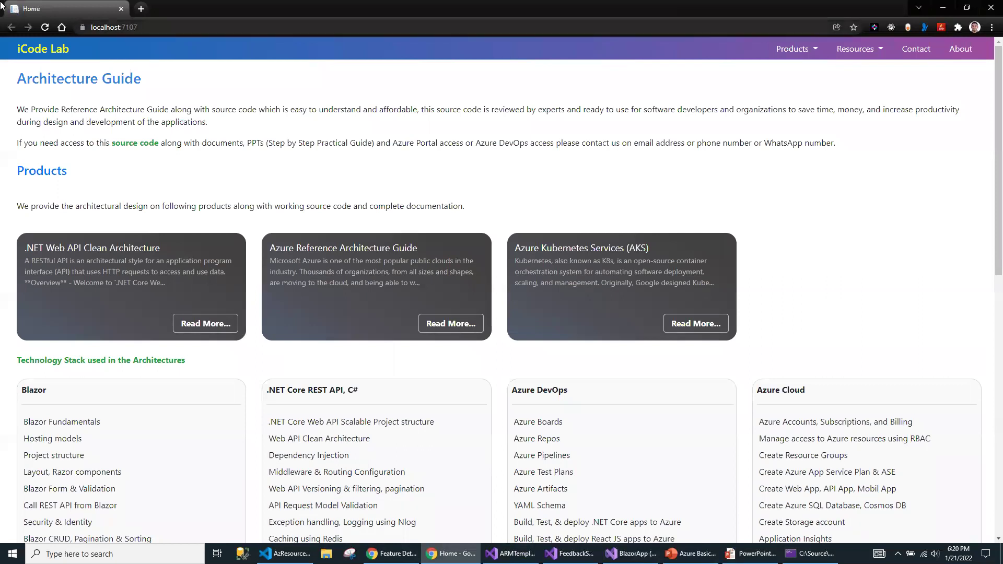
Switch to the live icodeforu.com site, view its home page and the Azure Reference Architecture Guide details, and return home.
click(392, 554)
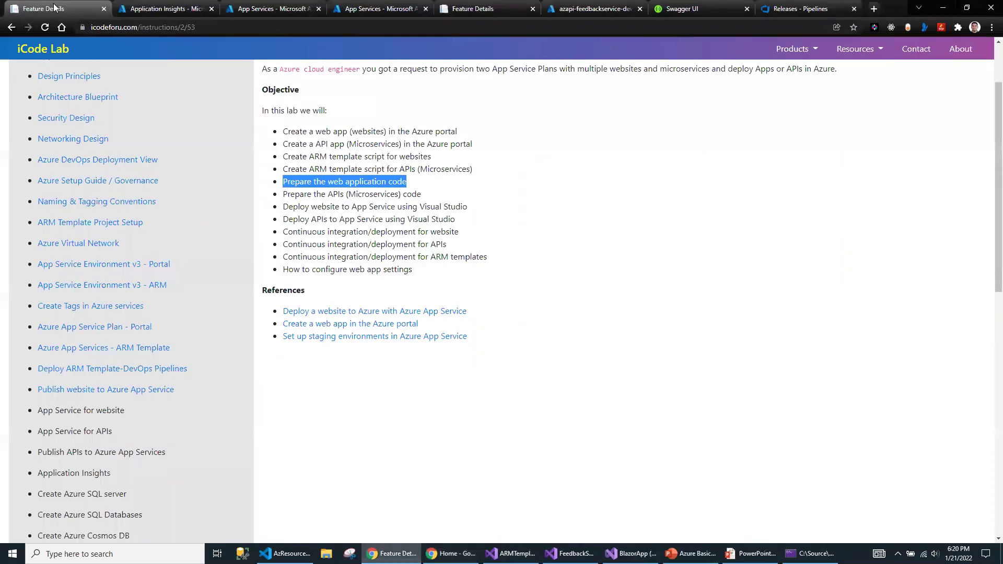
click(57, 49)
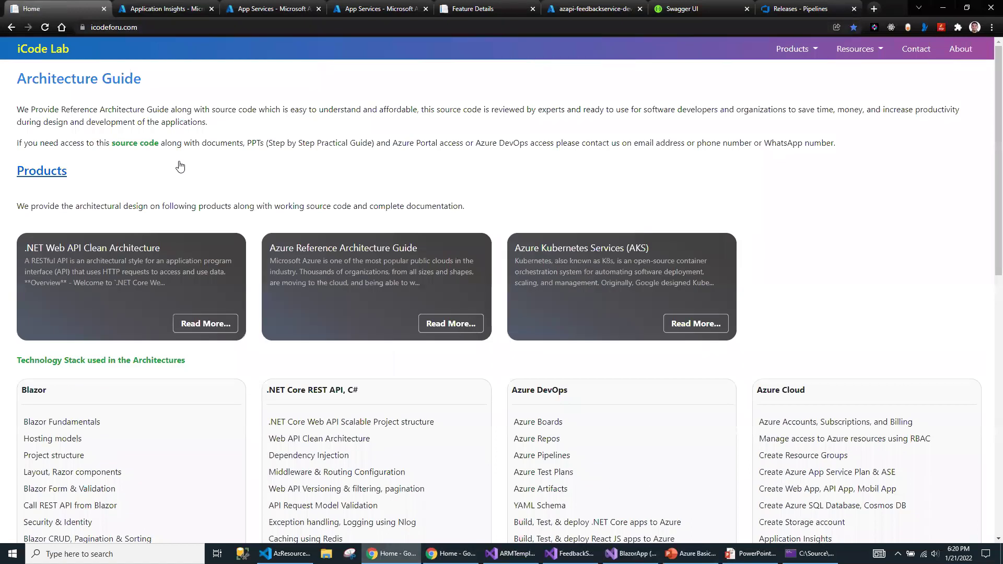
click(448, 324)
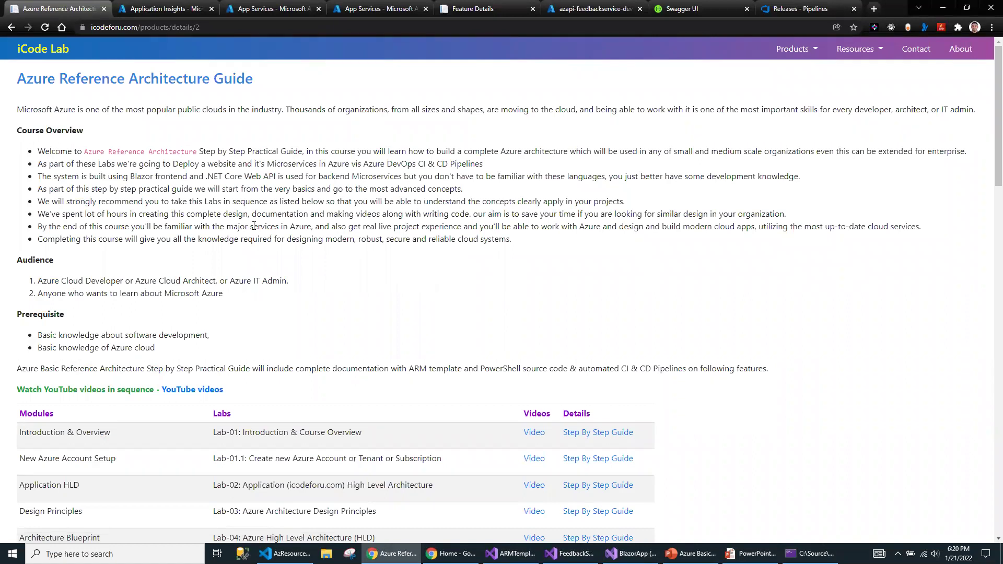
click(44, 55)
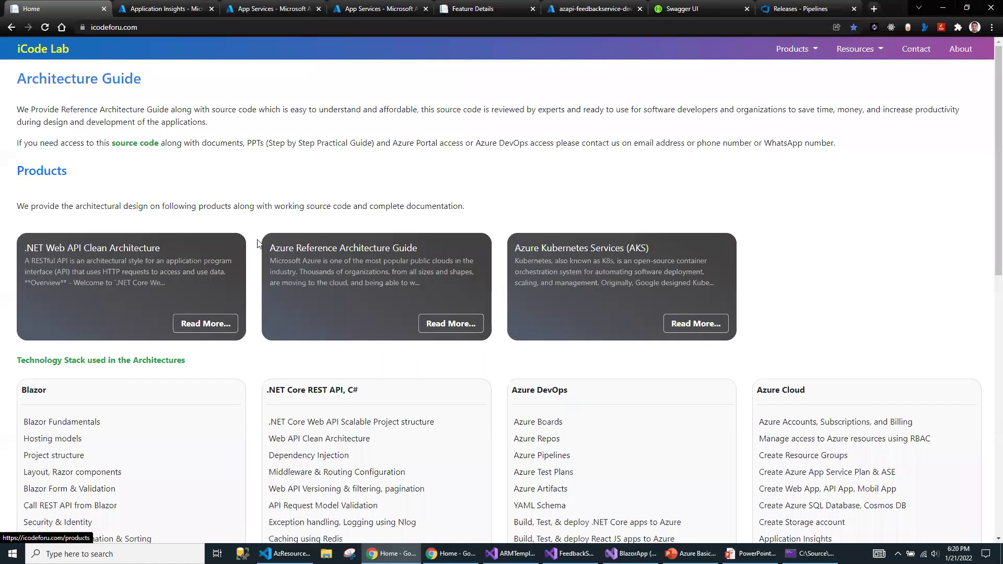
Open the site's product list and highlight the .NET Web API Clean Architecture, Azure Reference Architecture Guide and Microservices Architecture titles.
click(790, 57)
click(791, 72)
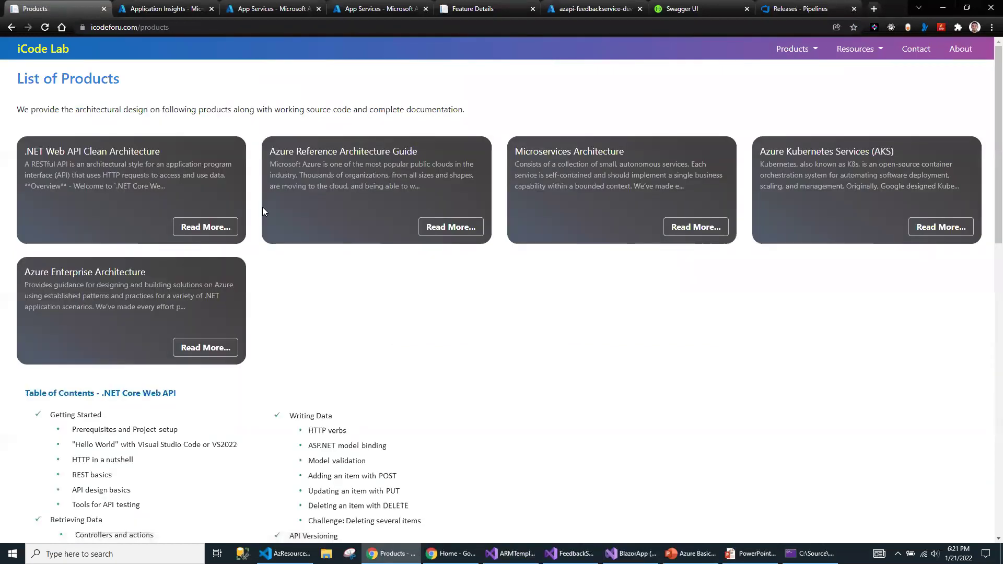
drag(30, 151, 161, 152)
drag(281, 152, 475, 163)
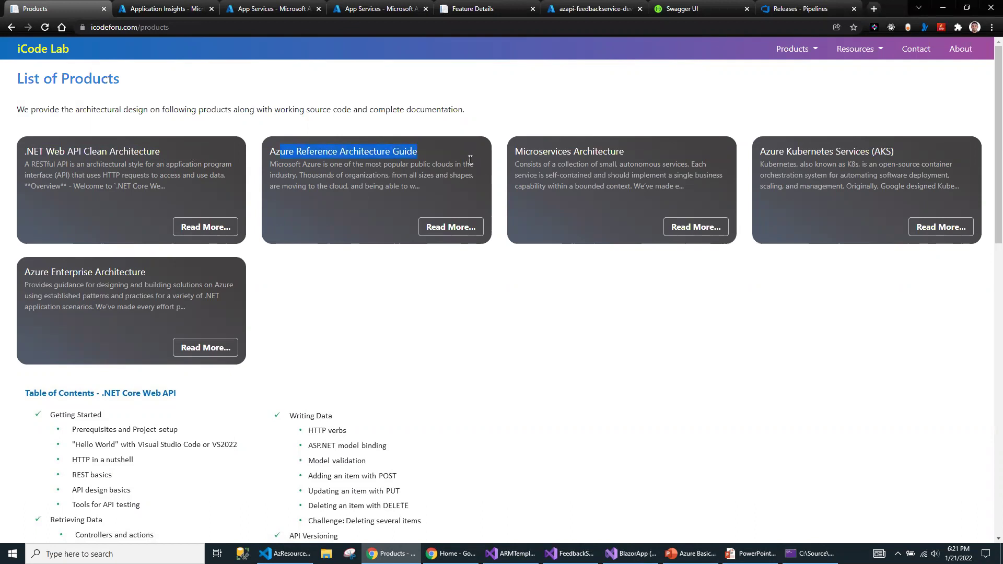
drag(32, 152, 187, 158)
drag(534, 151, 659, 151)
click(664, 150)
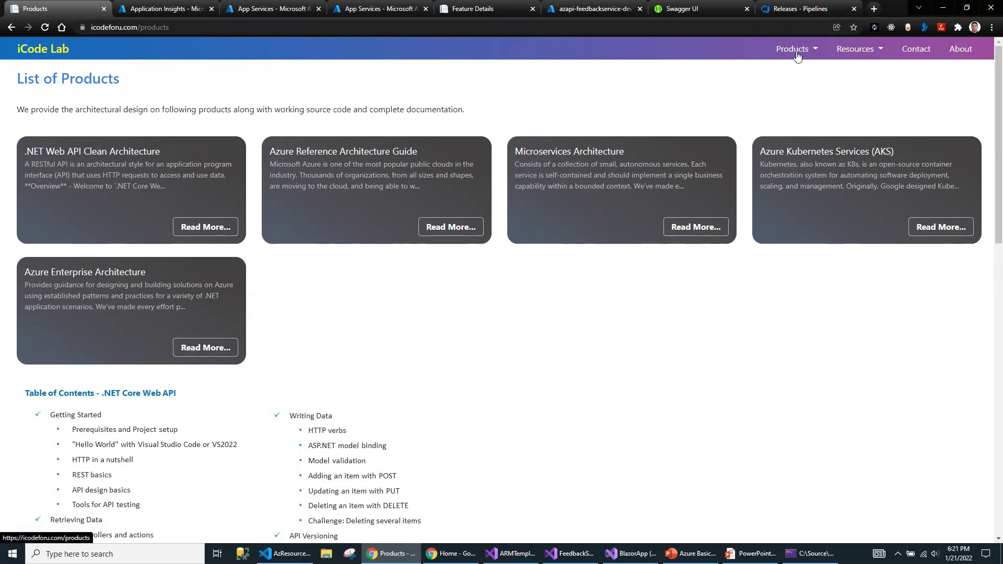
Return to the site's home page and look through the technology stack lists used in the architectures.
click(26, 56)
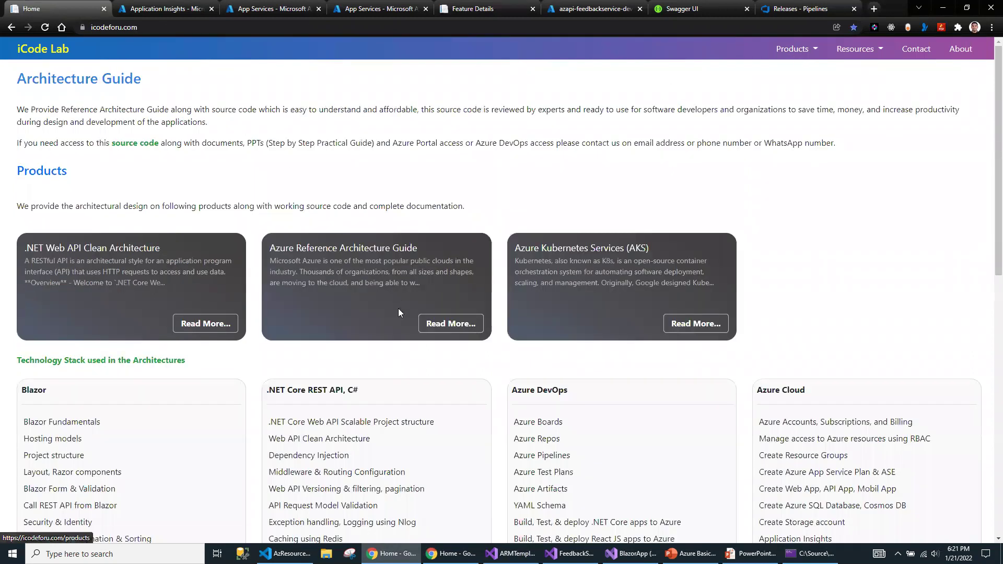
scroll(417, 313, down, 5)
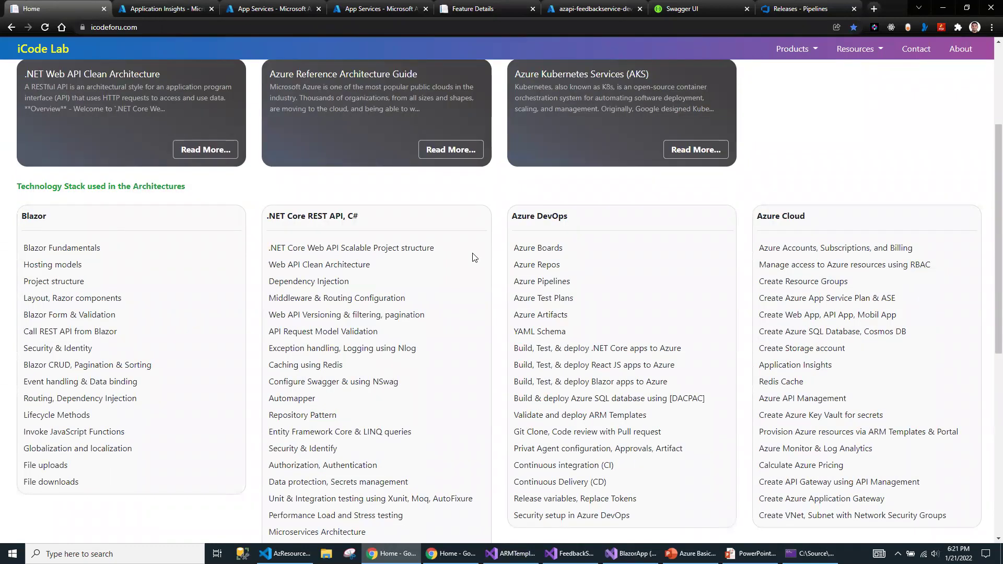
scroll(474, 257, down, 9)
scroll(472, 256, up, 12)
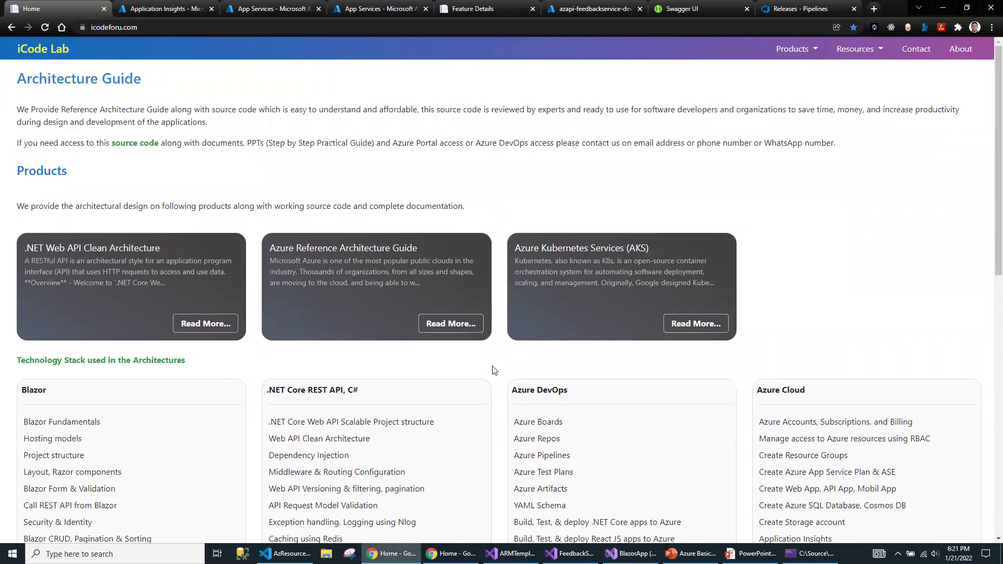
In the local site, open the "Publish website to Azure App Service" guide from Azure Reference Architecture Guide and highlight "Deploy website to App Service using Visual Studio".
click(630, 547)
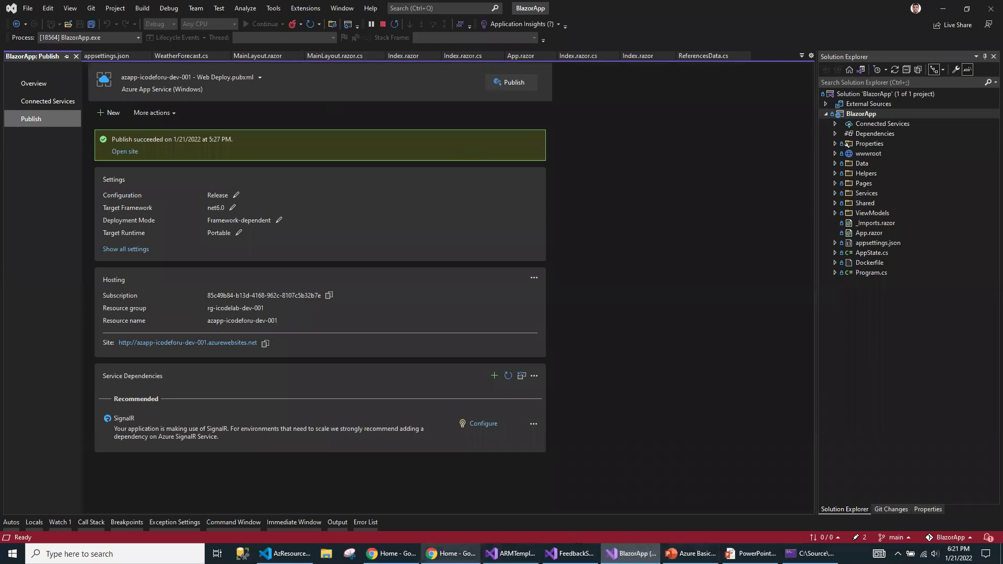
click(450, 553)
click(450, 324)
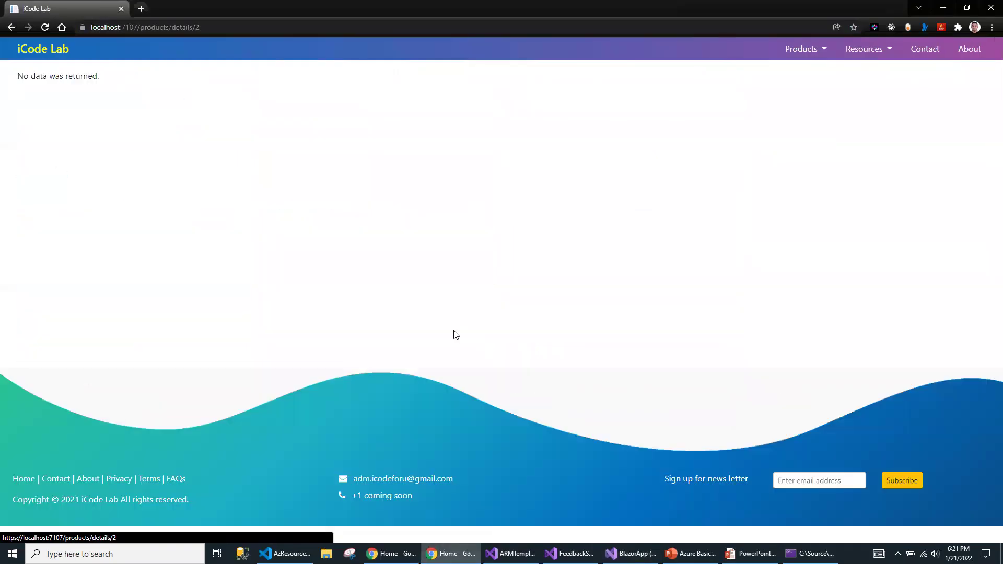
scroll(452, 339, down, 10)
scroll(606, 443, down, 4)
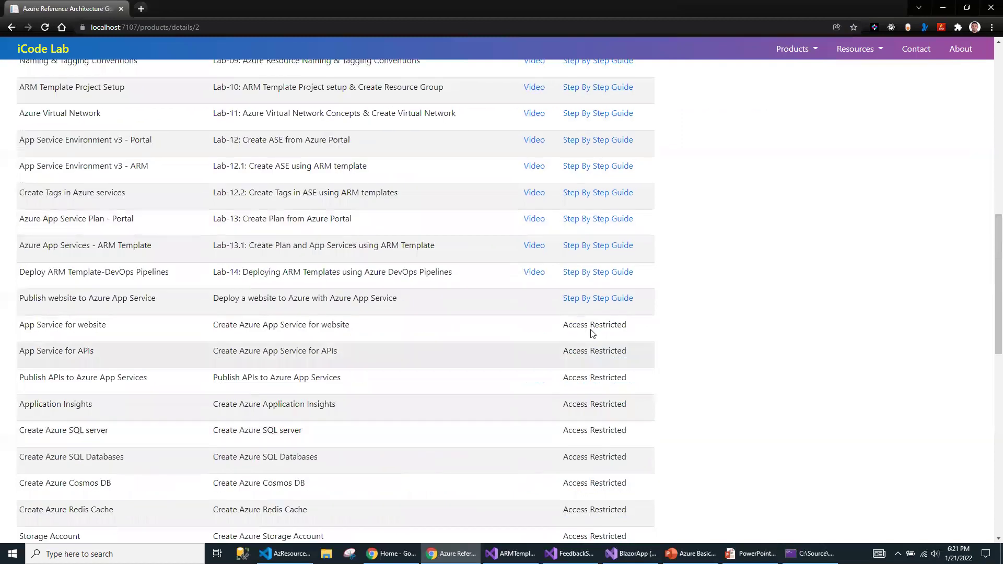
click(596, 297)
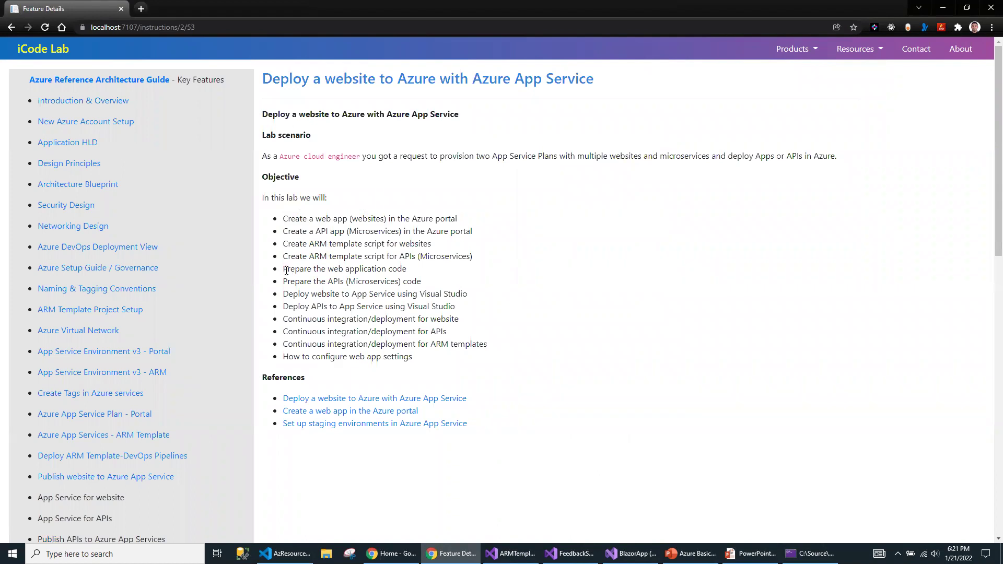
drag(283, 293, 506, 293)
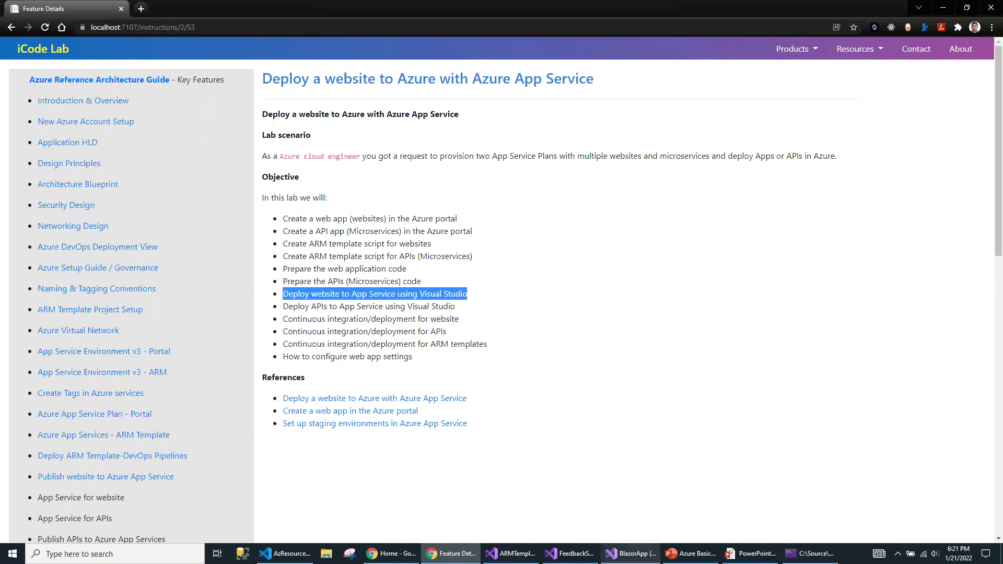
Return to the BlazorApp solution in Visual Studio and stop the debugging session.
click(630, 553)
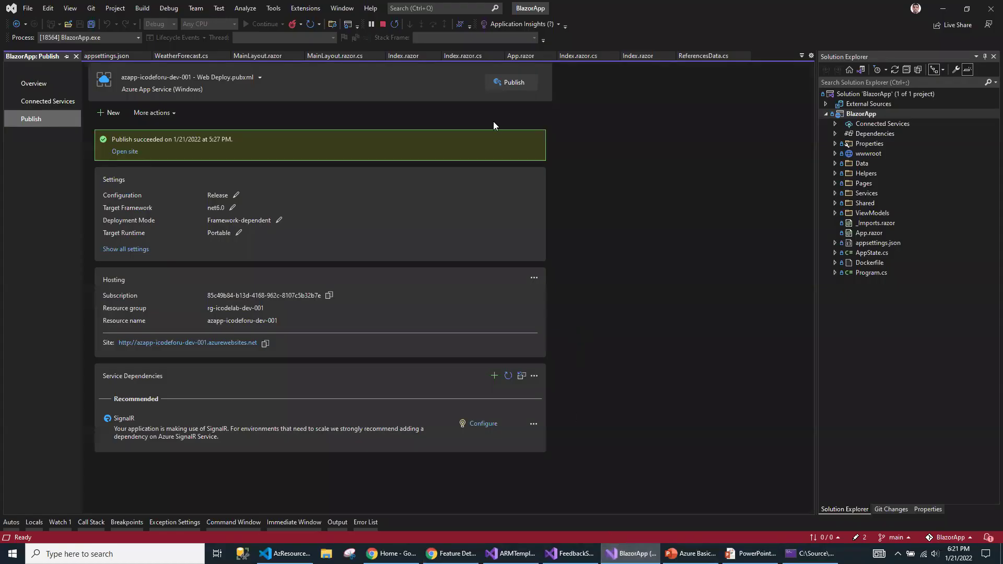
click(382, 24)
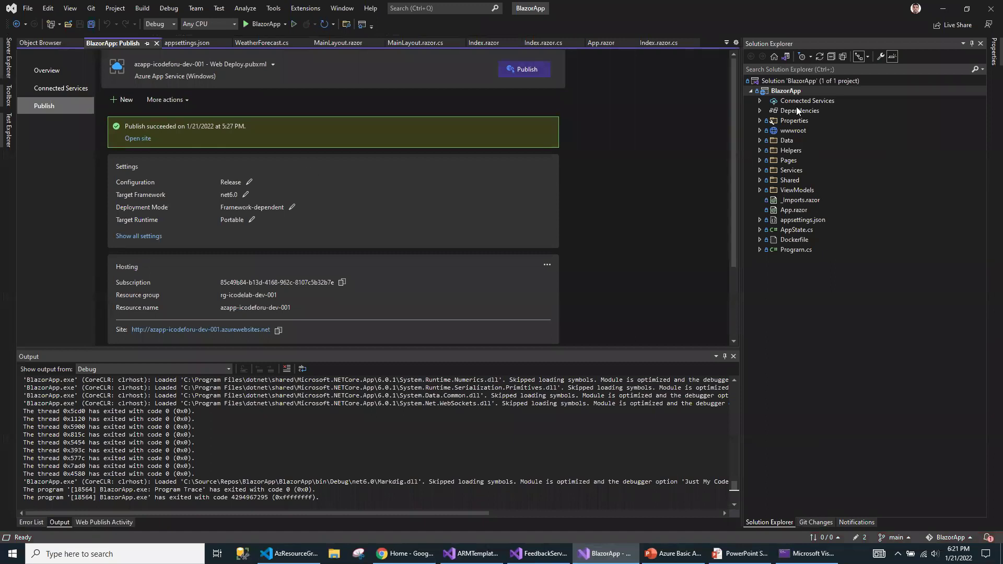
Start a new publish profile for the BlazorApp project, targeting Azure and Azure App Service (Windows).
right_click(783, 93)
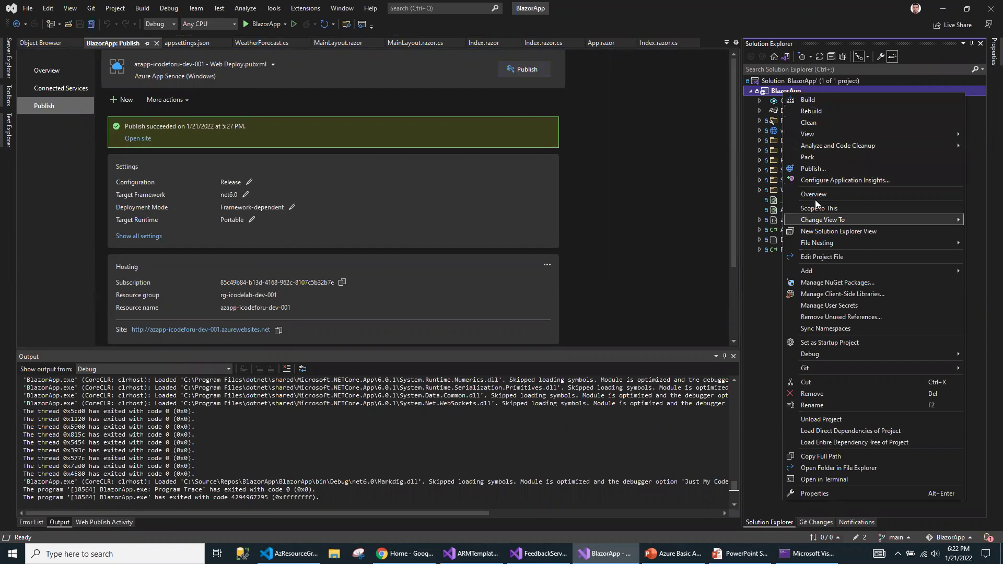
click(810, 168)
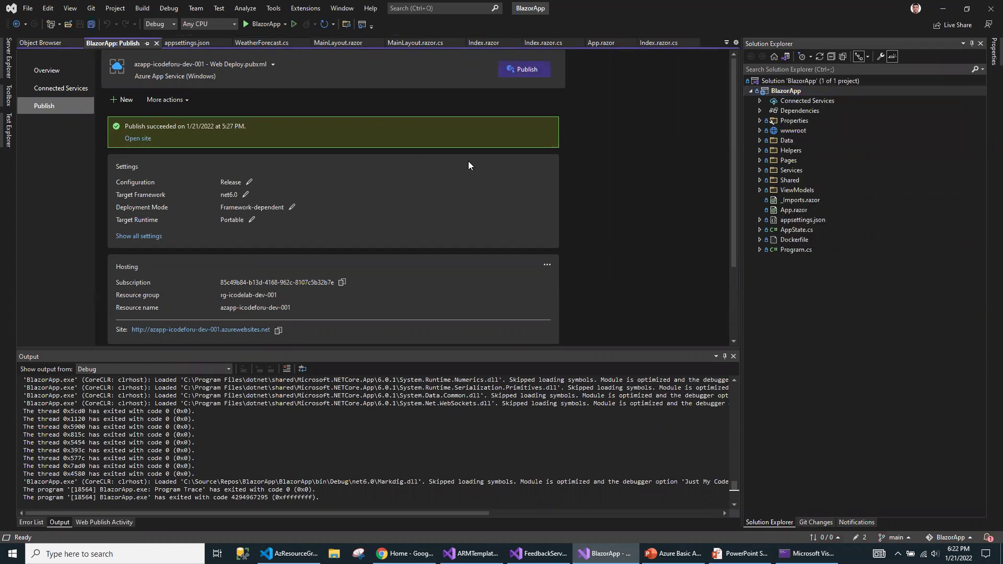
click(128, 100)
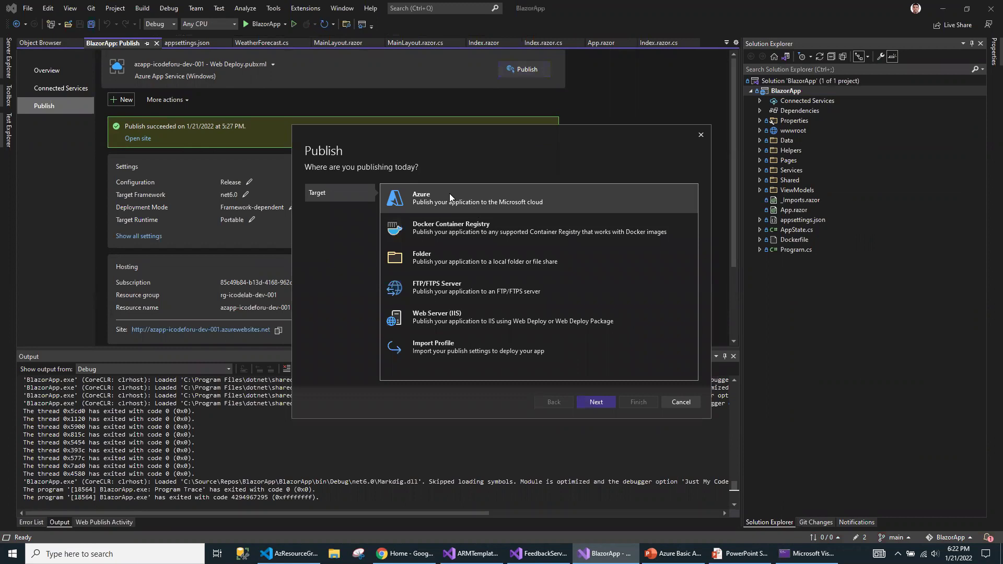
click(597, 401)
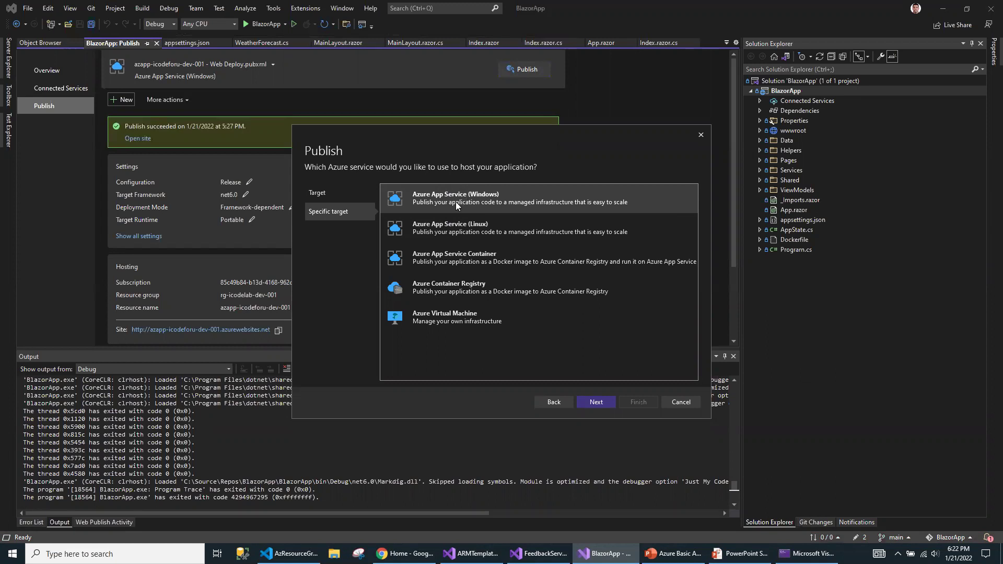
click(593, 400)
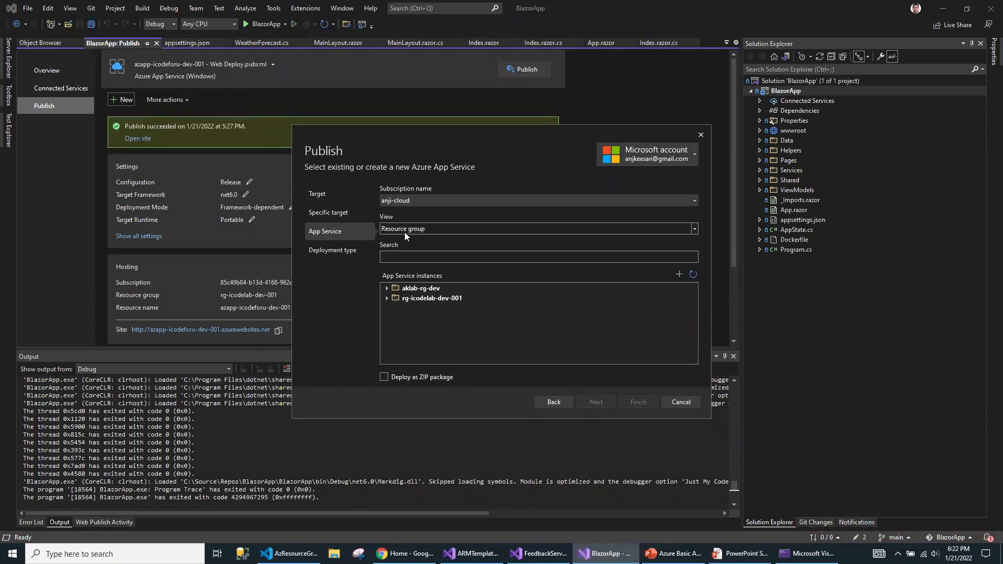
Choose azapp-icodeforu-dev-001 in resource group rg-icodelab-dev-001 as the App Service instance and finish the profile with the Publish (generates pubxml file) deployment type.
click(443, 228)
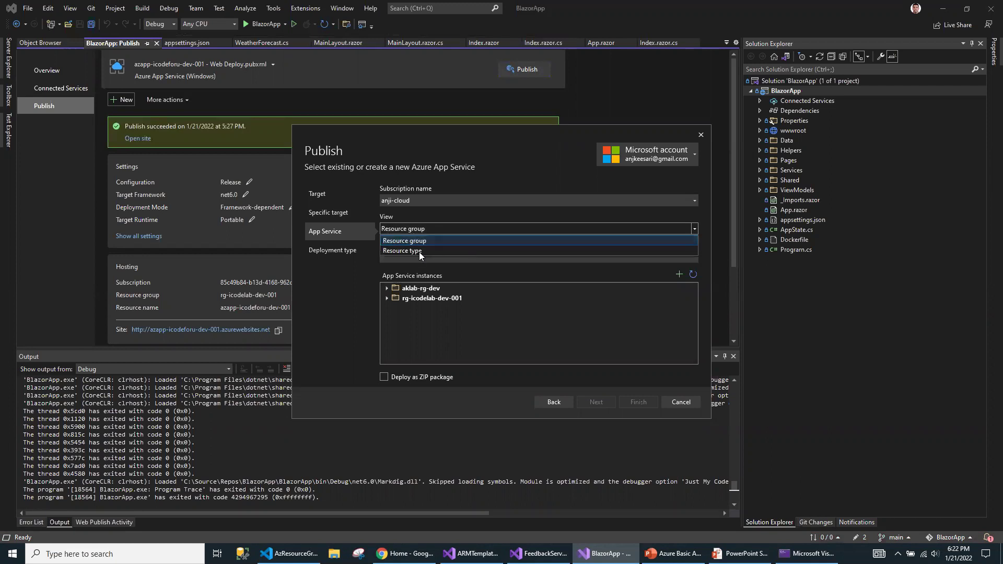
click(343, 273)
click(385, 298)
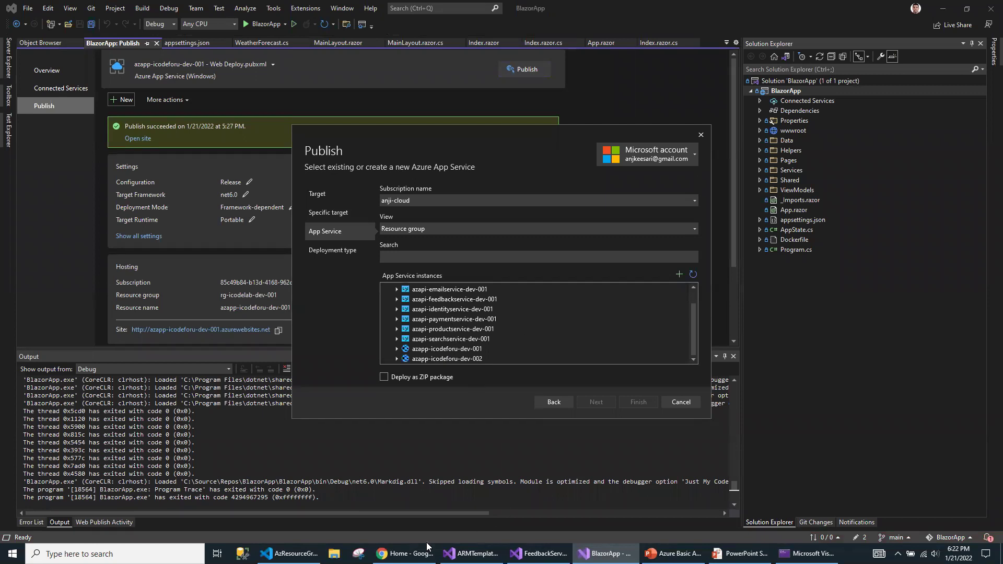
mouse_move(288, 553)
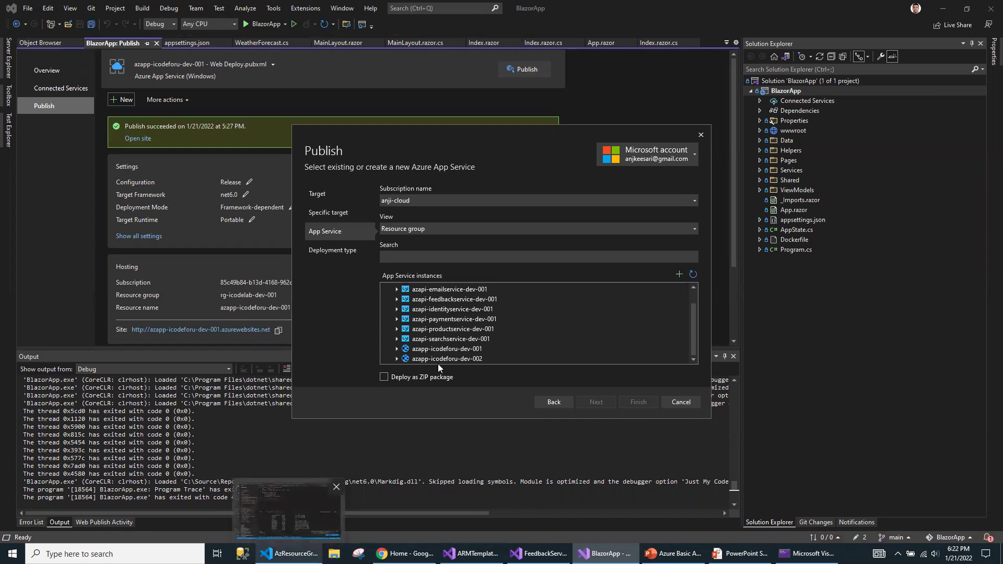
click(449, 301)
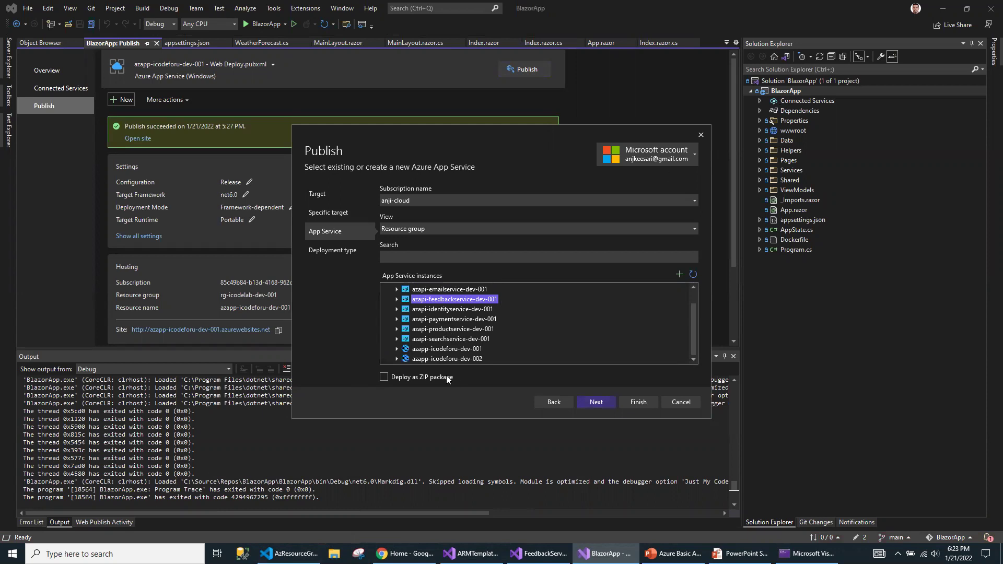
click(463, 349)
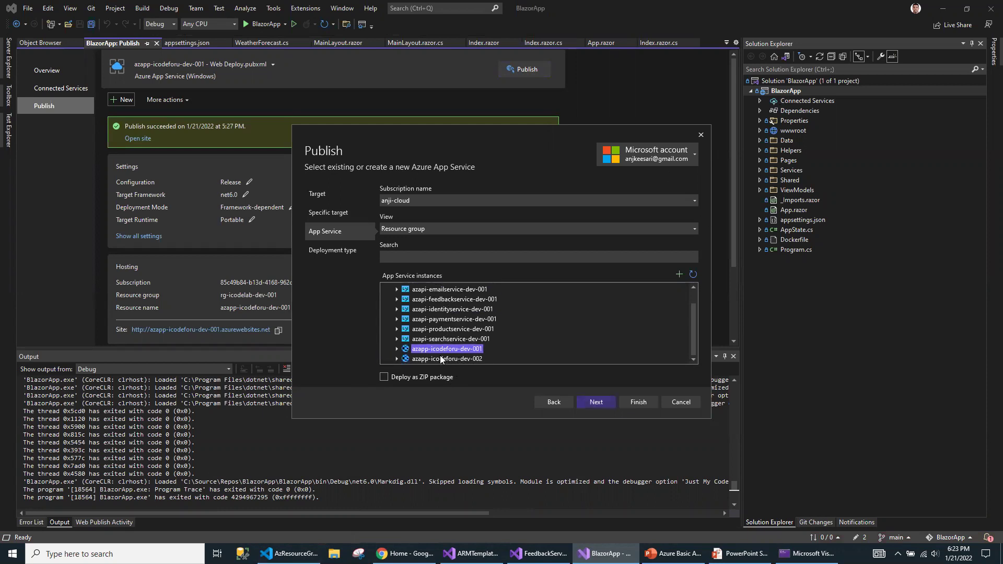
click(593, 402)
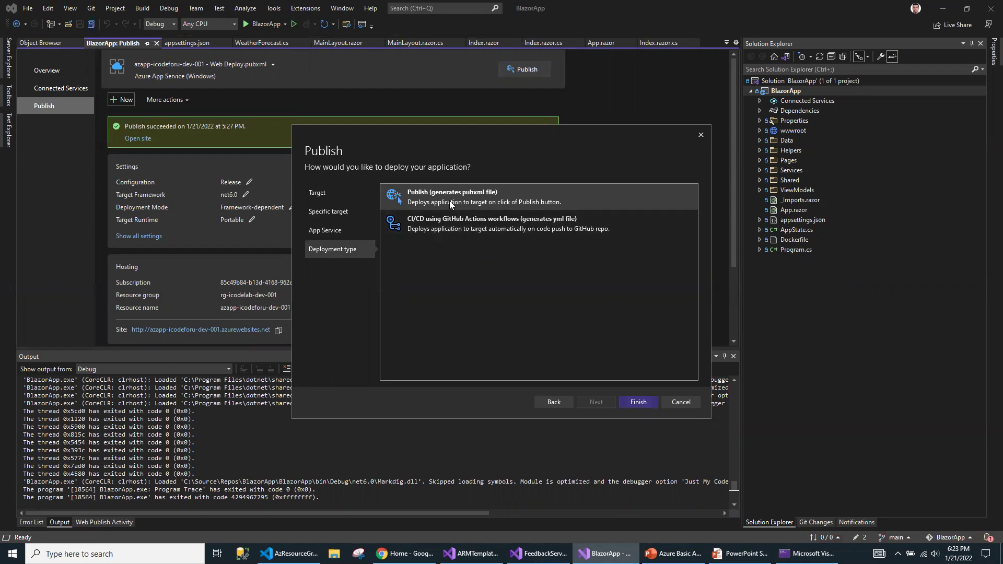
click(637, 403)
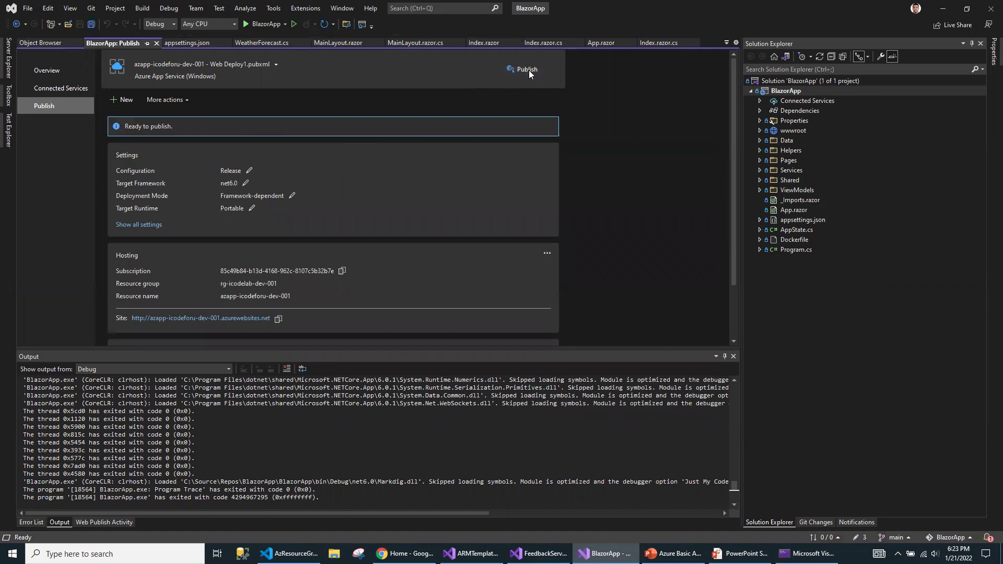
Publish BlazorApp to Azure App Service with the new profile and look through the build and publish output.
click(528, 69)
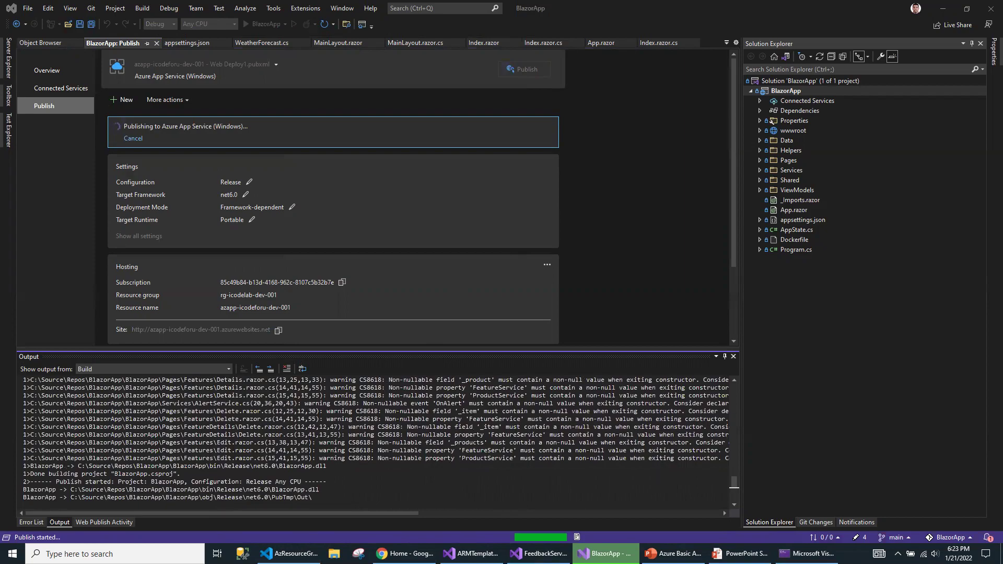
click(251, 442)
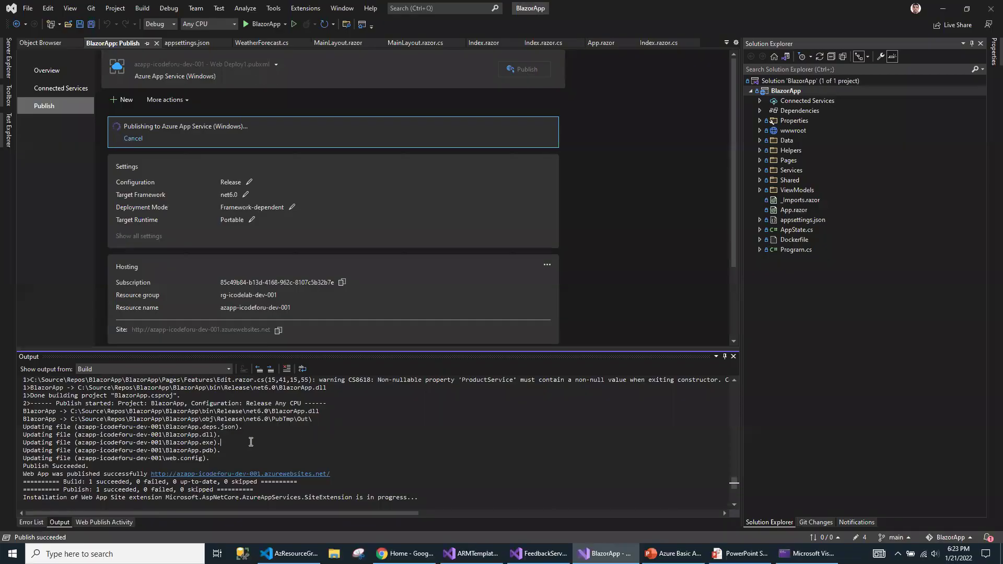
scroll(250, 442, up, 2)
scroll(250, 442, down, 5)
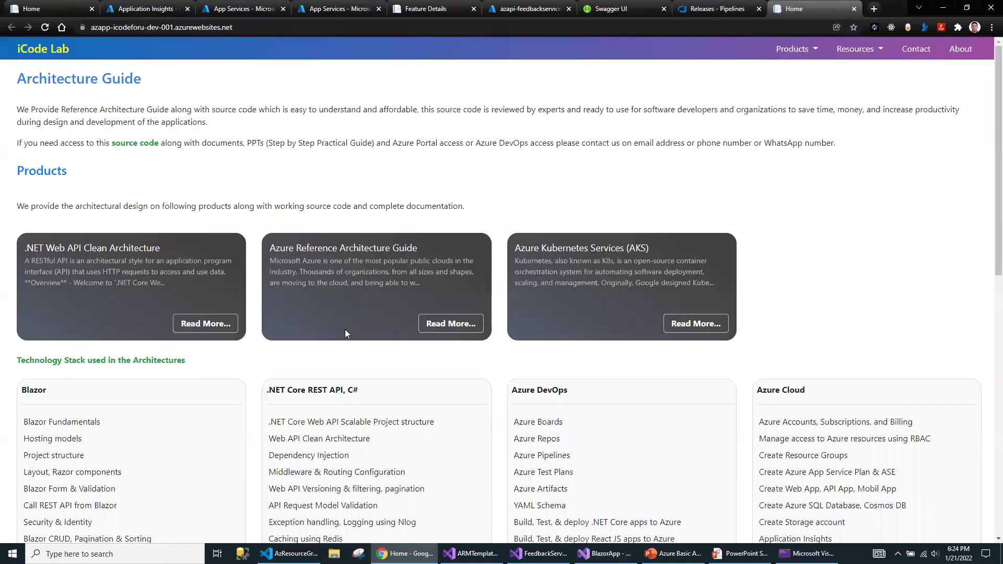
On the deployed site, highlight the web address and open the "Deploy a website to Azure with Azure App Service" guide from Azure Reference Architecture Guide.
key(ctrl+l)
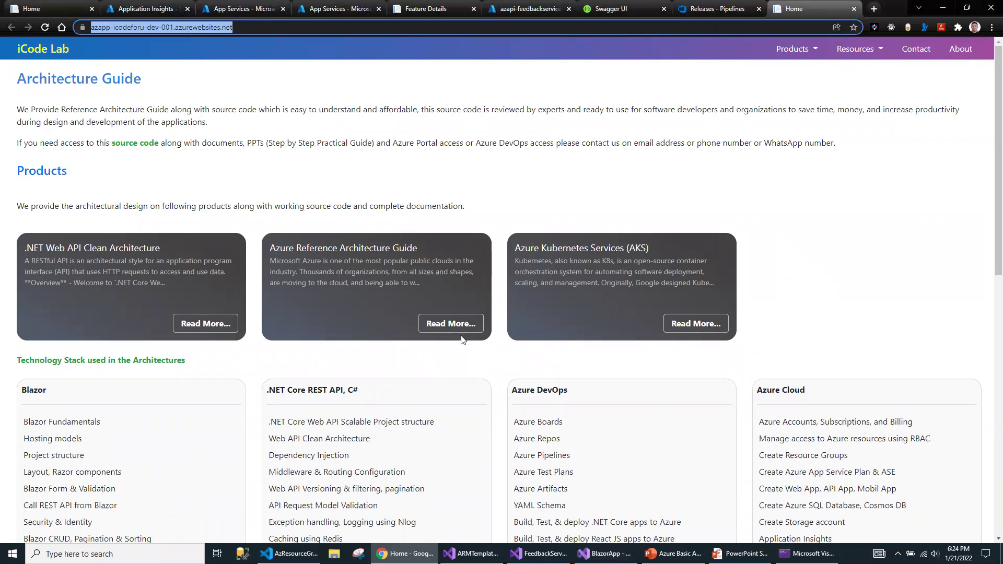
click(440, 324)
scroll(640, 441, down, 7)
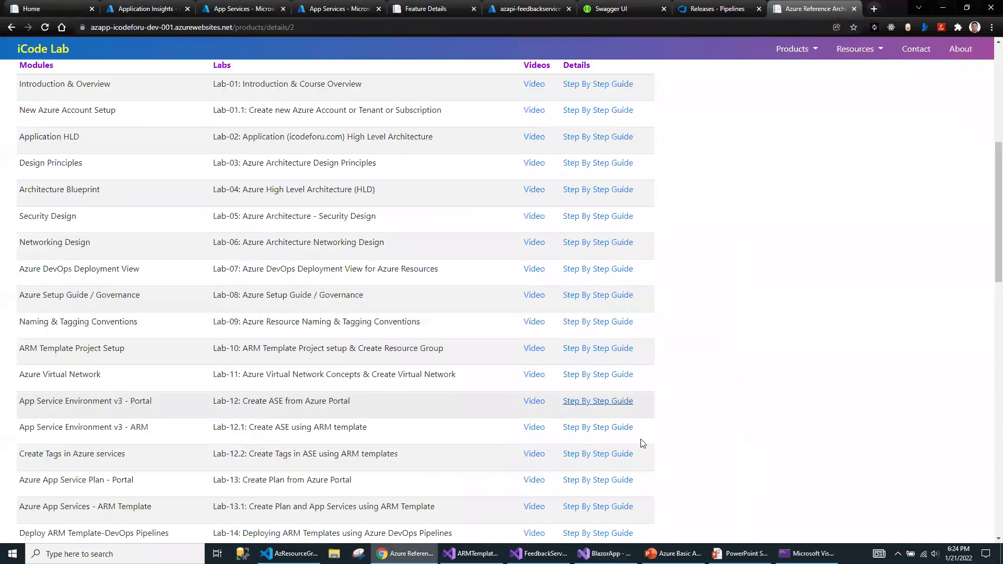
click(589, 474)
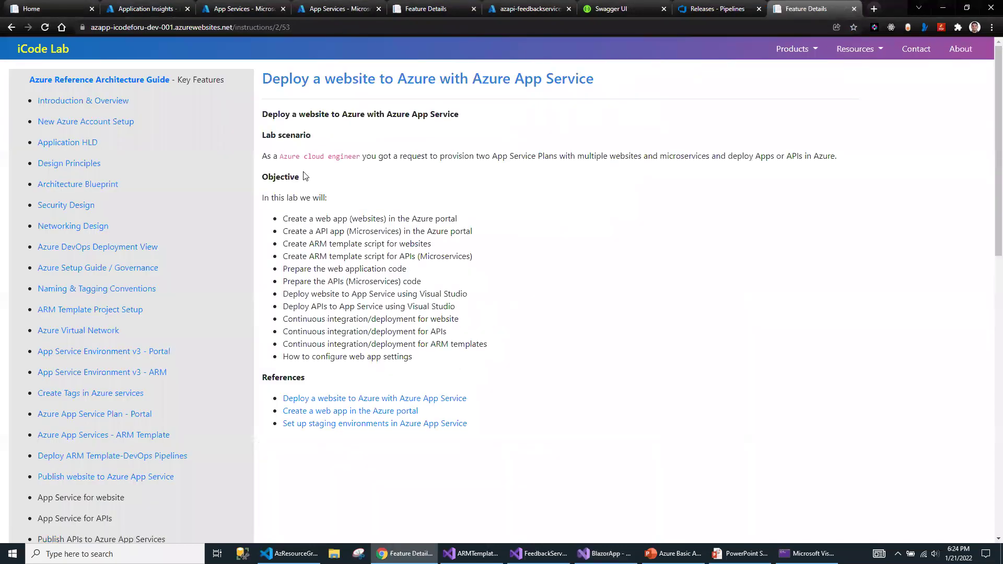
Show the Application Insights list in the Azure portal, azuredeploy.parameters.dev.json in Visual Studio's ARMTemplates solution, and the deployment script in Visual Studio Code.
mouse_move(605, 553)
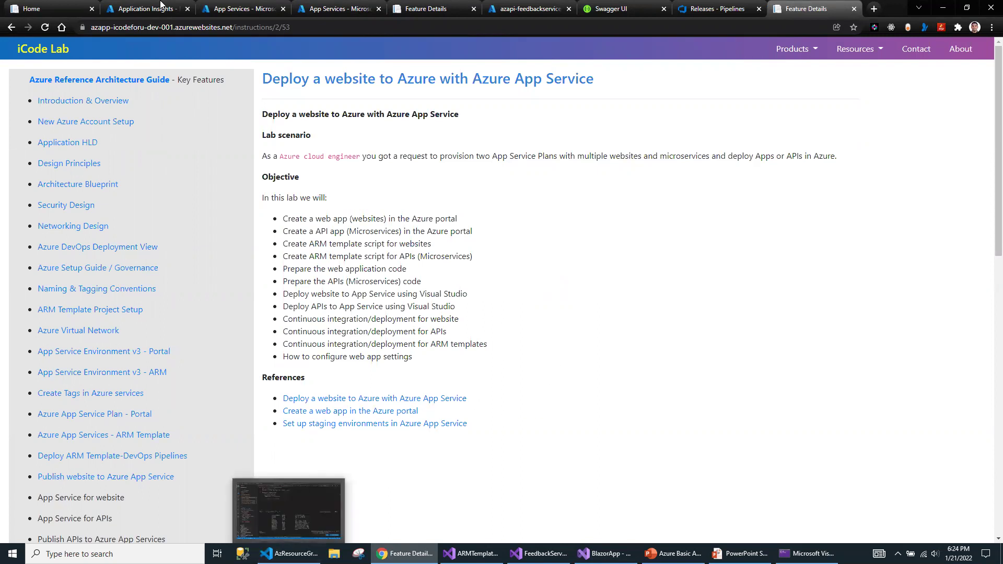
click(143, 9)
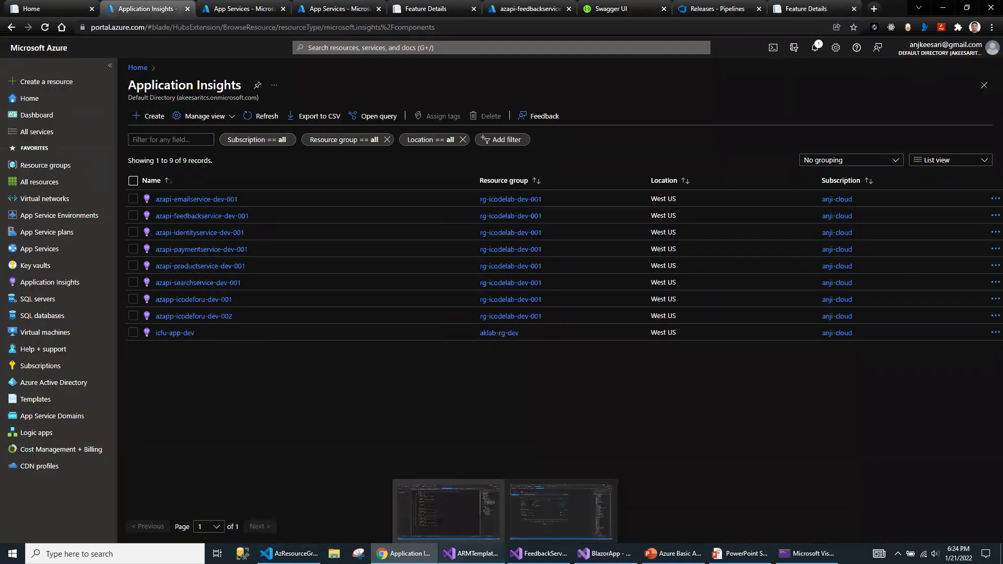
click(470, 553)
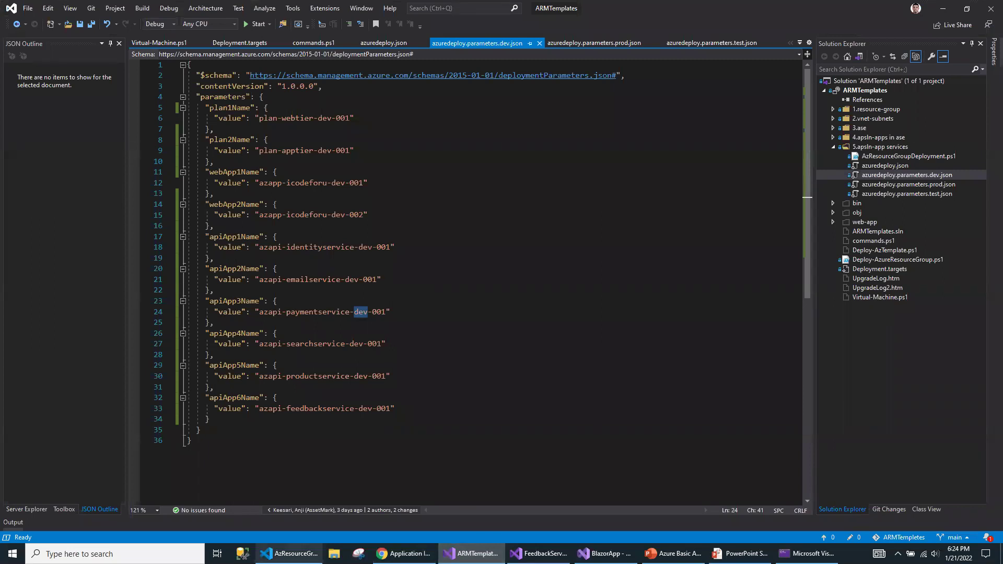
double_click(885, 166)
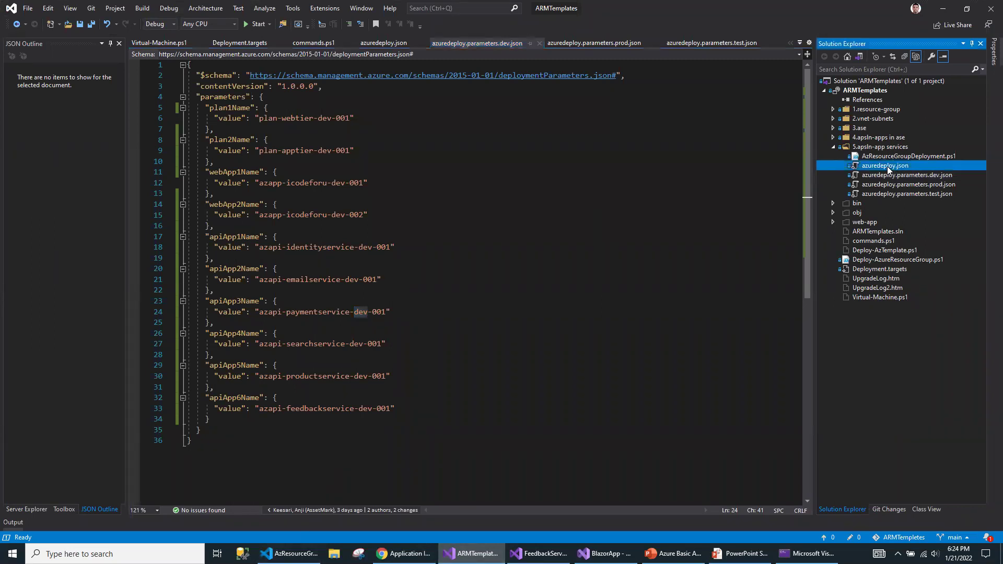
double_click(886, 176)
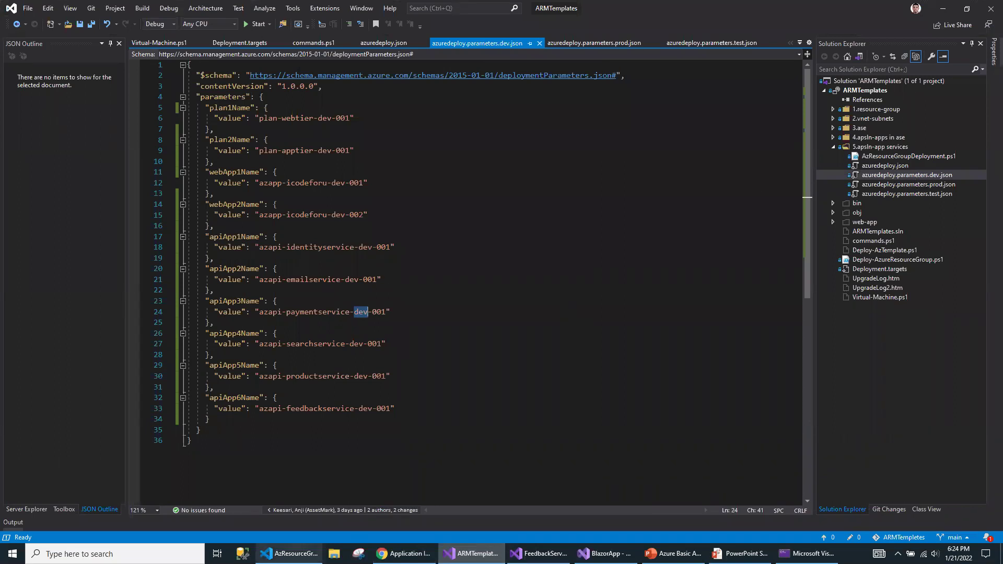
mouse_move(290, 554)
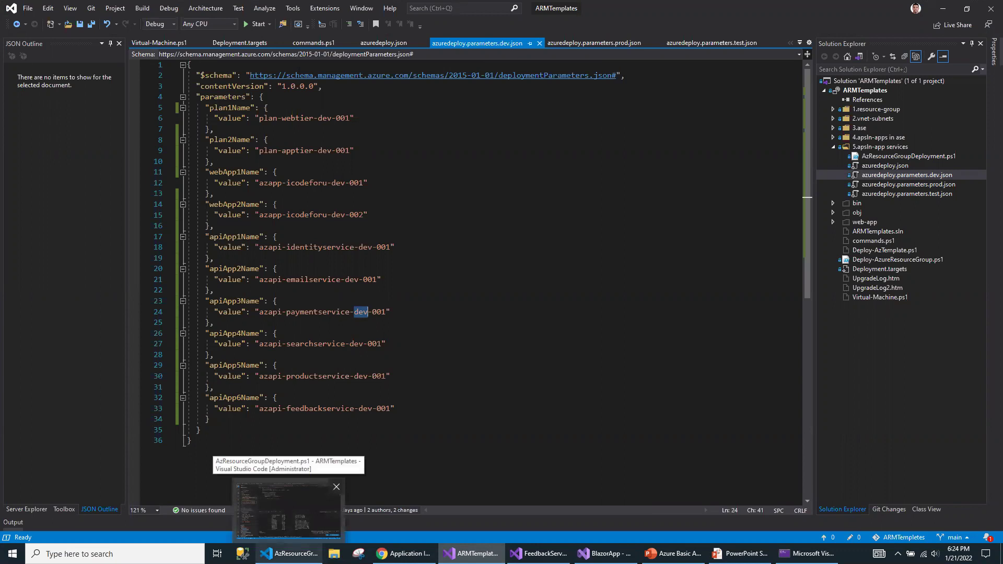
click(291, 553)
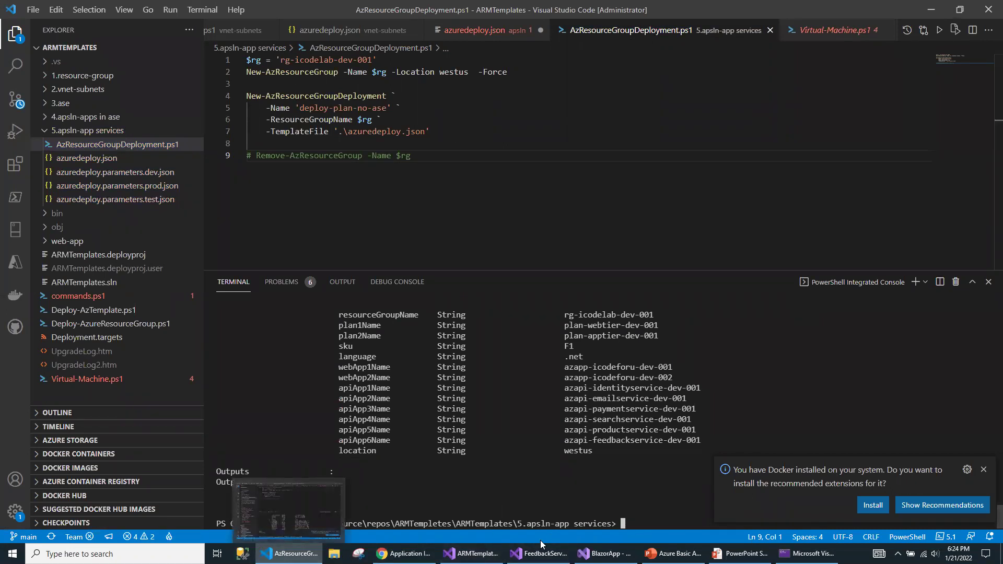
Return to the ARMTemplates solution in Visual Studio and open the project's deployment dialog for resource group rg-icodelab-dev-001.
mouse_move(472, 554)
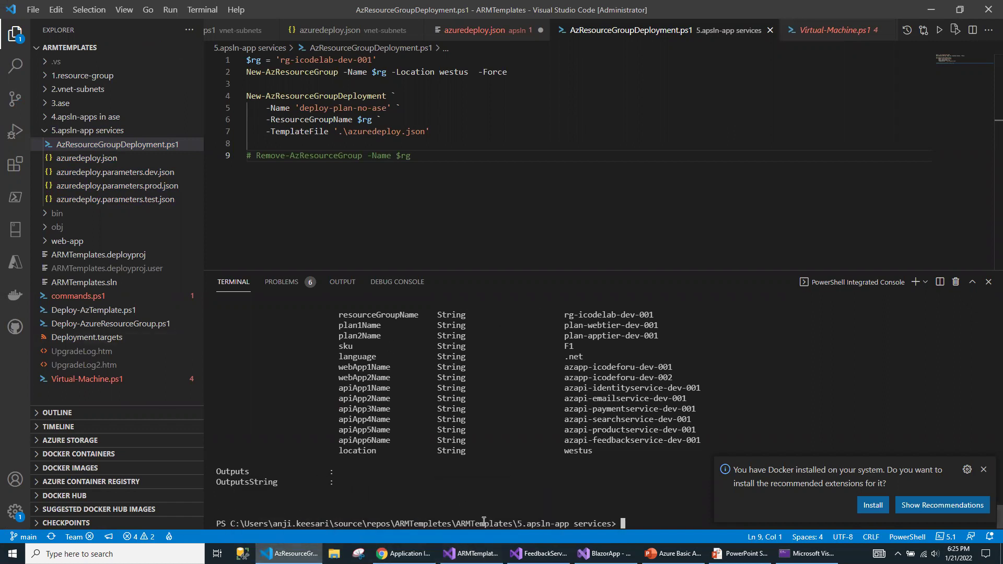
click(472, 553)
right_click(861, 90)
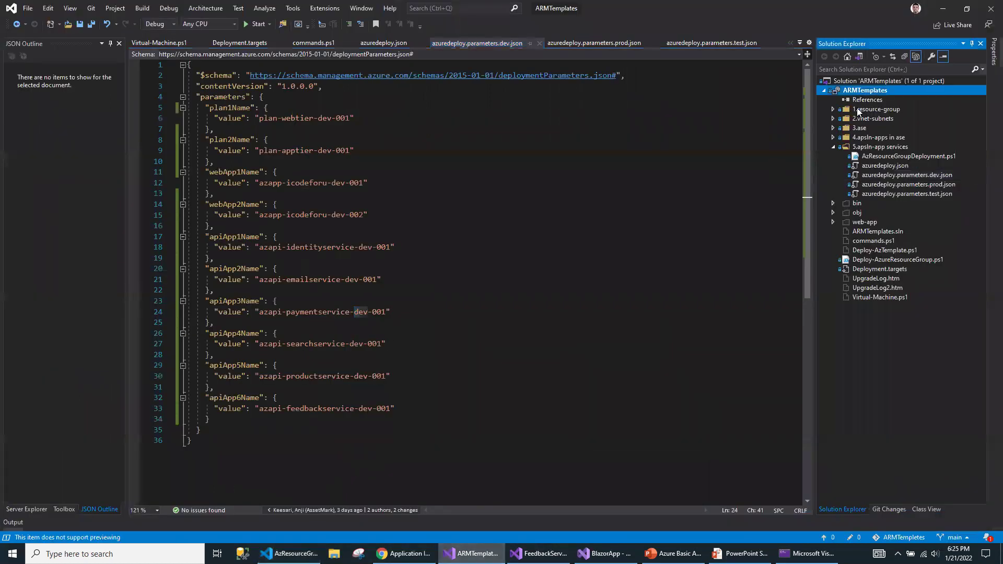
mouse_move(834, 98)
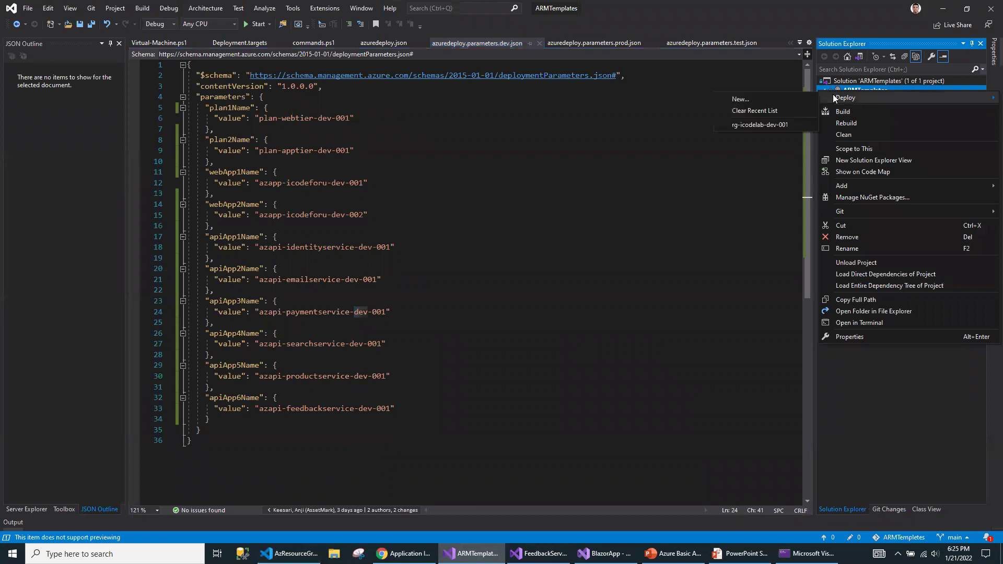
click(760, 124)
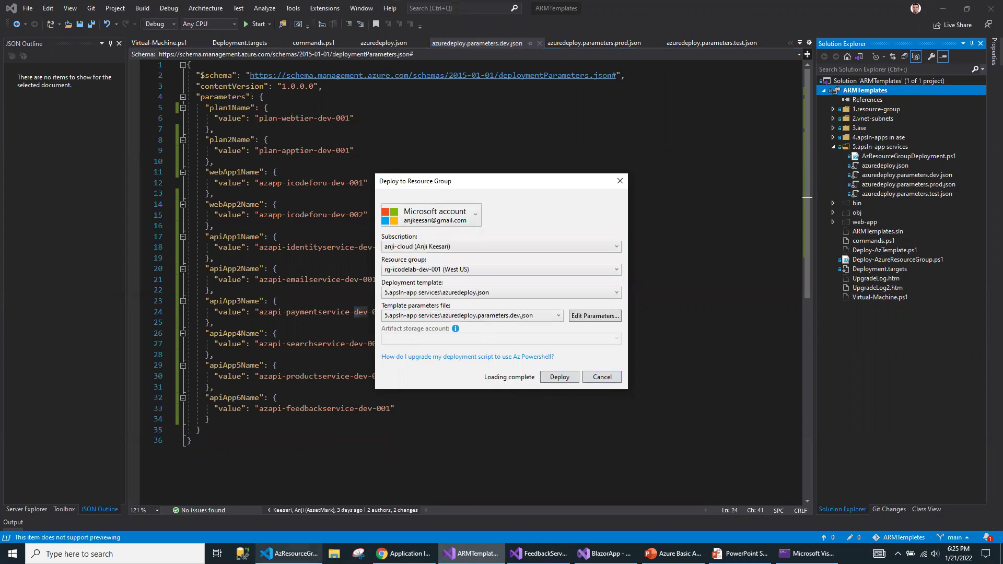
In Visual Studio Code, highlight the New-AzResourceGroup line and the New-AzResourceGroupDeployment command with its azuredeploy.json template file in AzResourceGroupDeployment.ps1.
click(290, 554)
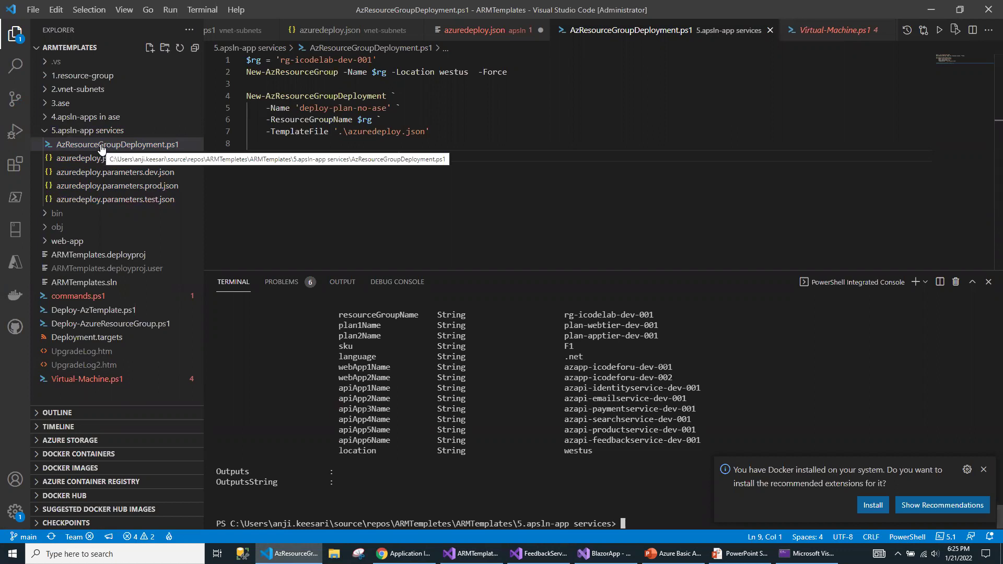
click(335, 96)
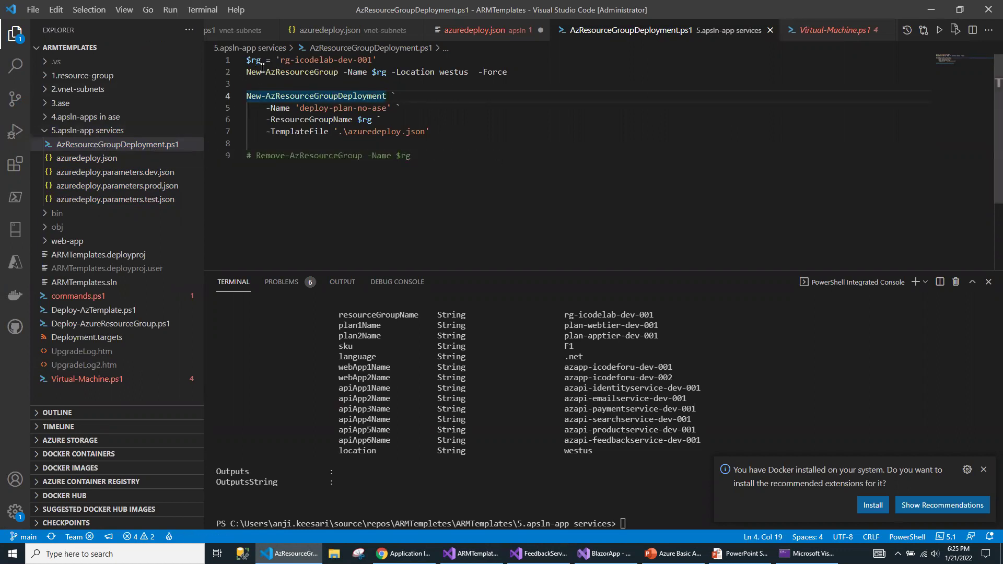
drag(246, 96, 384, 99)
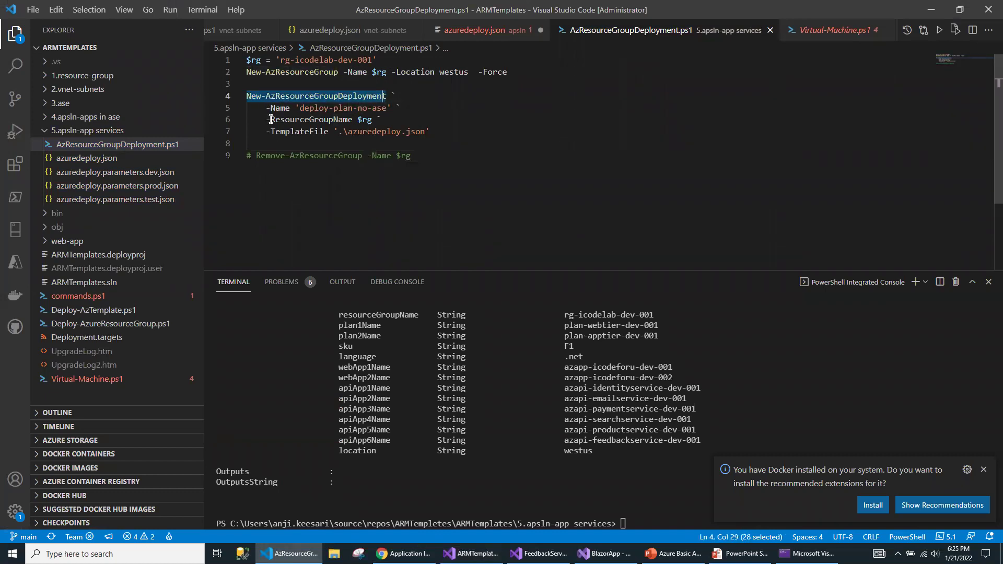
drag(347, 132, 436, 131)
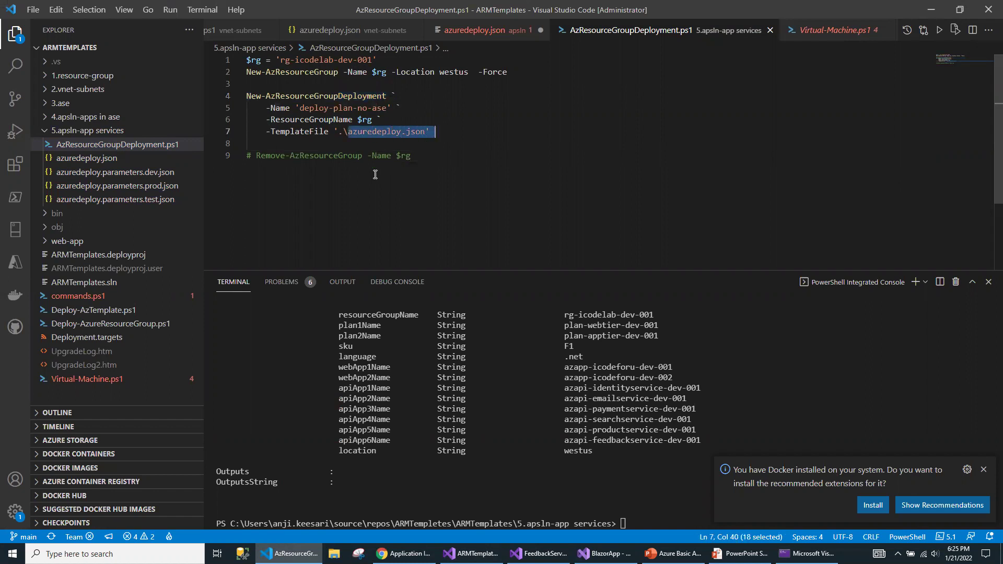
drag(247, 72, 514, 71)
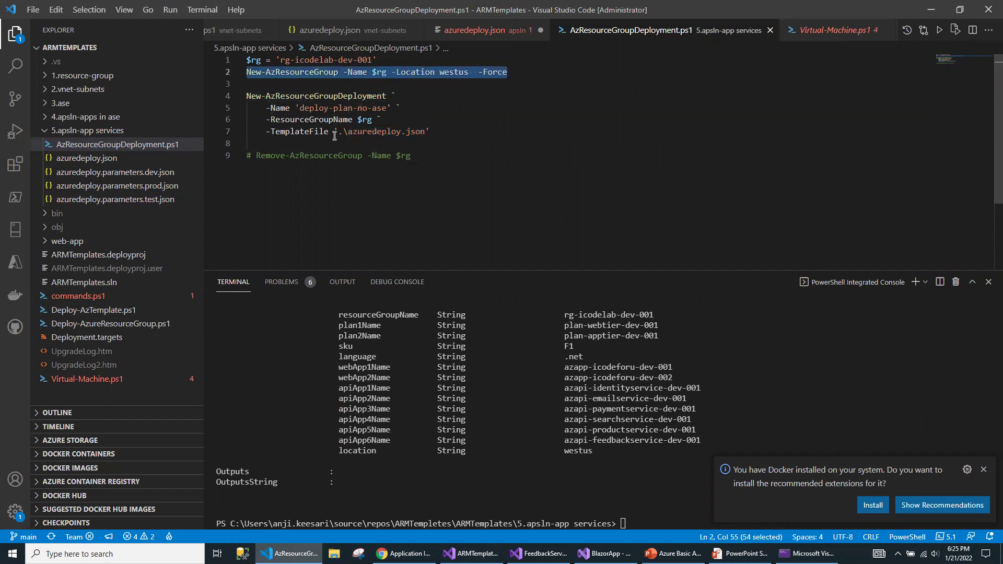
drag(248, 96, 438, 140)
click(519, 412)
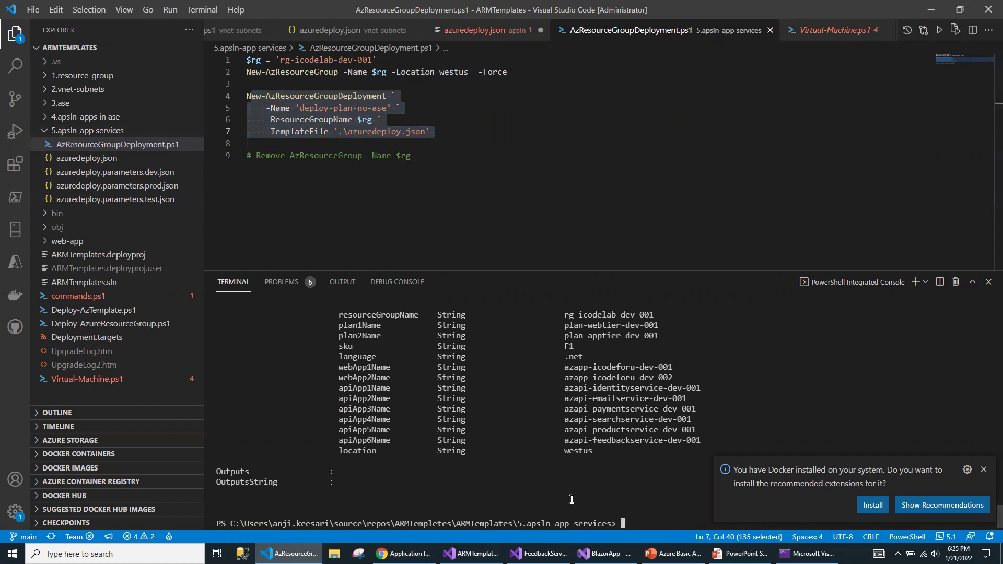
Dismiss the Docker extension notification and run .\AzResourceGroupDeployment.ps1 in the 5.apsln-app services folder.
click(984, 469)
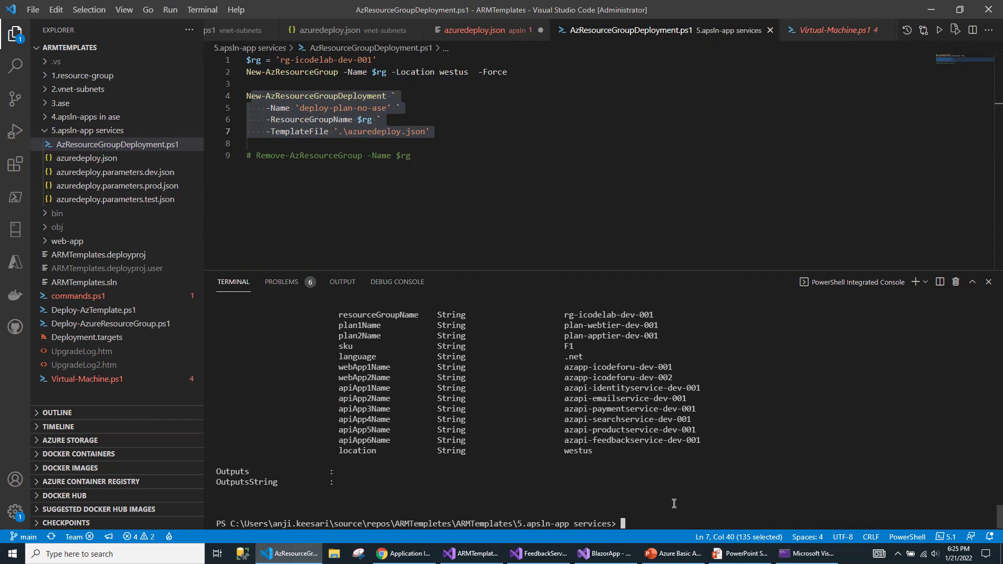
text(.\AzResourceGroupDeployment.ps1)
key(Return)
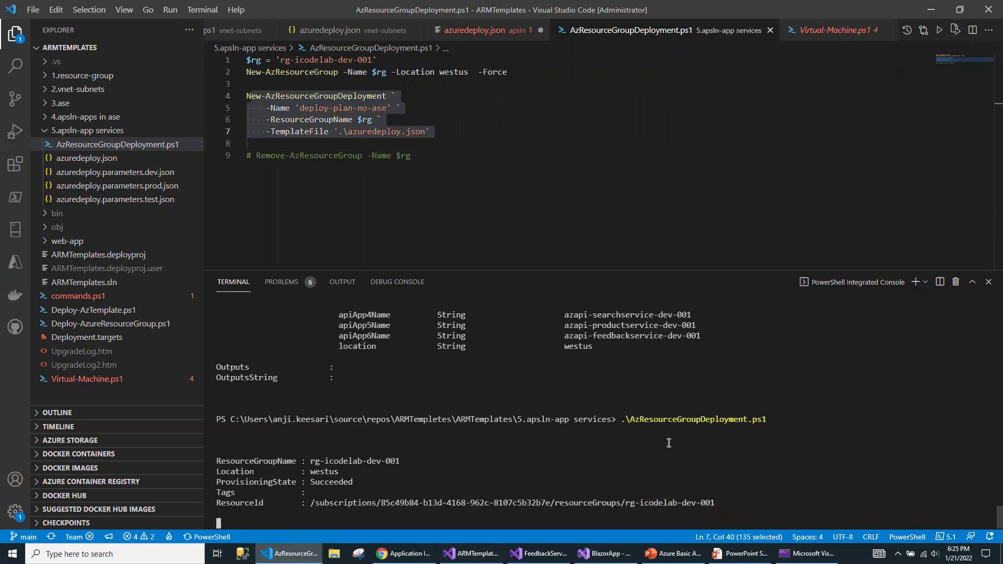
Open azuredeploy.json from 5.apsln-app services, review its parameters and resources, and check the deployment script's terminal output.
click(99, 158)
scroll(446, 195, down, 17)
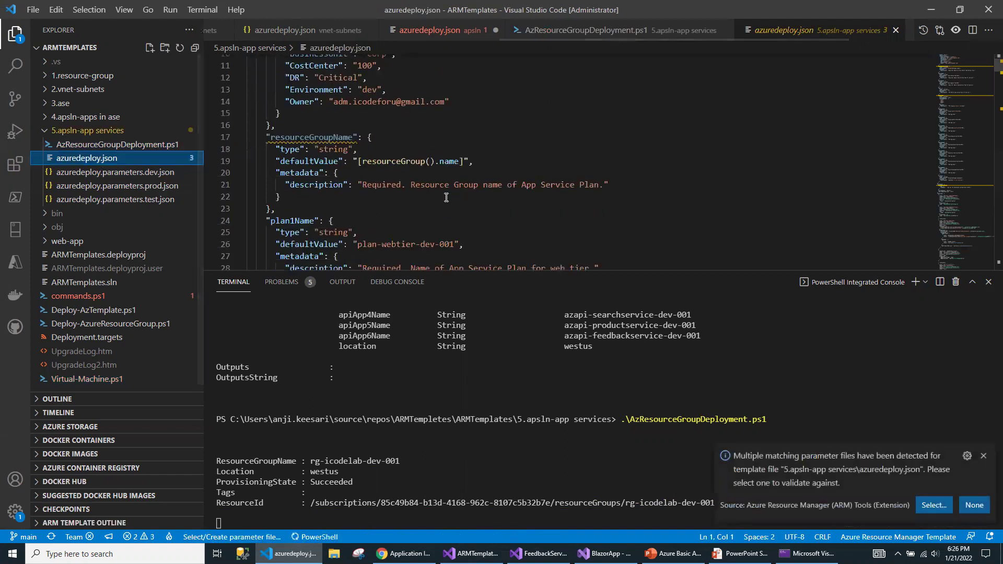
scroll(446, 198, down, 20)
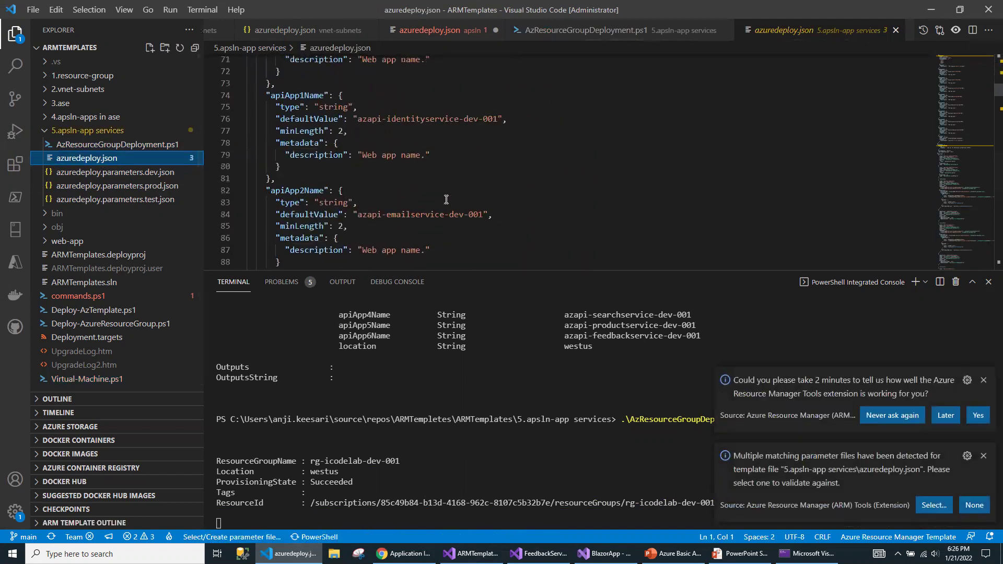
scroll(446, 202, down, 20)
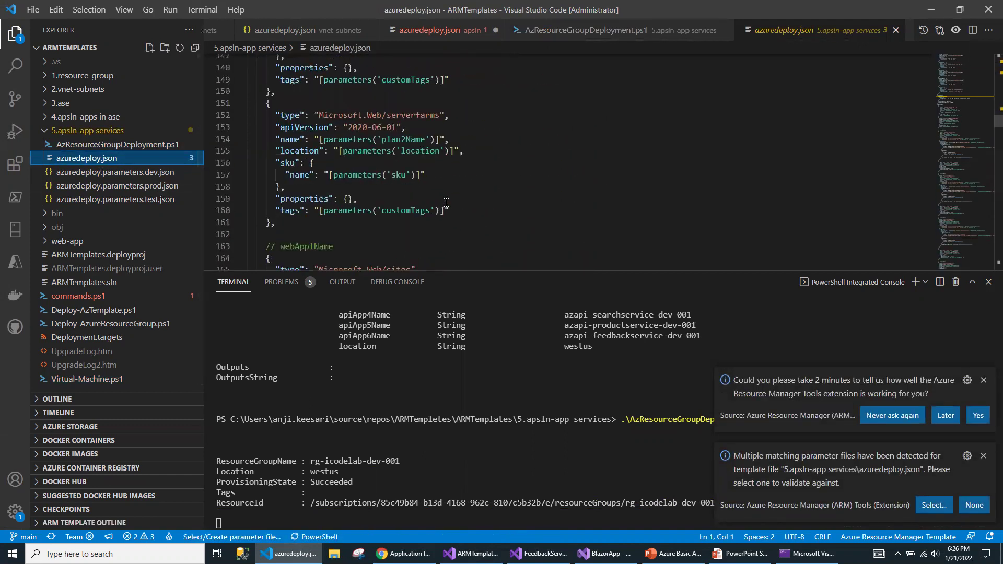
click(983, 379)
click(983, 456)
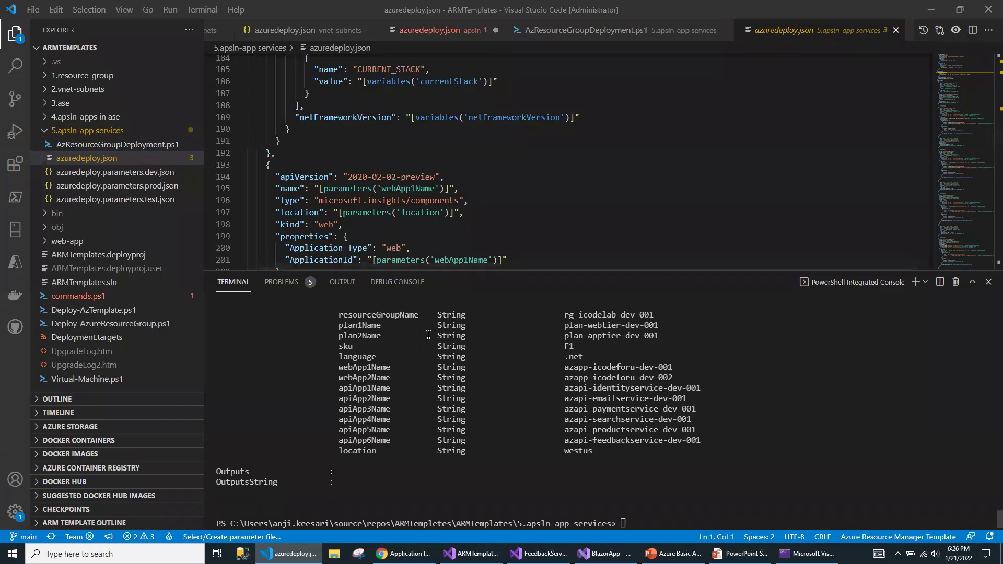
scroll(402, 418, up, 5)
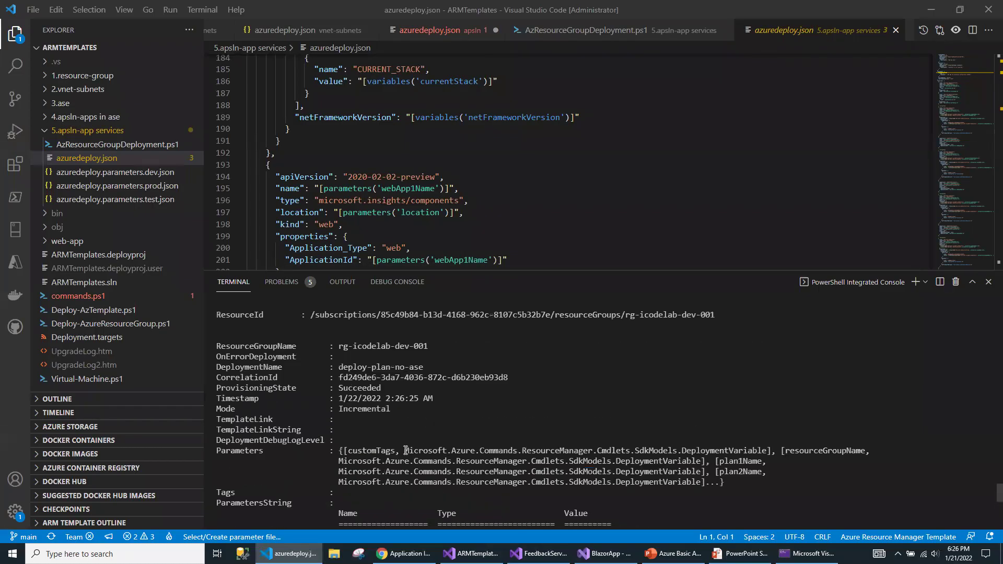
scroll(405, 451, down, 5)
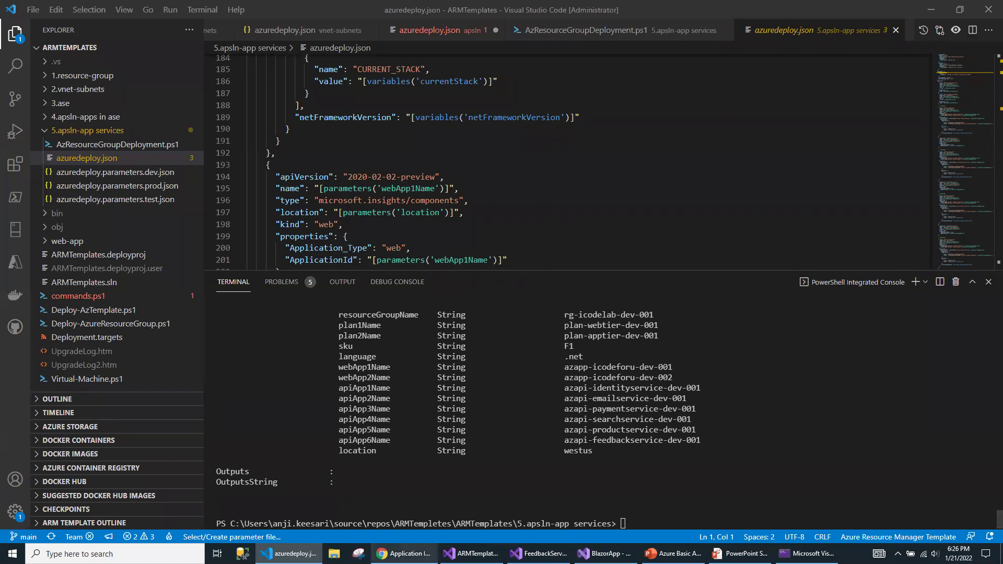
In the Azure portal, inspect the App Service plans plan-apptier-dev-001 and plan-webtier-dev-001, and show the Application Insights list.
click(403, 553)
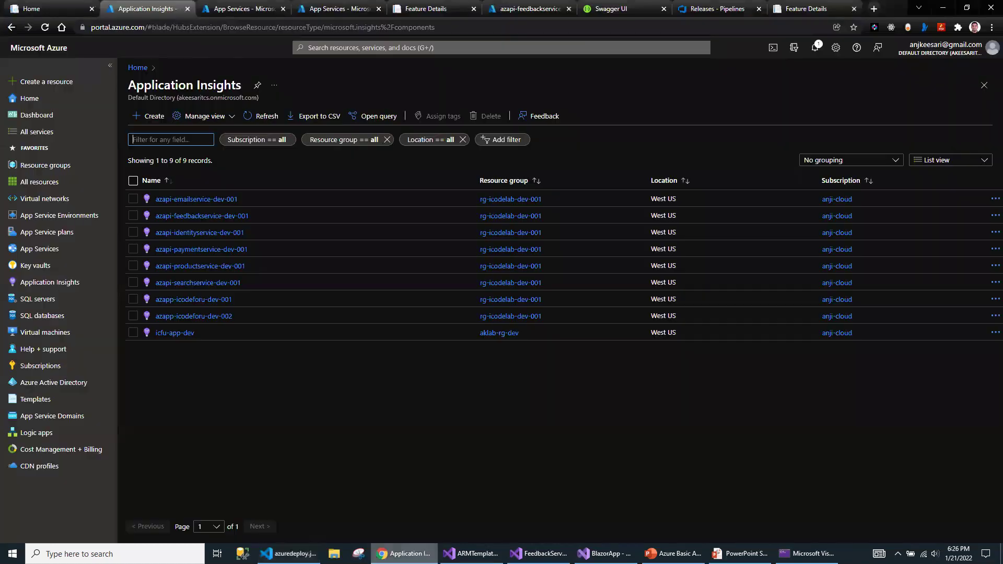
click(46, 232)
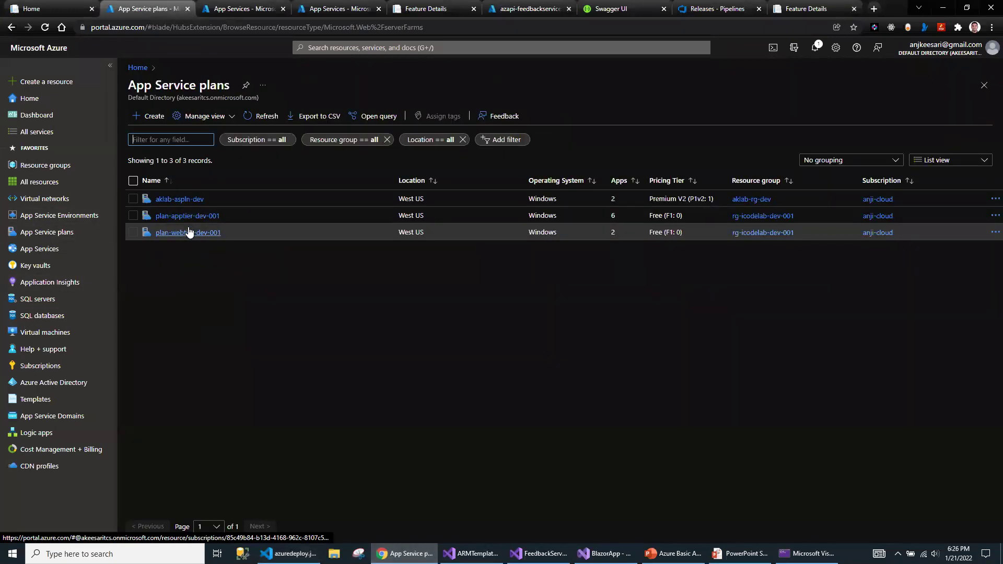
click(180, 216)
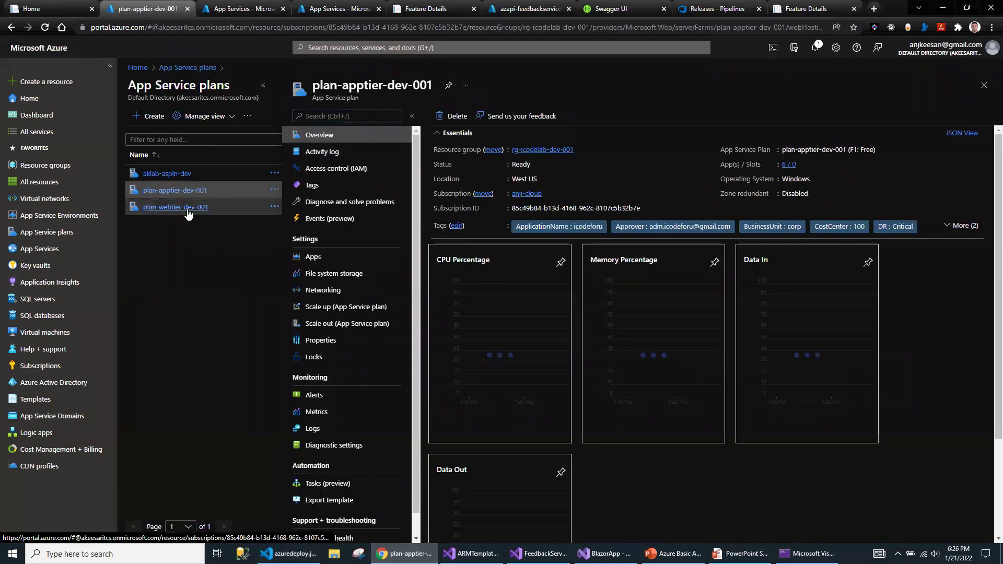
click(187, 209)
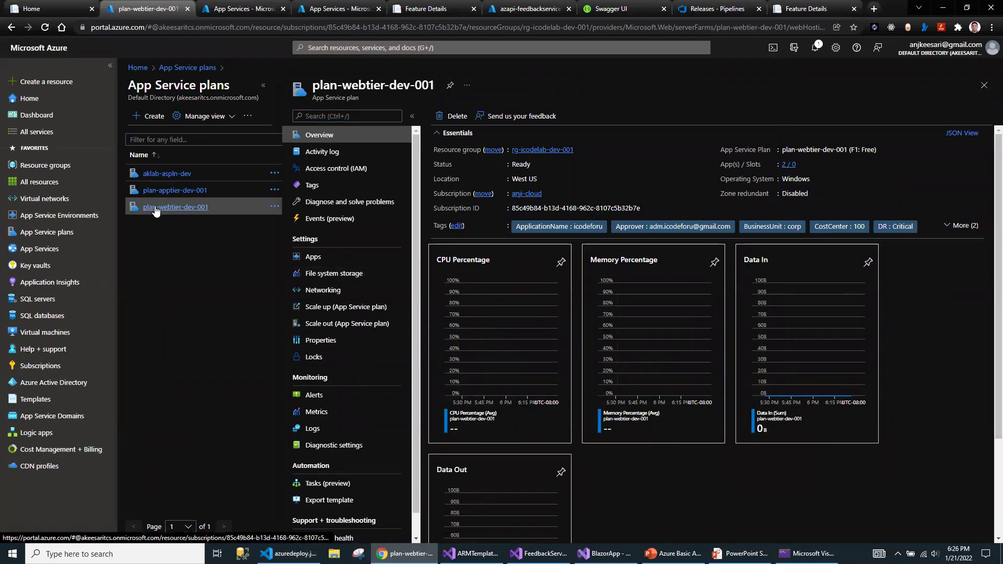
click(175, 191)
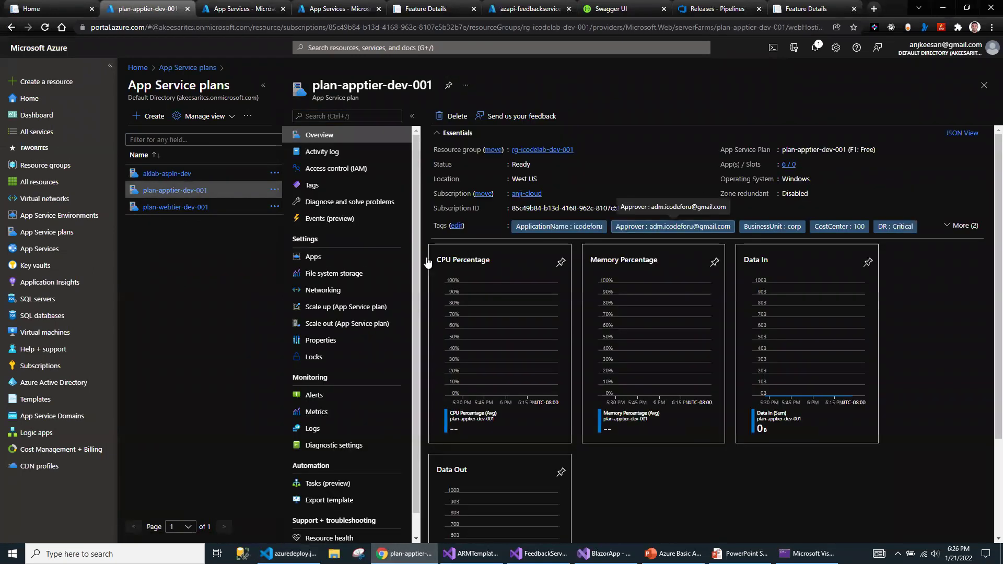
click(28, 285)
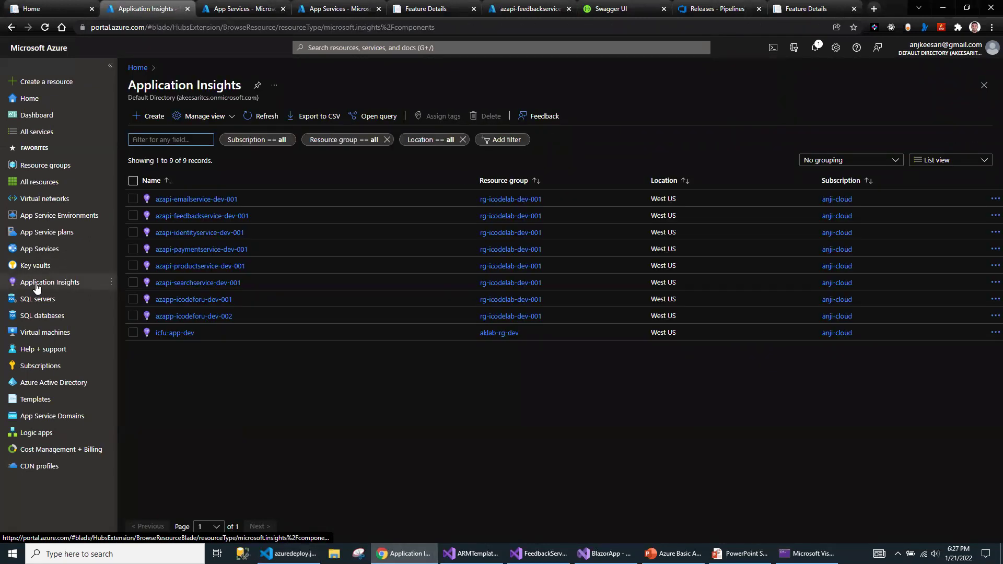
On the iCode Lab site, open the "Publish website to Azure App Service" step-by-step guide from the Azure Reference Architecture Guide.
mouse_move(472, 554)
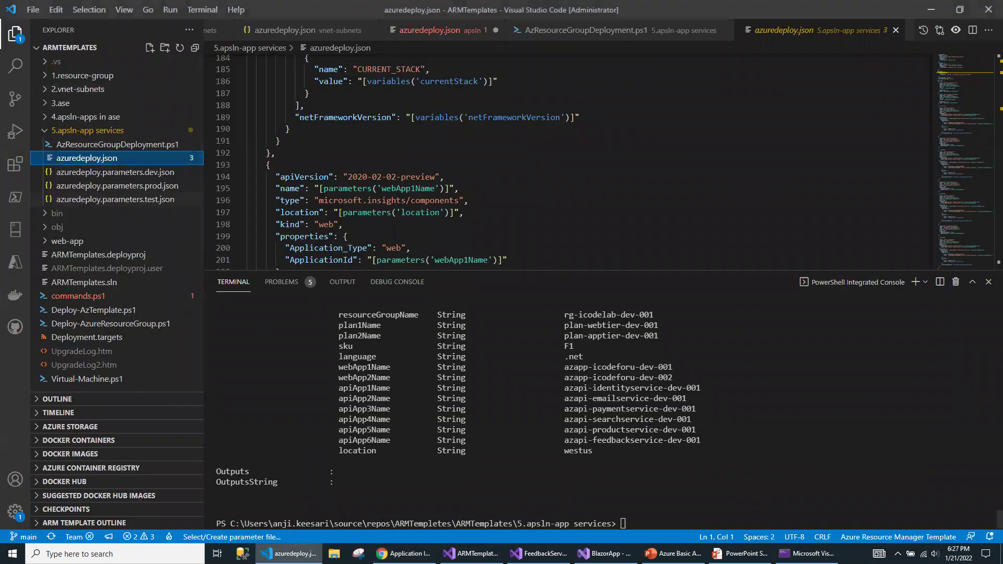
click(402, 554)
click(42, 8)
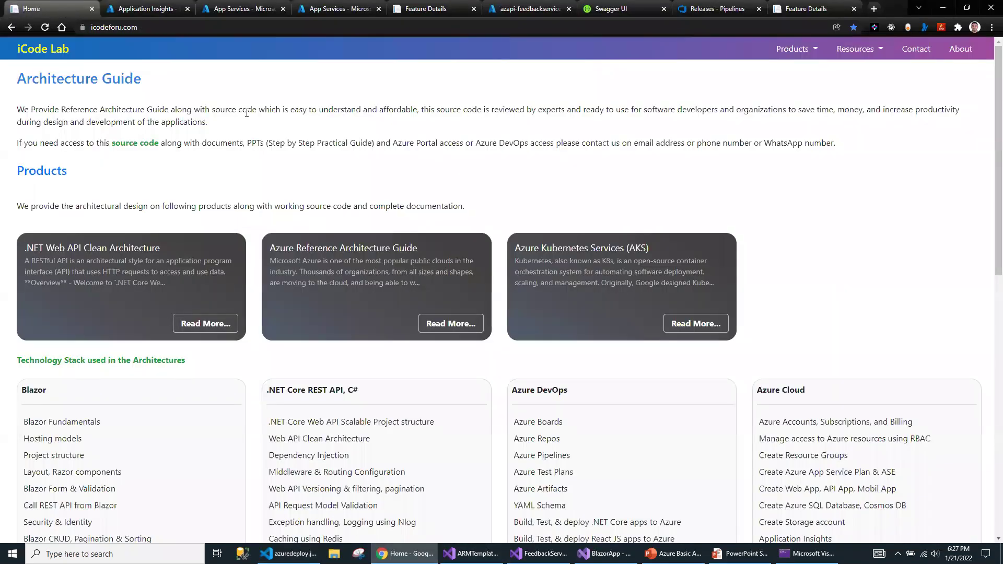
click(450, 324)
scroll(589, 406, down, 8)
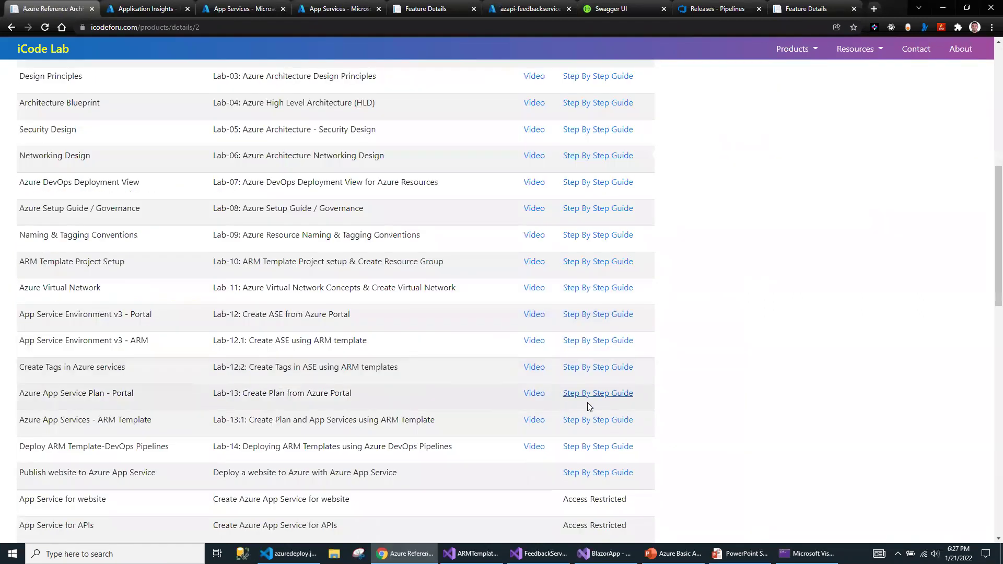
click(597, 472)
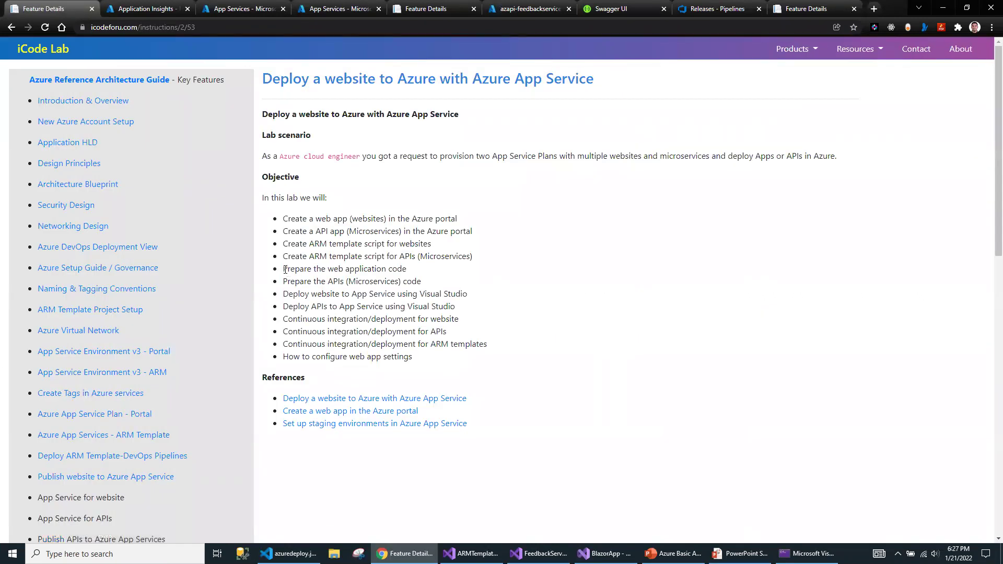
Highlight the lab objectives on preparing web application and API code and deploying the website and APIs using Visual Studio.
drag(282, 269, 410, 272)
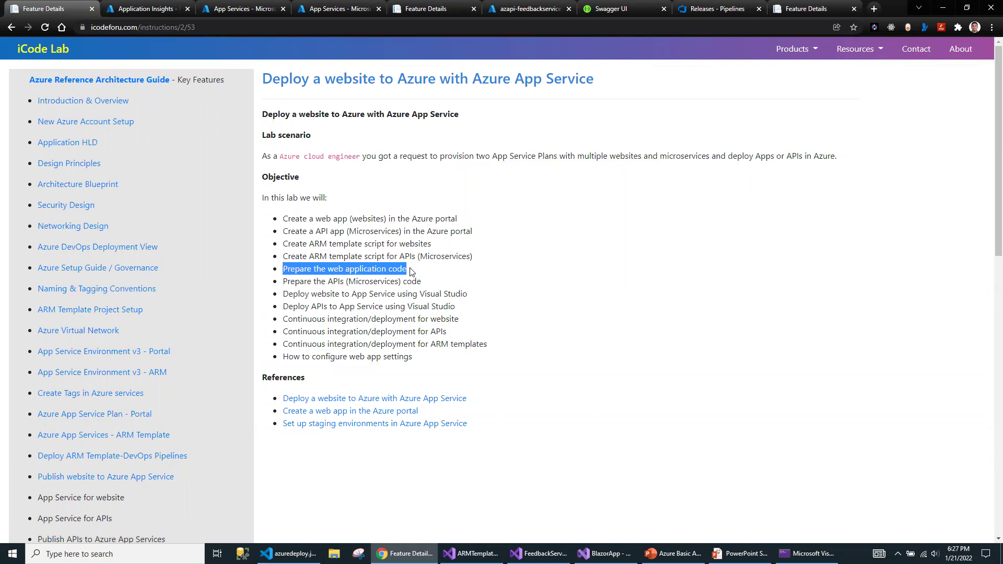
drag(288, 294, 461, 291)
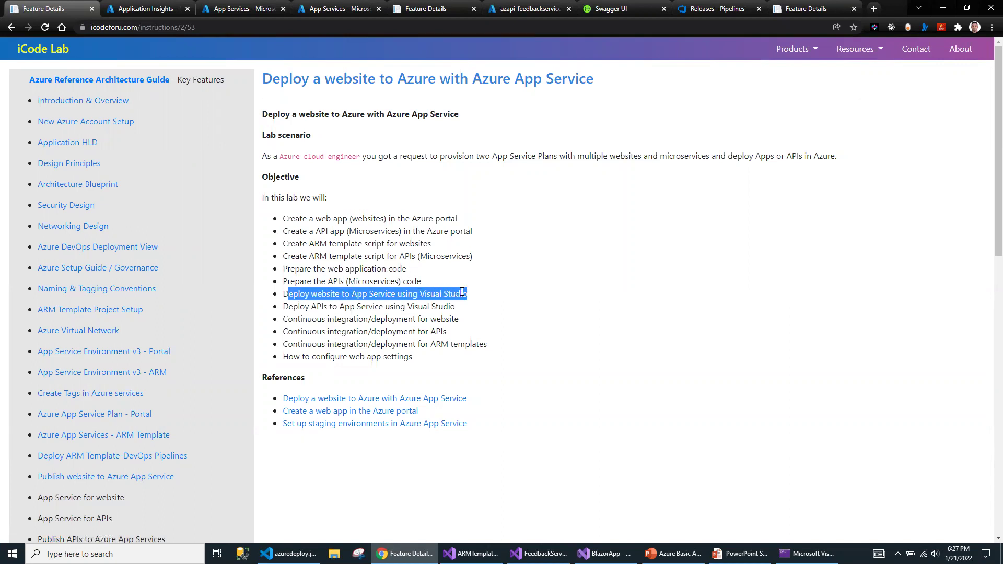
drag(282, 281, 426, 281)
drag(287, 306, 459, 308)
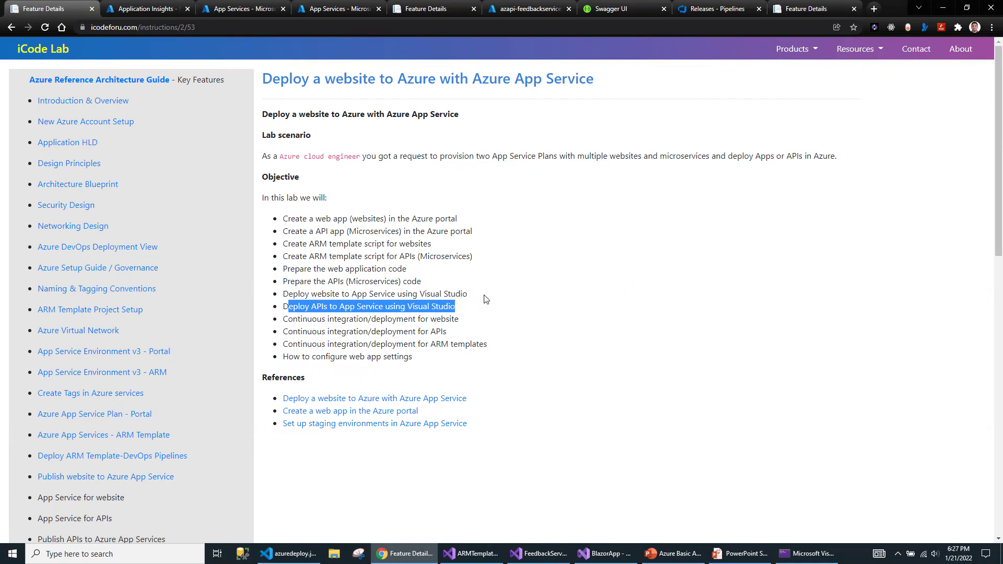
Switch to the FeedbackService solution in Visual Studio, run the API locally, review its Swagger endpoints and schemas, and close the page.
click(541, 553)
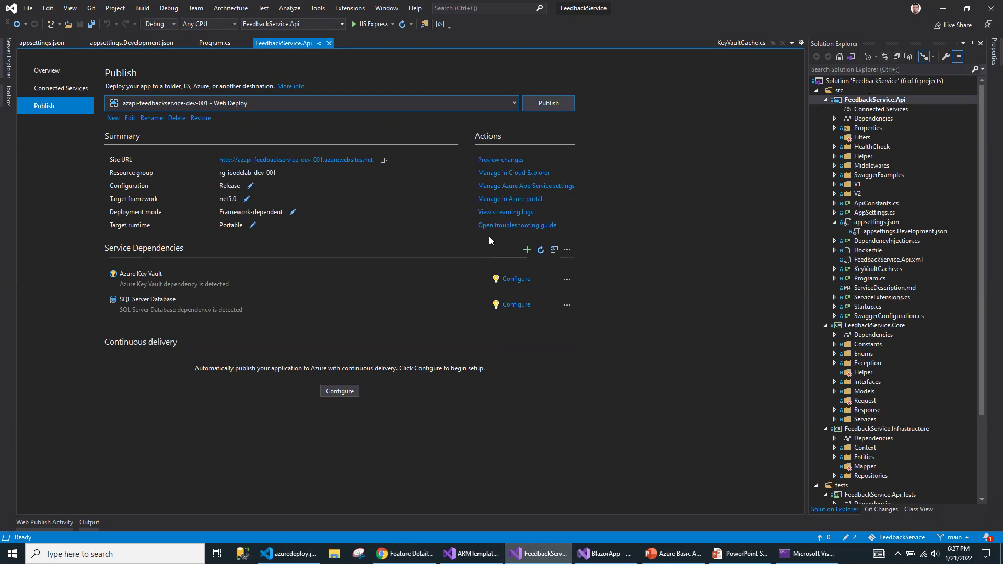
key(ctrl+shift+b)
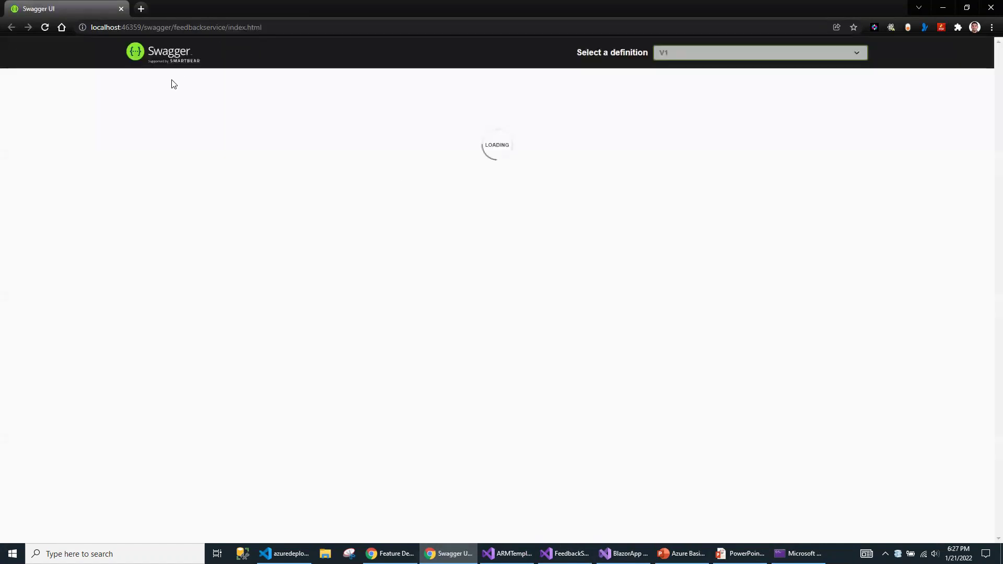
scroll(349, 325, down, 15)
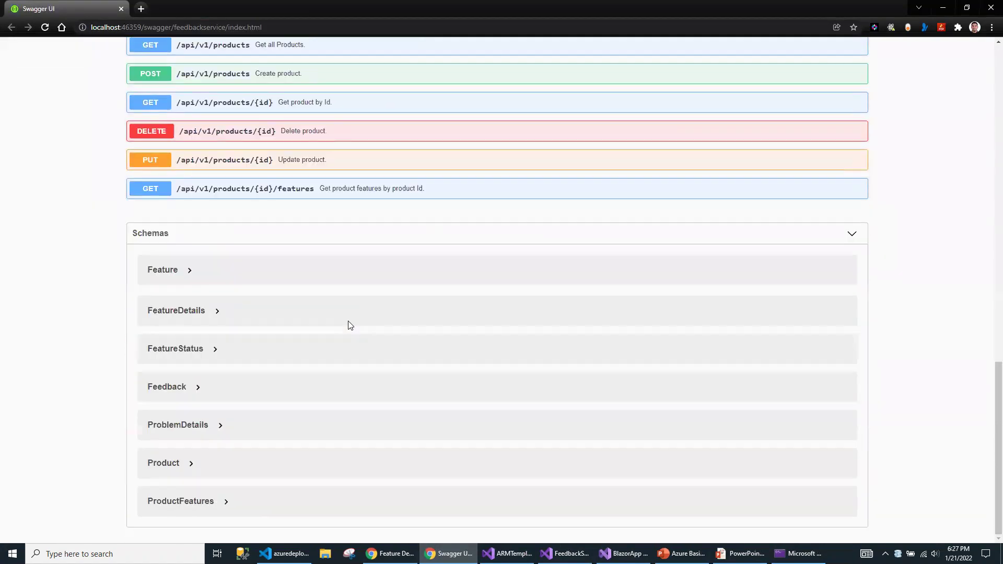
scroll(349, 325, up, 10)
scroll(349, 324, up, 10)
scroll(336, 313, down, 15)
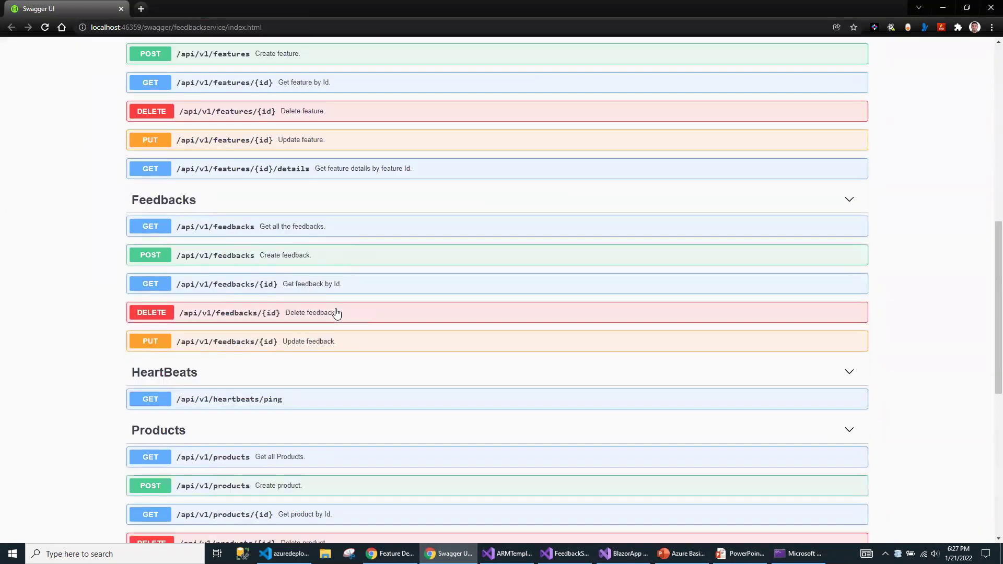
mouse_move(429, 553)
click(991, 8)
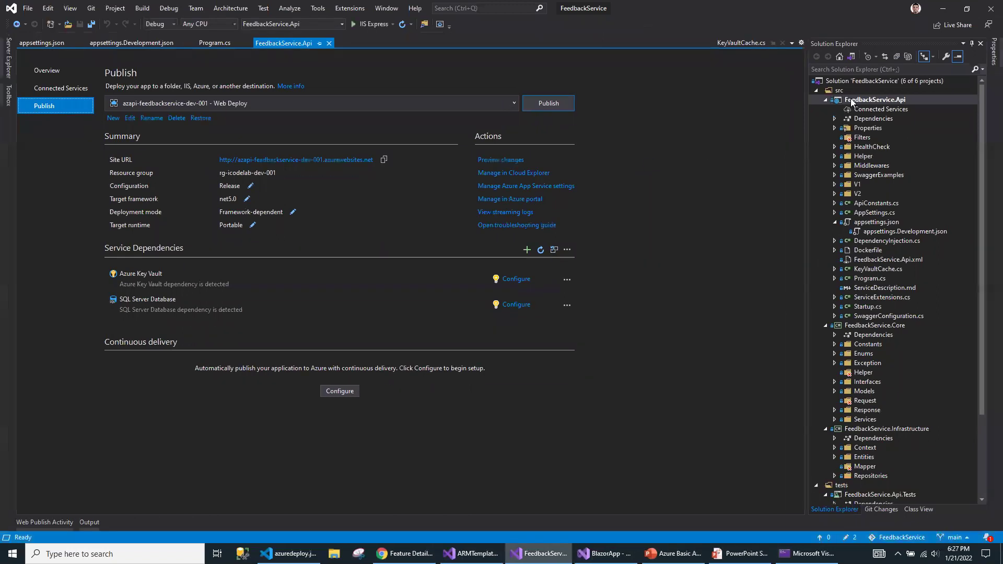
Start a new Azure publish profile for the FeedbackService.Api project with Azure App Service (Windows) as the specific target.
right_click(851, 101)
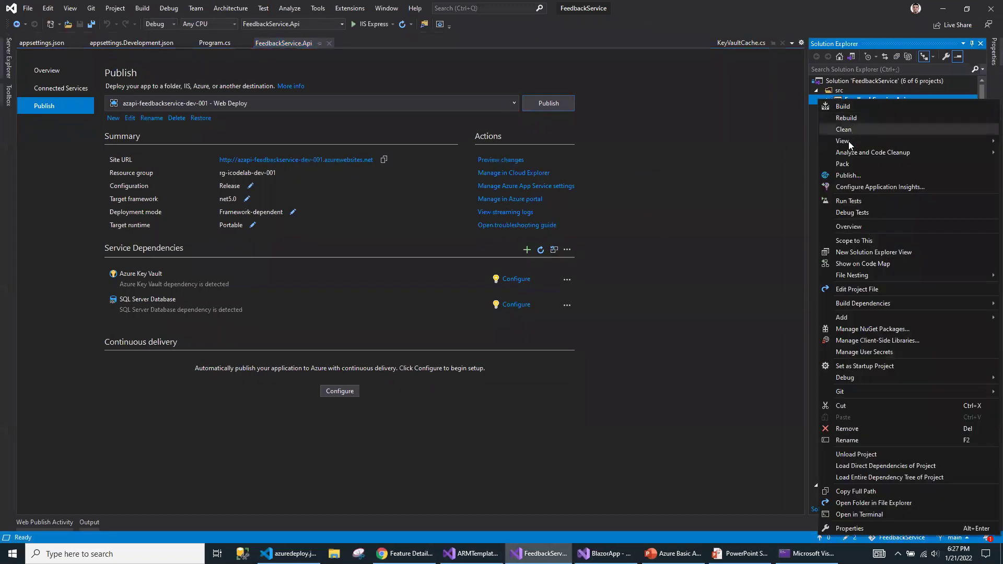
click(840, 174)
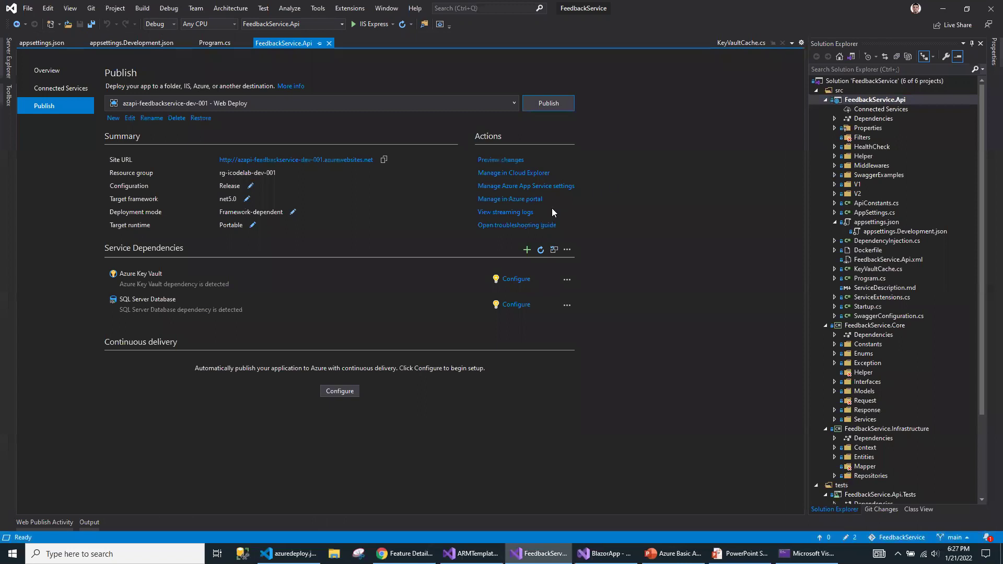
click(113, 118)
double_click(439, 198)
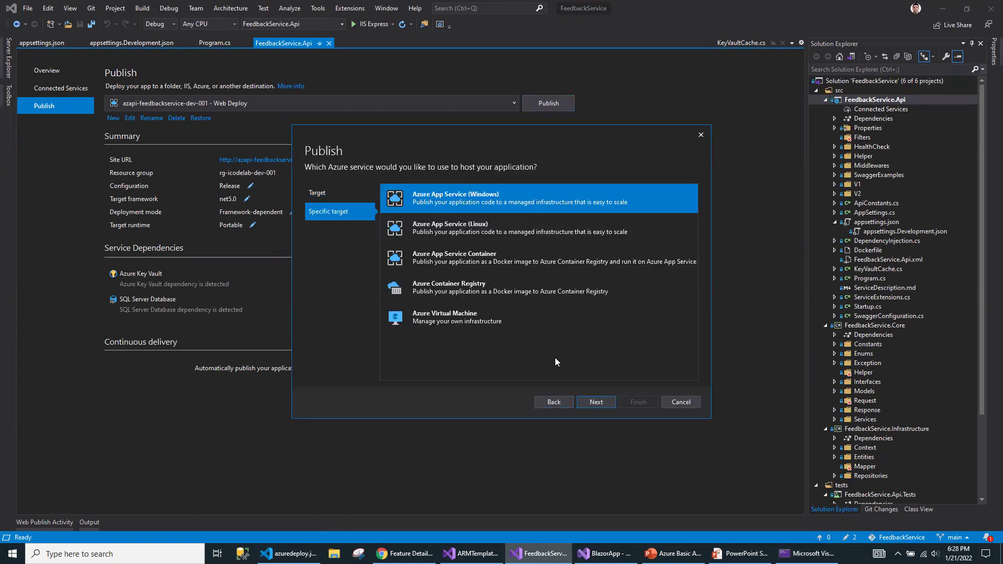
double_click(480, 203)
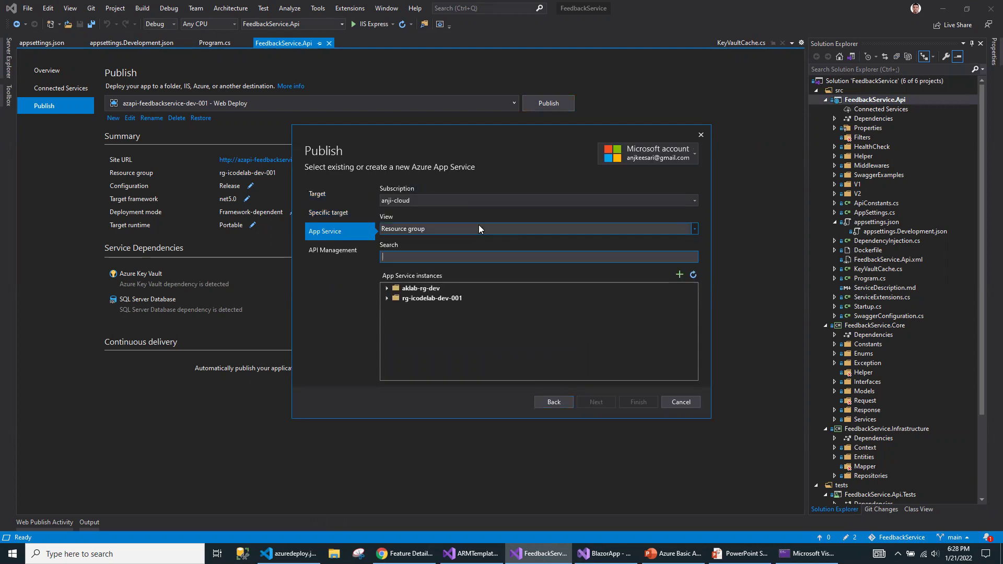
Finish the profile with azapi-feedbackservice-dev-001 from rg-icodelab-dev-001, skipping API Management, and publish the API.
click(387, 298)
click(473, 319)
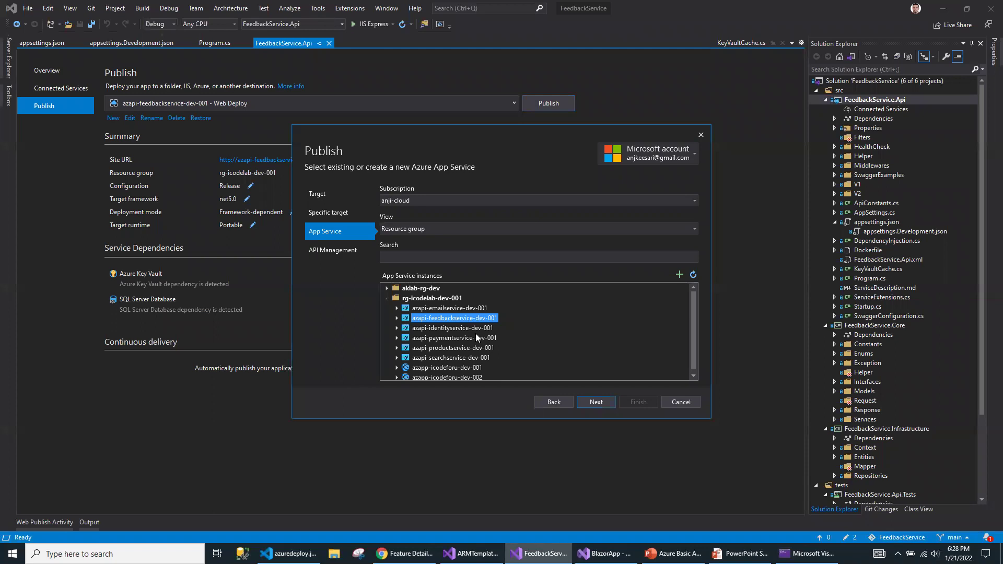
click(594, 402)
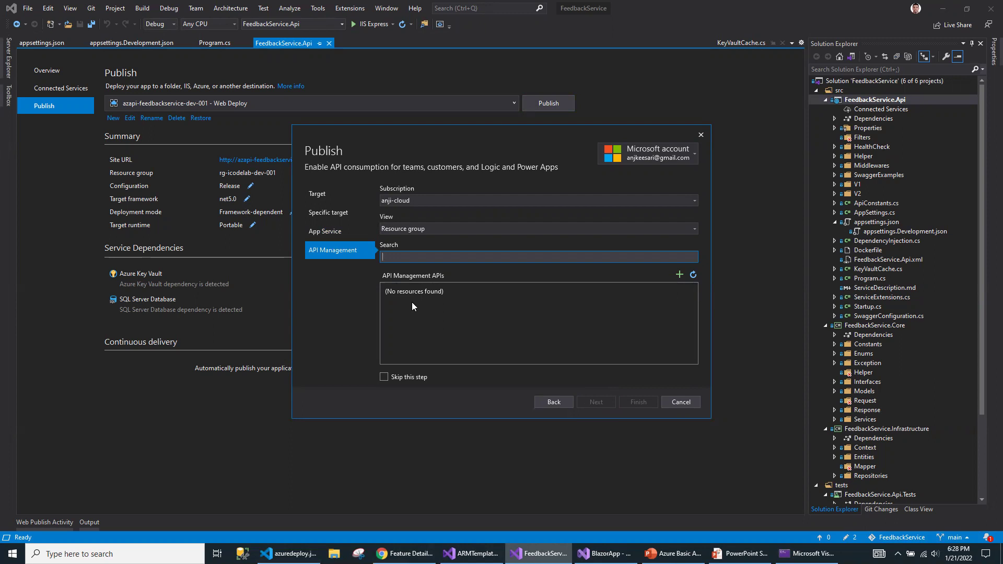
click(400, 376)
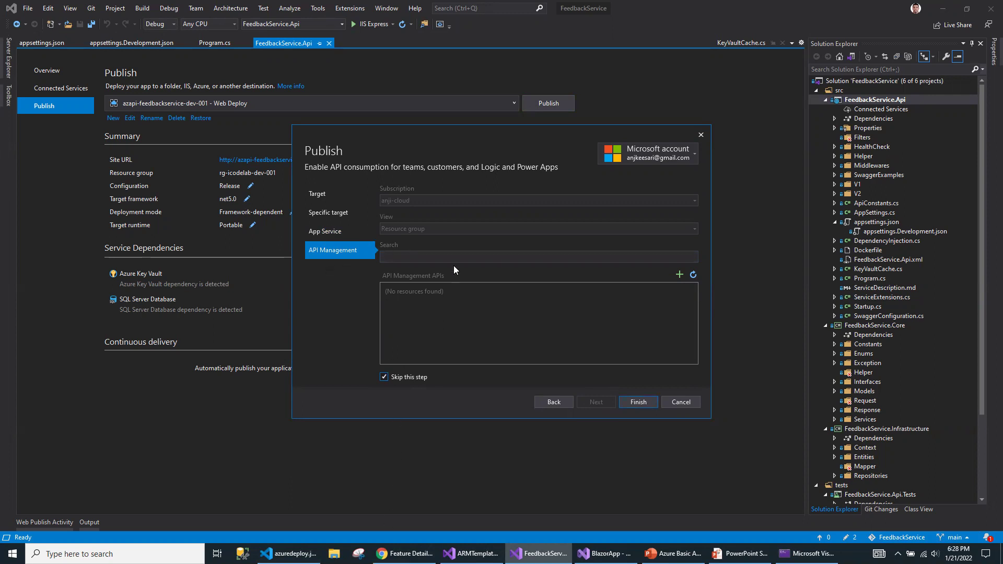
click(636, 405)
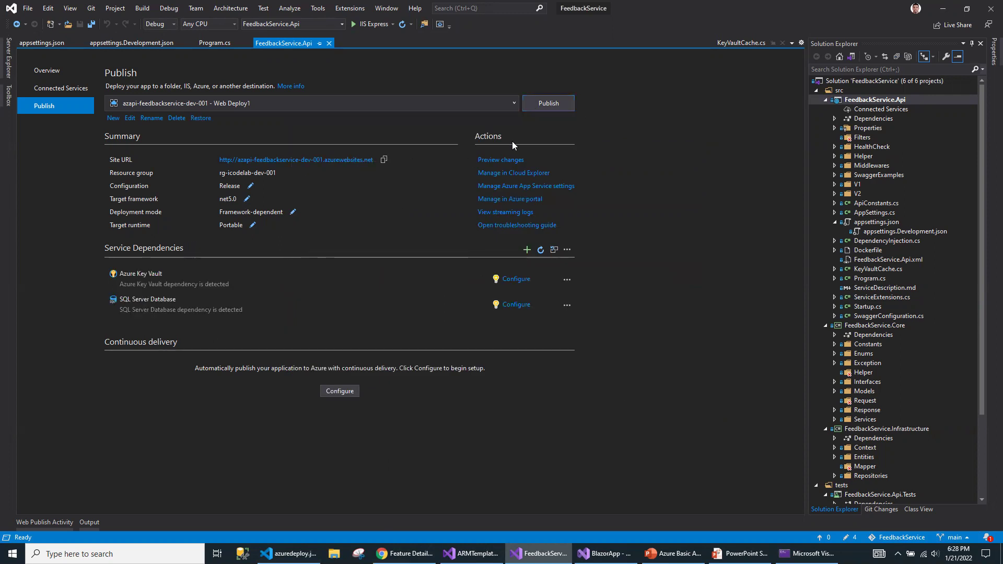
click(560, 102)
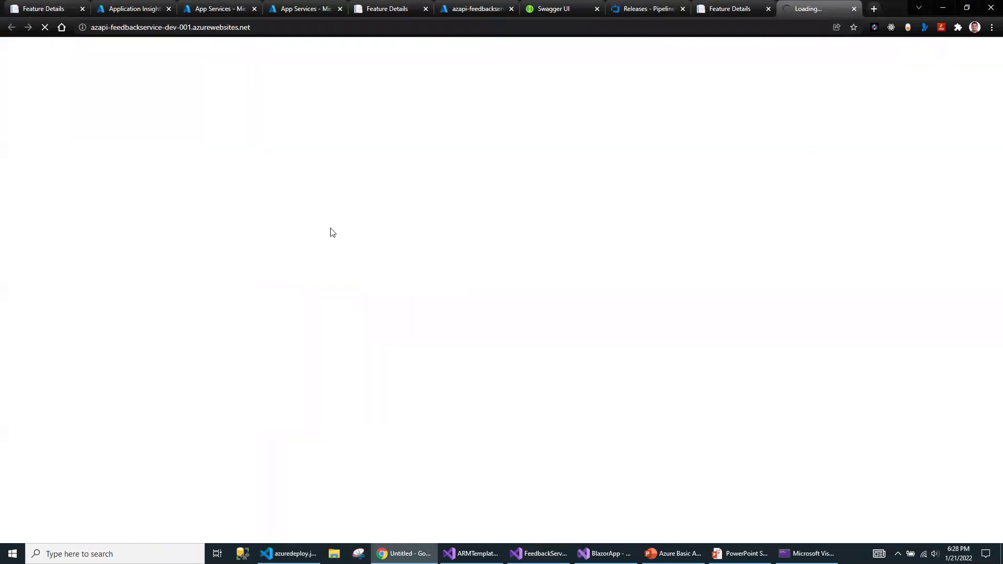
Switch to the Azure portal and open the azapi-feedbackservice-dev-001 API app from the App Services list.
click(290, 25)
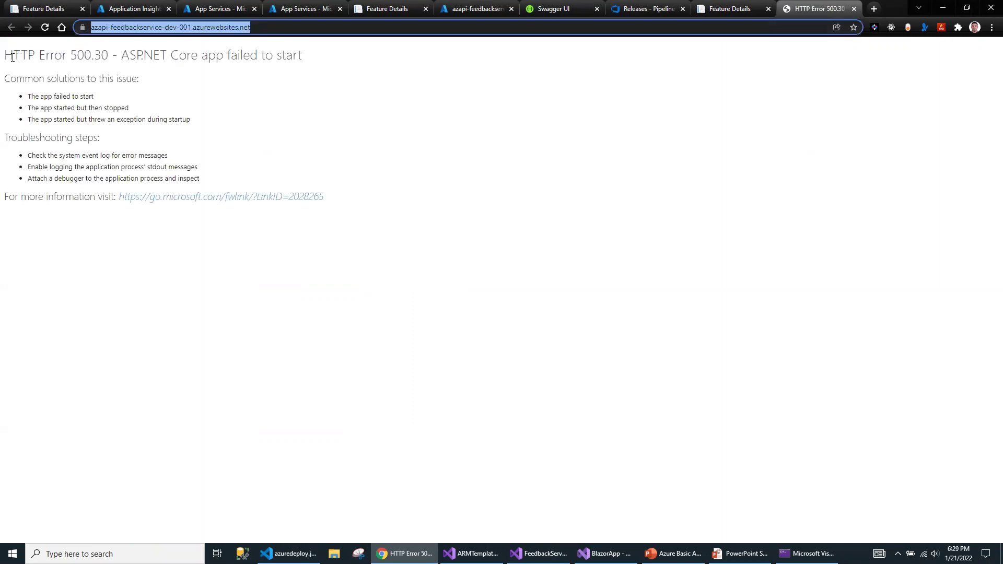
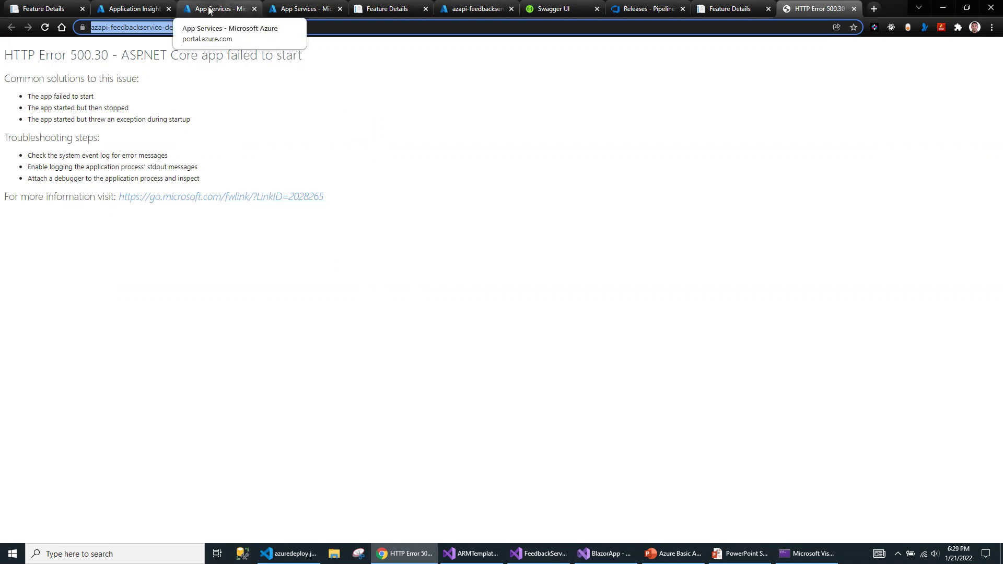
click(142, 11)
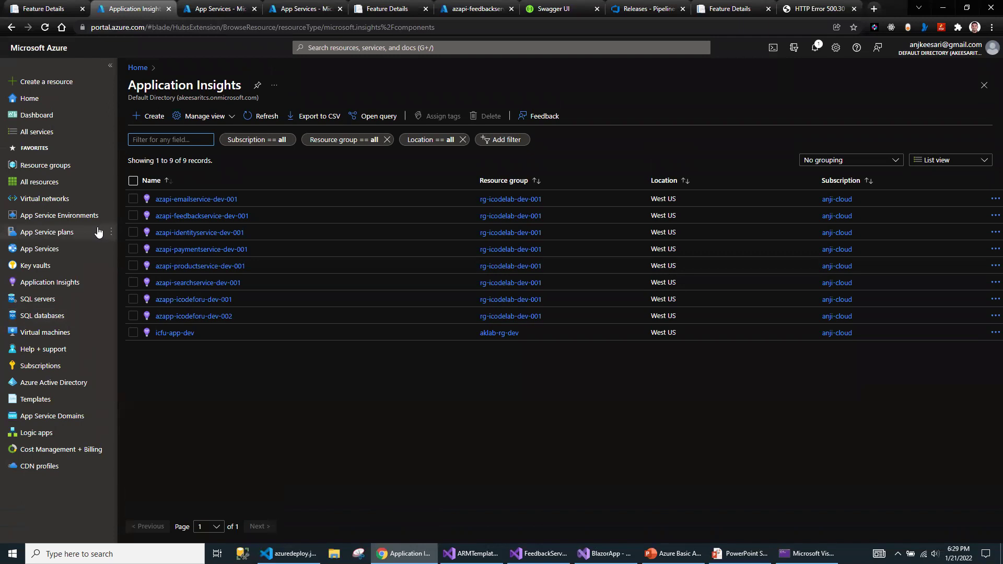
click(57, 233)
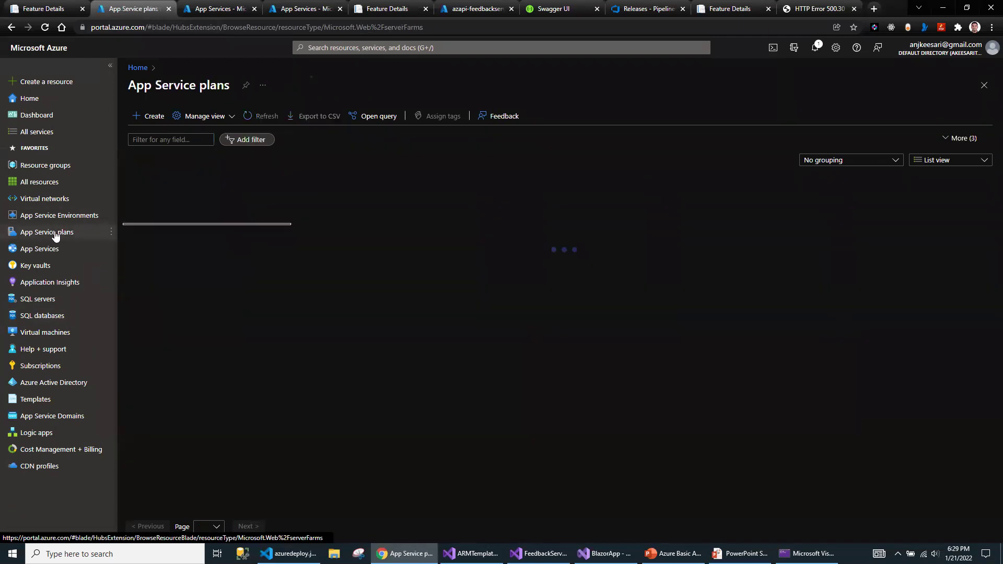
click(48, 251)
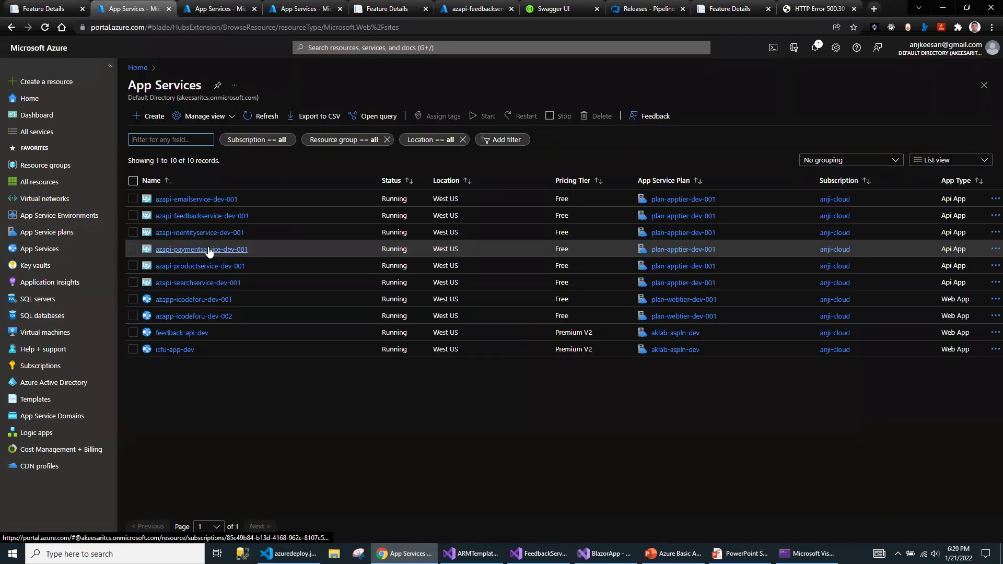
click(183, 216)
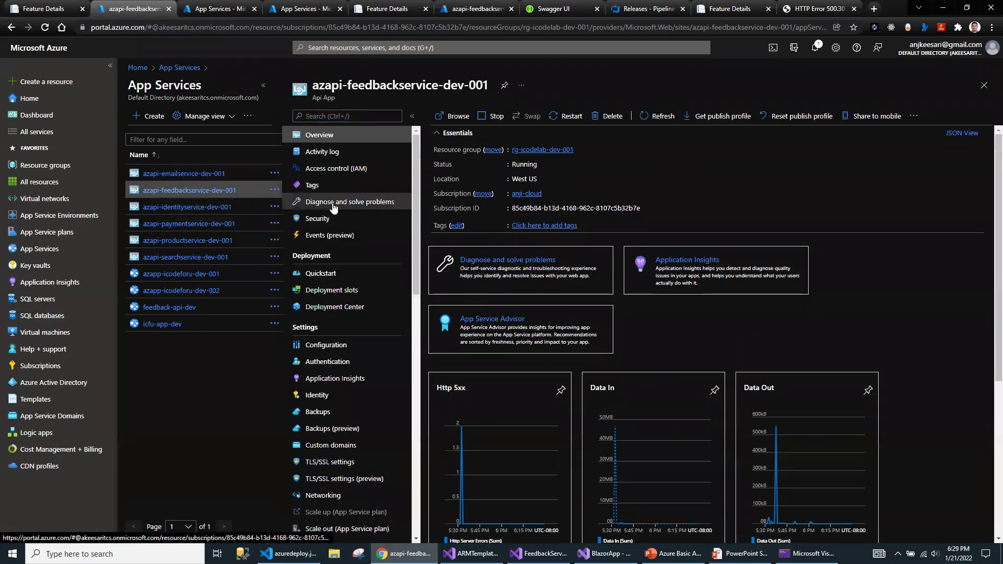
Open the API app's Application Event Logs through its diagnostic tools and examine the stack trace of the latest .NET Runtime error.
click(358, 205)
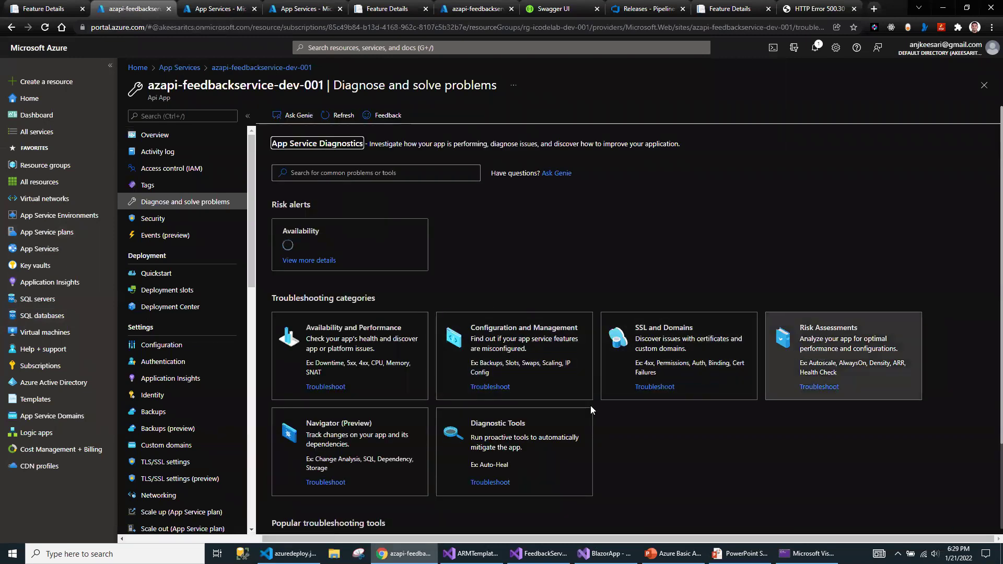
click(495, 431)
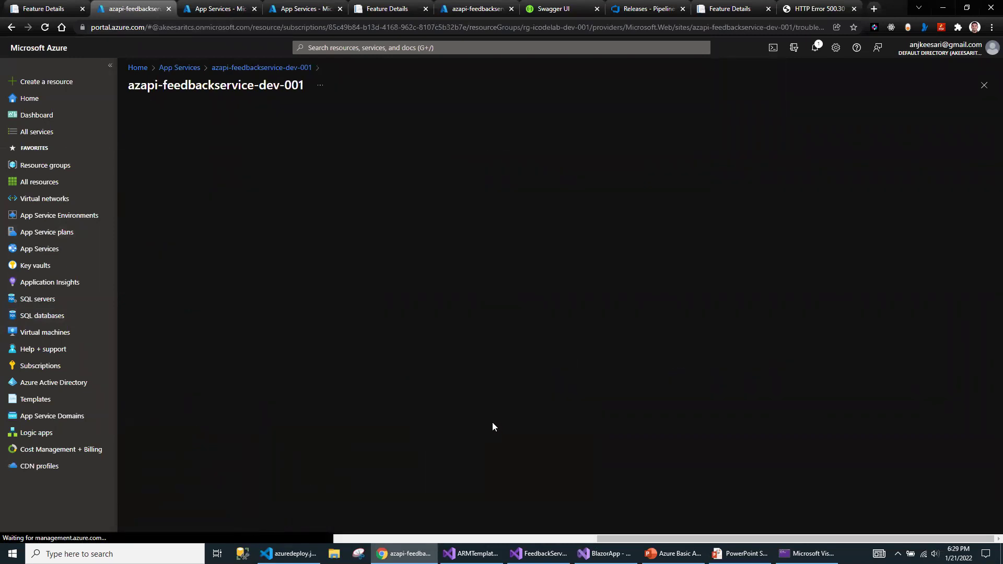
scroll(571, 437, down, 2)
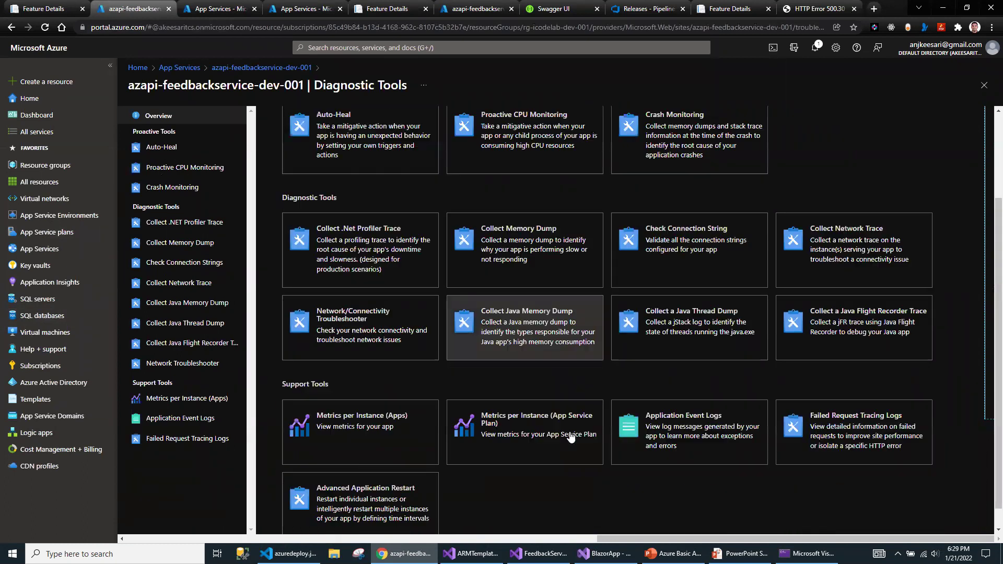
click(676, 402)
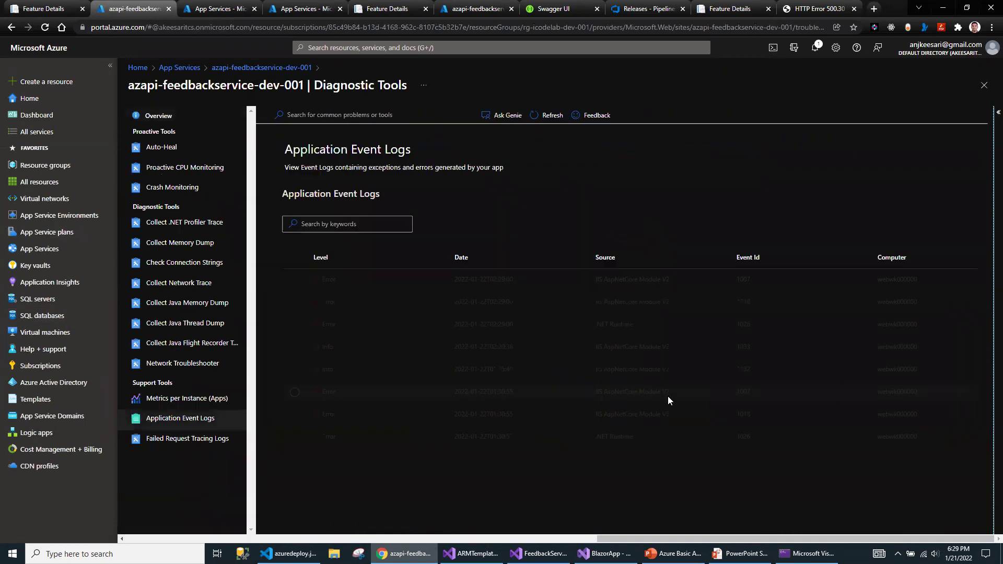
click(624, 326)
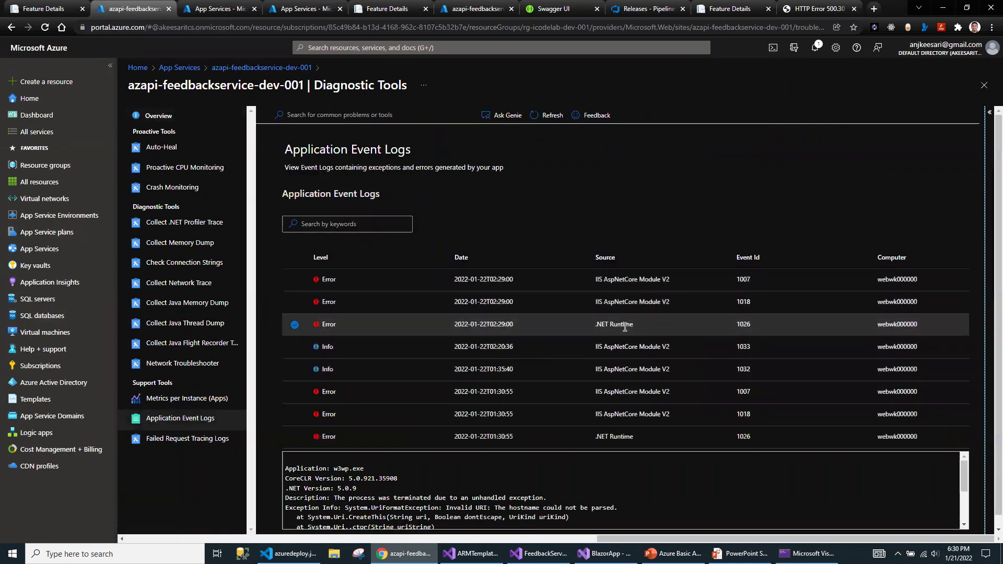
scroll(550, 485, down, 3)
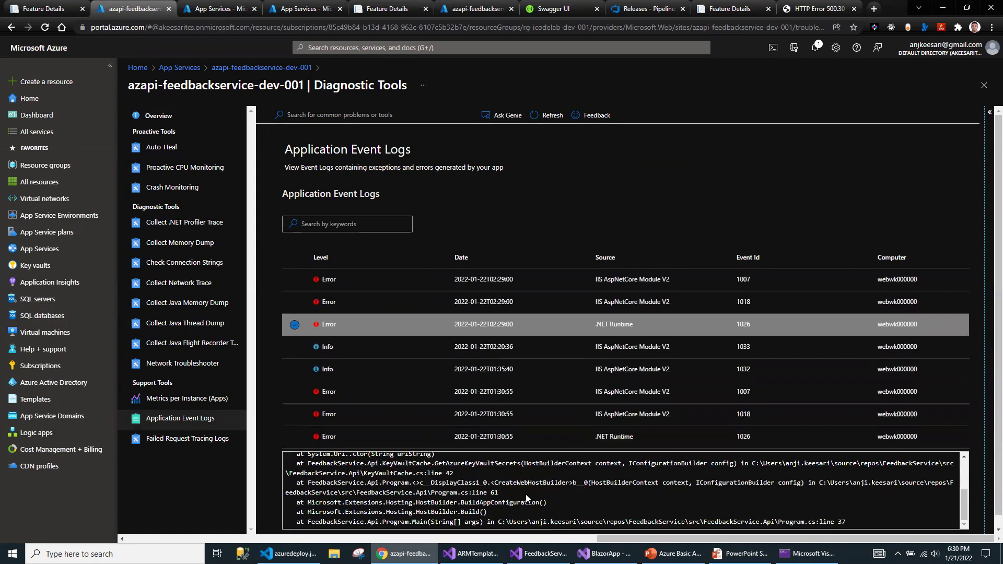
drag(779, 522, 869, 524)
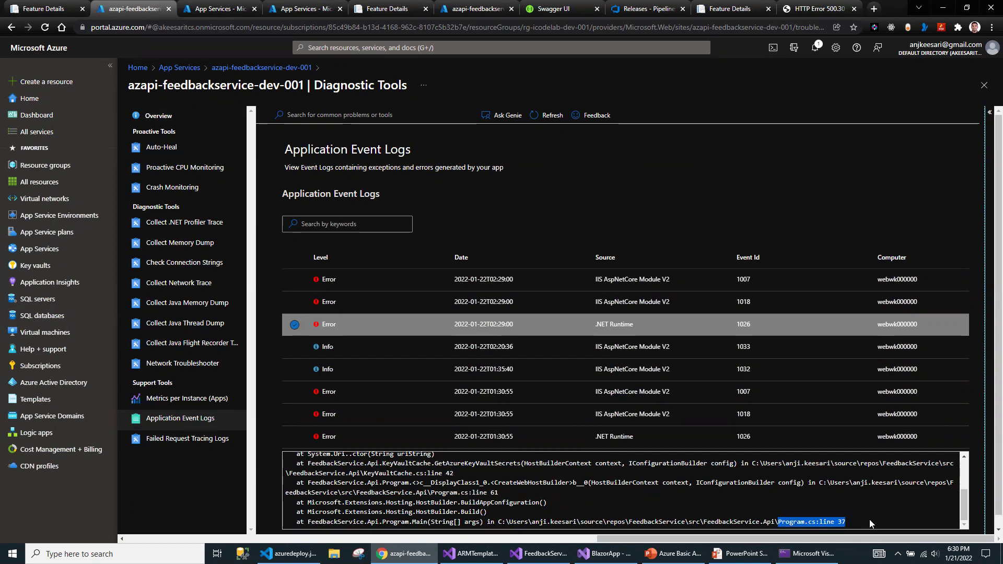
Switch to the FeedbackService solution in Visual Studio and inspect the CreateWebHostBuilder and GetAzureKeyVaultSecrets calls in Program.cs.
click(538, 554)
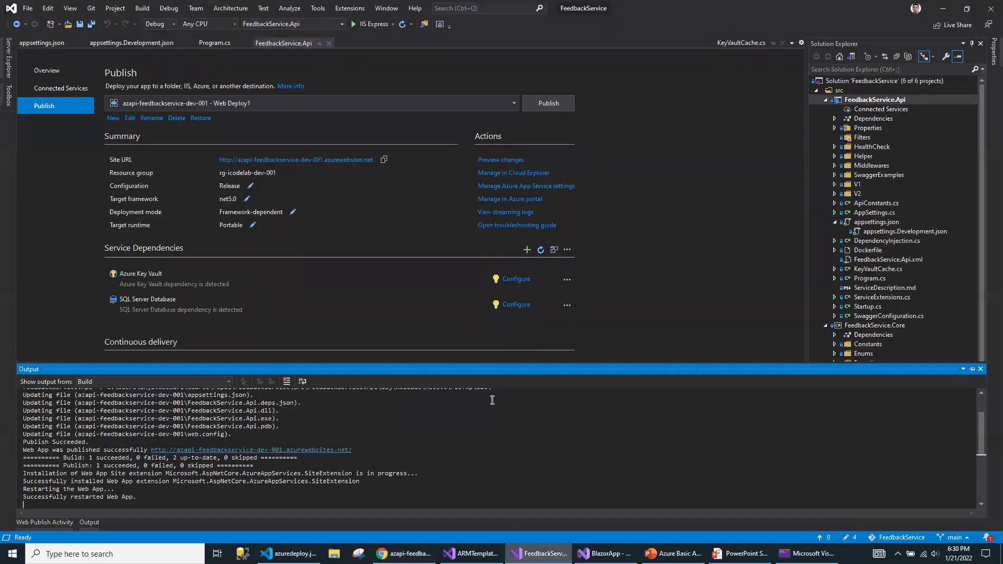
double_click(870, 279)
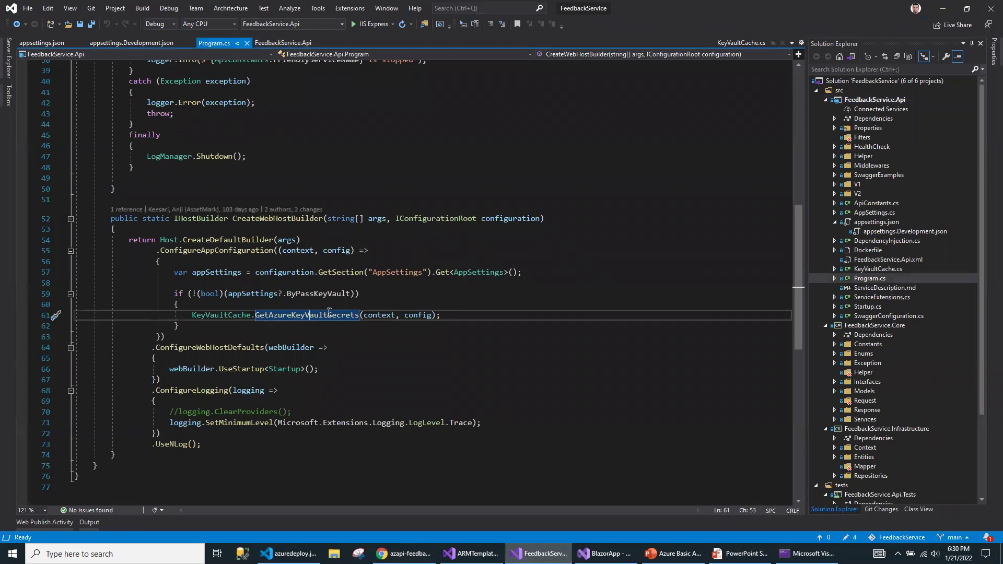
mouse_move(329, 313)
scroll(131, 173, up, 4)
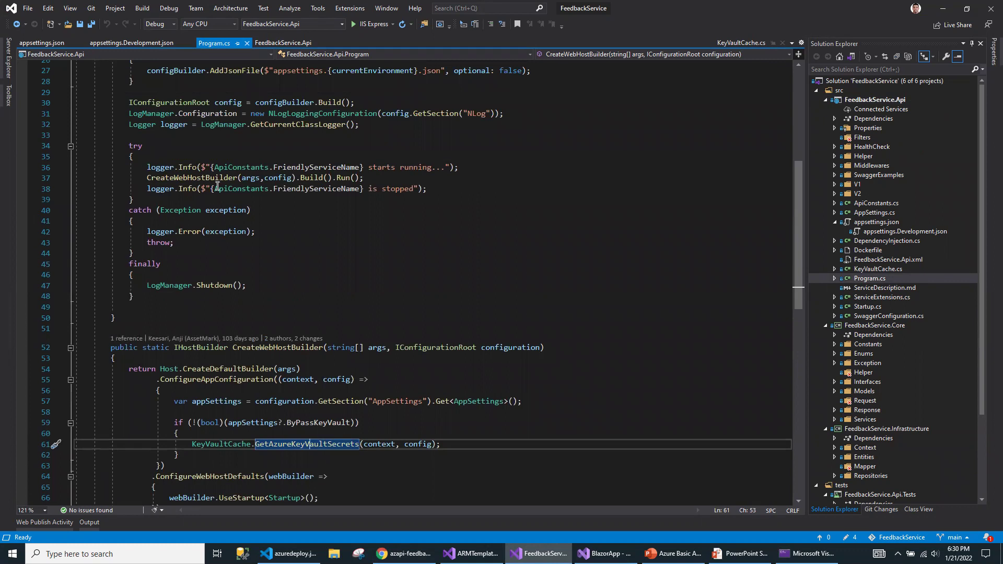
double_click(184, 178)
scroll(347, 396, down, 1)
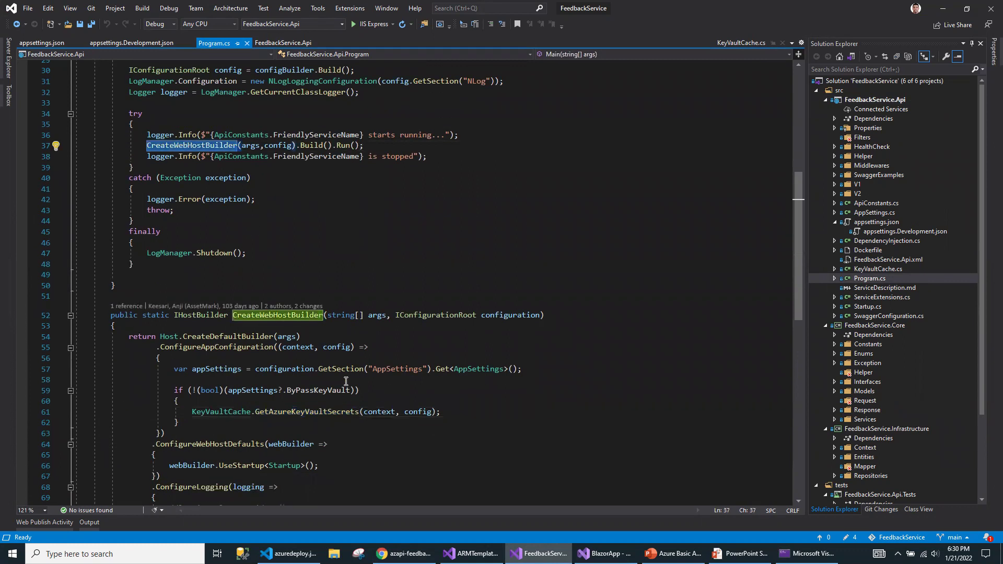
double_click(308, 412)
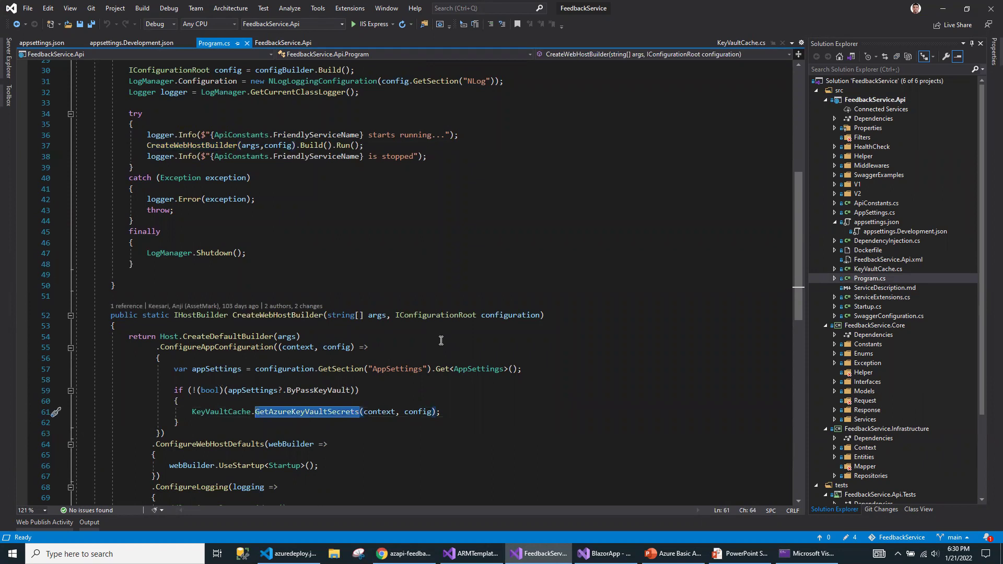
Set ByPassKeyVault to "true" in the API project's appsettings.json and save the file.
double_click(886, 223)
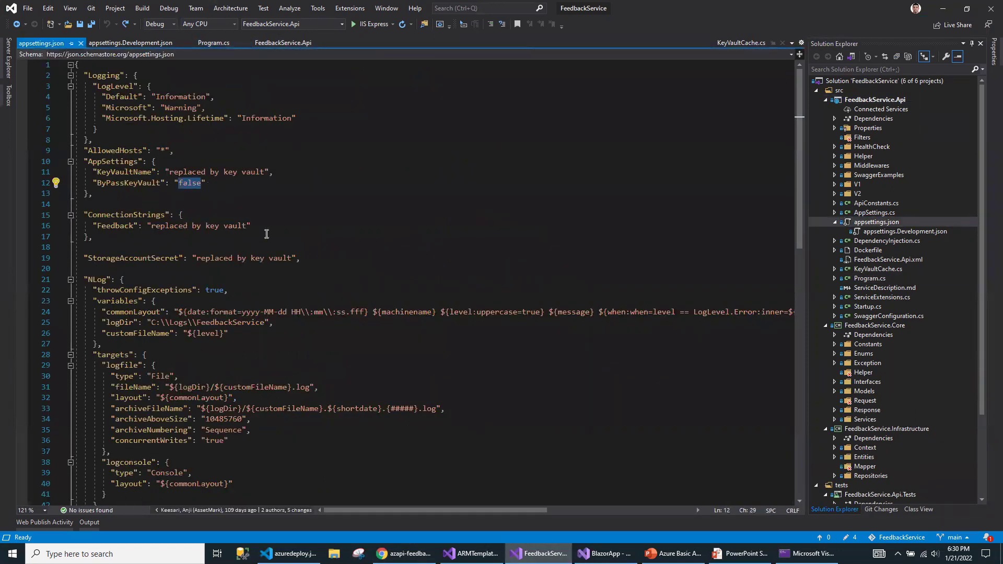
text(true)
key(ctrl+s)
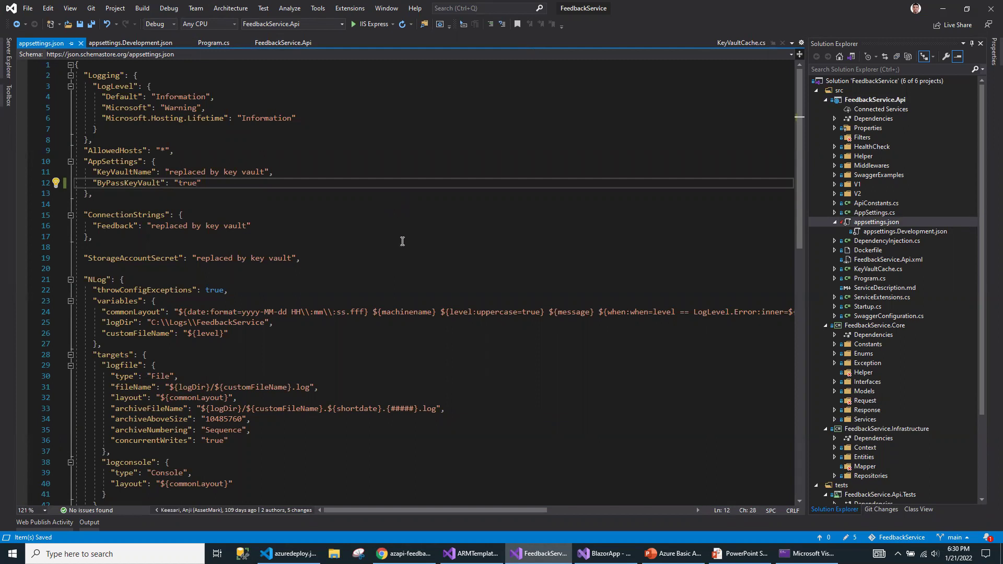
Rebuild the FeedbackService.Api project and publish it again with the azapi-feedbackservice-dev-001 Web Deploy profile.
right_click(870, 102)
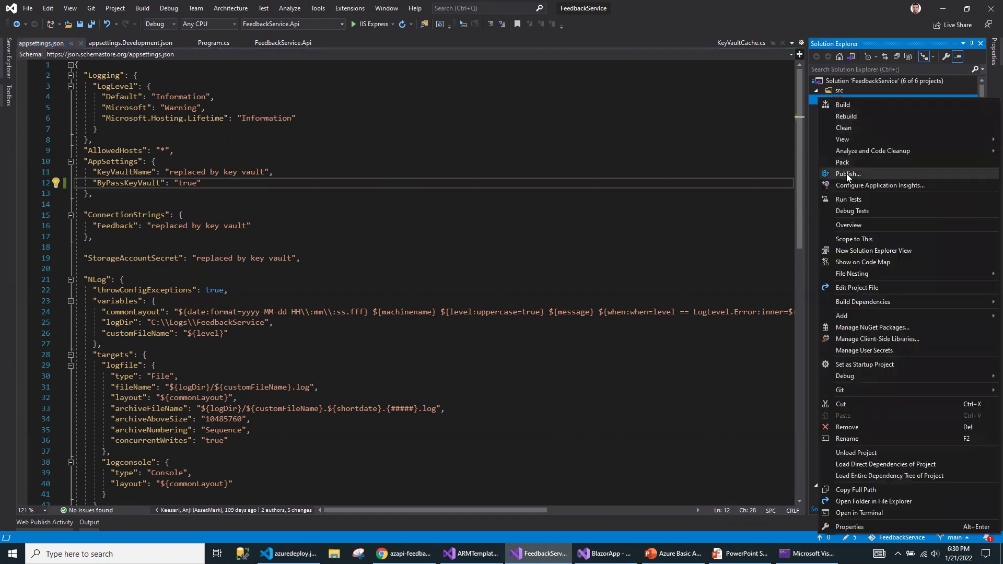
click(844, 116)
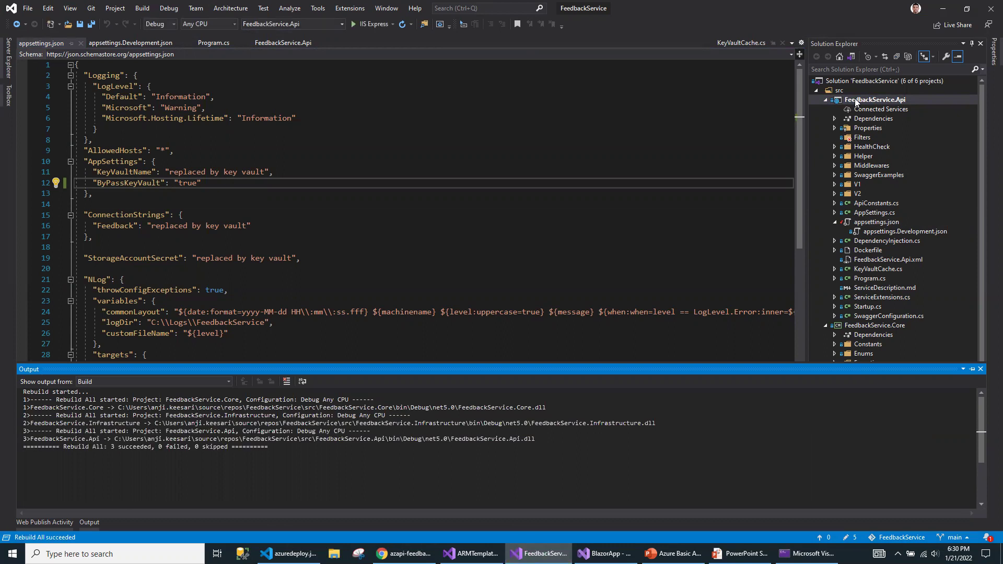
right_click(856, 102)
click(850, 178)
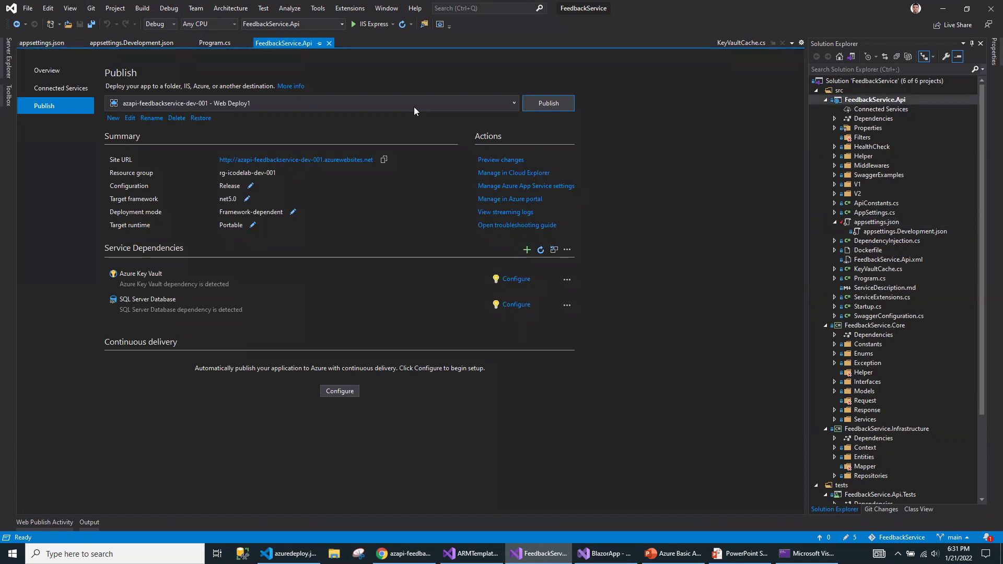
click(557, 103)
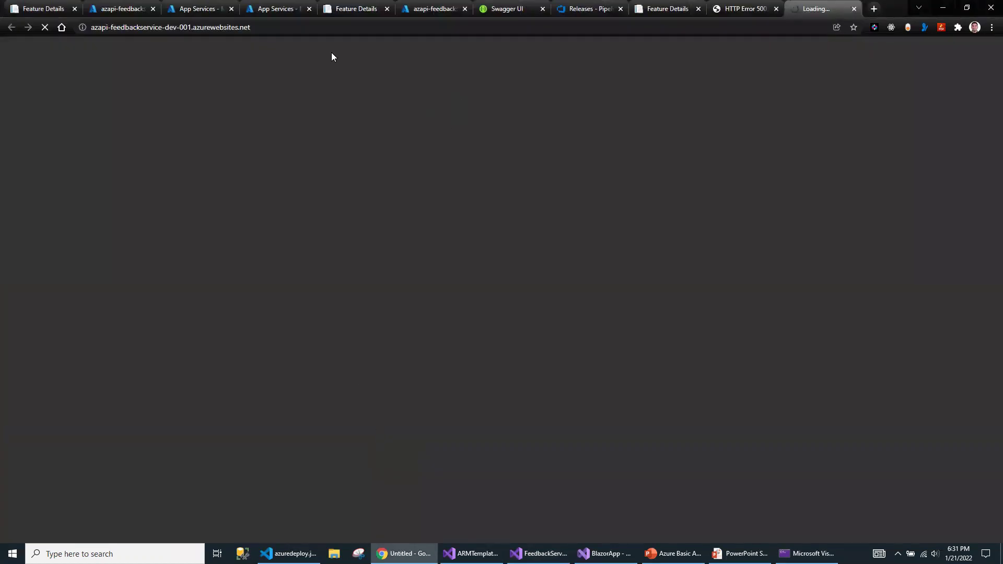
Open the deployed API's /swagger/feedbackservice/index.html page and review its endpoints and schemas.
click(313, 27)
click(346, 27)
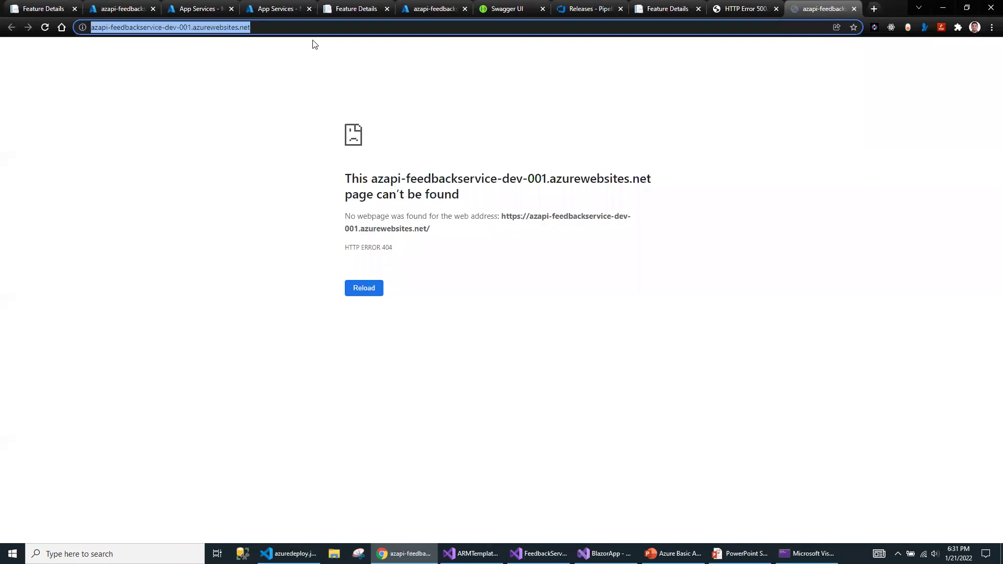
key(End)
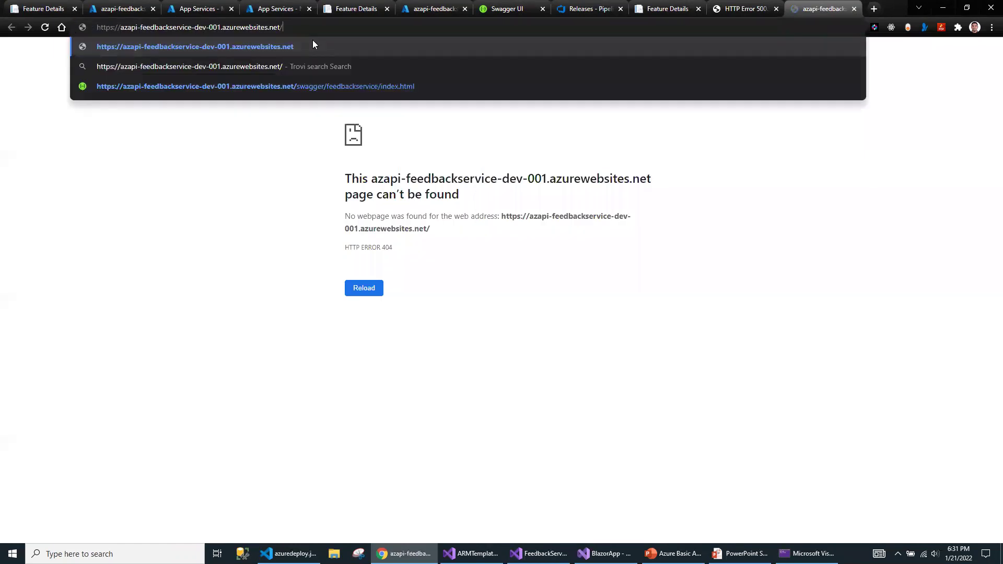
click(323, 86)
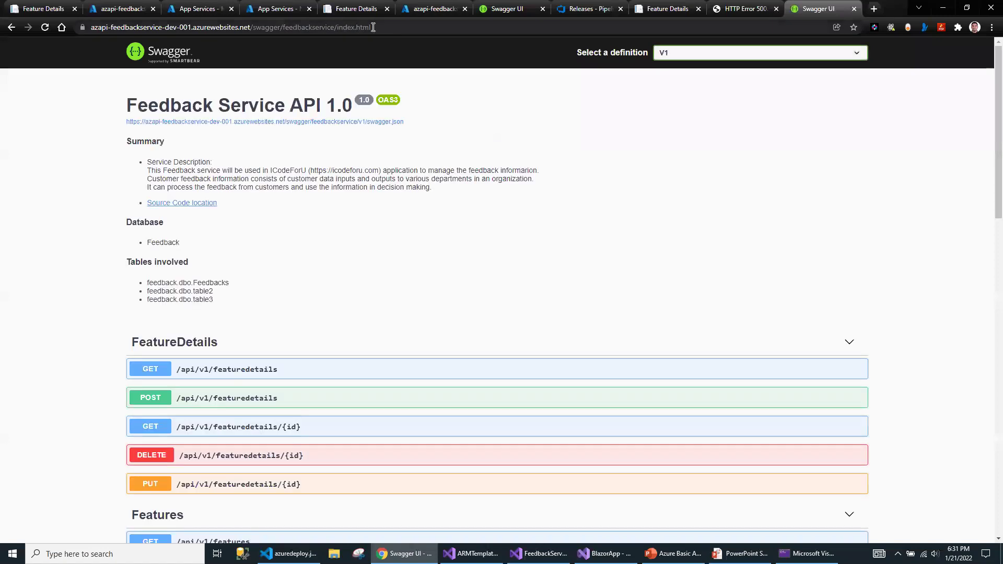
click(391, 27)
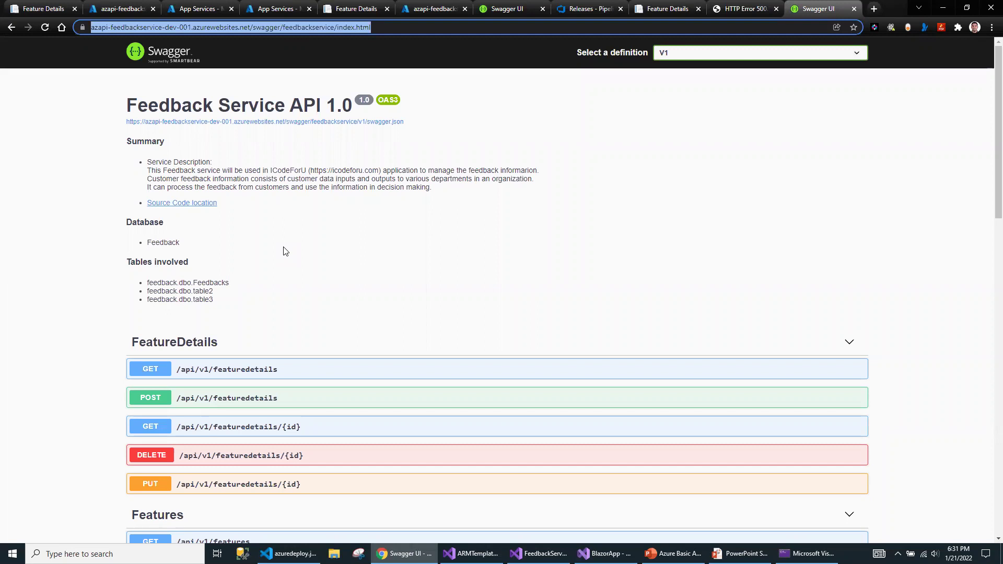
scroll(285, 251, down, 18)
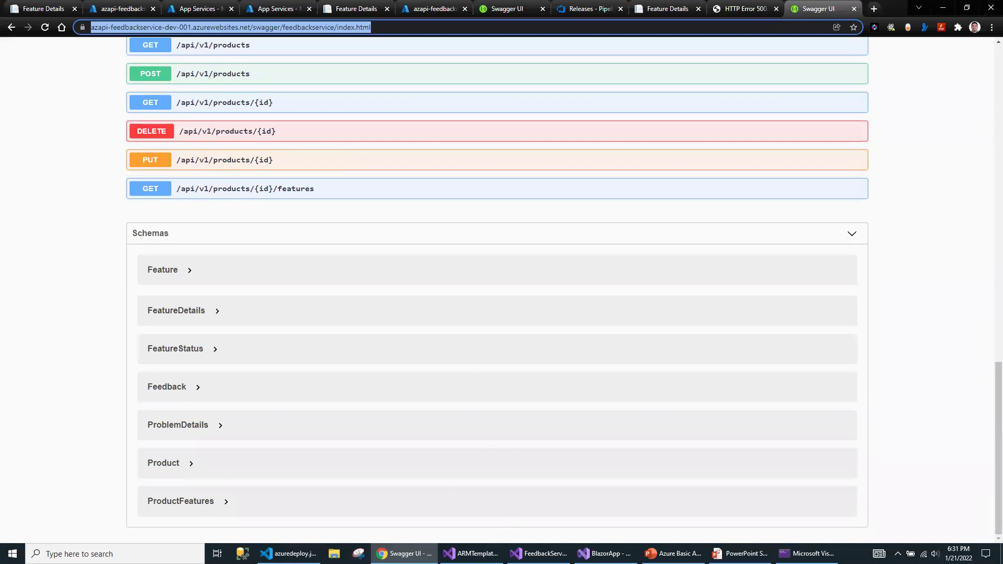
Return to the lab instructions and highlight the objectives on deploying APIs with Visual Studio and continuous integration/deployment for the website.
click(52, 9)
click(459, 307)
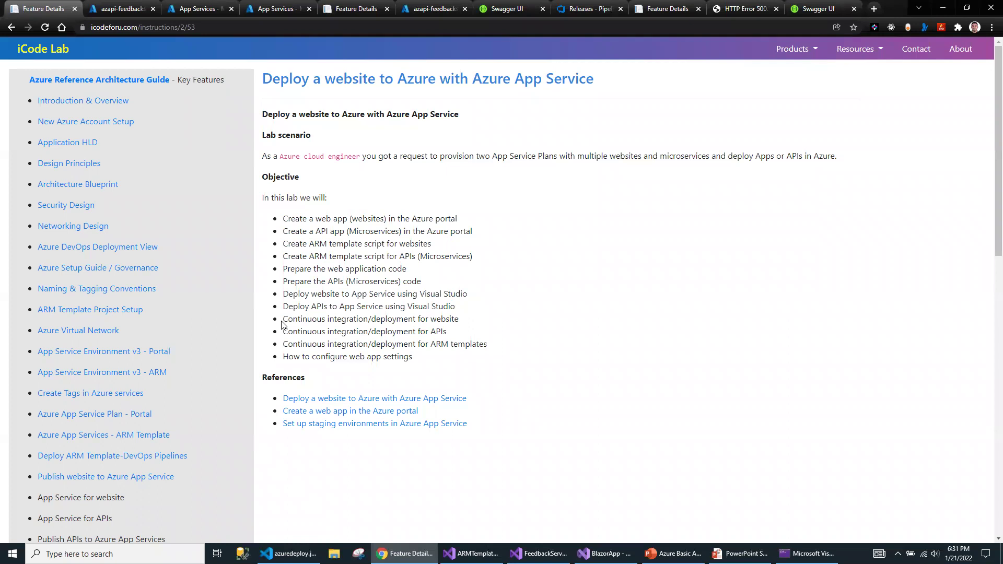
drag(290, 320, 364, 321)
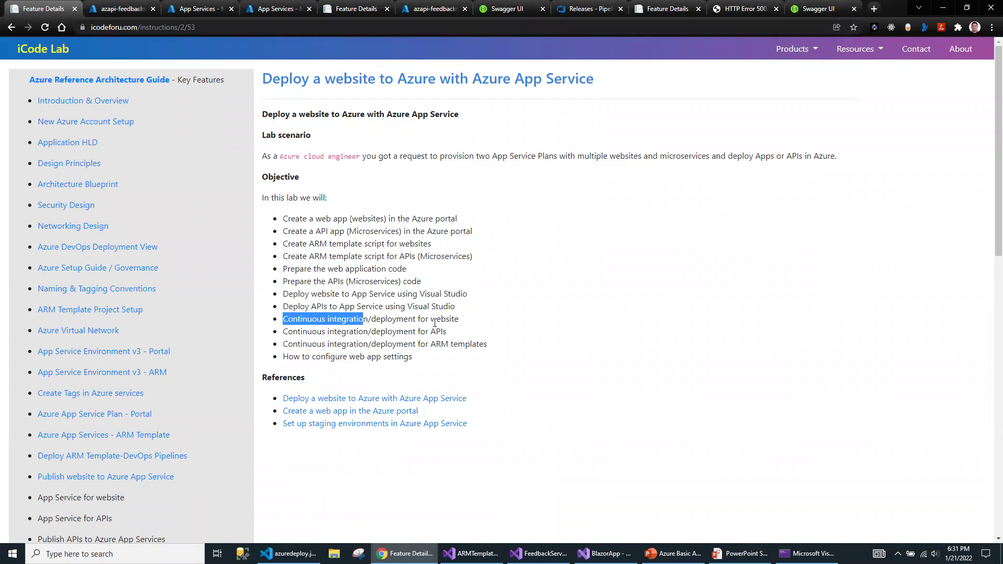
drag(456, 307, 363, 303)
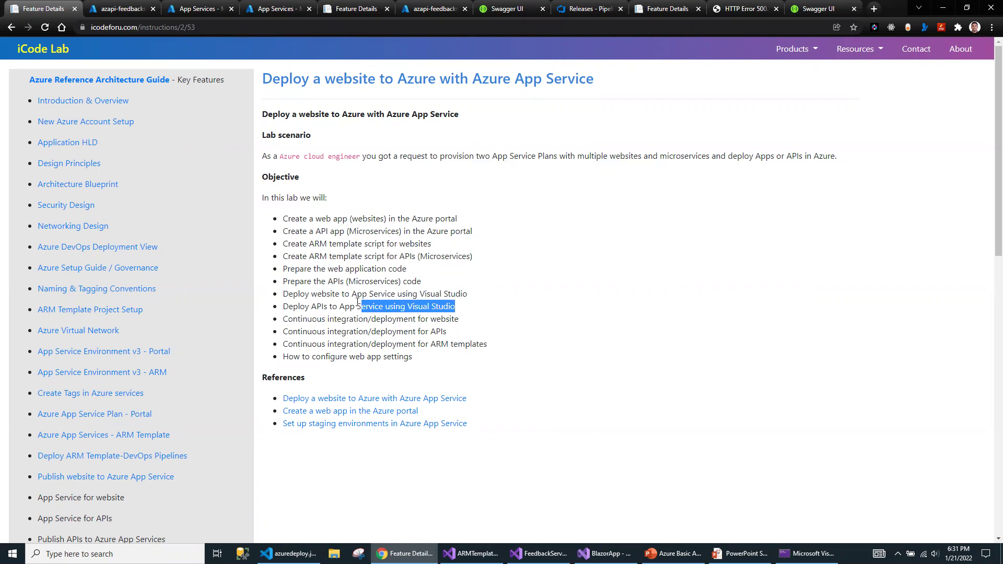
drag(282, 319, 463, 320)
drag(283, 332, 459, 333)
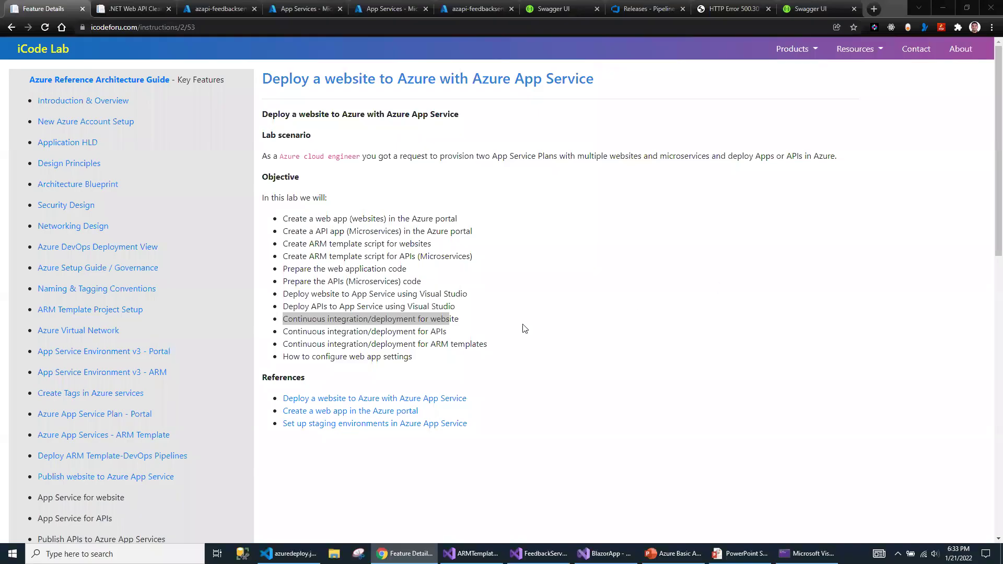
click(330, 327)
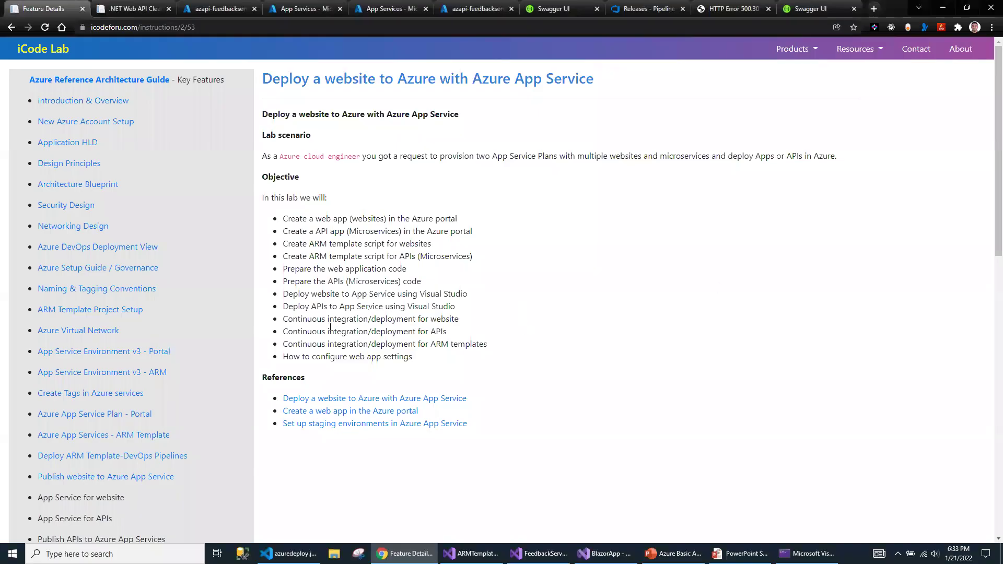
drag(282, 322, 468, 318)
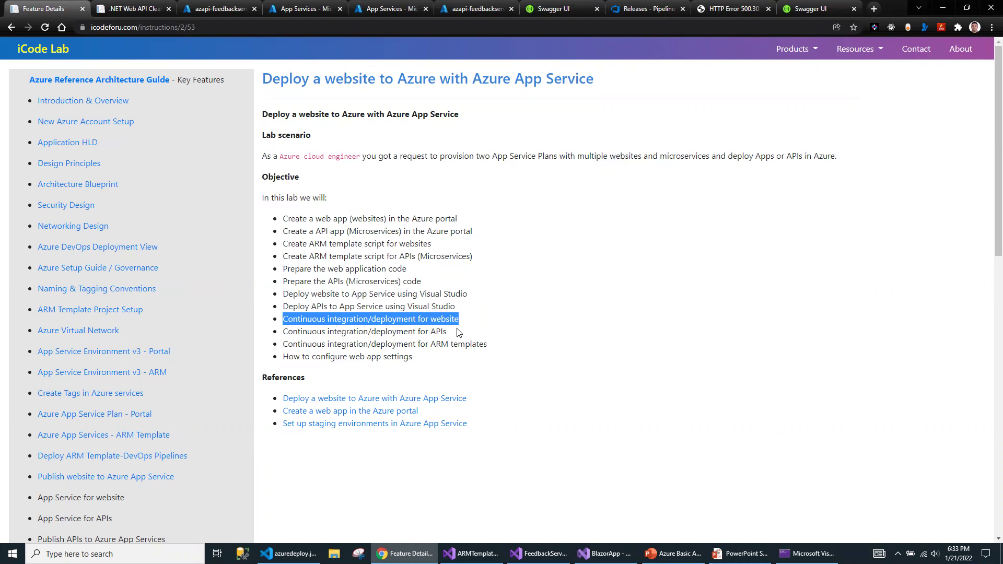
Review the .NET Web API Clean Architecture course page and highlight the Lab-6.1 DevOps pipeline and Lab-6.2 CI/CD pipeline titles.
click(127, 6)
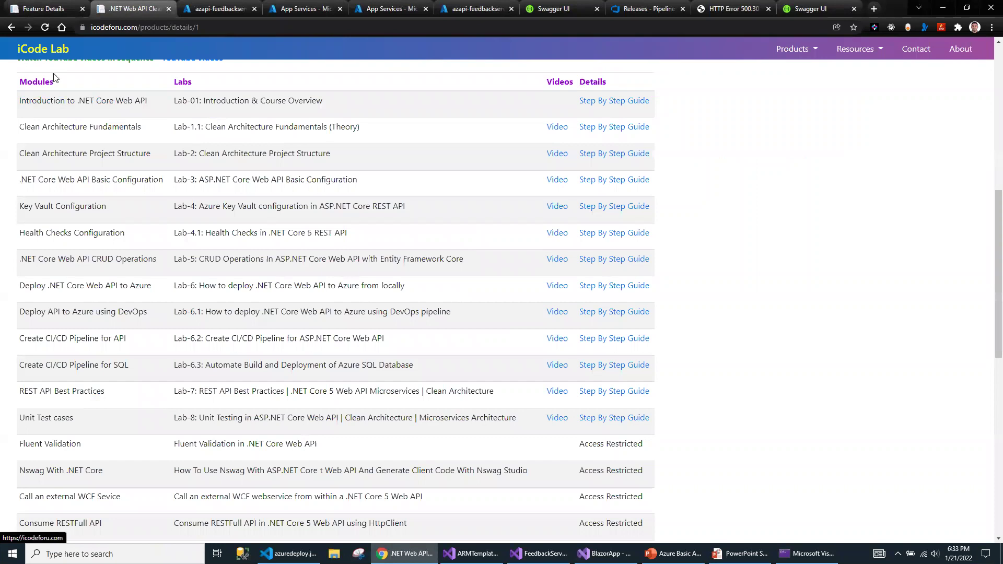
scroll(45, 79, up, 8)
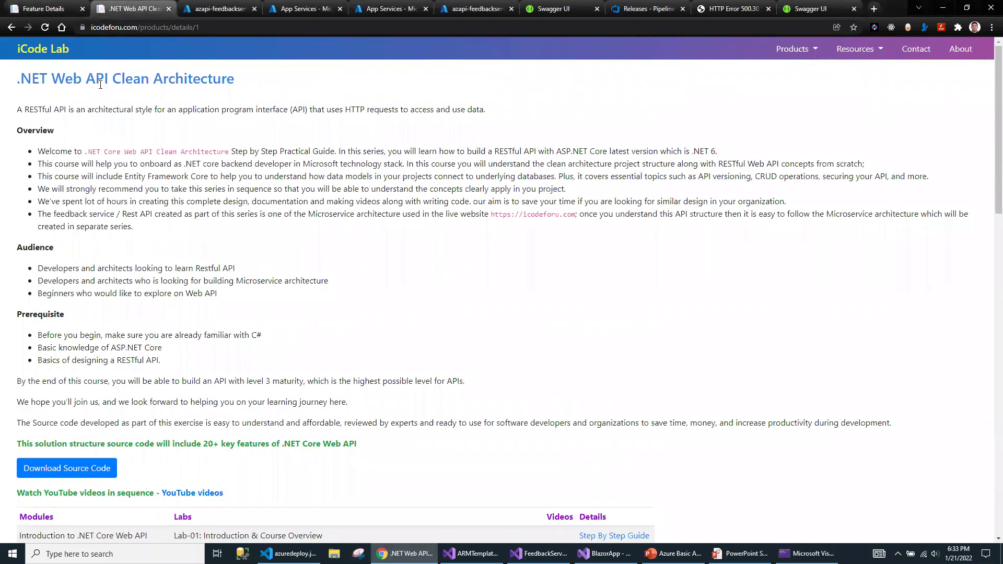
scroll(217, 335, down, 8)
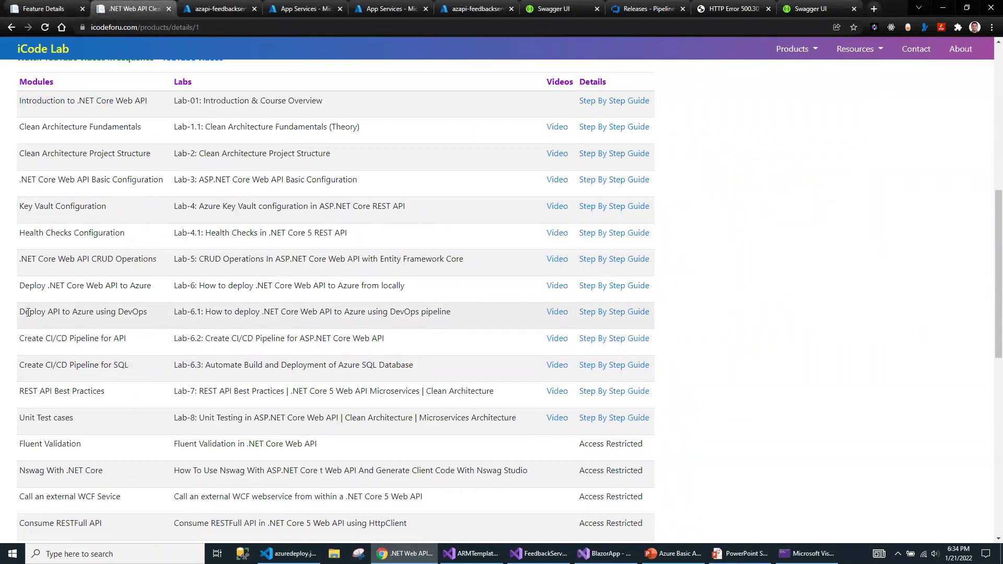
drag(211, 312, 459, 309)
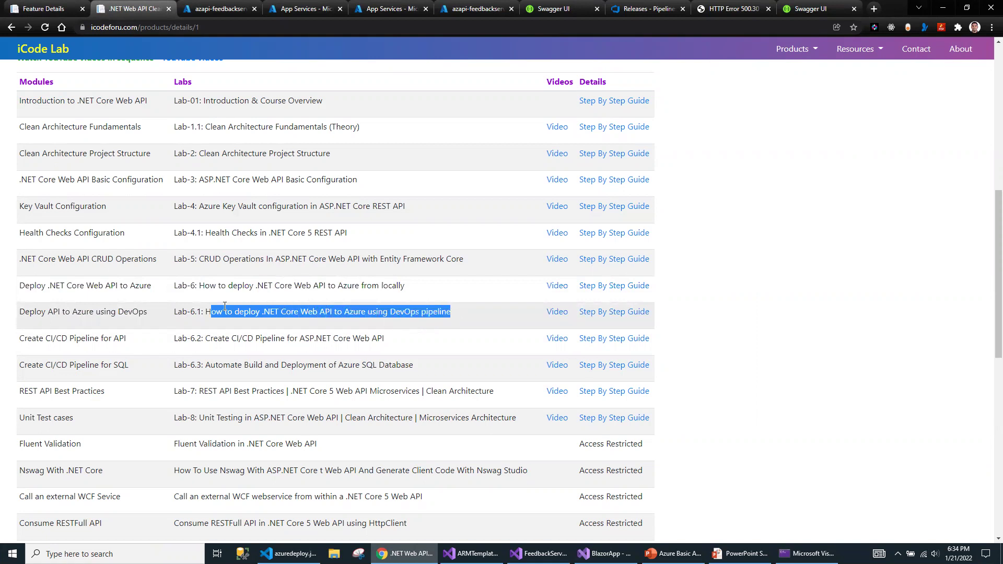
click(219, 340)
drag(218, 340, 392, 344)
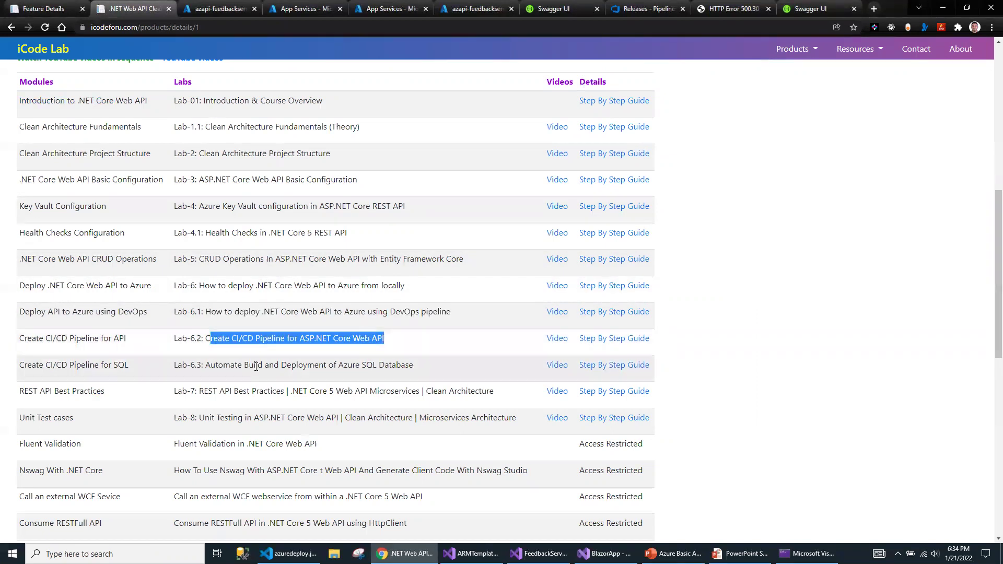
drag(213, 365, 234, 338)
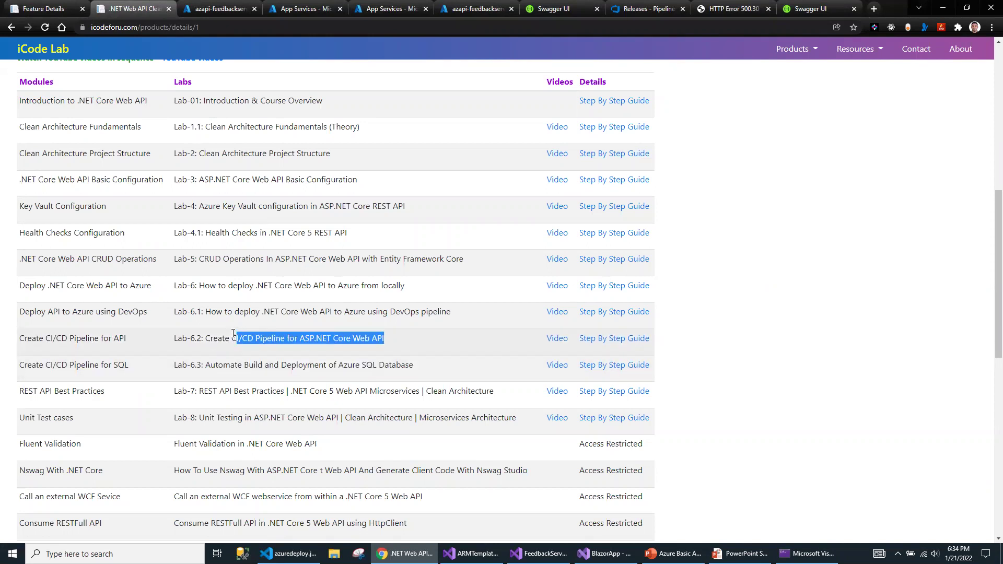
Open the FeedbackService-CI build pipeline of the icodeforu project in Azure DevOps for editing.
click(643, 9)
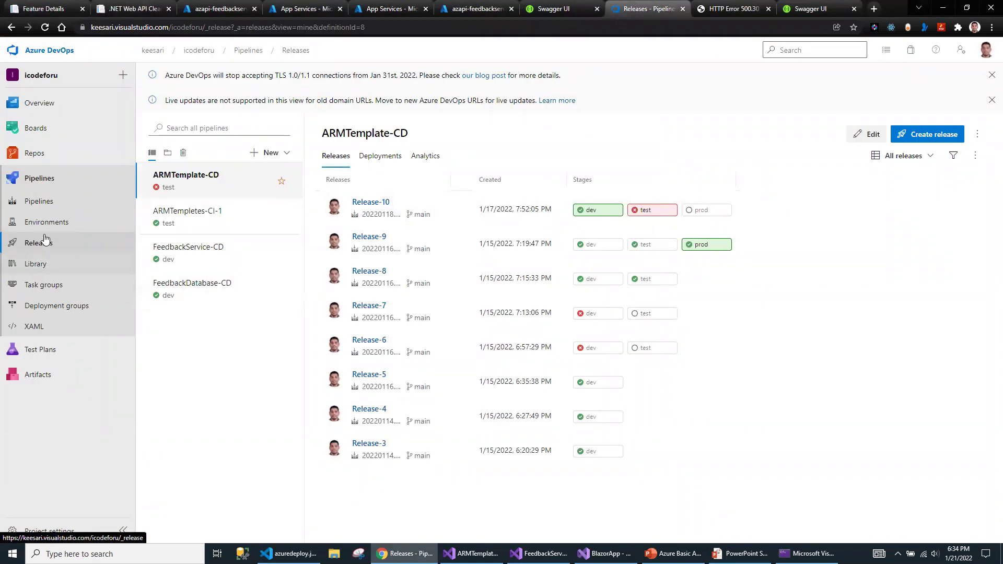
click(39, 200)
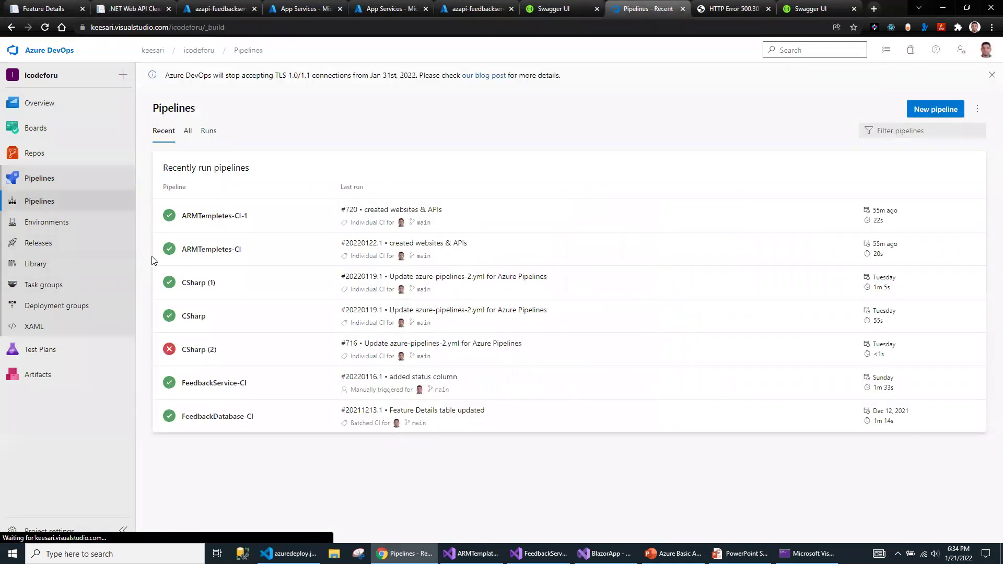
click(132, 8)
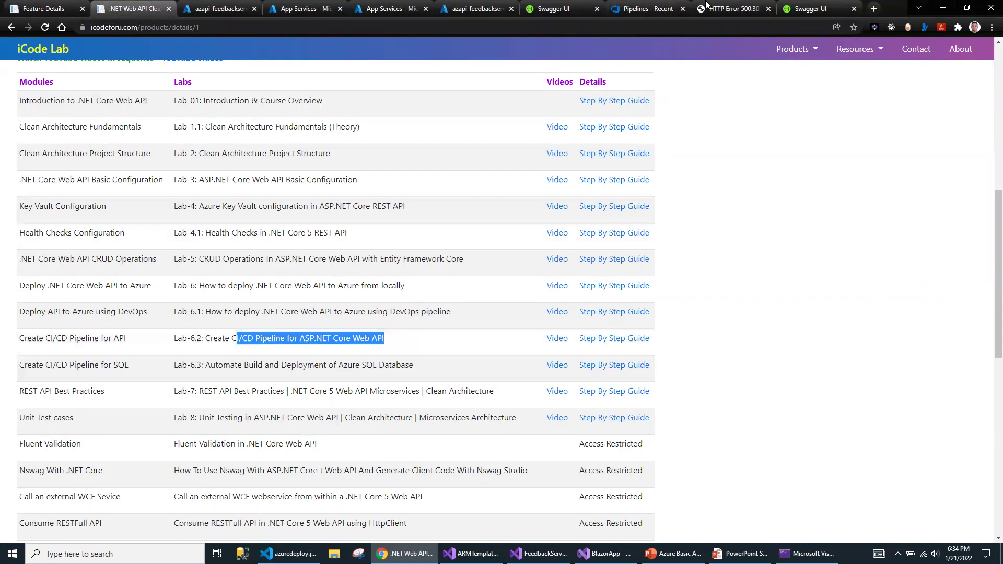
click(645, 9)
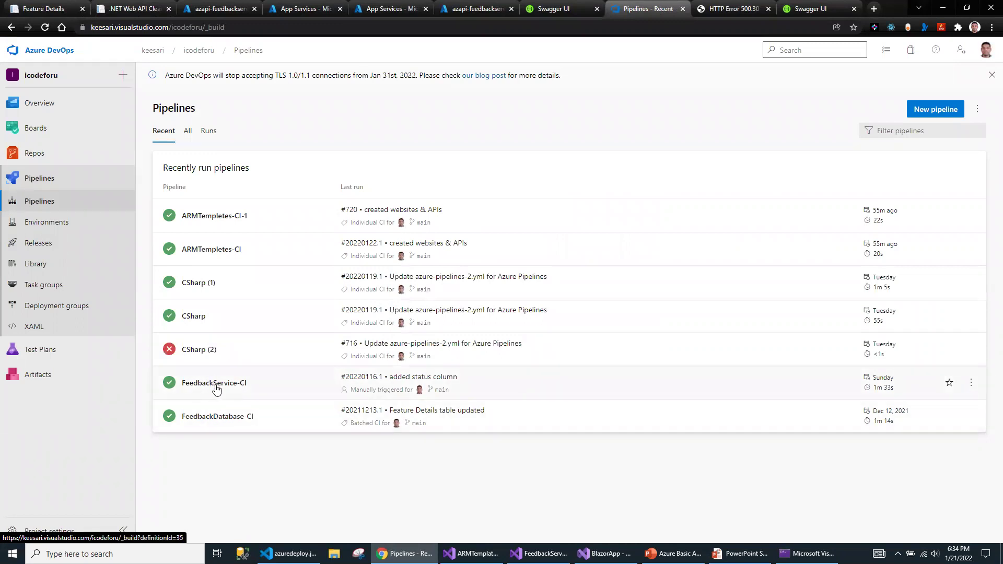
click(215, 386)
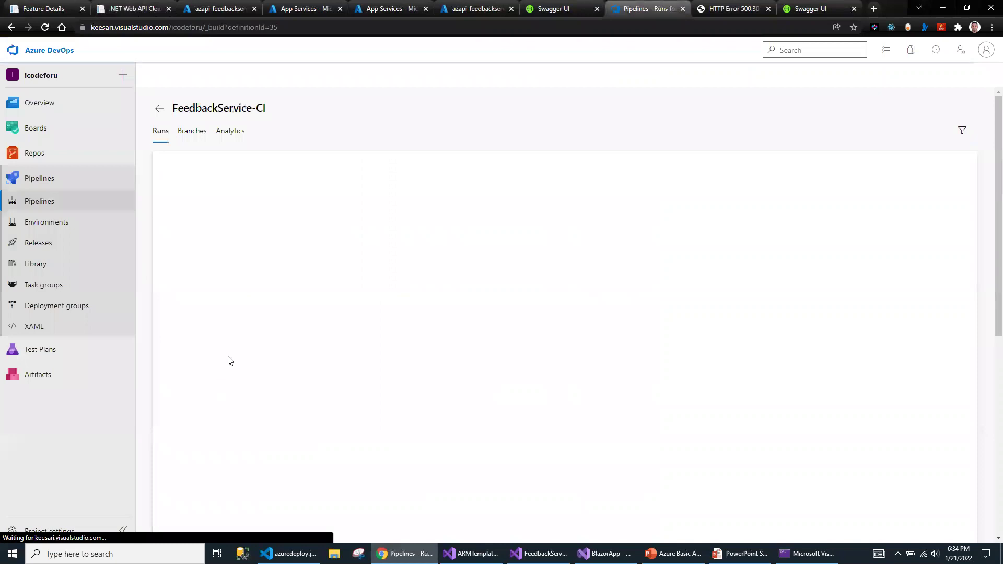
click(881, 109)
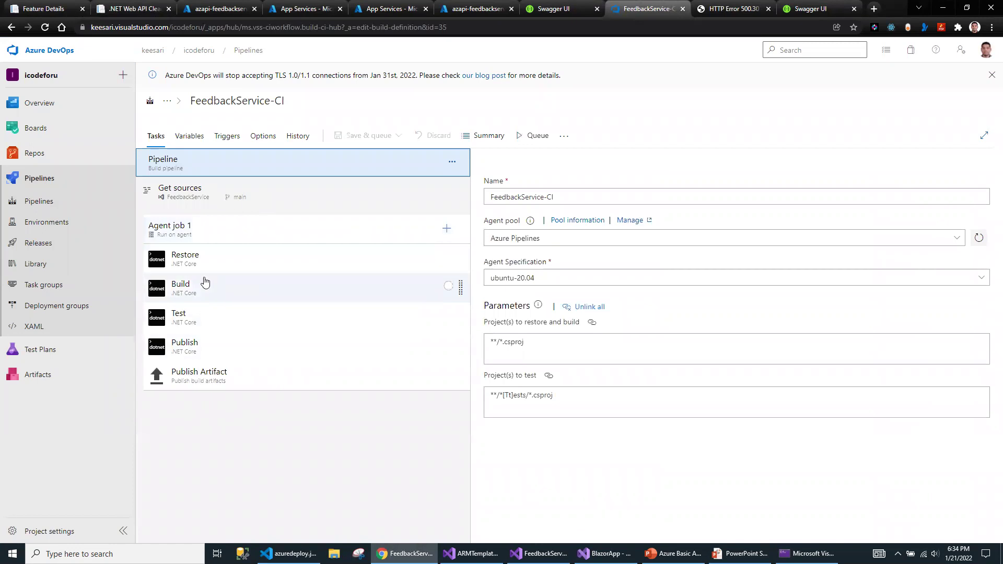
Examine the settings of the FeedbackService-CI tasks Restore, Build, Test, Publish and Publish Artifact.
click(188, 262)
click(193, 291)
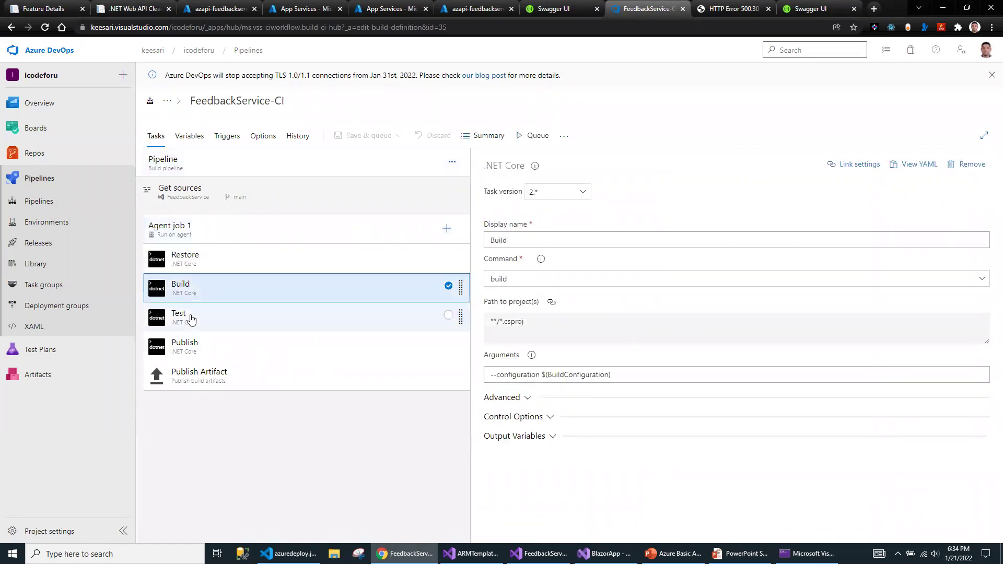
click(192, 319)
click(194, 348)
click(197, 375)
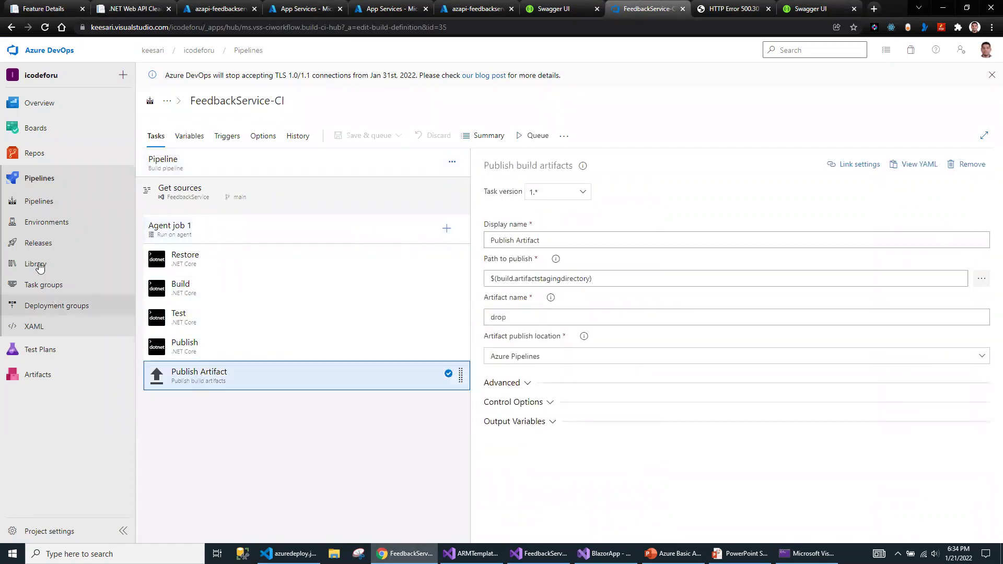
Open the FeedbackService-CD release pipeline for editing and show the tasks of its dev stage.
click(37, 245)
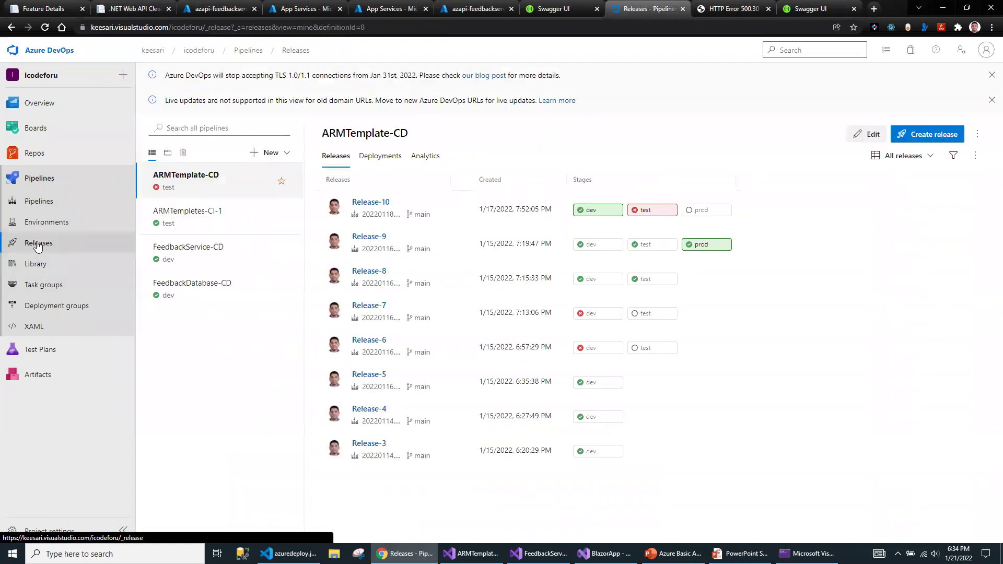
click(197, 252)
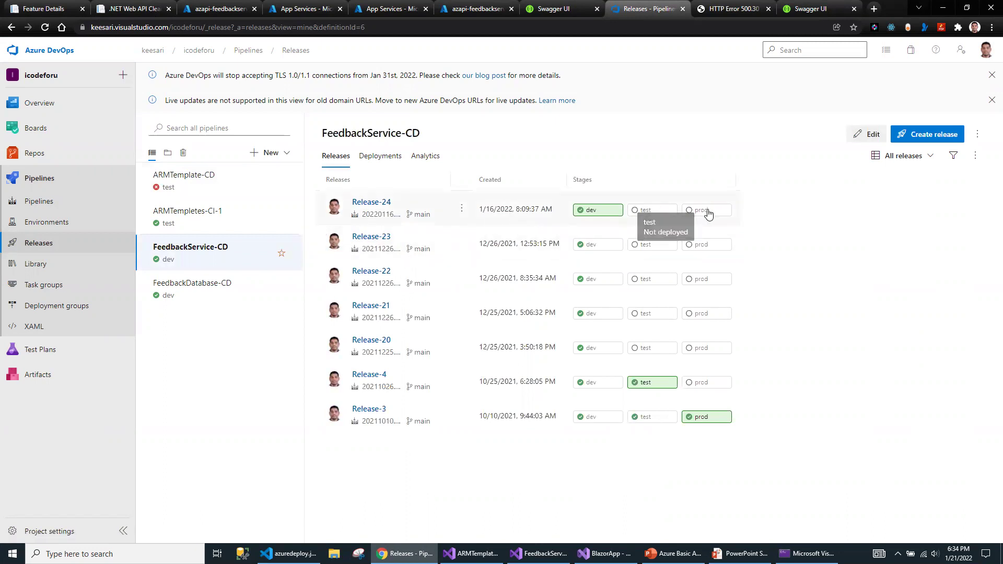
click(866, 135)
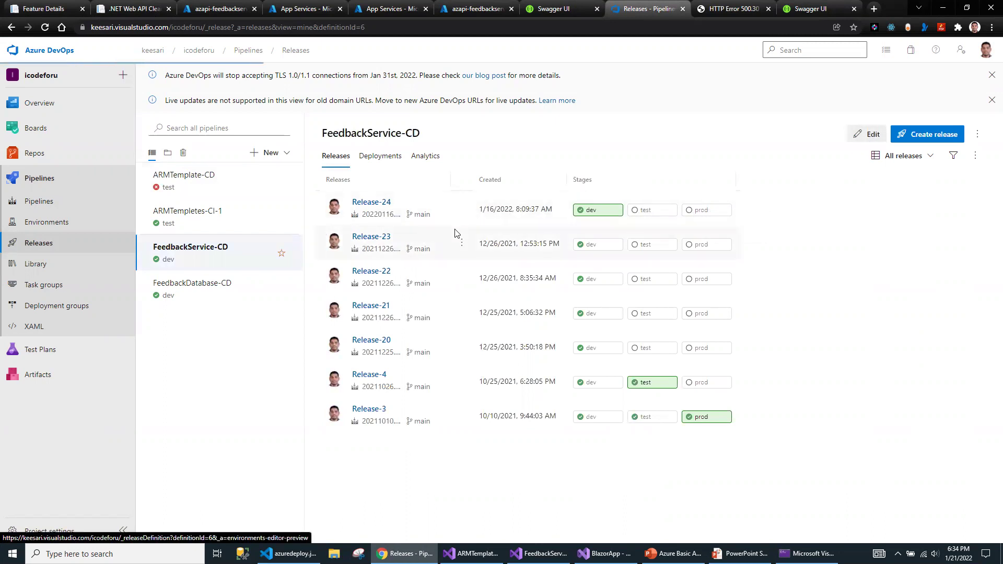
click(366, 245)
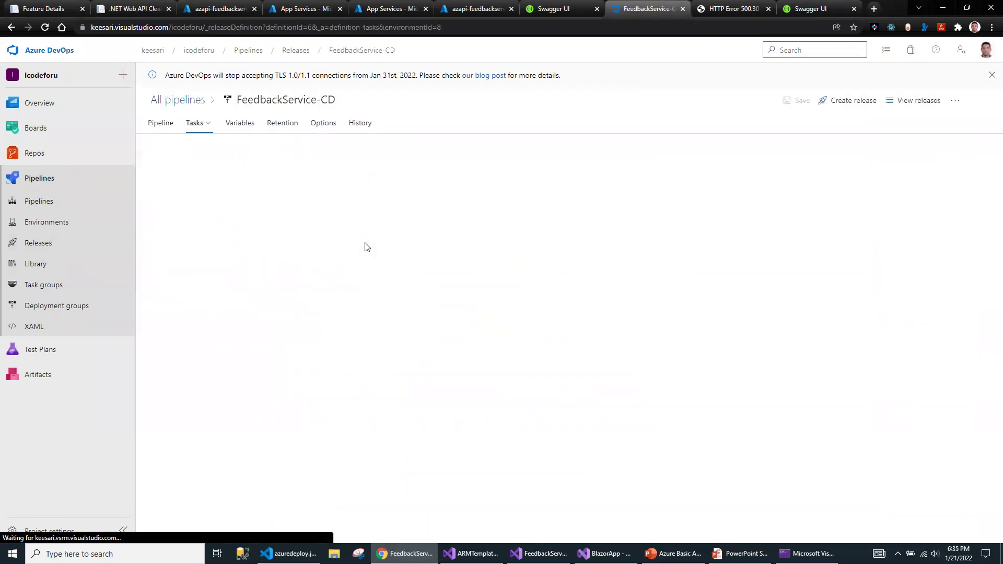
Examine the Deploy Azure App Service task's settings, including its subscription, App Service name and package folder.
click(226, 217)
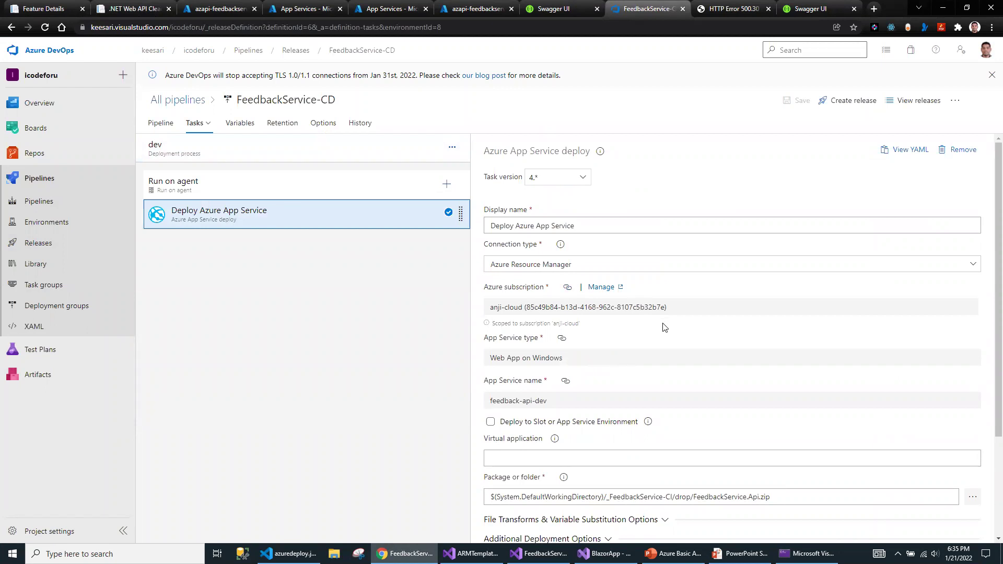
scroll(663, 340, down, 2)
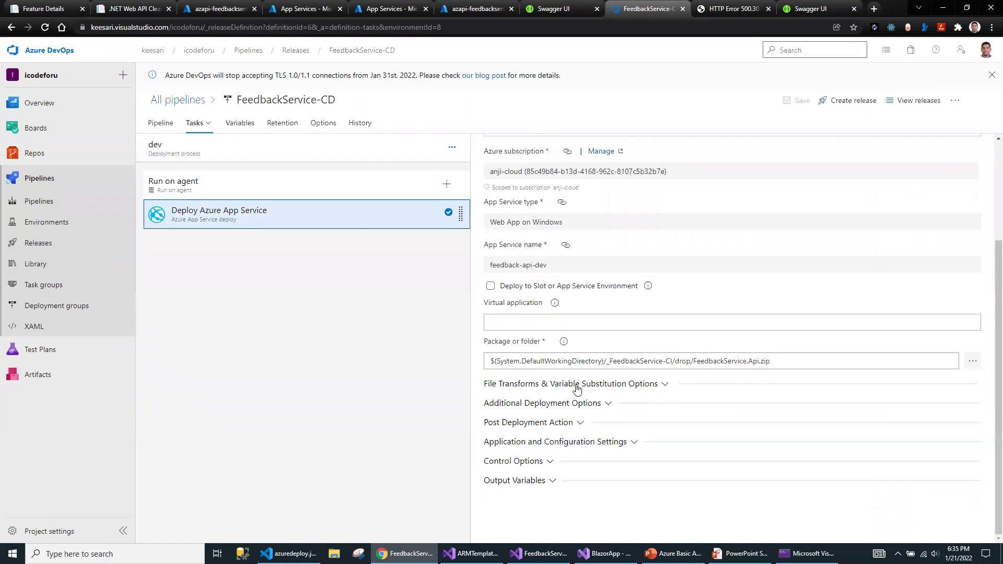
scroll(547, 338, up, 1)
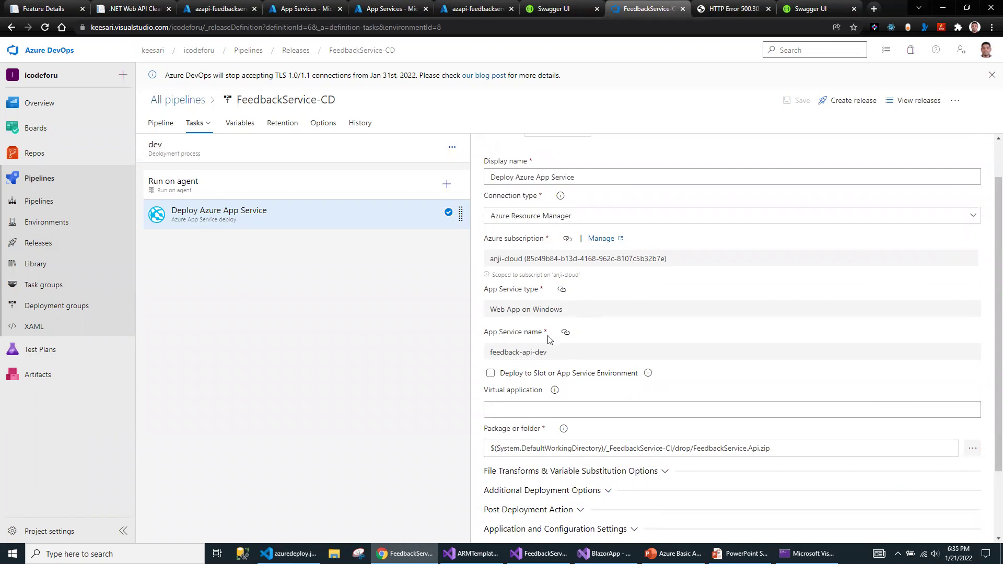
scroll(548, 361, down, 1)
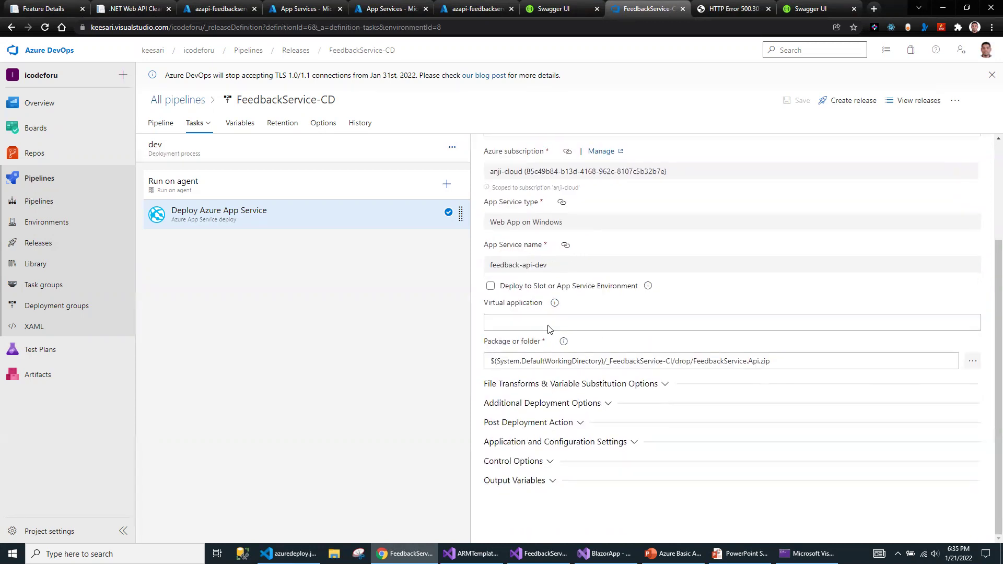
scroll(605, 320, up, 2)
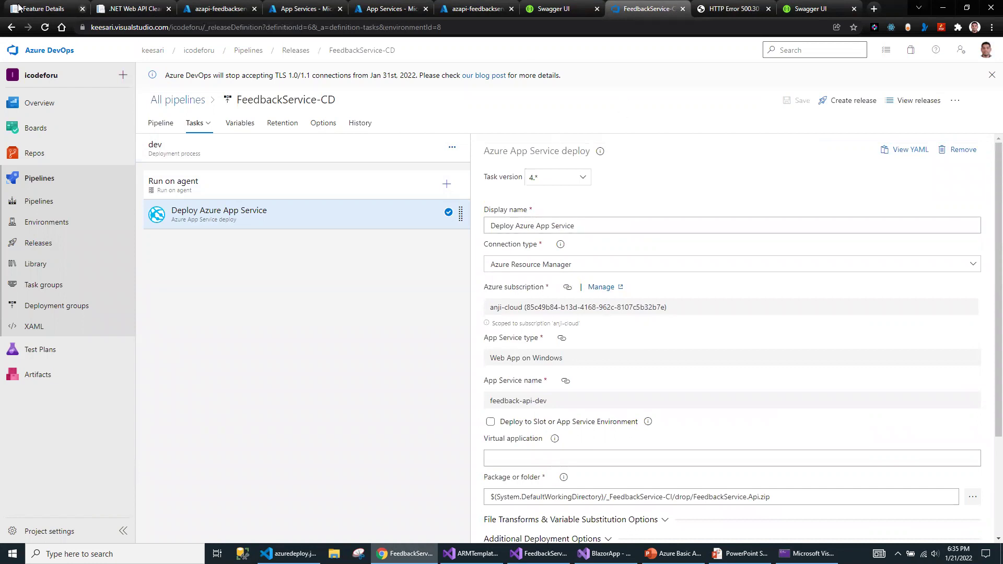
Return to the lab instructions and highlight the continuous integration/deployment objectives for the website, APIs and ARM templates.
click(46, 9)
click(342, 332)
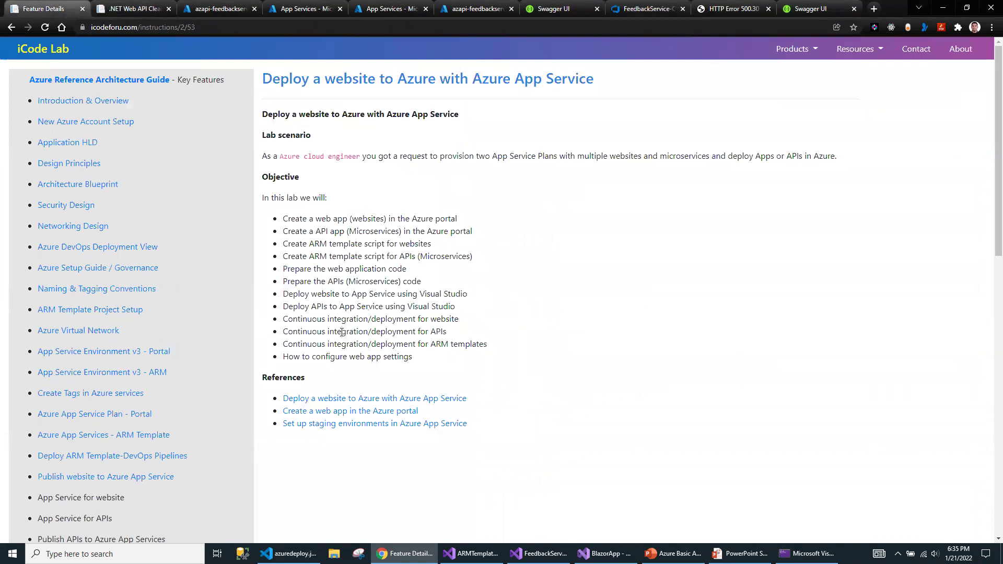
drag(288, 332, 451, 335)
drag(301, 317, 469, 336)
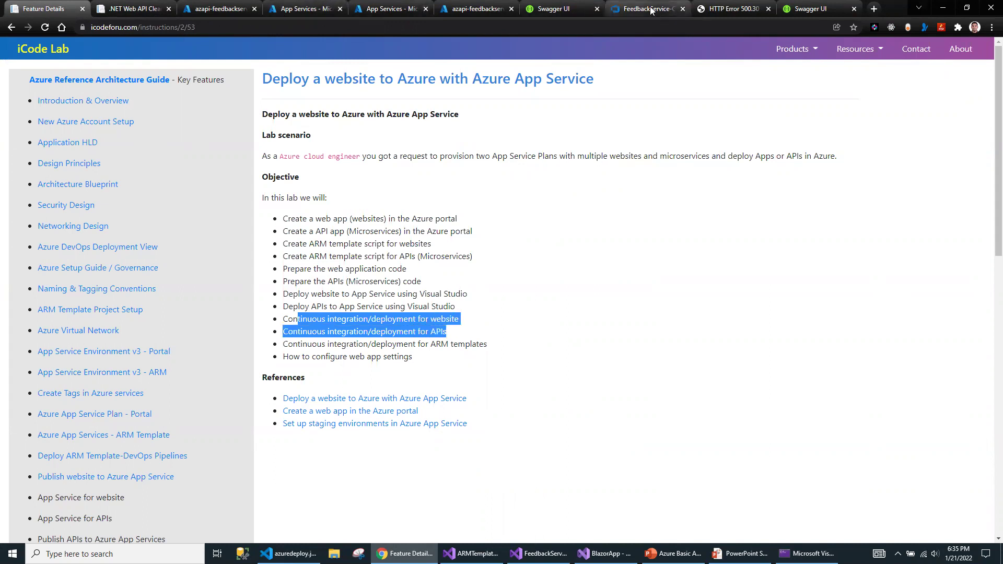
click(389, 317)
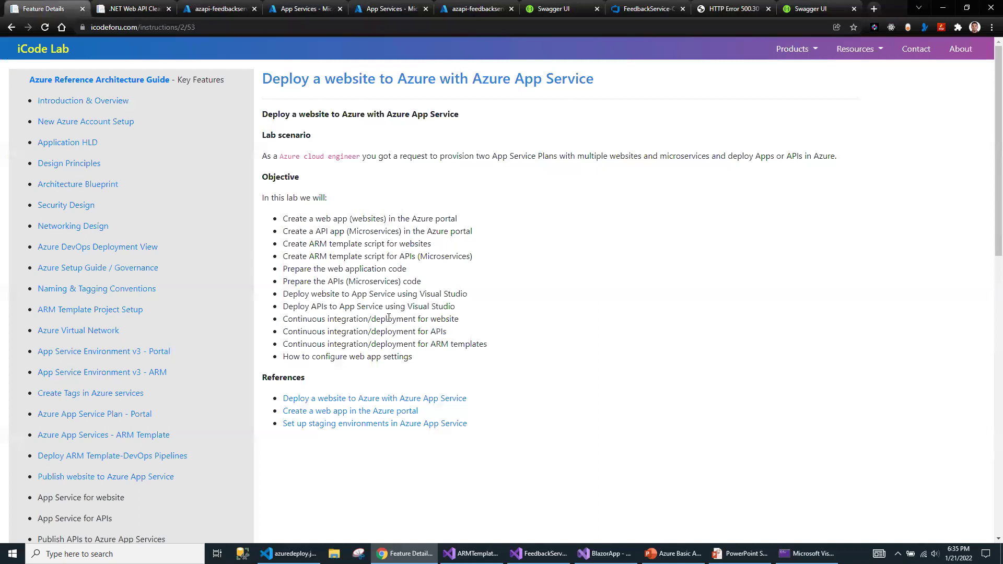
drag(279, 346, 491, 345)
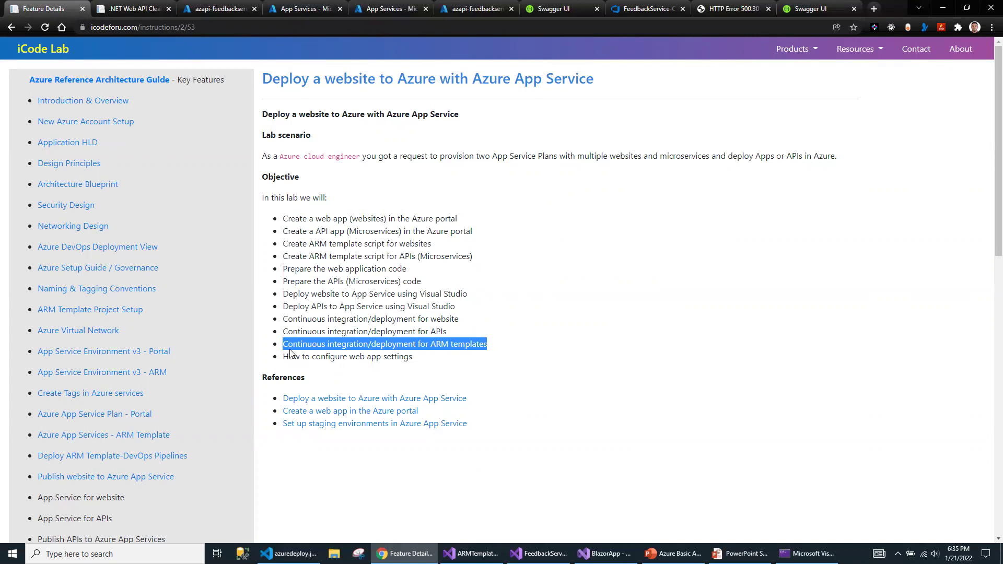
scroll(66, 459, down, 2)
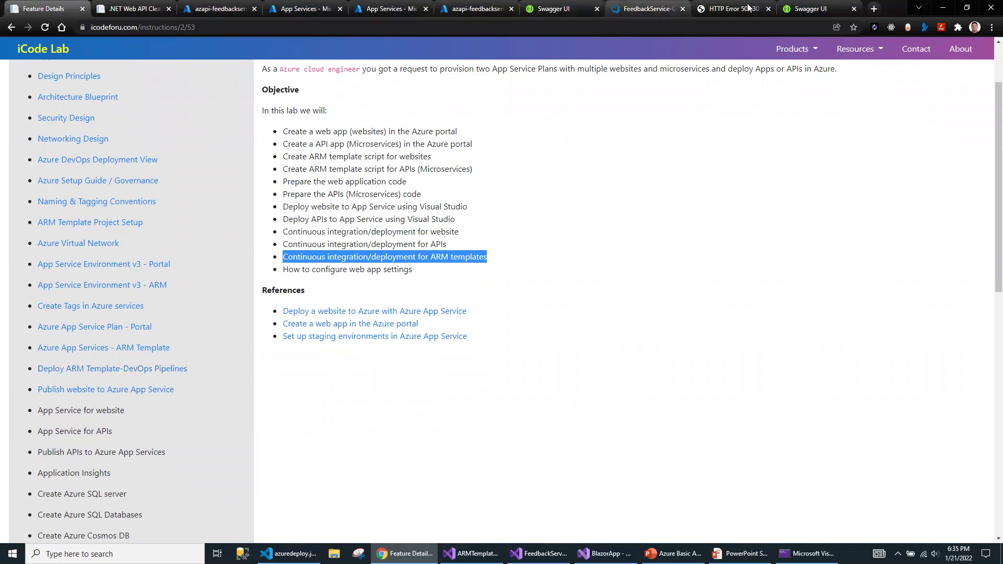
Open the ARMTempletes-CI build pipeline in Azure DevOps for editing and examine its Copy Files and Publish Artifact: drop tasks.
click(647, 8)
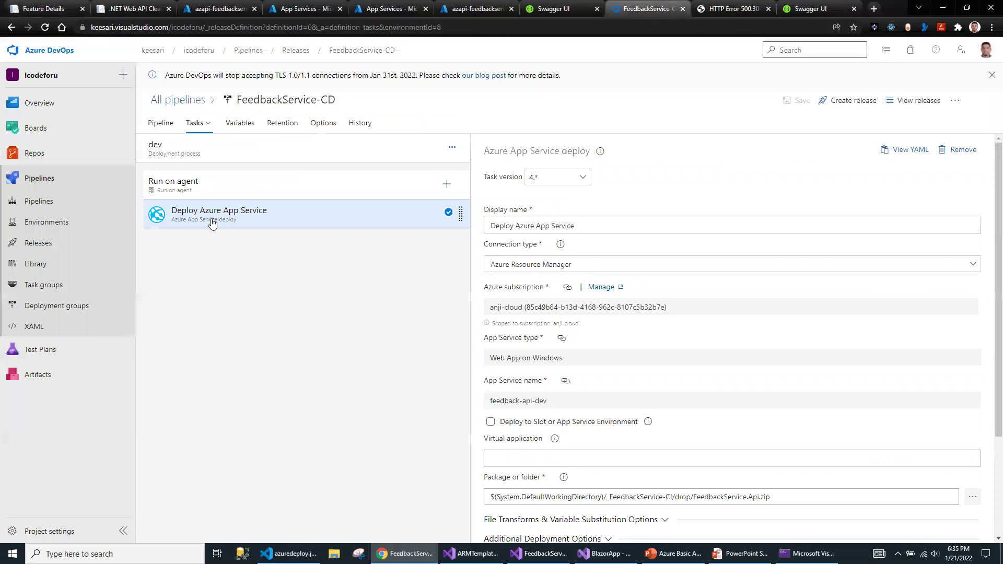
click(42, 180)
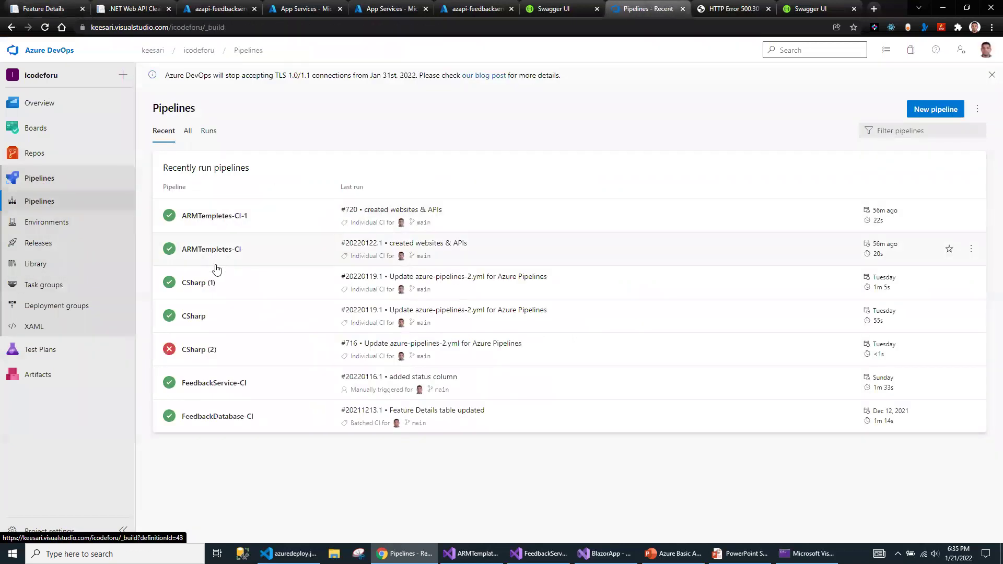
click(220, 261)
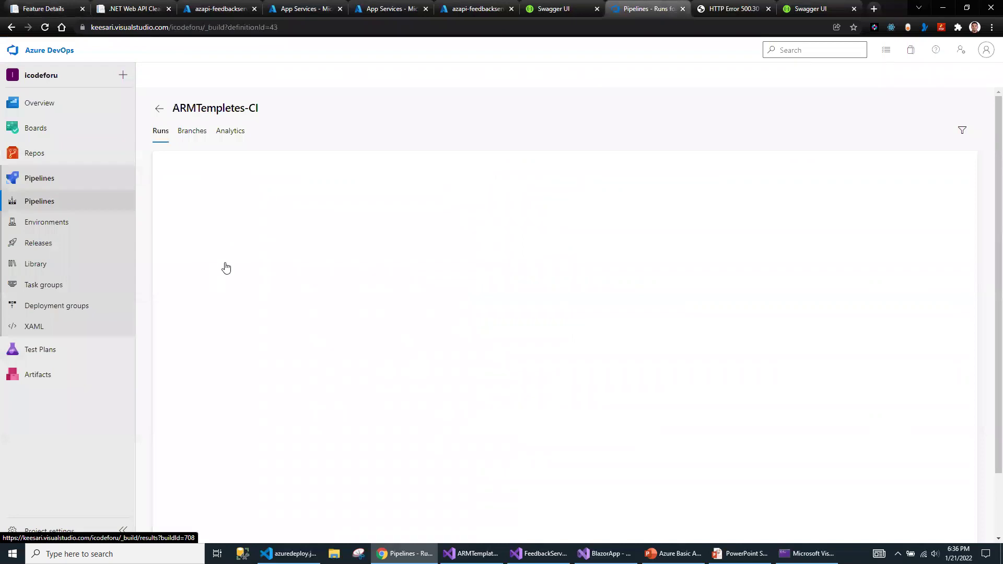
click(882, 110)
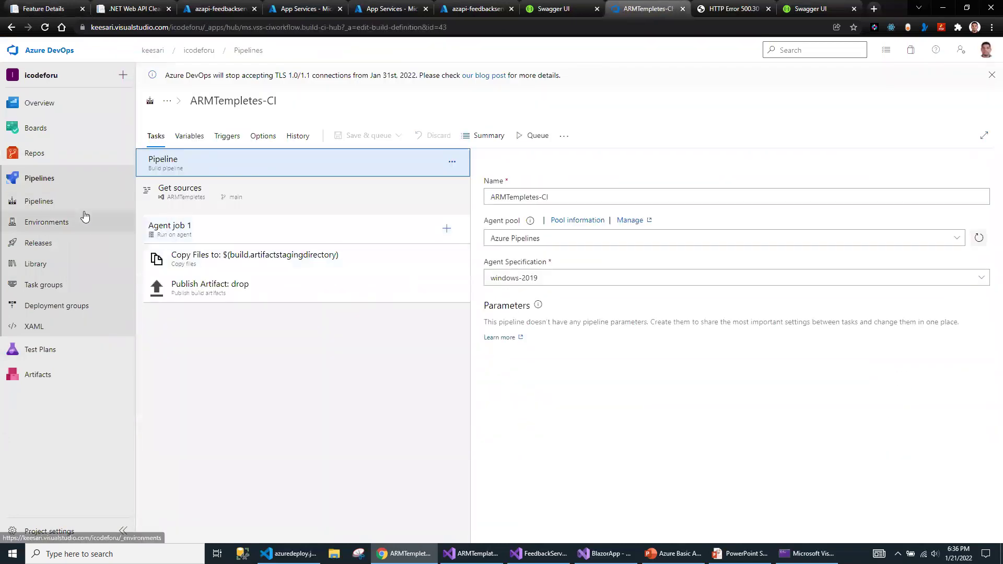
click(226, 260)
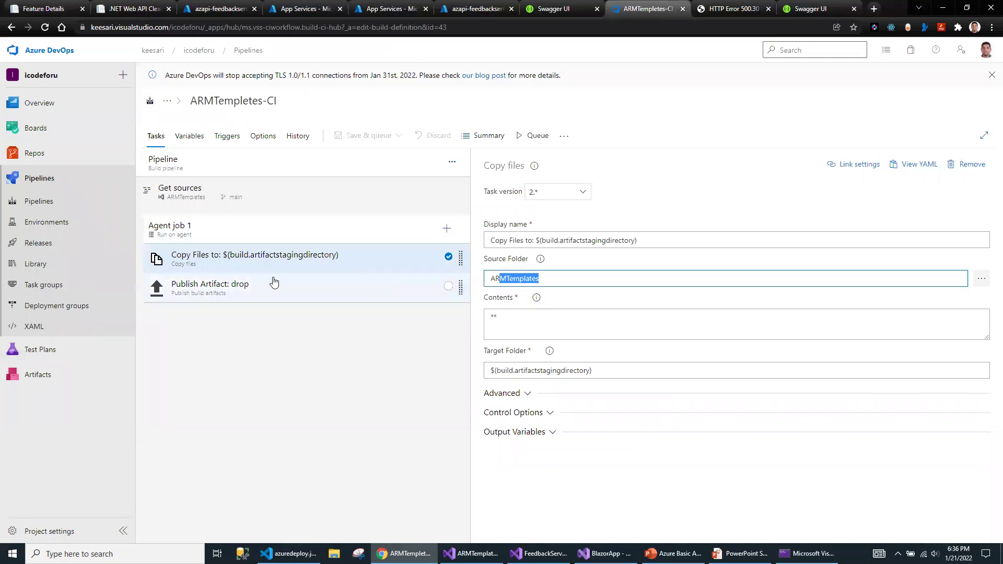
click(262, 285)
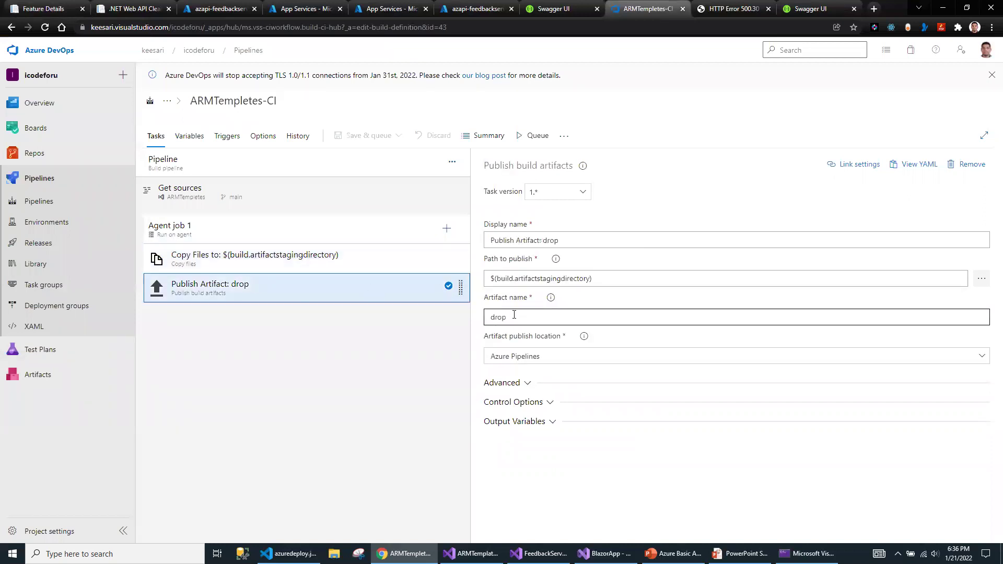
Open the ARMTemplate-CD release pipeline for editing and show the tasks of its dev stage.
click(34, 243)
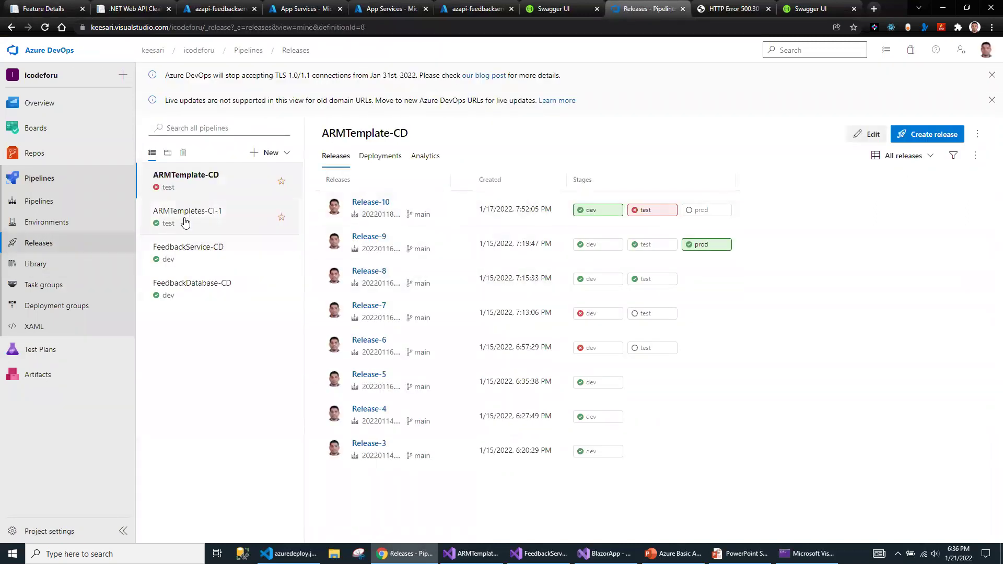
click(865, 134)
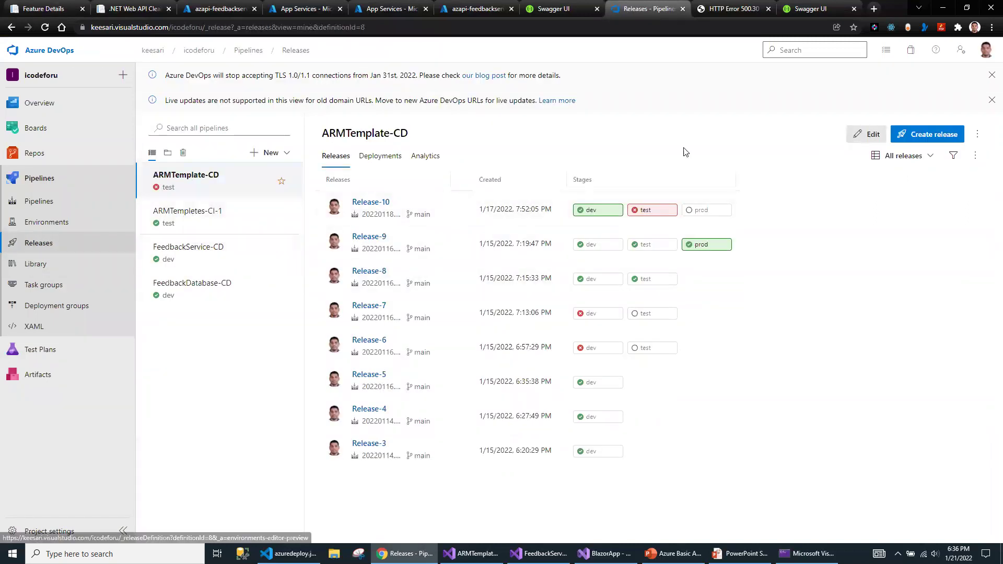
click(350, 236)
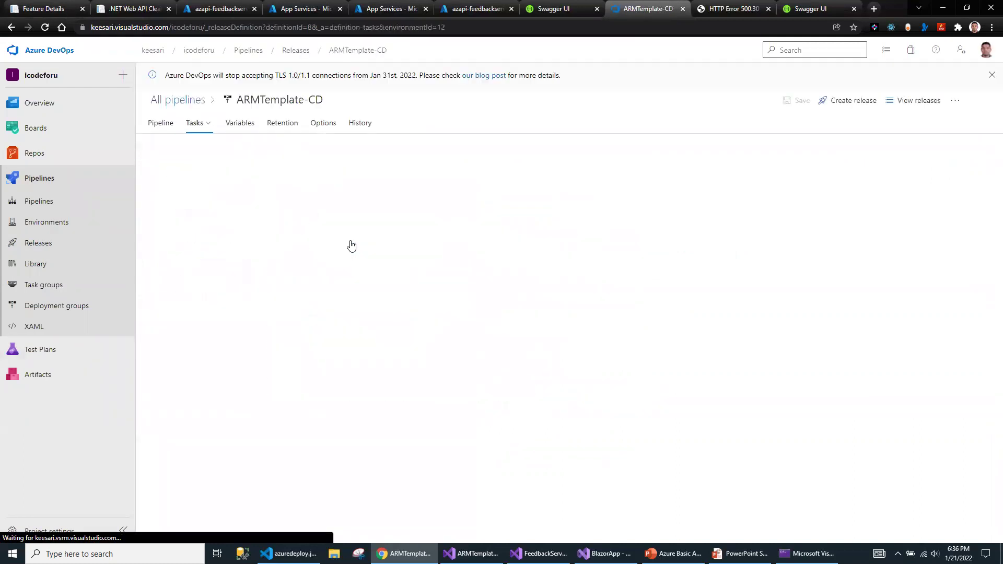
Show the settings of the dev stage's Resource Group, Virtual Network and App Service Plan & Apps deployment tasks in turn.
click(241, 210)
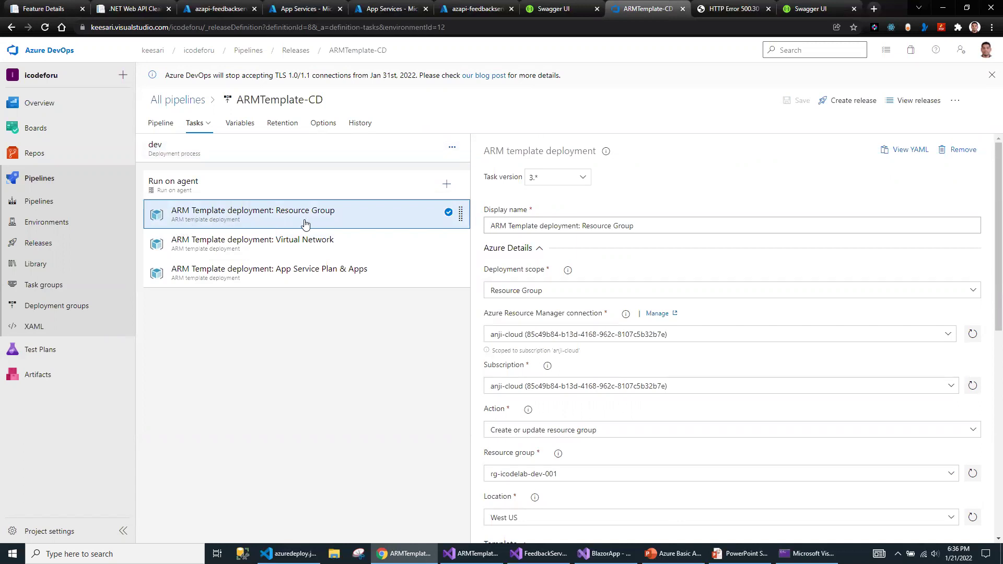
click(257, 251)
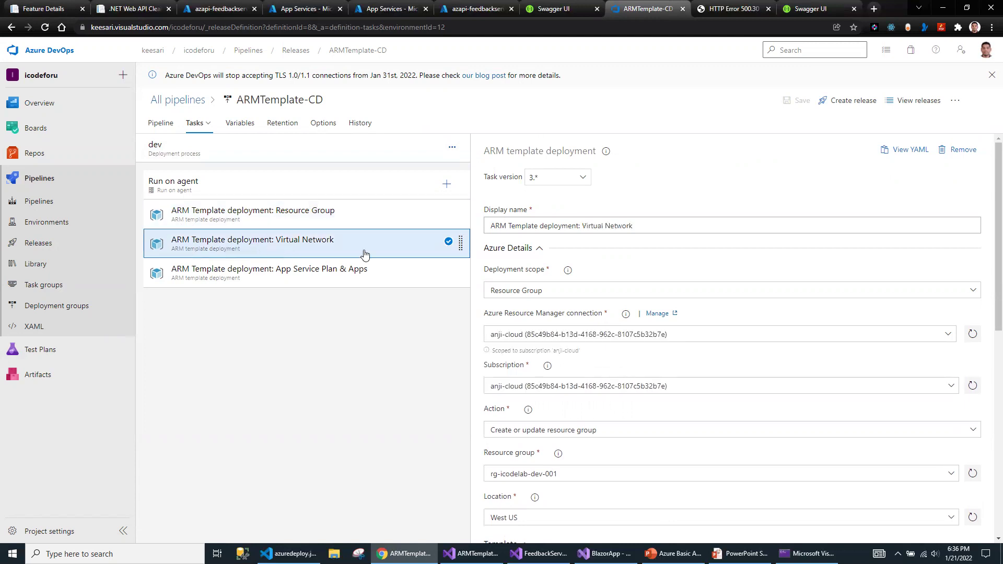
click(306, 274)
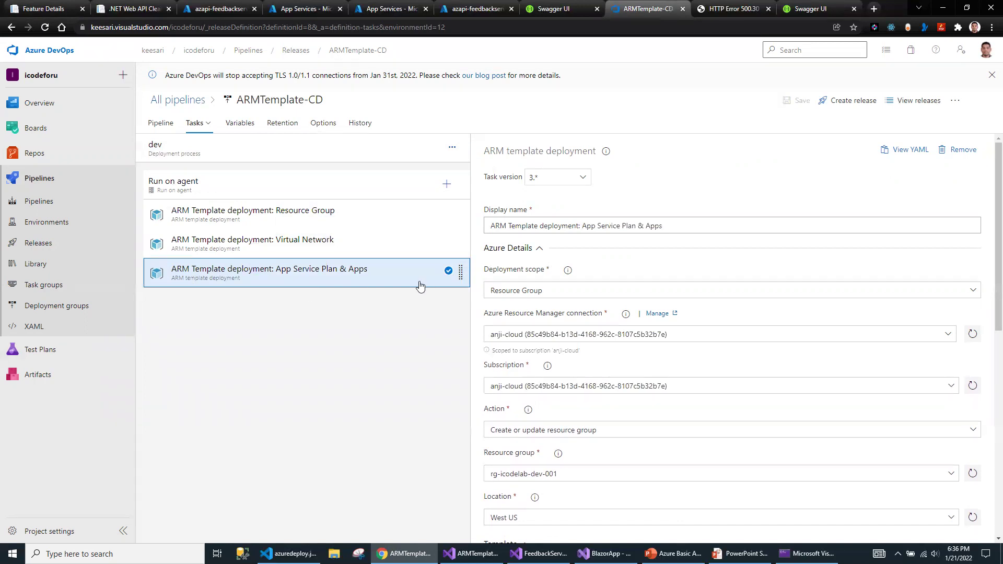
Examine the App Service Plan & Apps task's resource group, template location options, template path and template parameters path.
scroll(590, 295, down, 2)
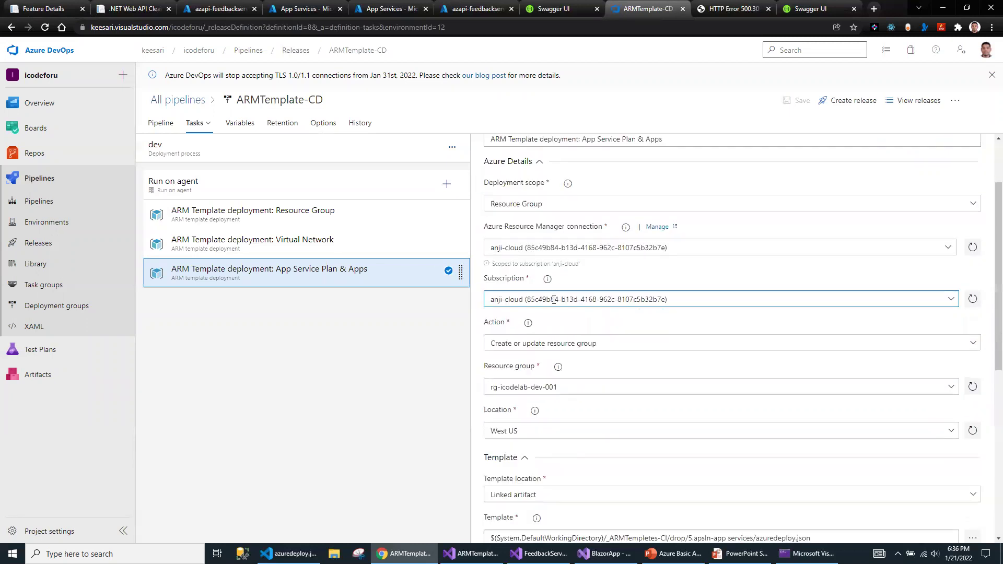
scroll(538, 364, down, 2)
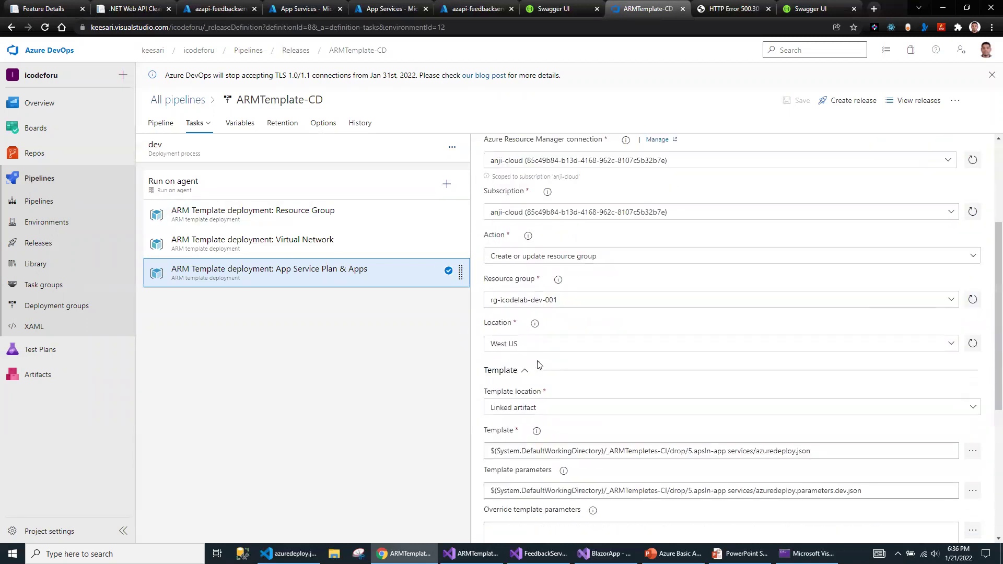
double_click(535, 300)
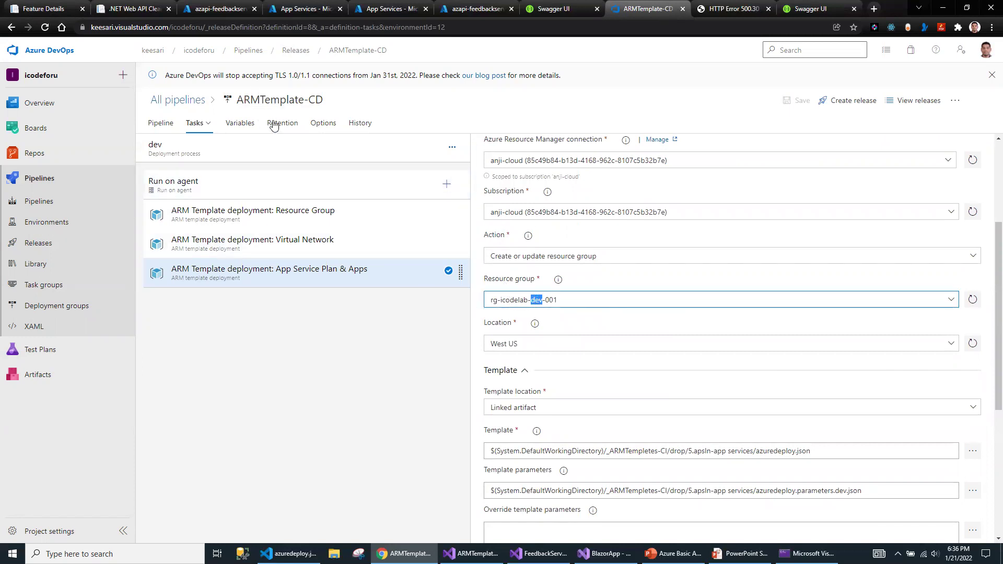
scroll(556, 367, down, 2)
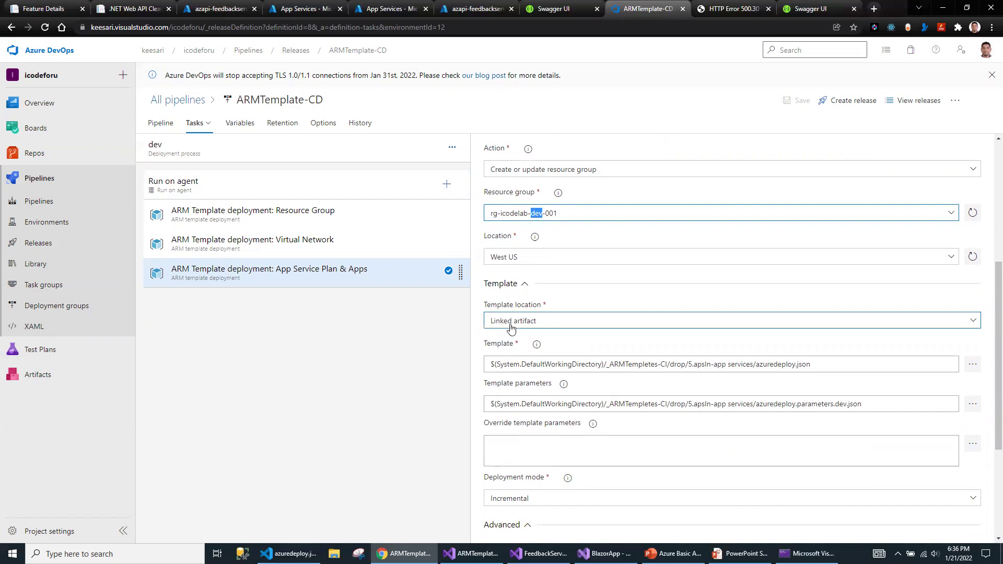
click(543, 323)
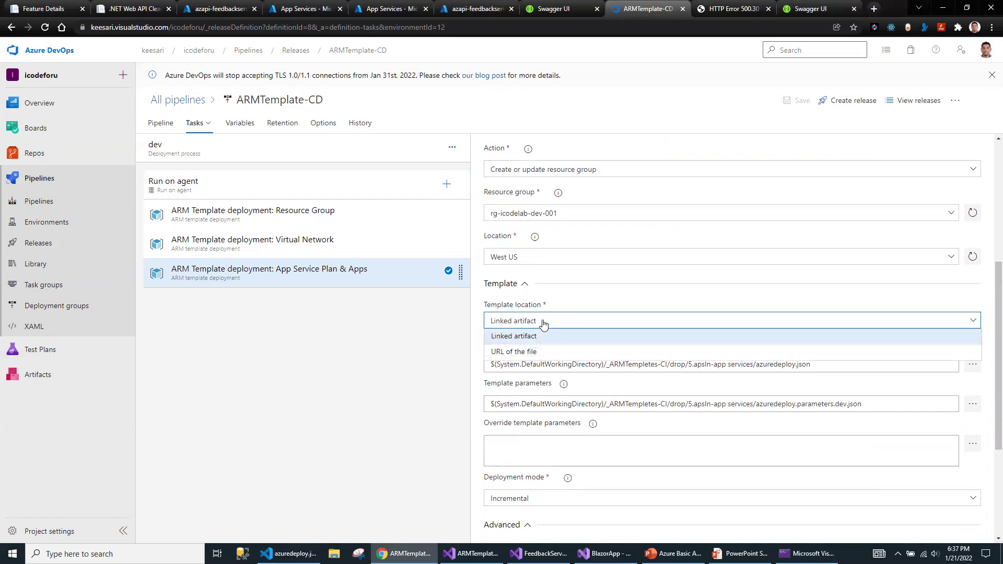
click(543, 322)
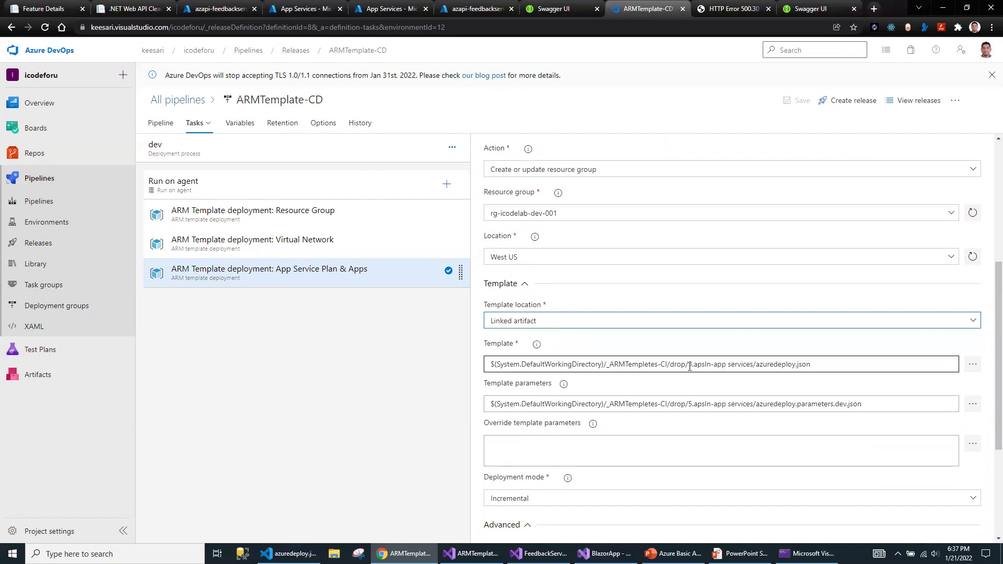
drag(770, 364, 848, 365)
drag(746, 404, 868, 409)
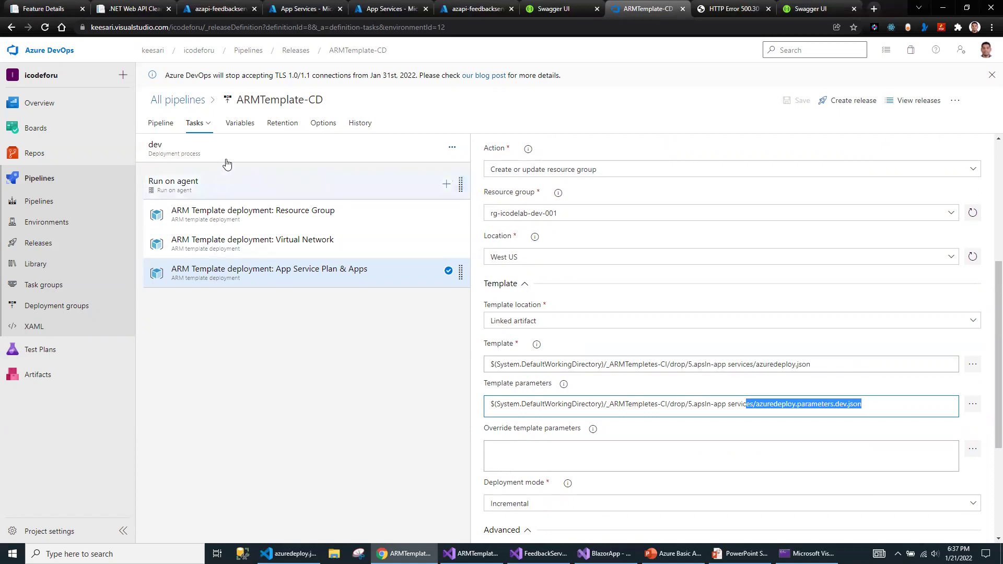
Check the test stage's ARM deployment tasks, then return to the dev stage's App Service Plan & Apps task.
click(195, 124)
click(199, 168)
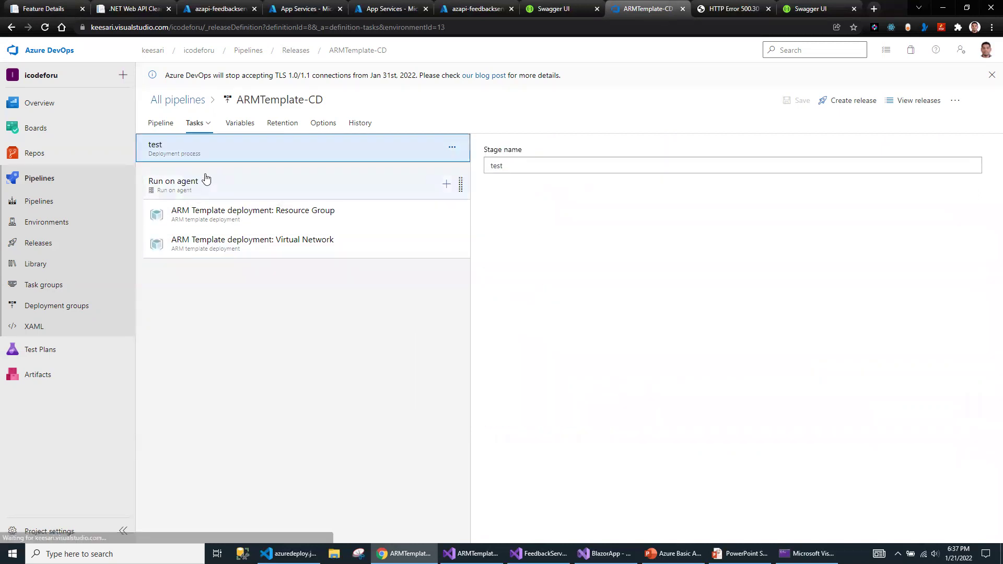
right_click(286, 245)
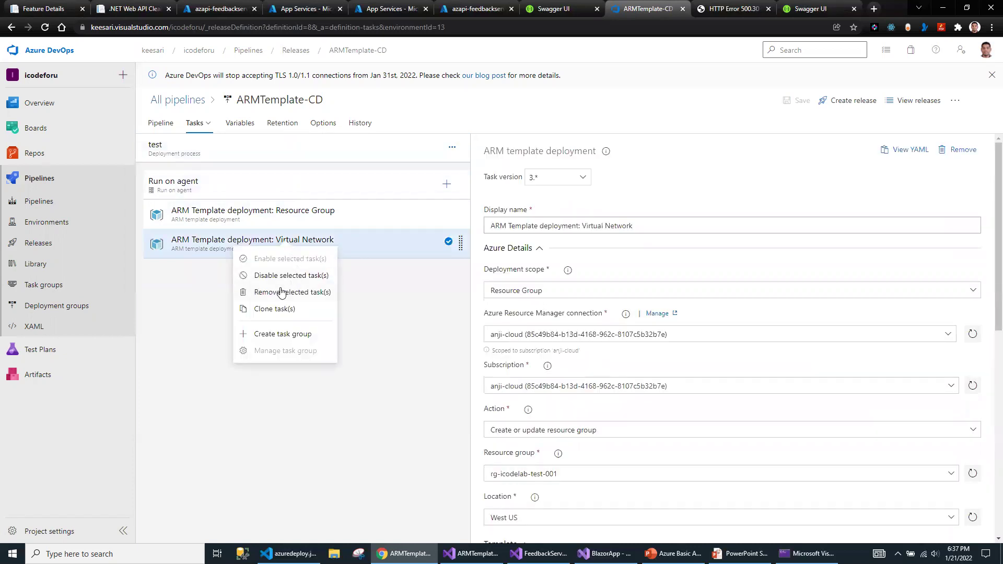
click(199, 124)
click(199, 155)
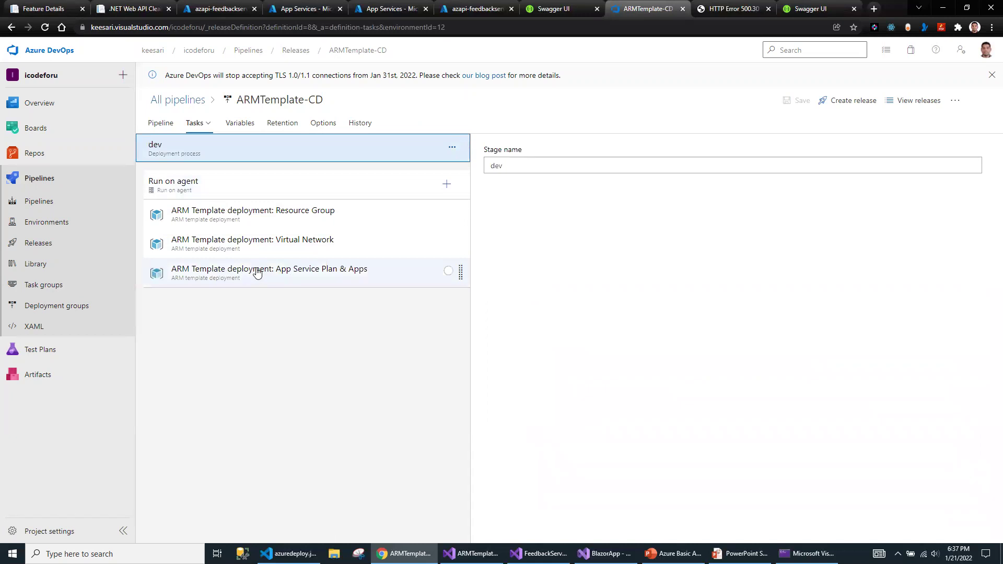
click(257, 272)
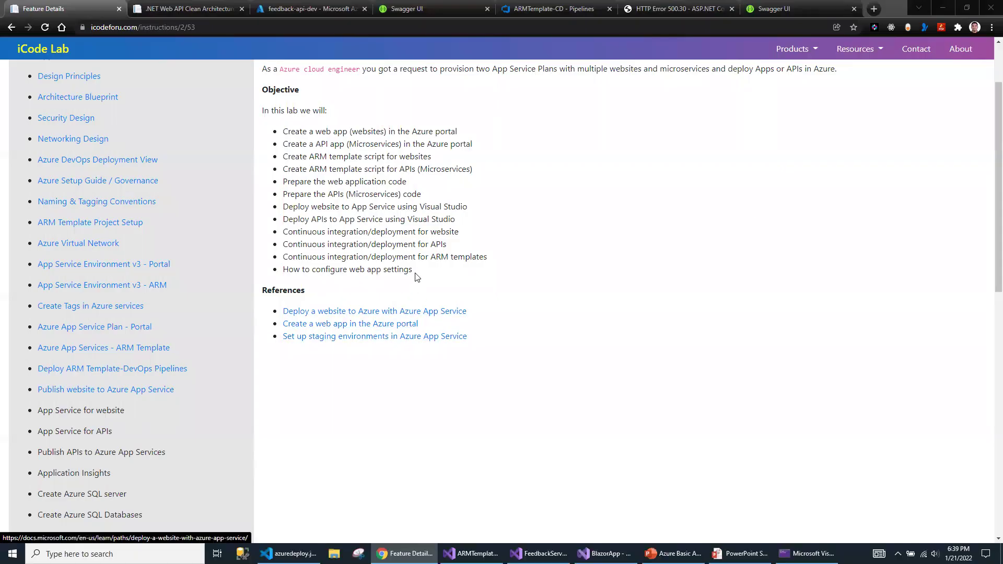
Highlight the web app settings objective in the lab instructions, then open appsettings.json of FeedbackService.Api in Visual Studio.
drag(417, 277, 286, 271)
click(347, 271)
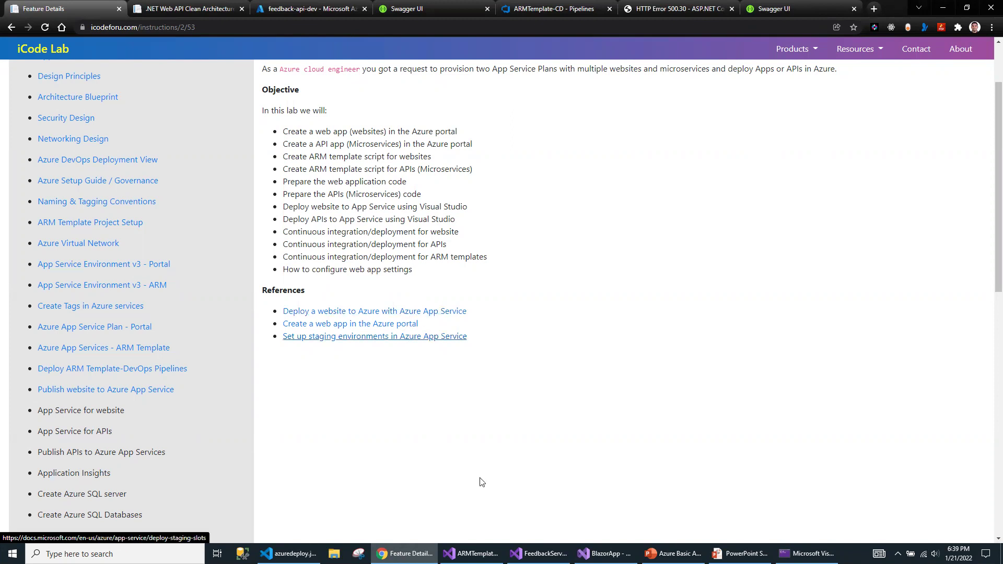
mouse_move(537, 554)
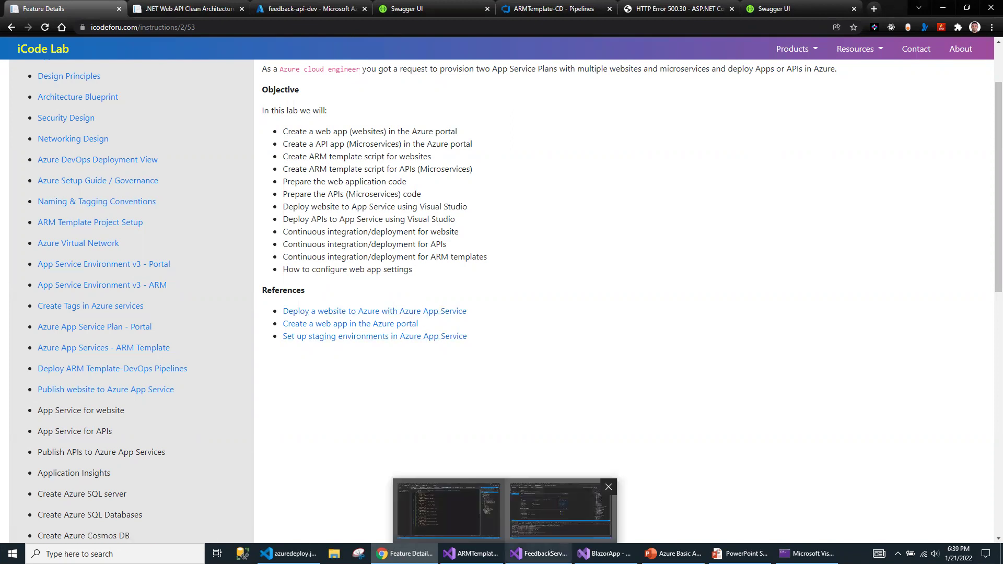
click(560, 509)
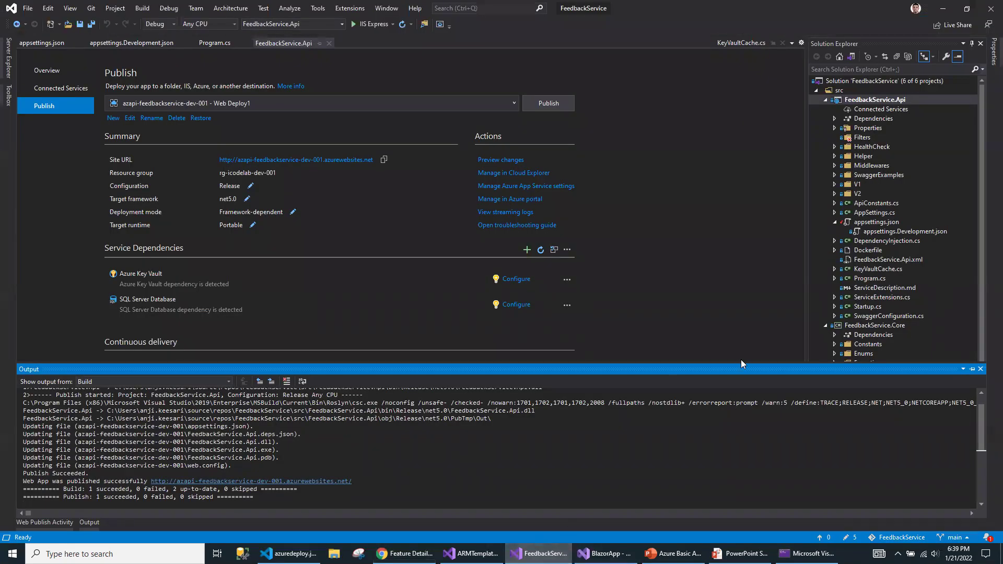
double_click(878, 223)
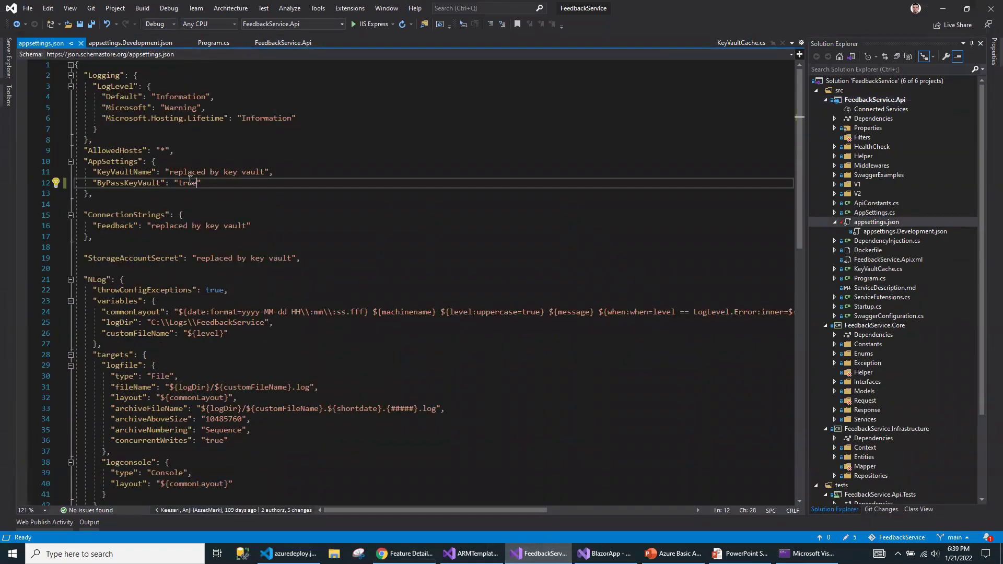
Highlight the placeholder values of KeyVaultName, the Feedback connection string and StorageAccountSecret in appsettings.json.
drag(173, 173, 265, 172)
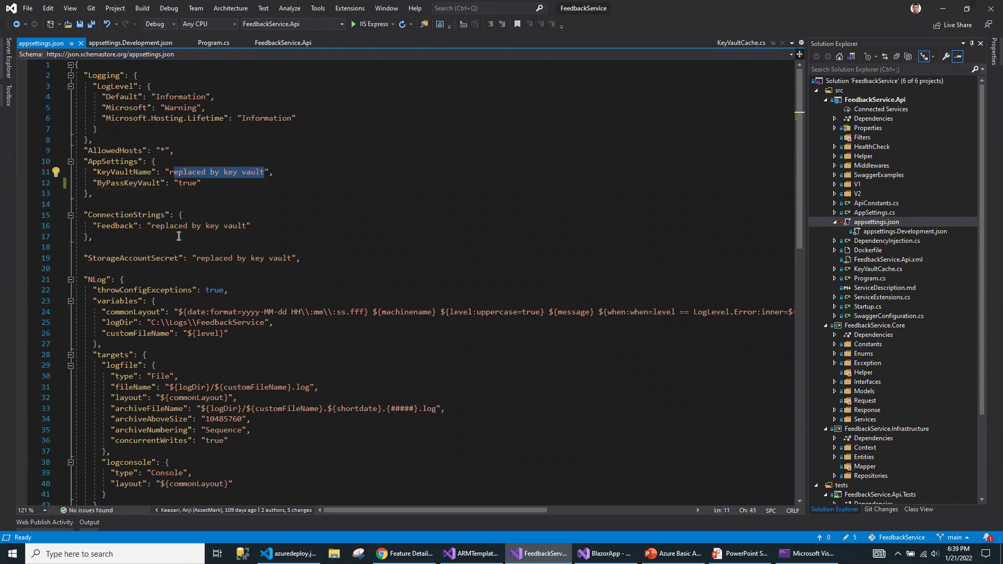
drag(153, 227, 252, 226)
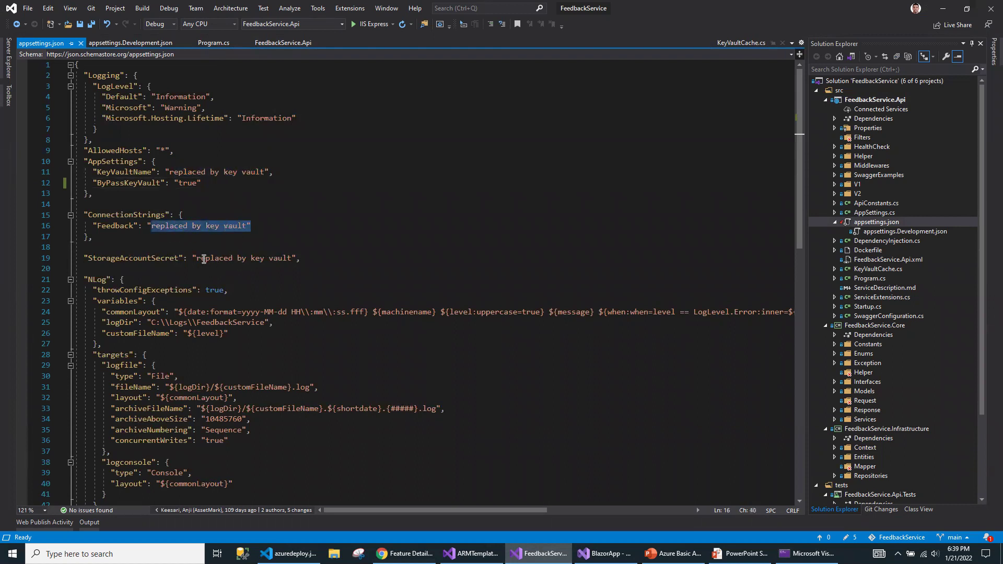
drag(198, 259, 276, 260)
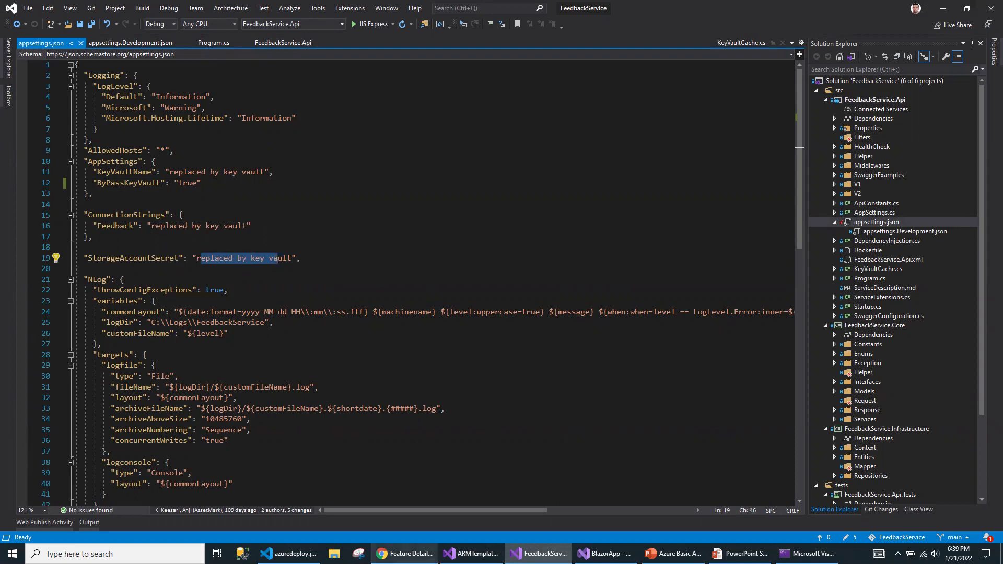
Switch to the Azure portal configuration of the feedback-api-dev App Service and hide its application setting values.
mouse_move(405, 553)
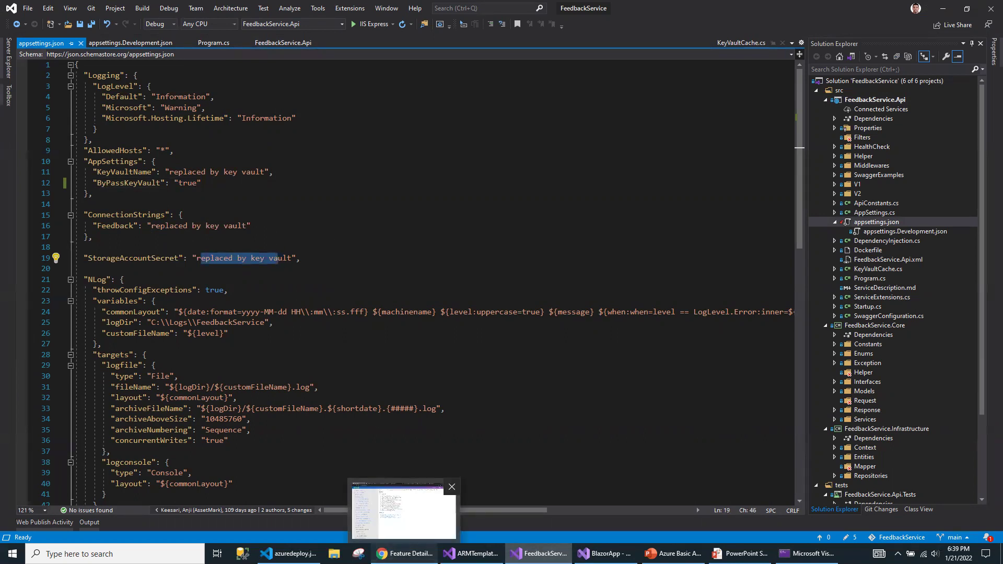
click(405, 553)
click(309, 6)
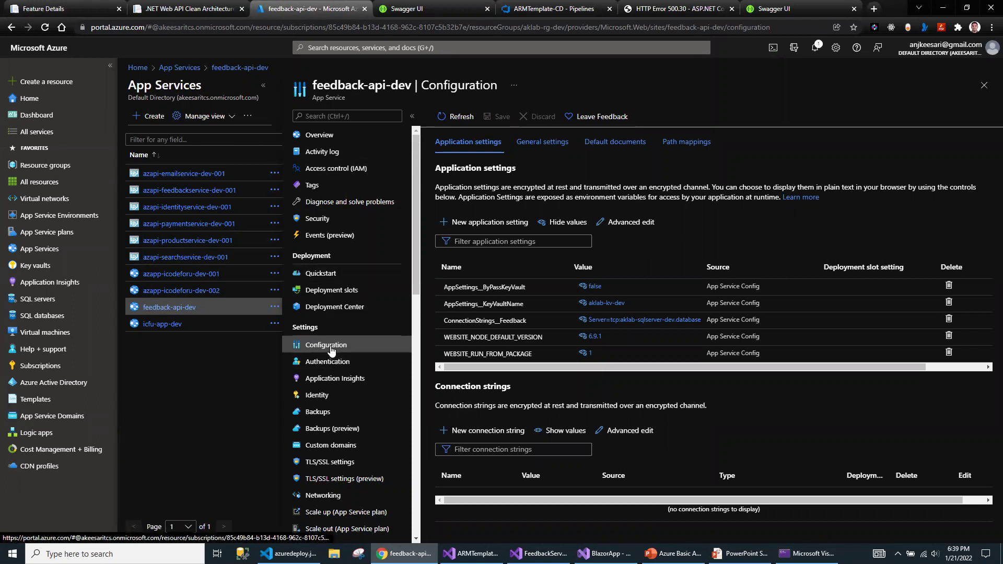
click(561, 222)
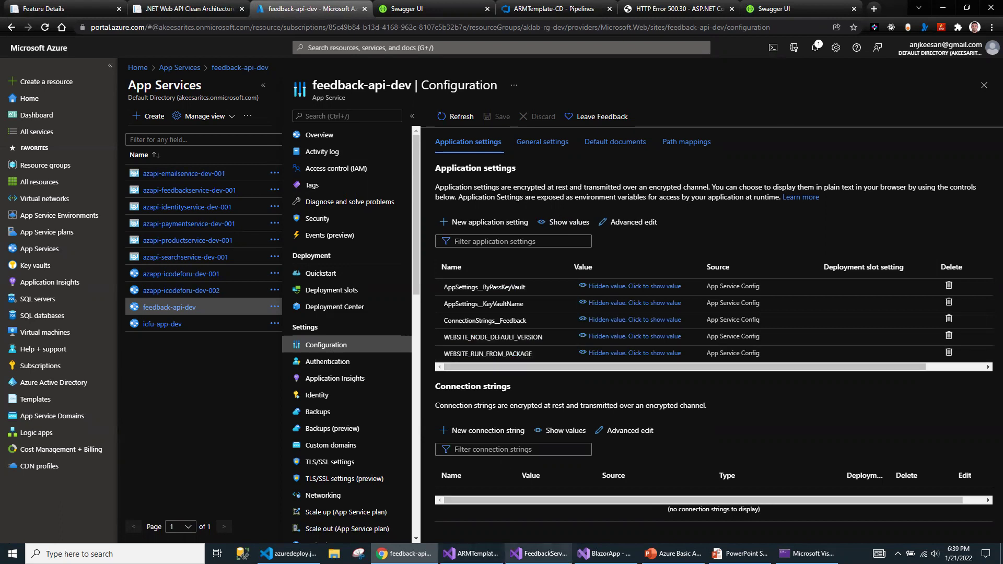
Return to appsettings.json in Visual Studio and highlight the AppSettings section name and its KeyVaultName key.
mouse_move(538, 554)
click(560, 509)
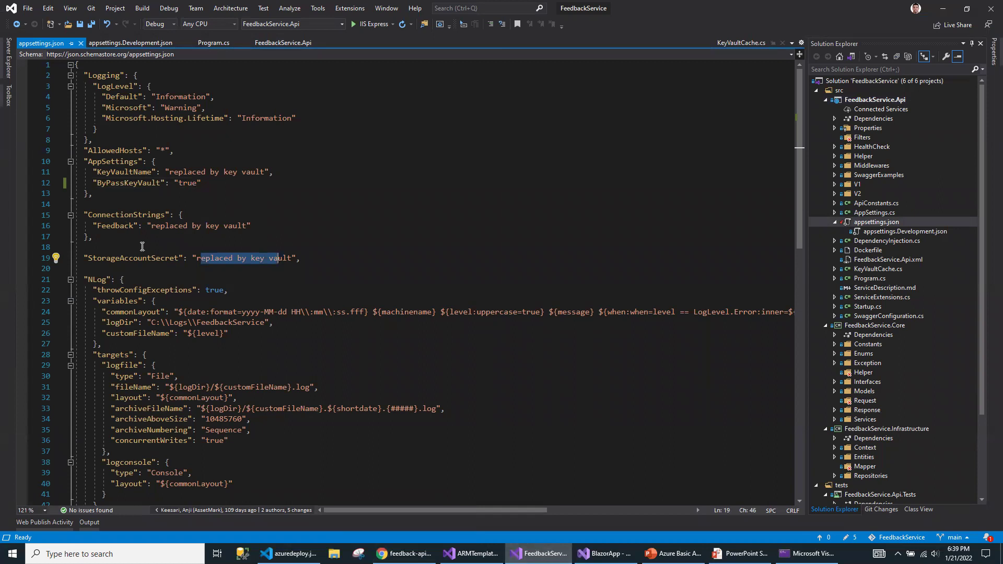
double_click(107, 160)
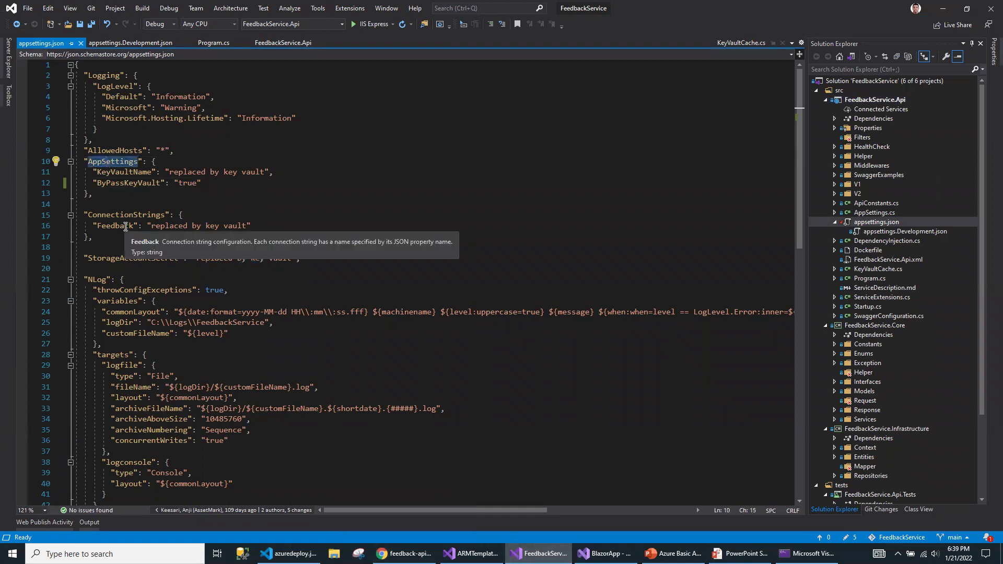
double_click(126, 172)
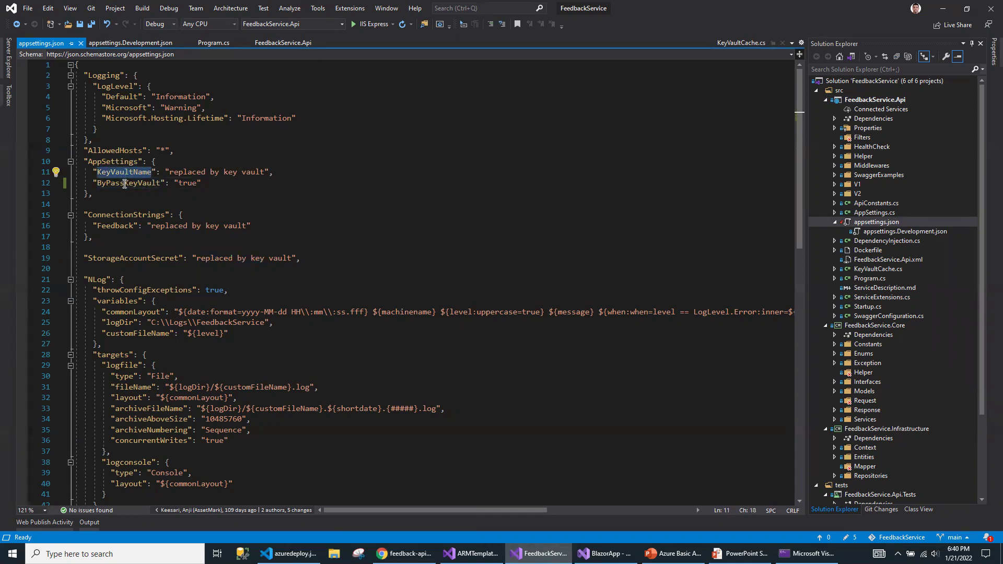
click(118, 161)
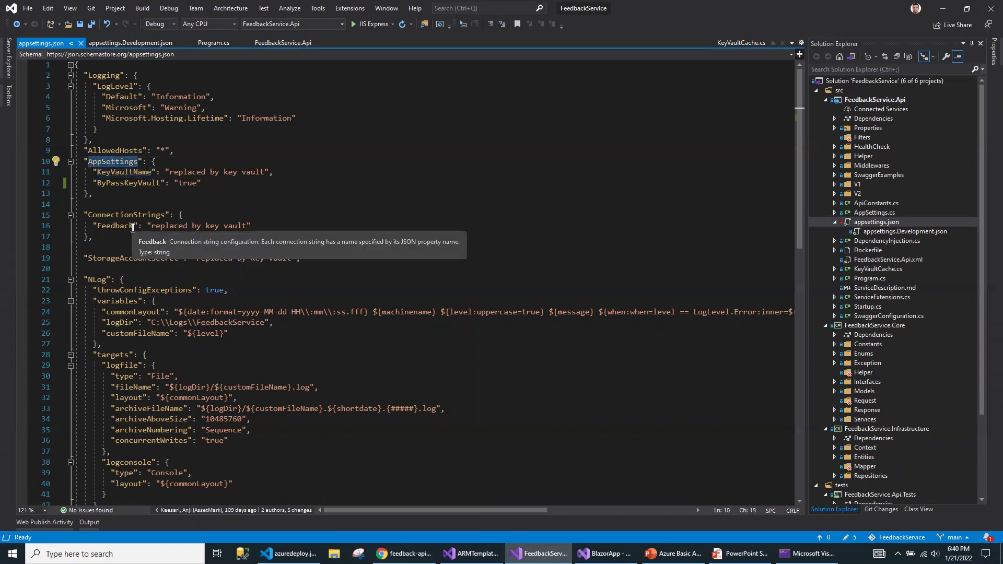
Open the AppSettings__ByPassKeyVault application setting in the Azure portal and examine the double underscore in its name.
key(alt+Tab)
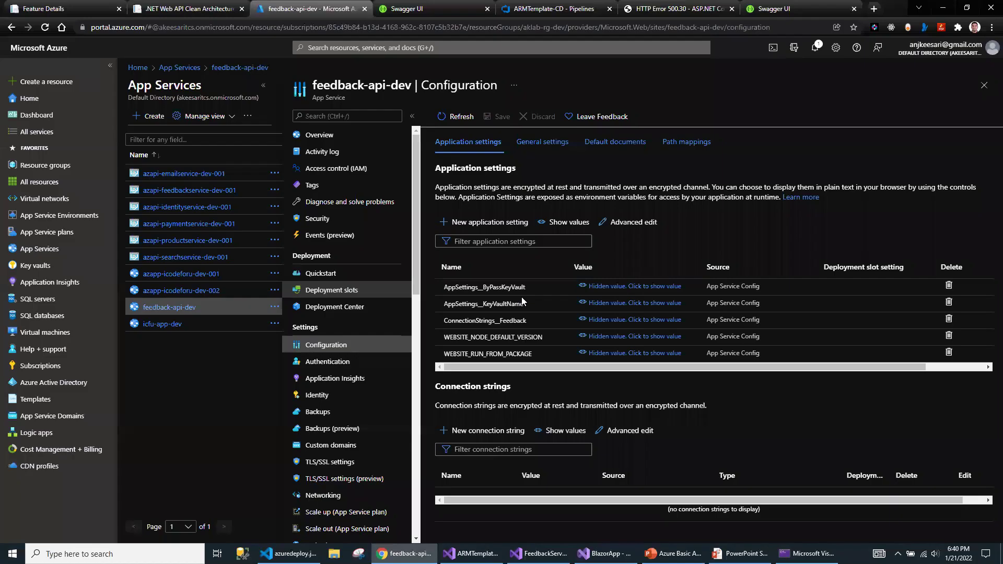
click(484, 288)
click(607, 152)
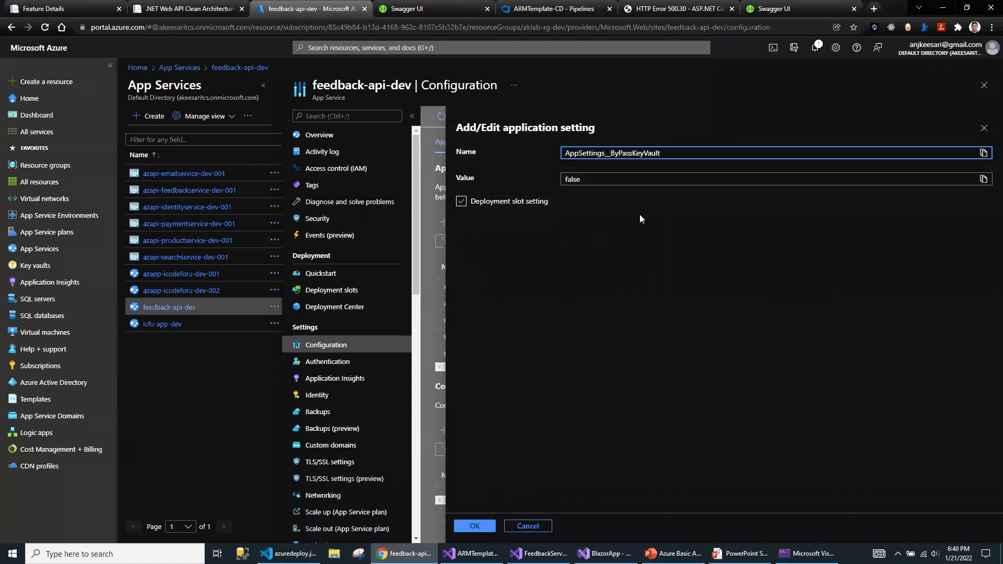
key(shift+Right)
Switch back to Visual Studio and highlight the KeyVaultName key under AppSettings in appsettings.json.
key(alt+Tab)
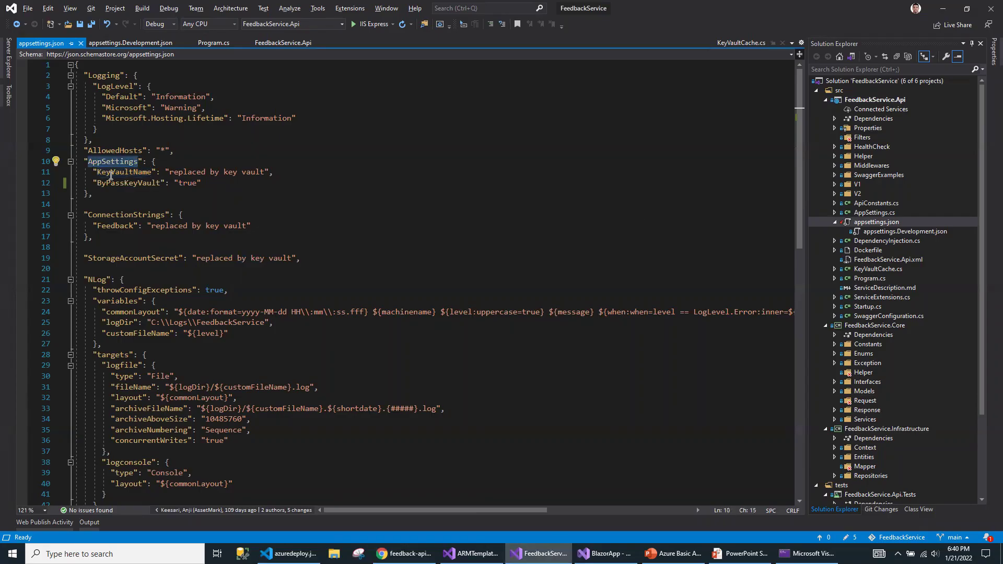
click(116, 173)
double_click(116, 173)
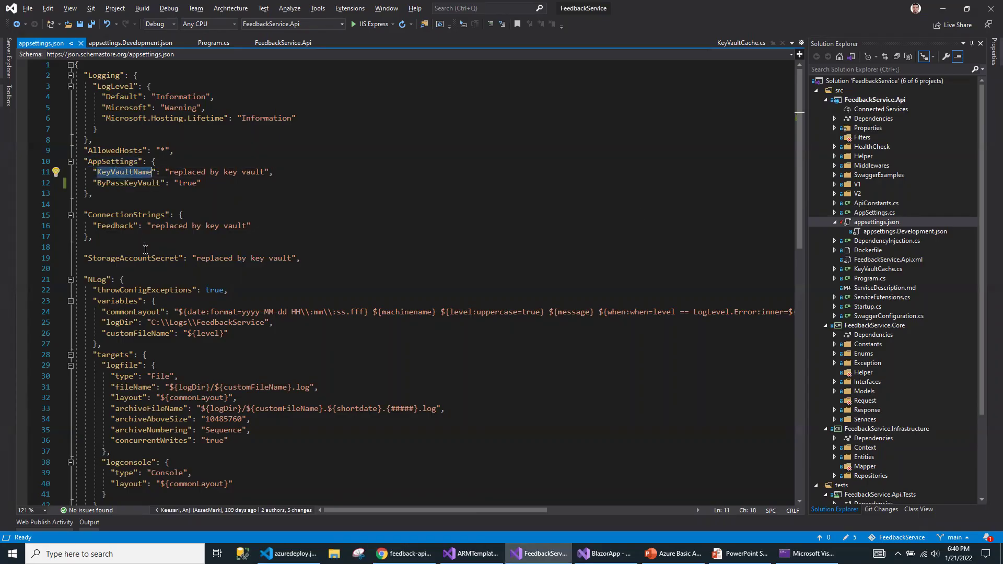
Return to the Azure portal, examine the value and deployment slot option of the AppSettings__ByPassKeyVault setting, and close it without changes.
key(alt+Tab)
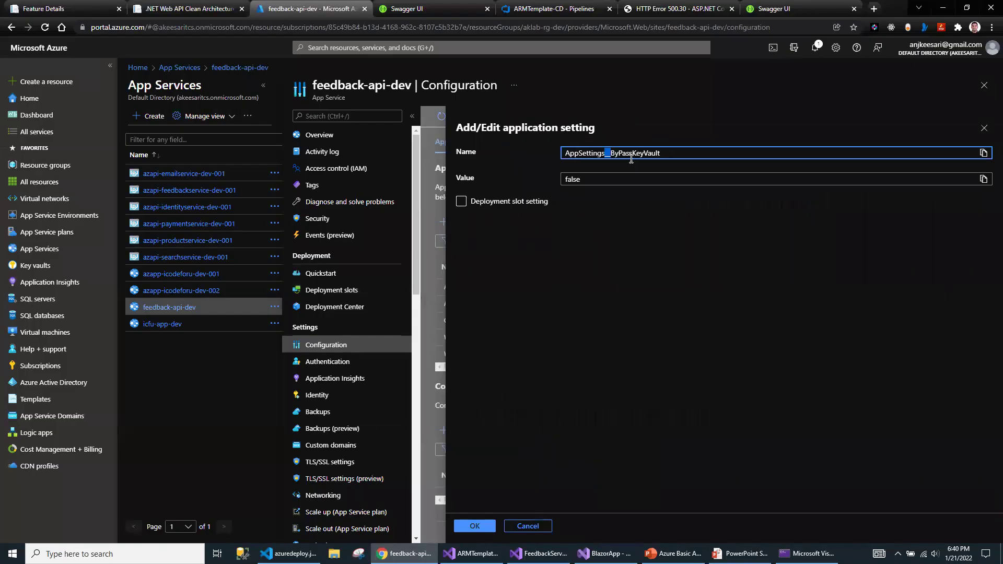
key(alt+Tab)
key(alt+Tab)
double_click(587, 183)
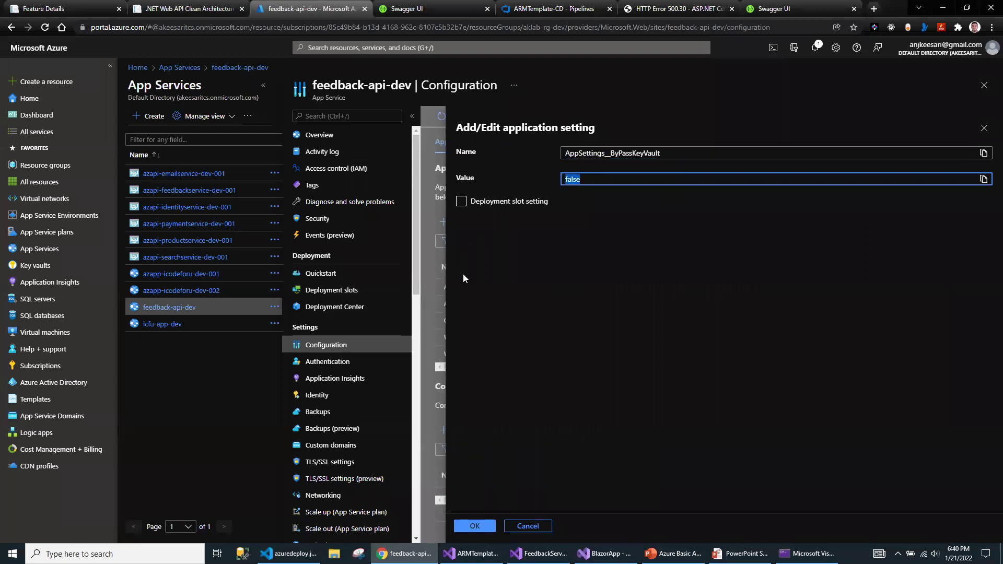
click(462, 202)
click(464, 206)
click(528, 524)
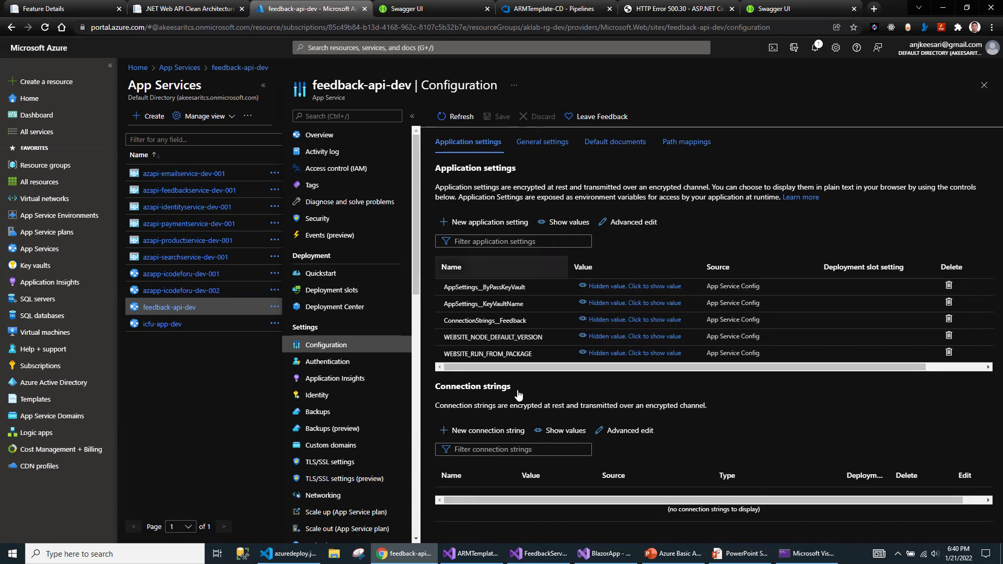
Open a blank new application setting form for feedback-api-dev, review its name, value and deployment slot fields, and cancel it.
click(479, 222)
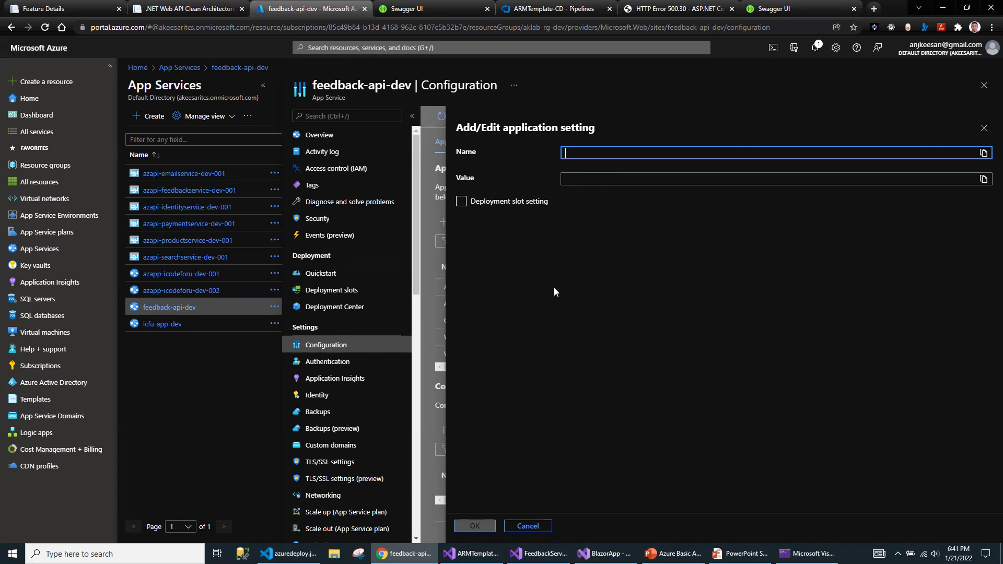
click(465, 208)
click(545, 526)
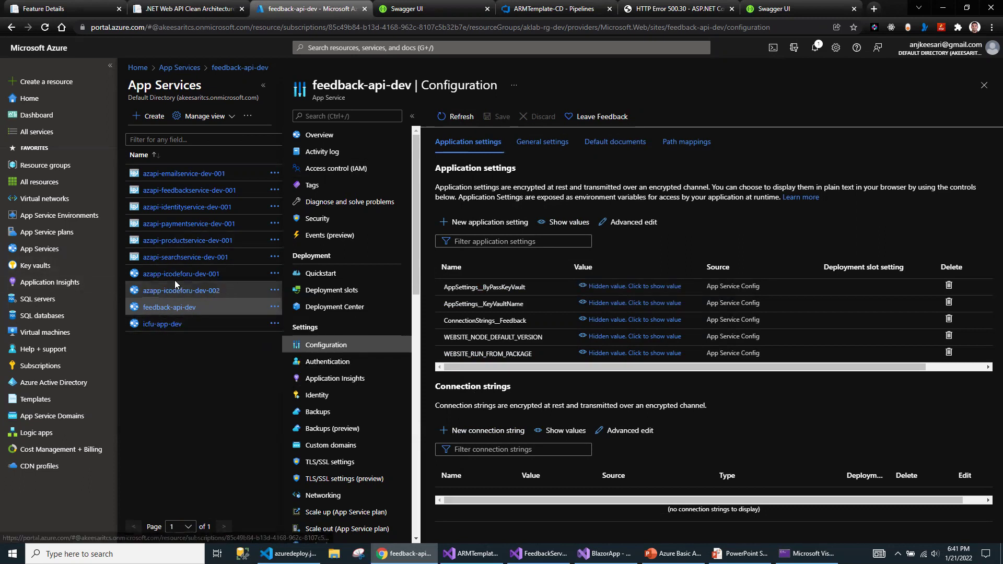
Open the icfu-app-dev resource in Application Insights and view its Live metrics.
click(61, 283)
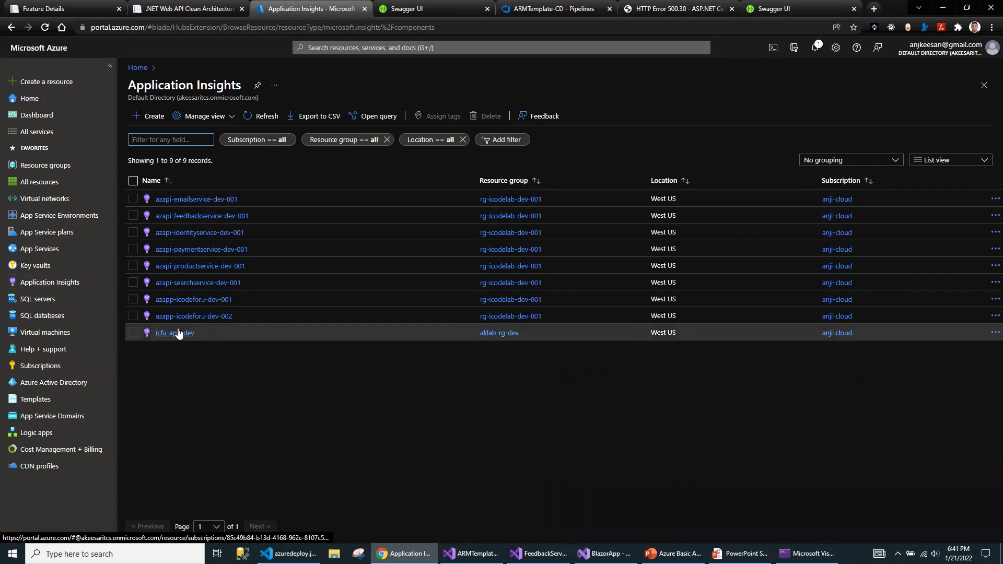
click(178, 332)
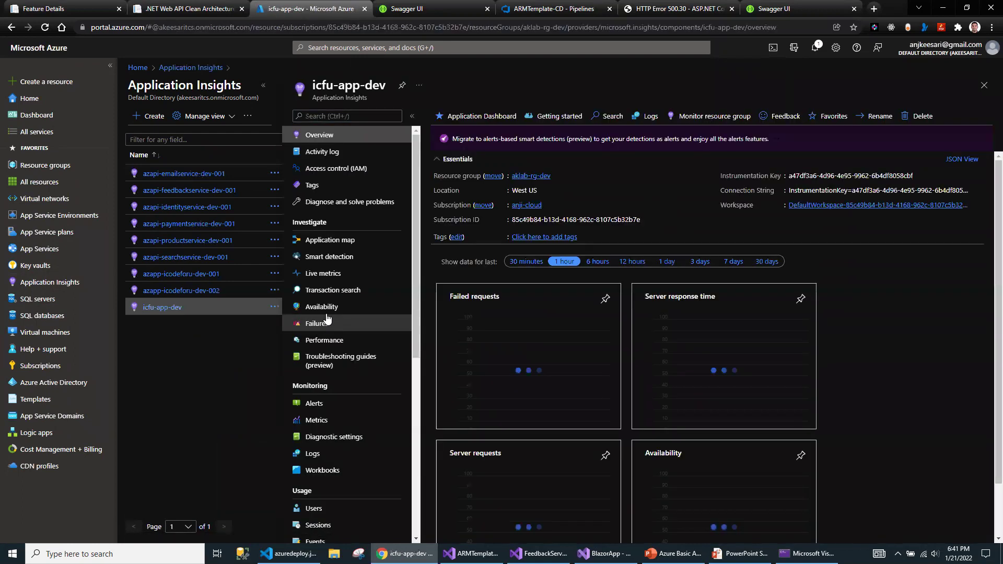
click(322, 275)
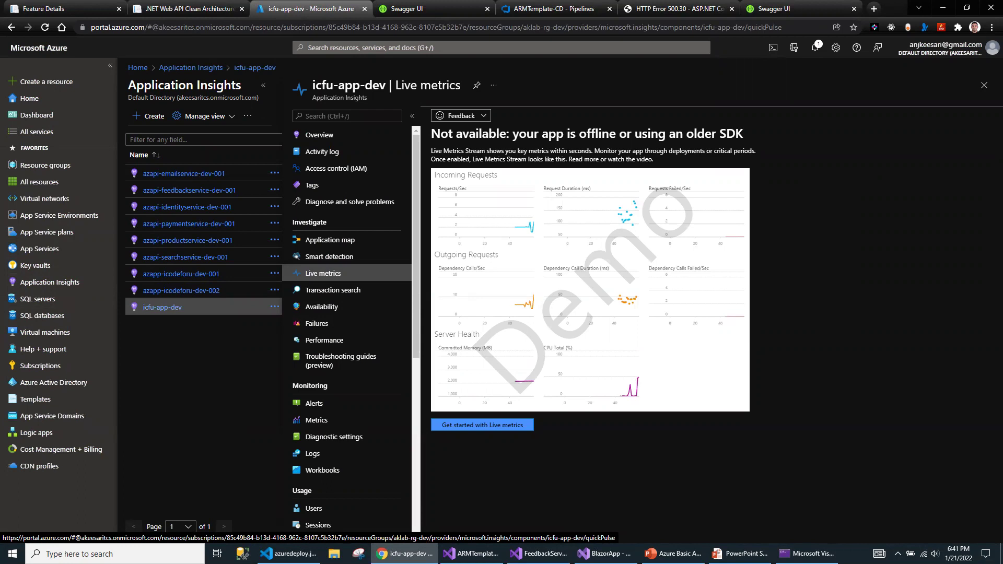
Switch to the iCode Lab website, highlight the .NET Web API Clean Architecture product title and open its details page.
key(alt+Tab)
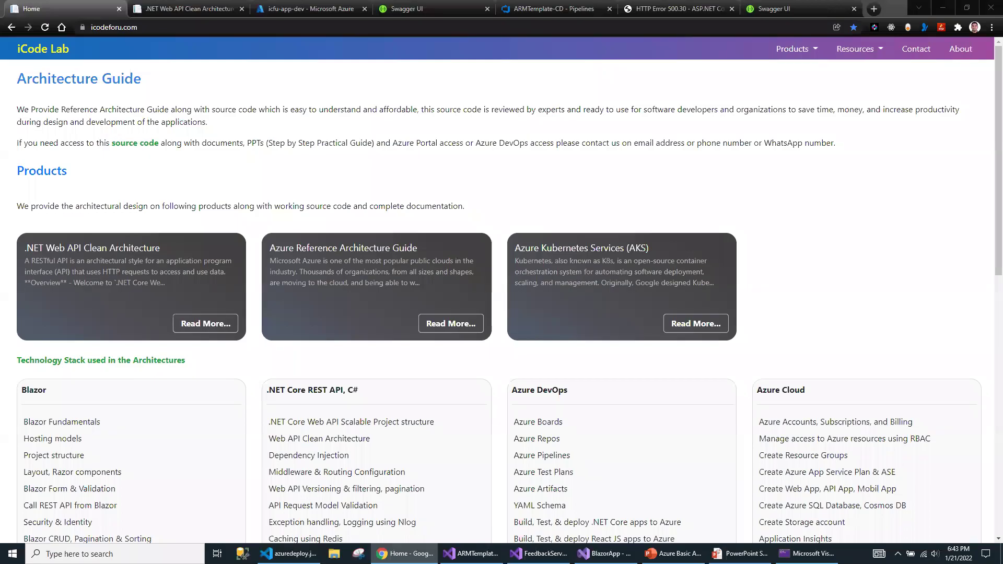
drag(24, 246, 173, 245)
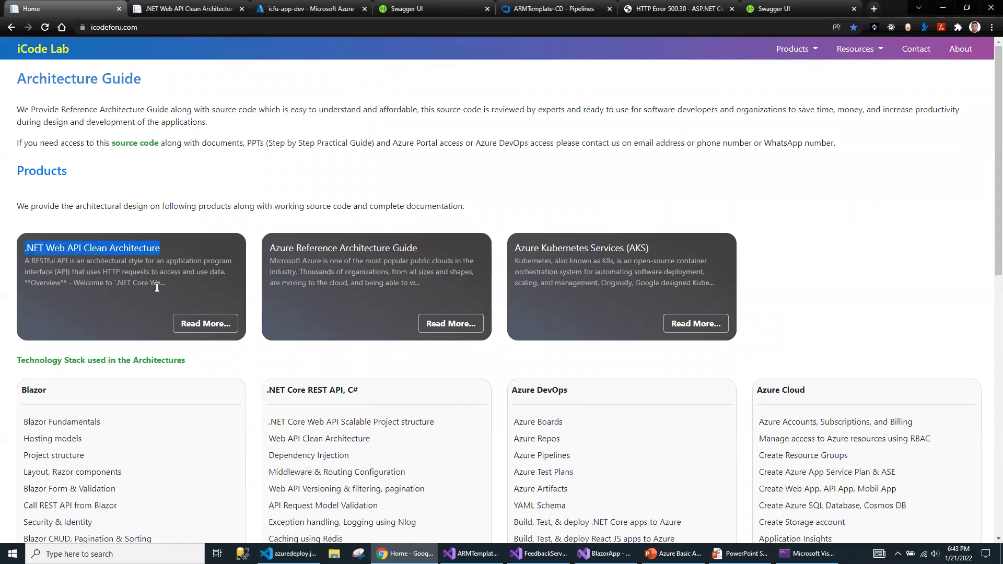
click(195, 331)
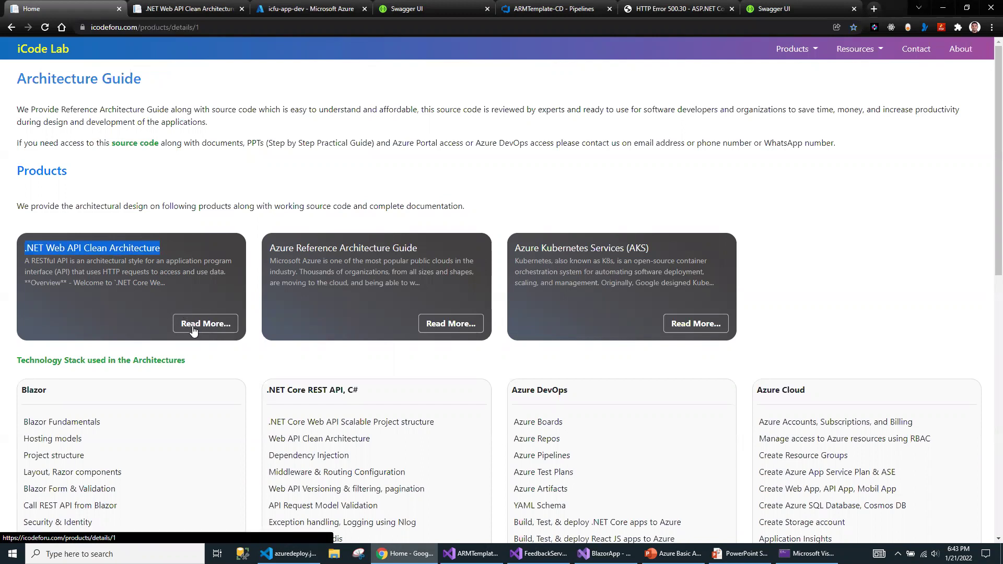